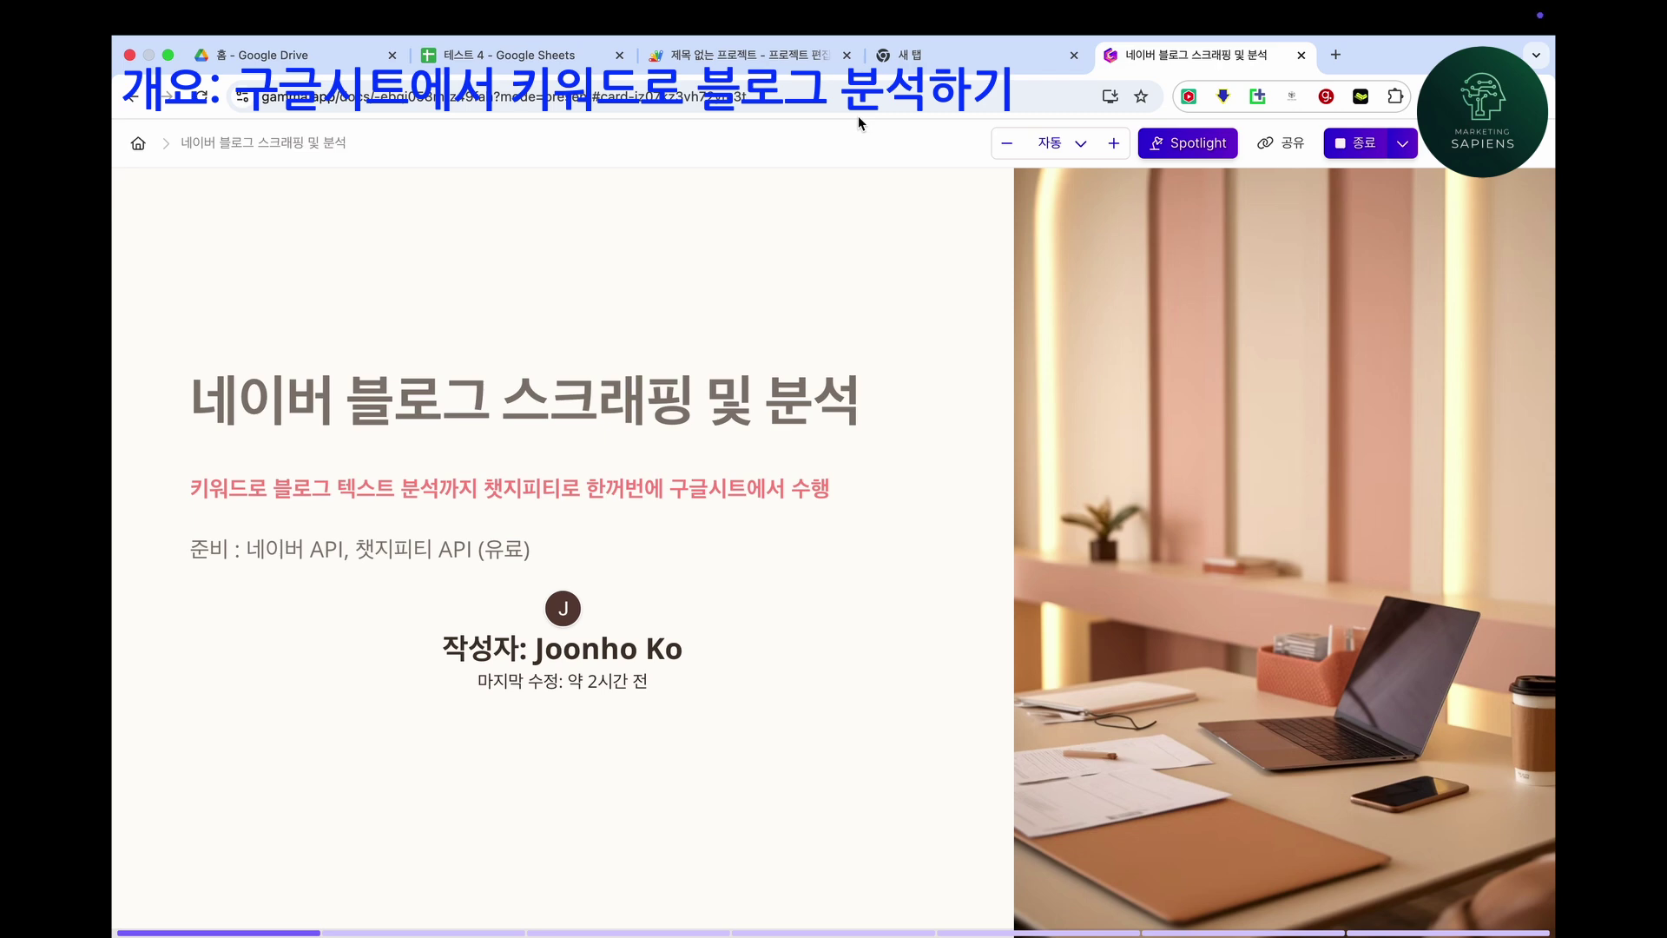
# Present the slides on the Google Sheets automation goal and the difficulties of scraping Naver blogs, revealing each point.
pyautogui.press('Right')
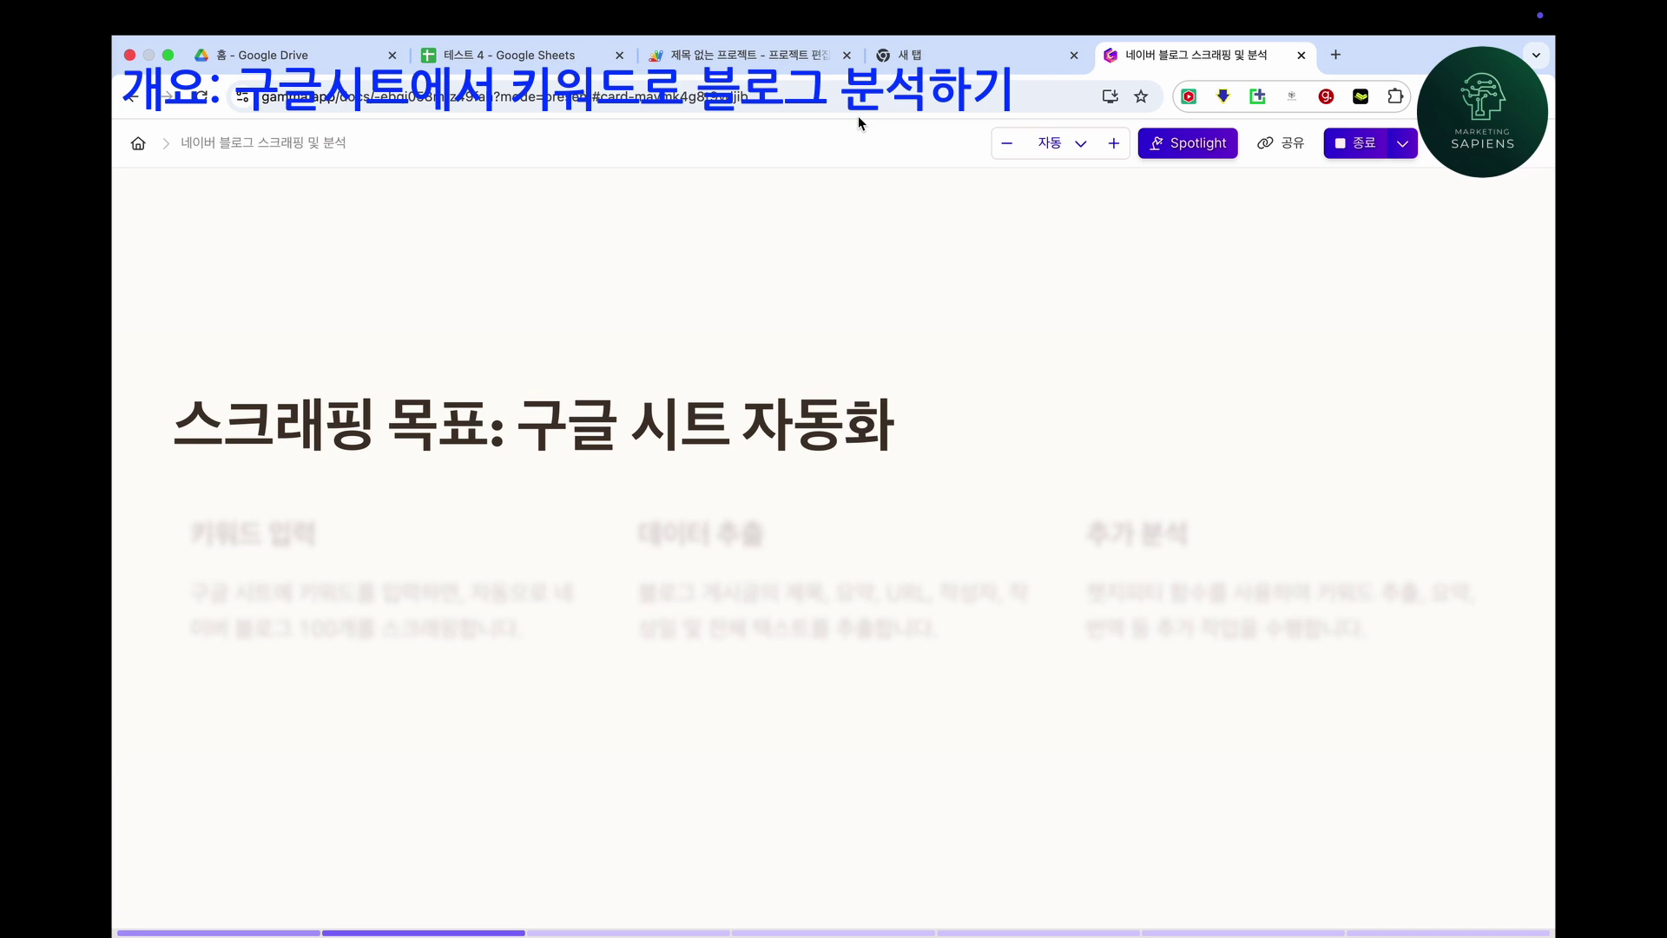
pyautogui.press('Right')
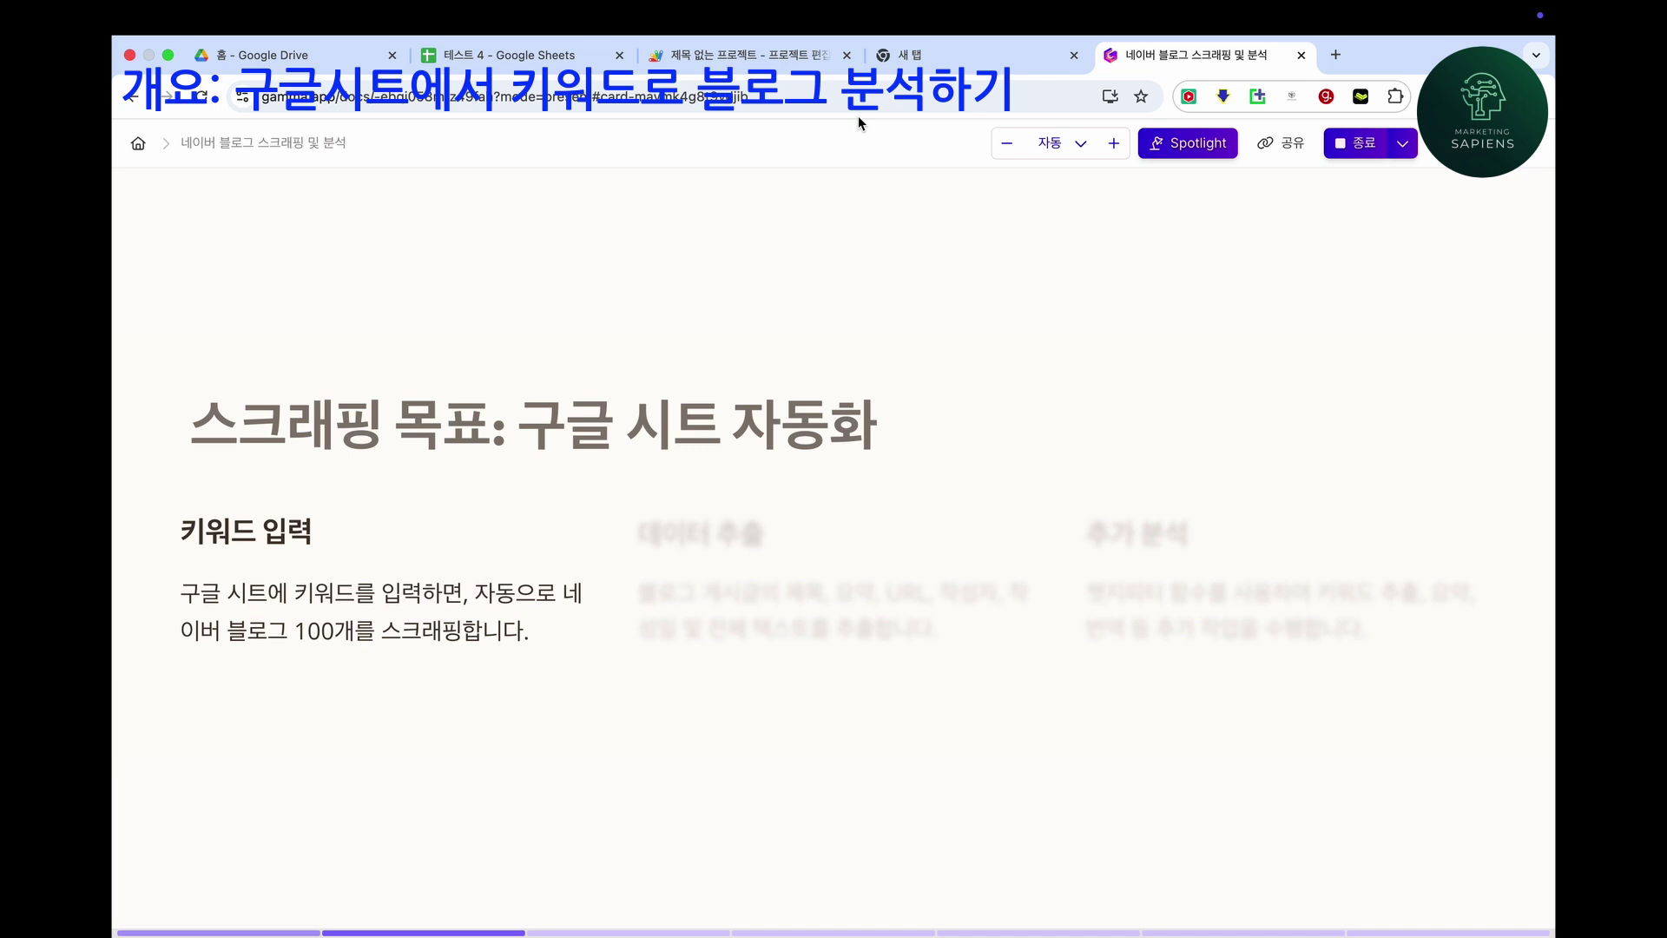
pyautogui.press('Right')
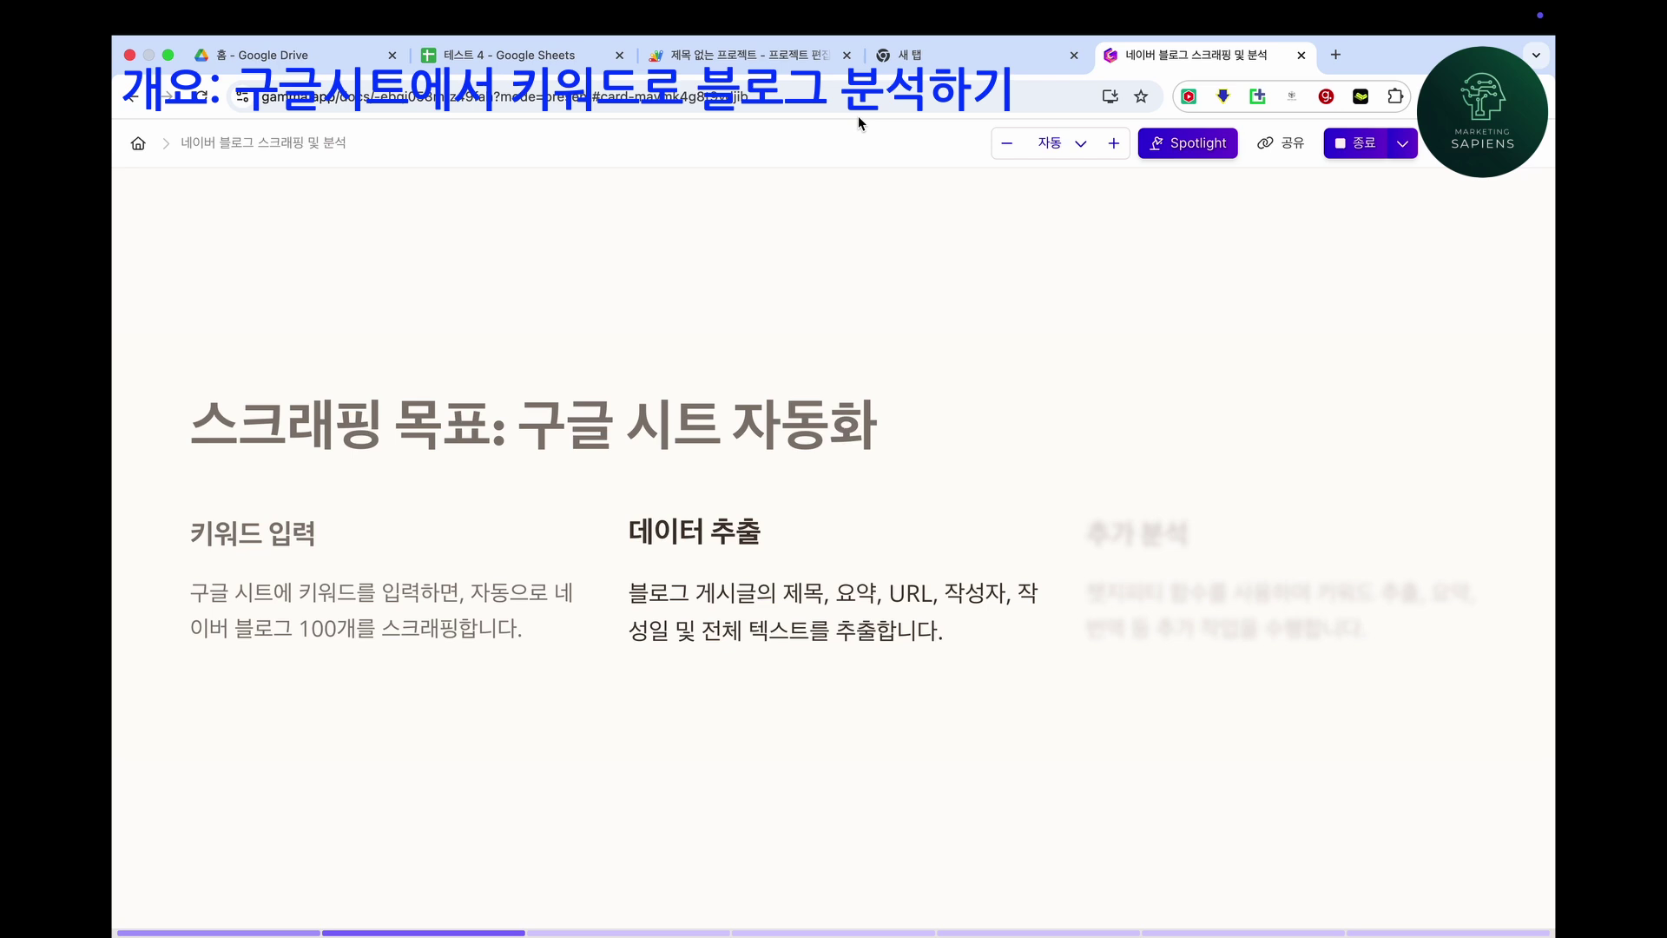
pyautogui.press('Right')
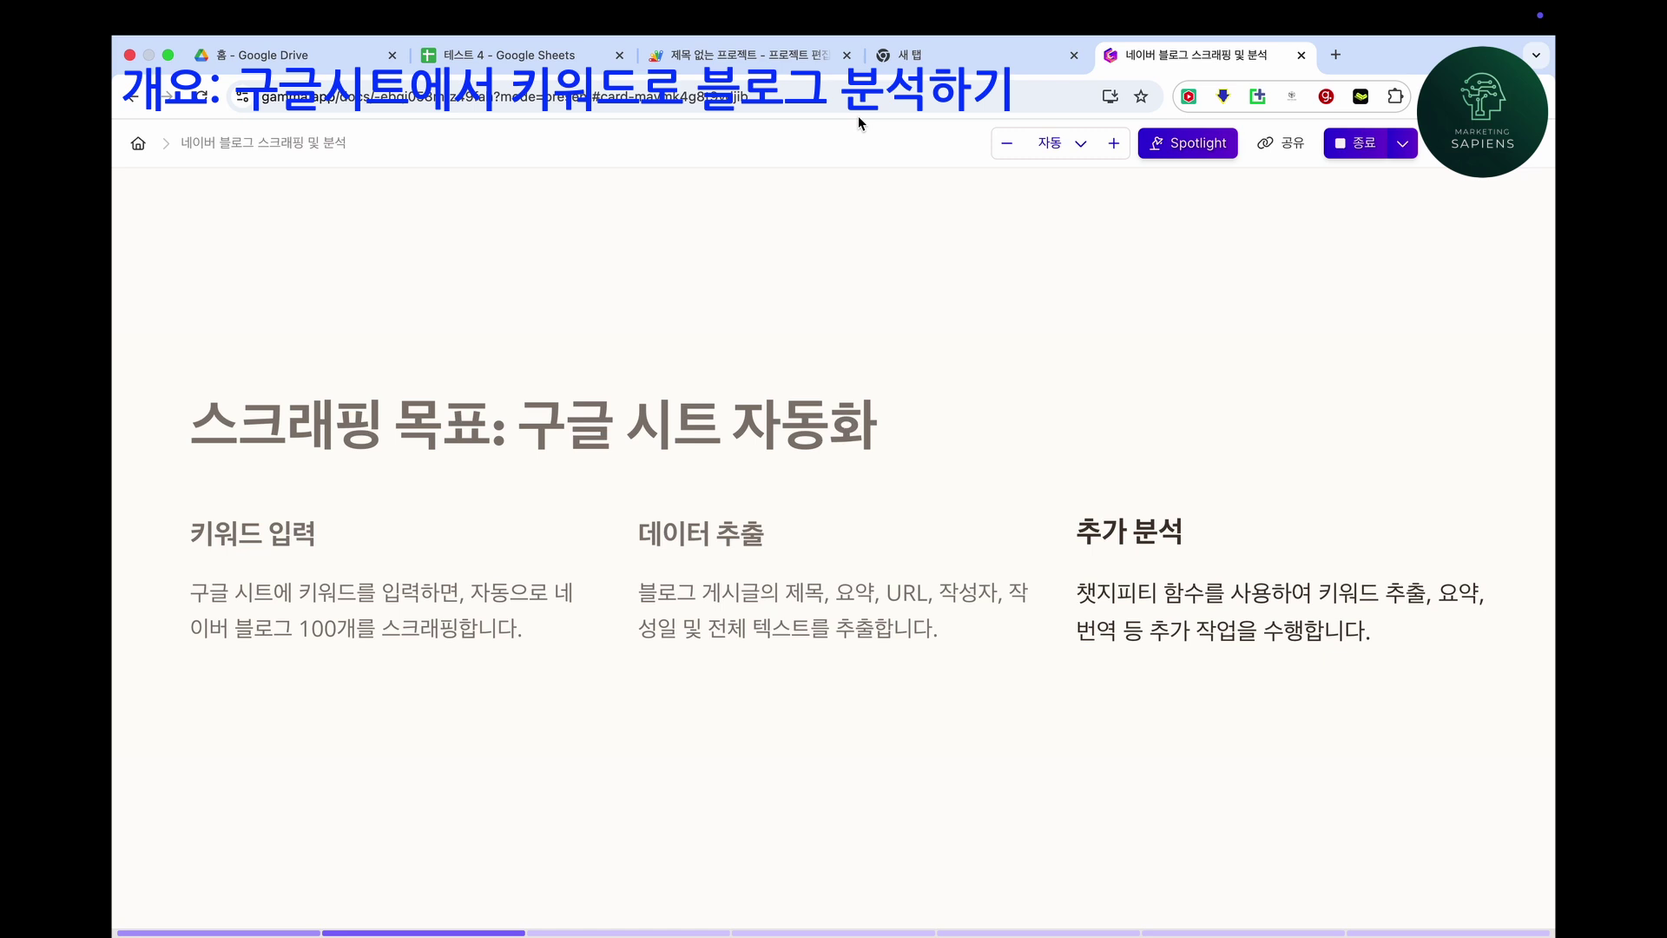
pyautogui.press('Right')
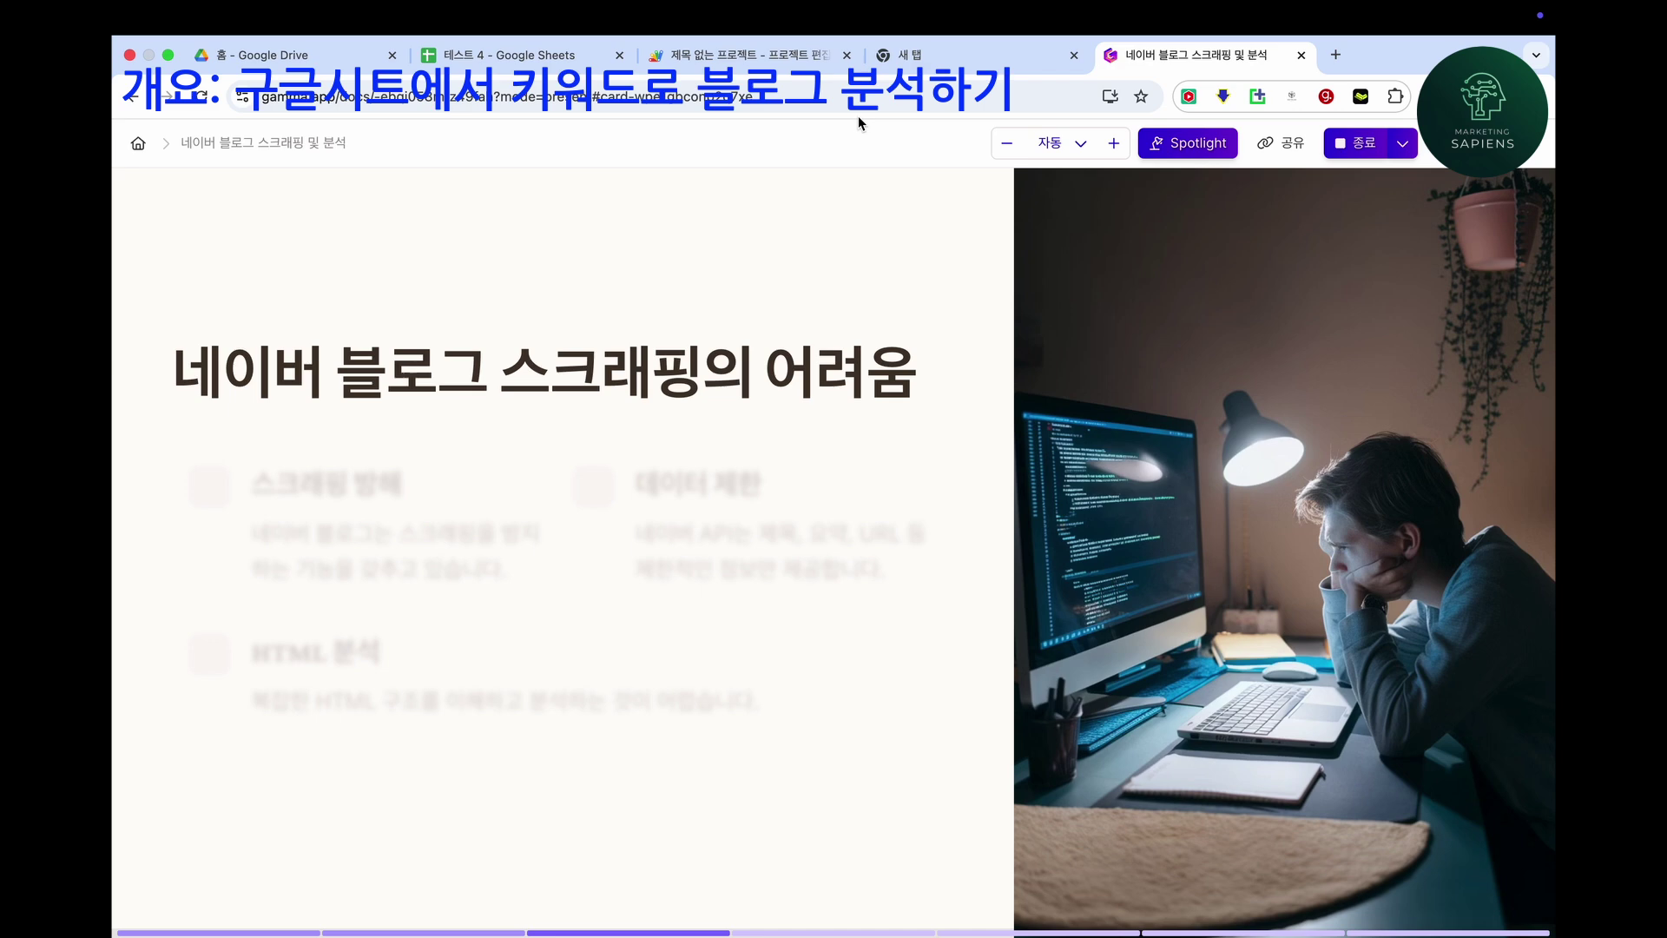
pyautogui.press('Right')
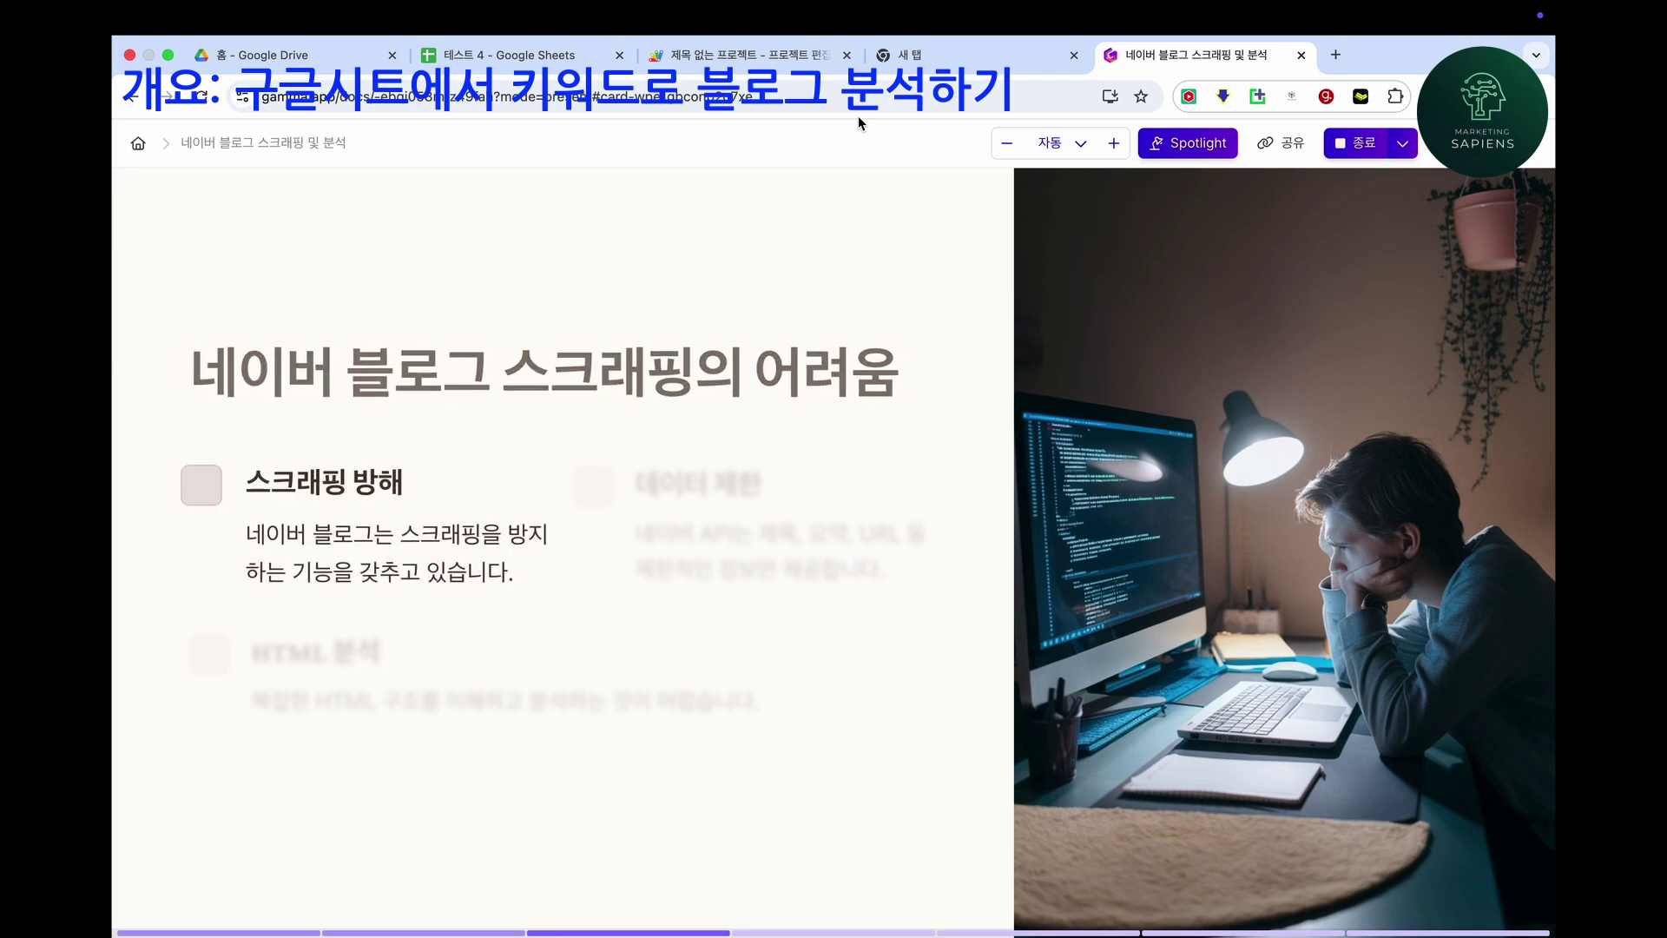
pyautogui.press('Right')
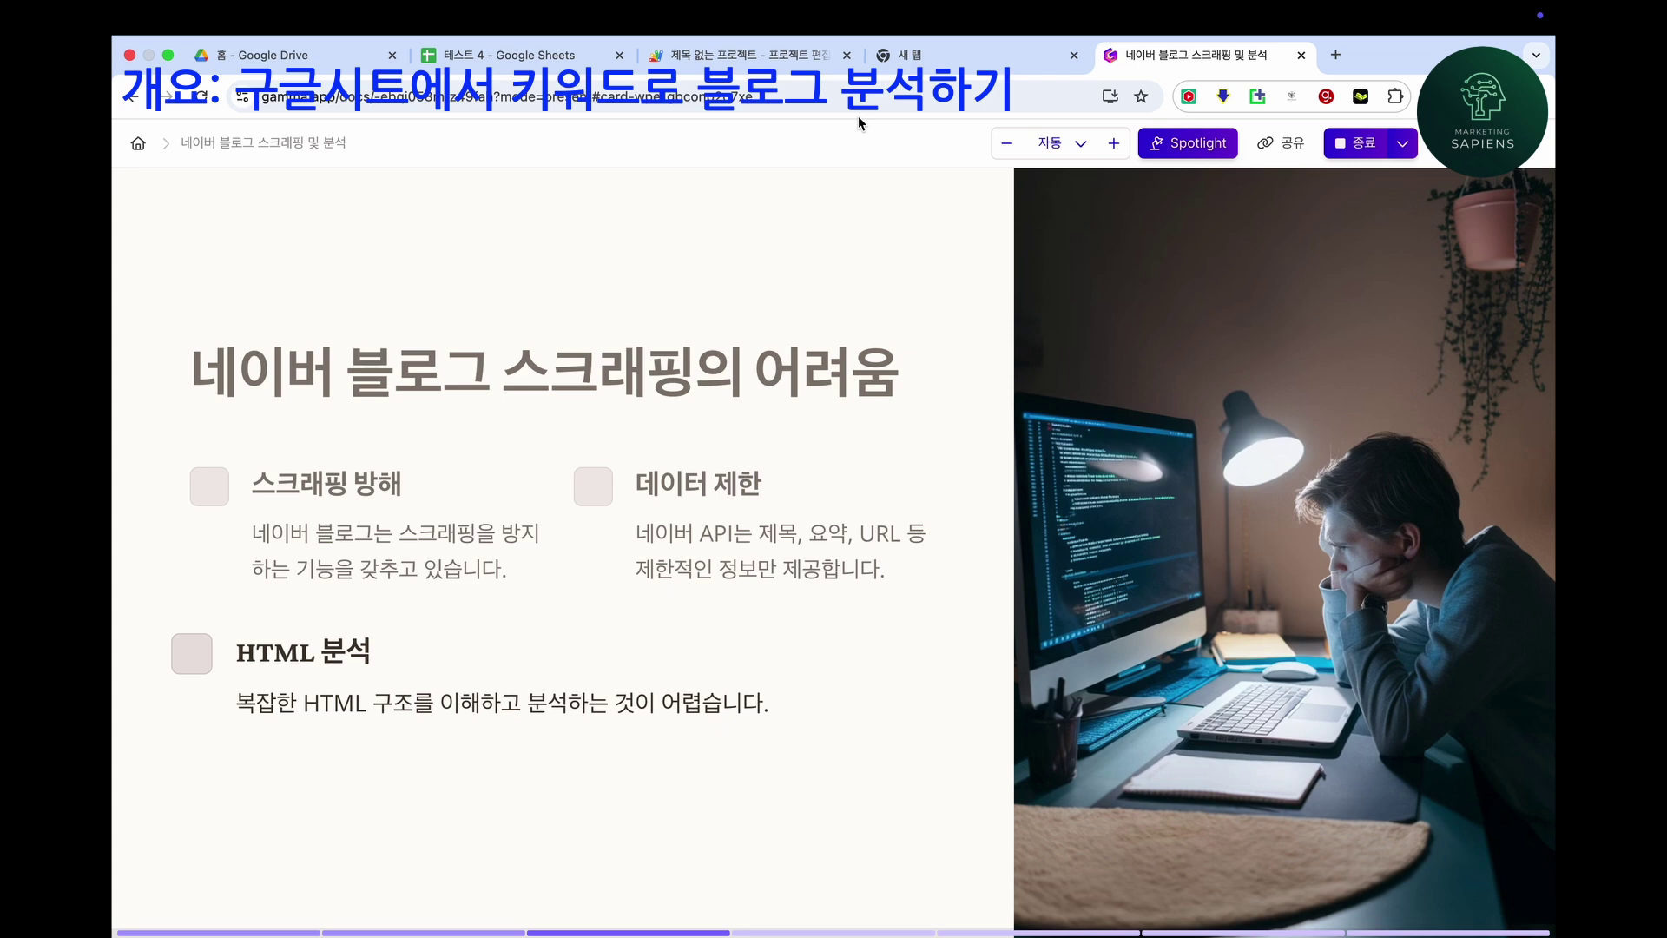
# Present the slides for solution 1, basic data collection with the Naver API, and solution 2, direct web page scraping.
pyautogui.press('Right')
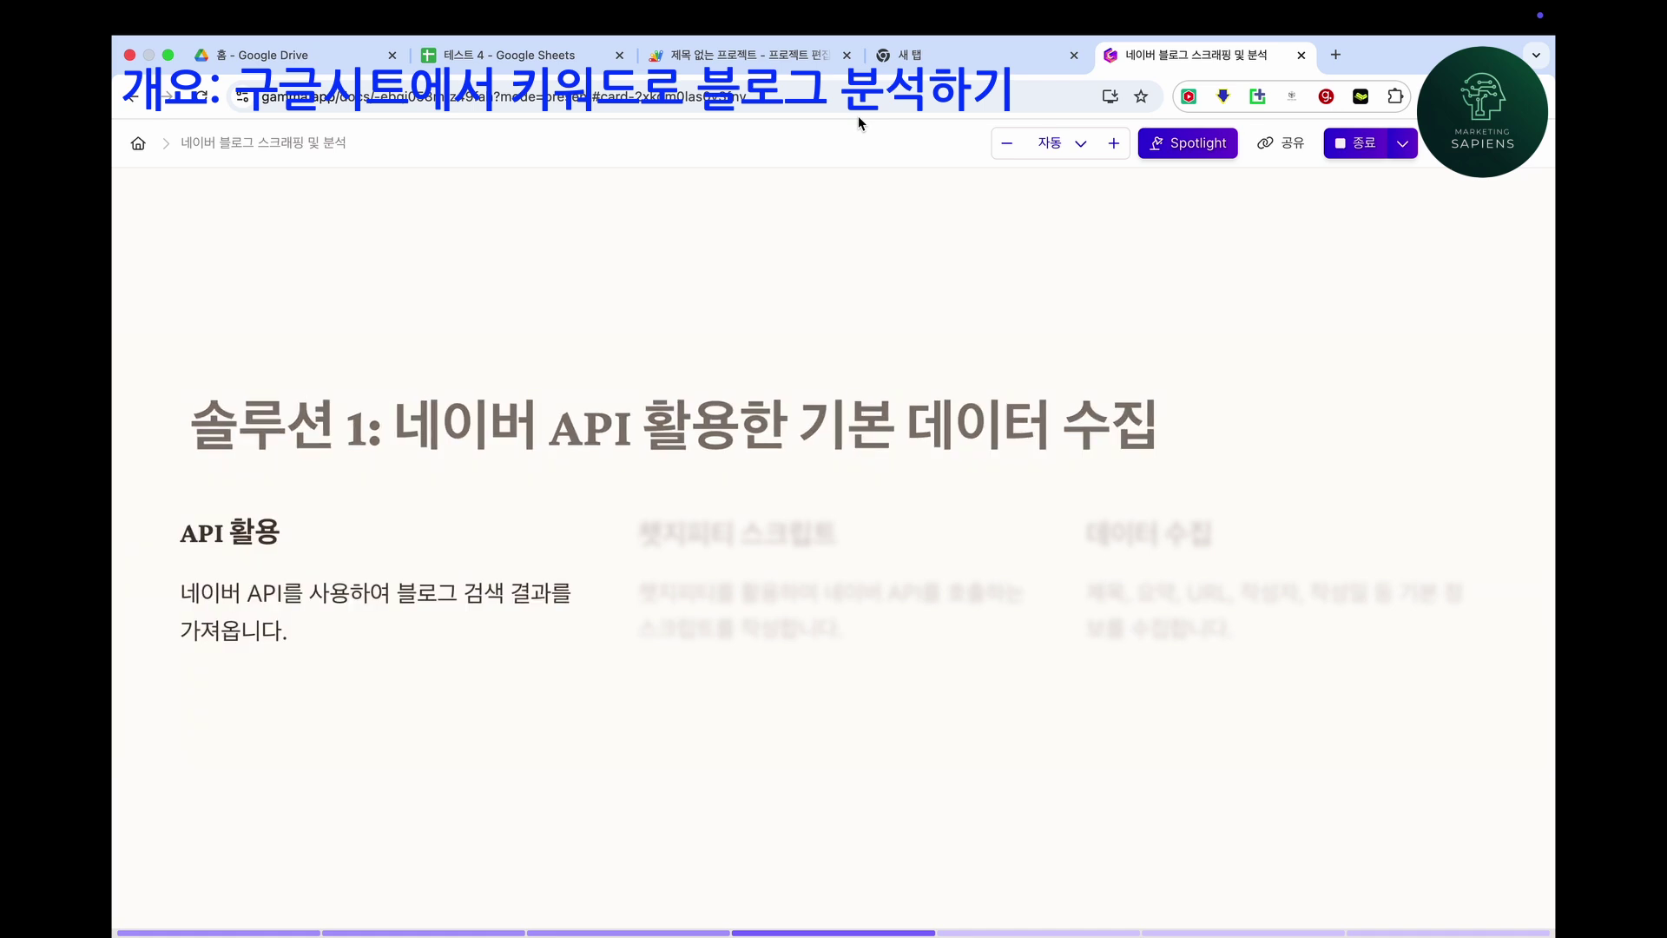
pyautogui.press('Right')
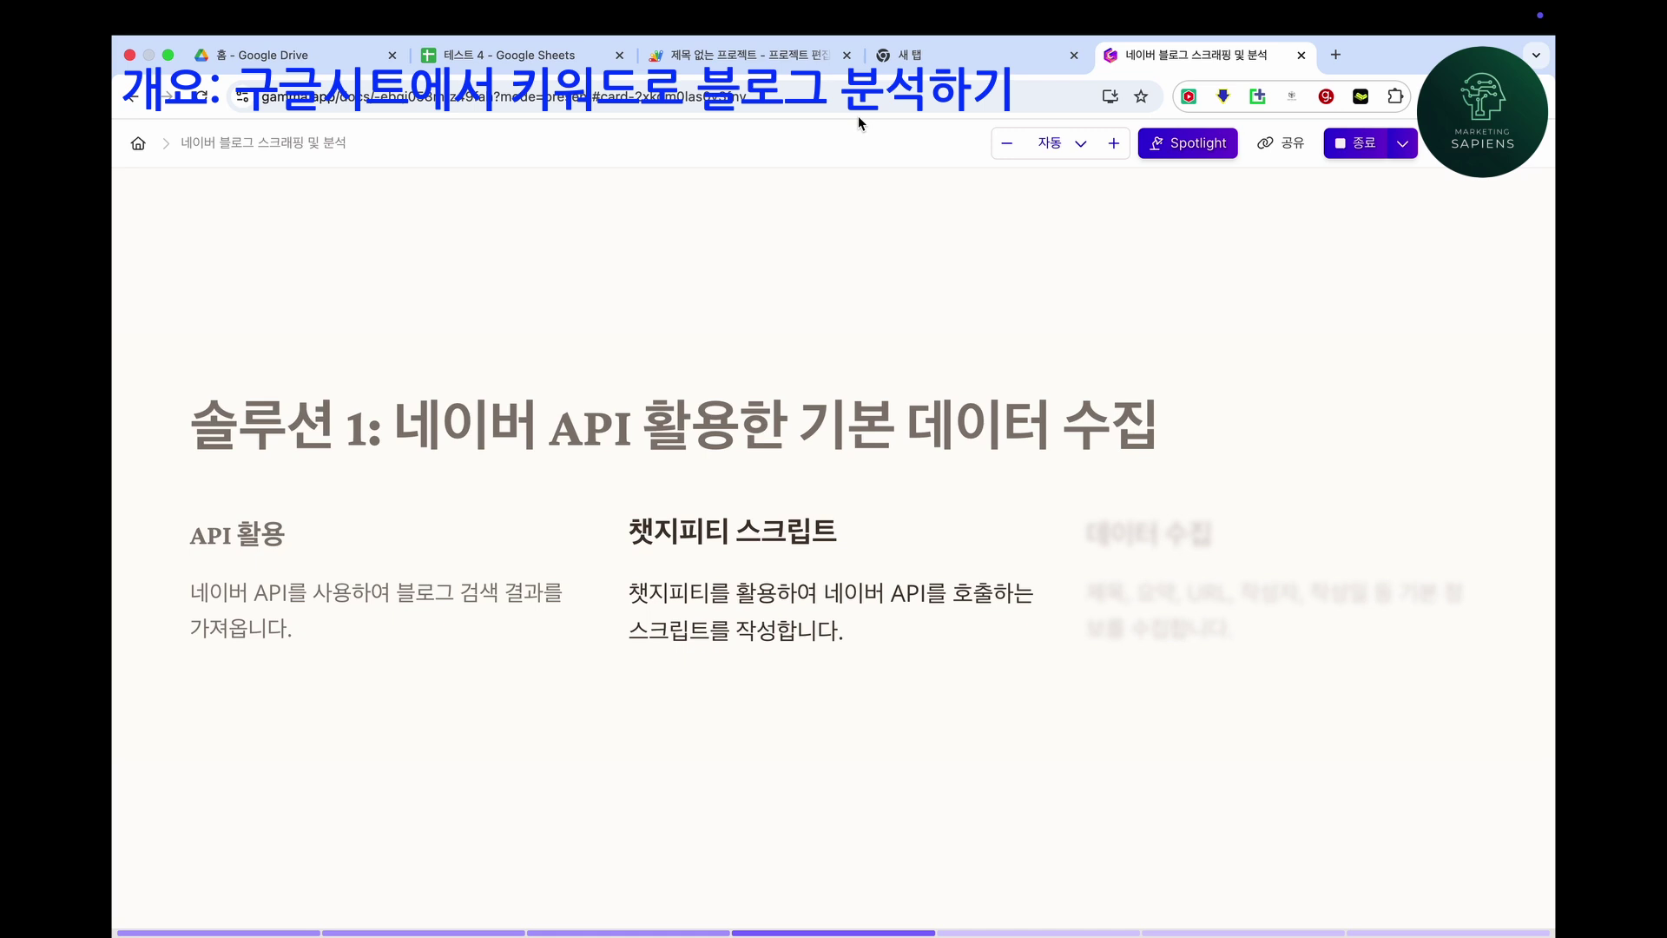
pyautogui.press('Right')
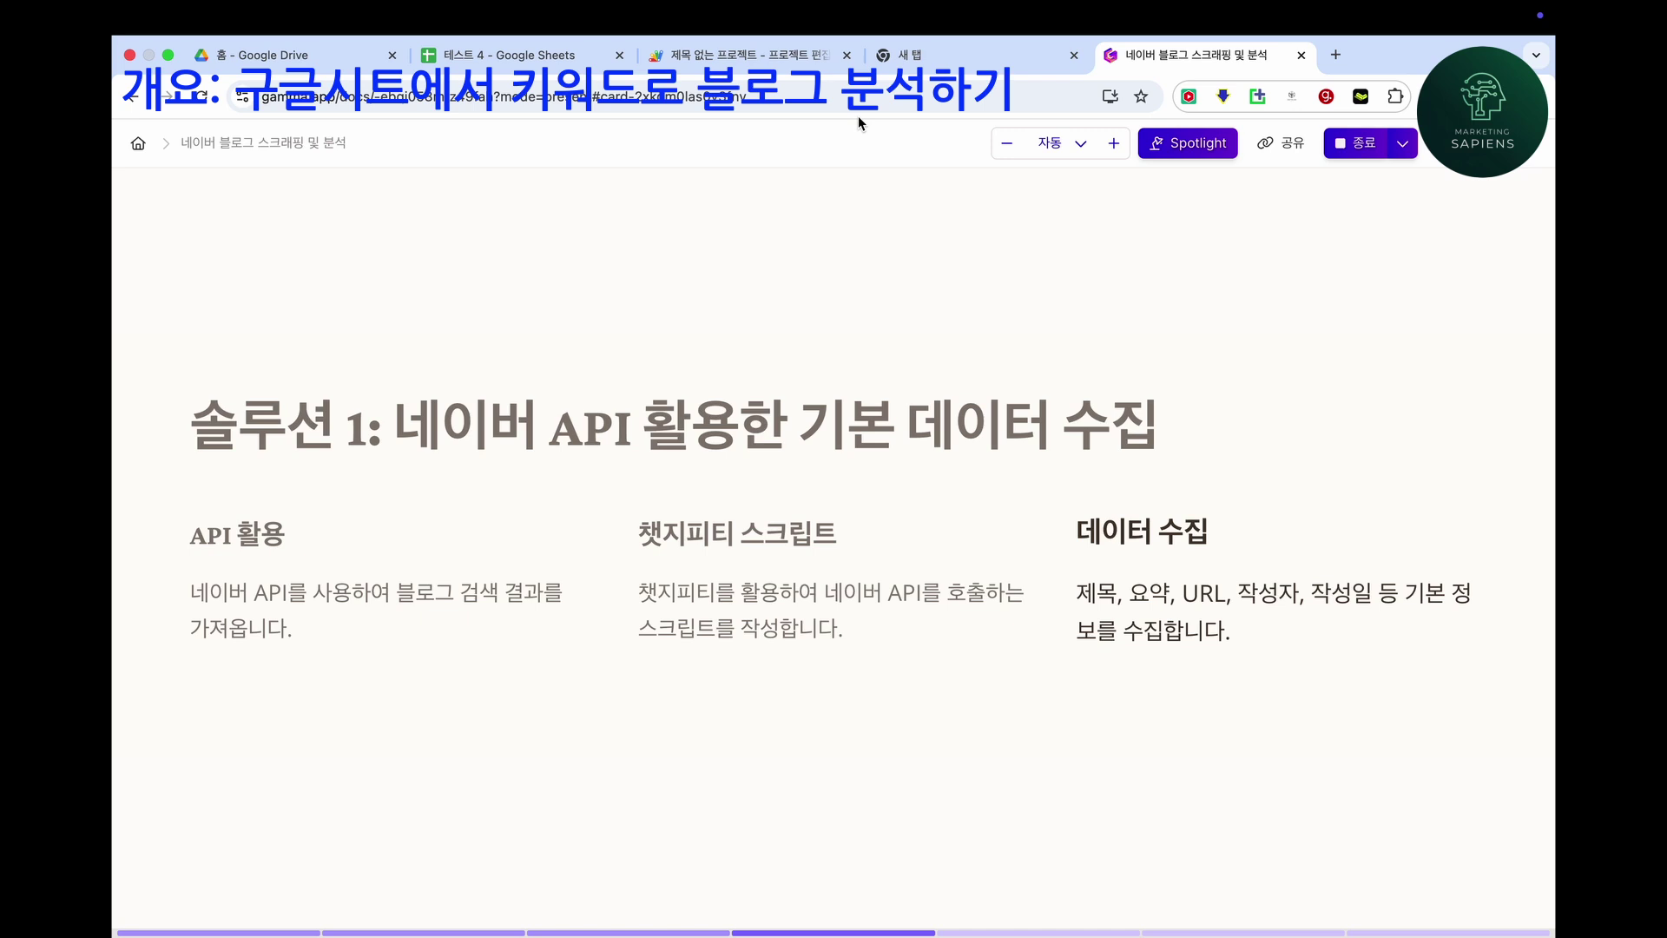
pyautogui.press('Right')
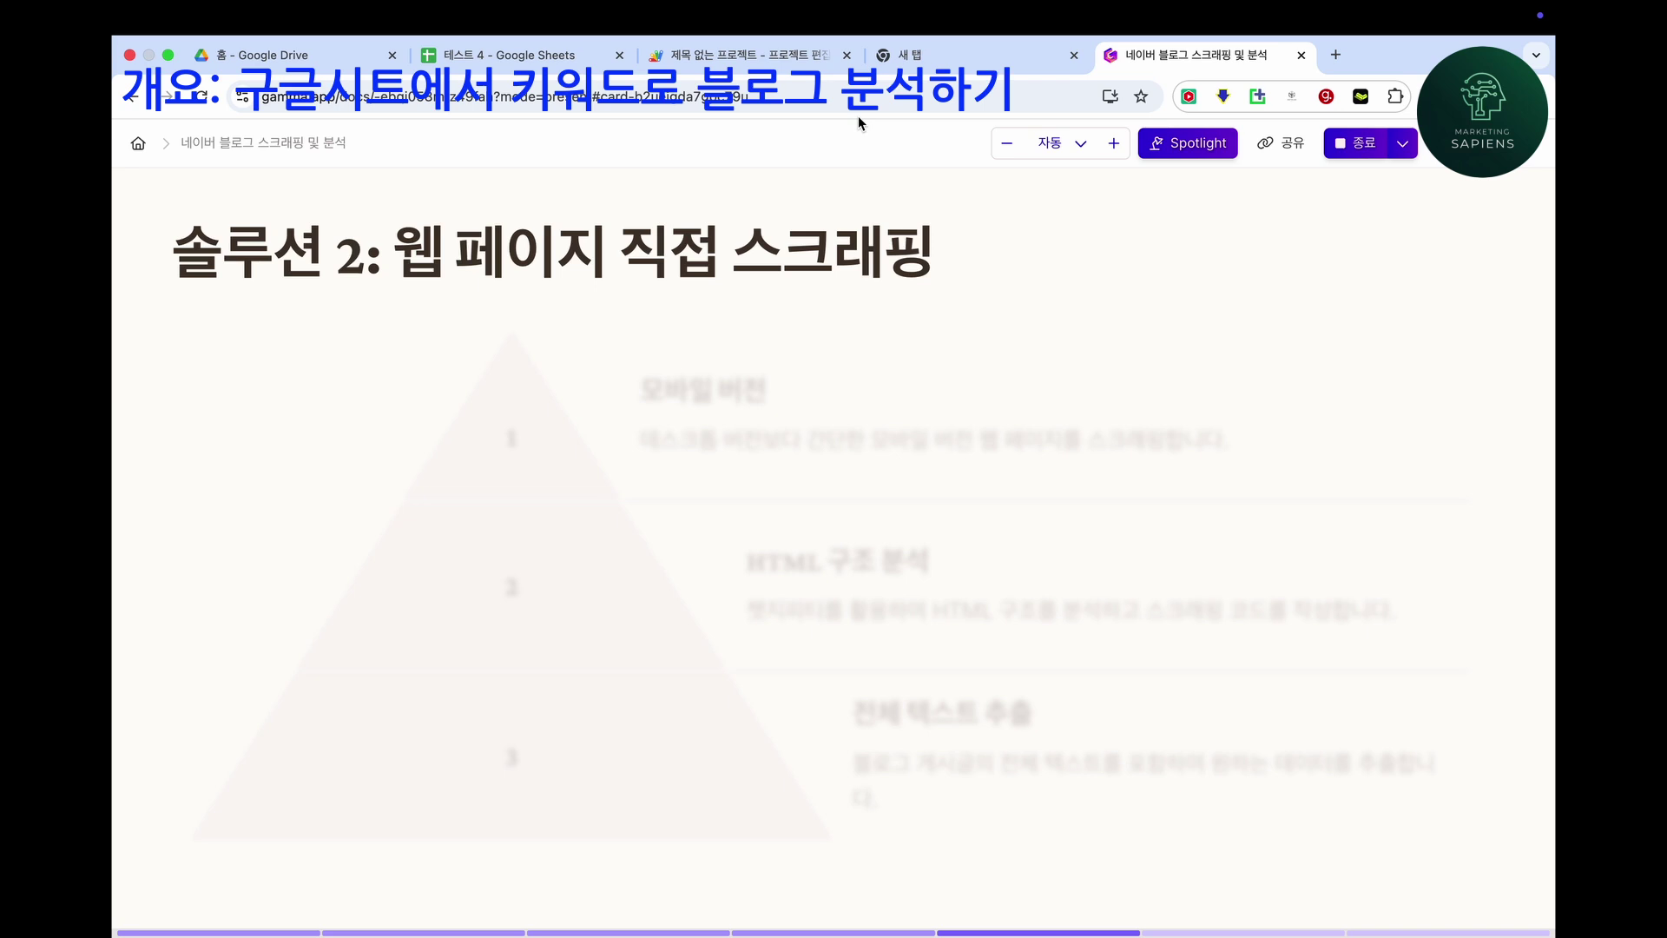
pyautogui.press('Right')
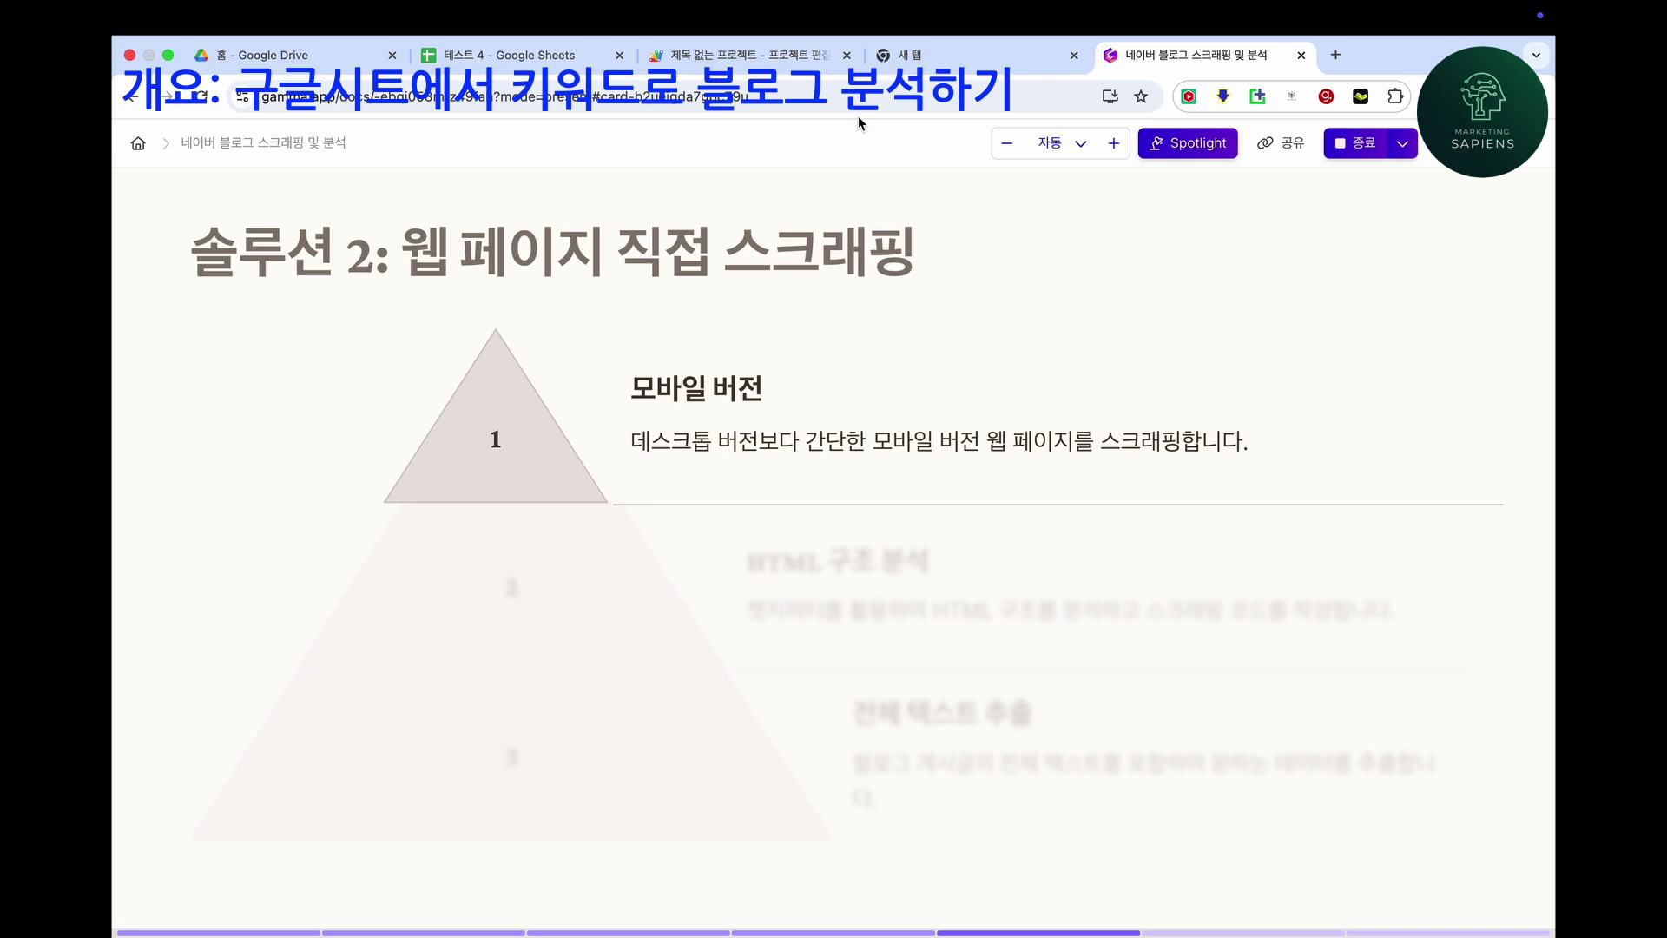
pyautogui.press('Right')
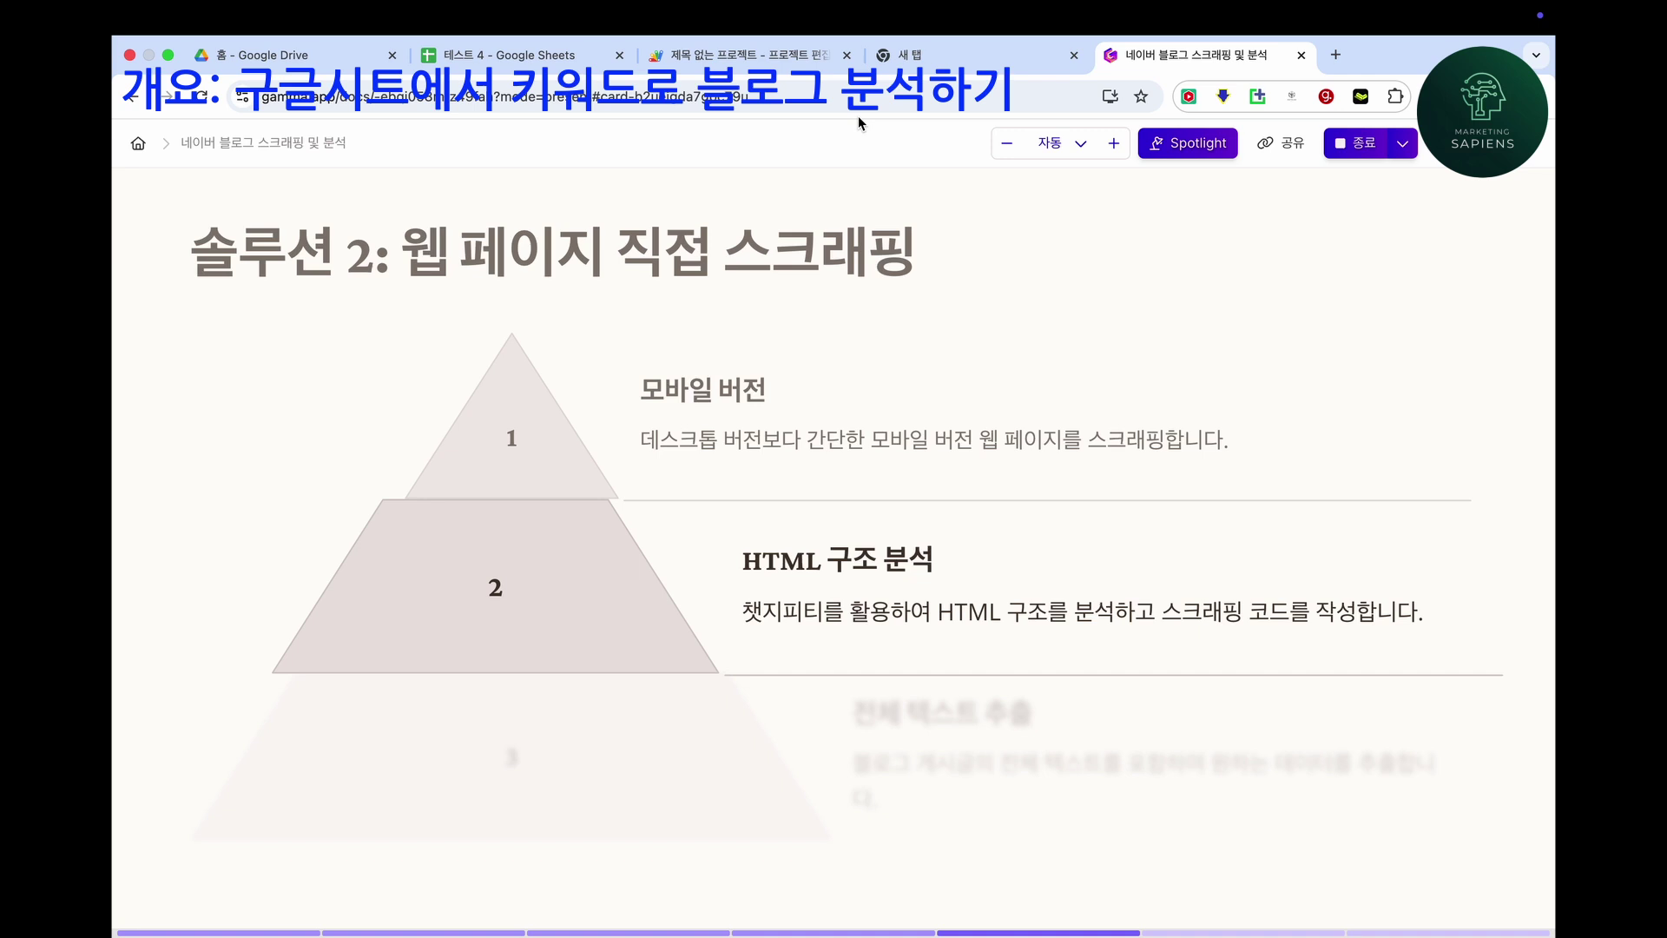
pyautogui.press('Right')
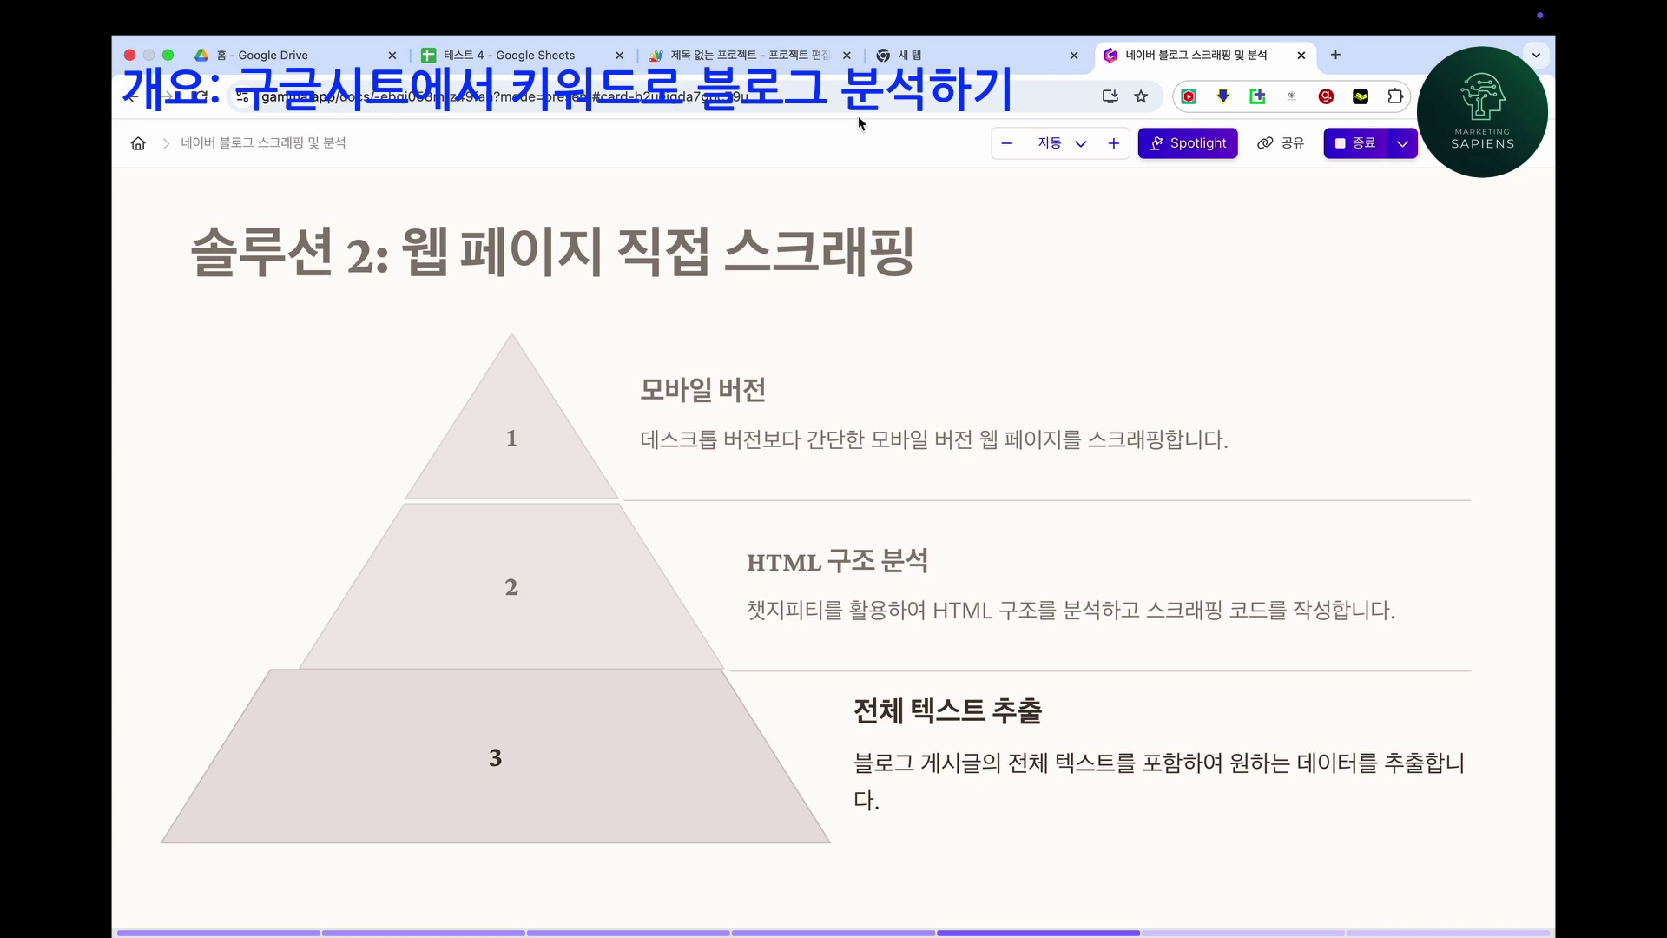
# Present the solution 3 slide on linking ChatGPT with Google, revealing all four of its points.
pyautogui.press('Right')
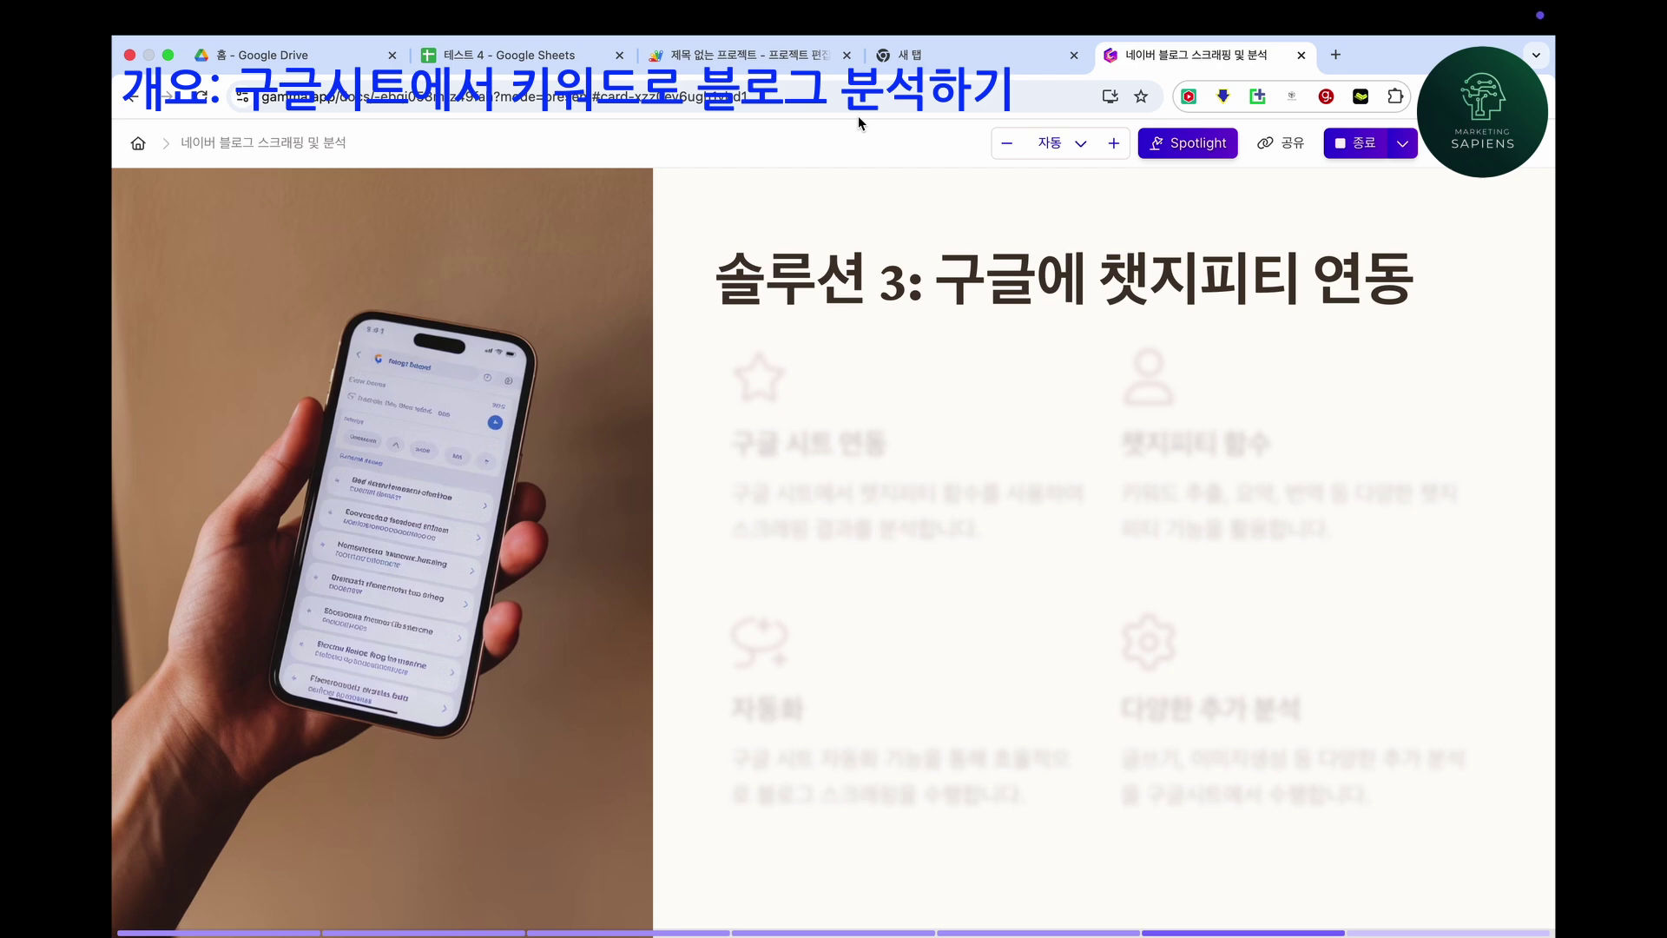
pyautogui.press('Right')
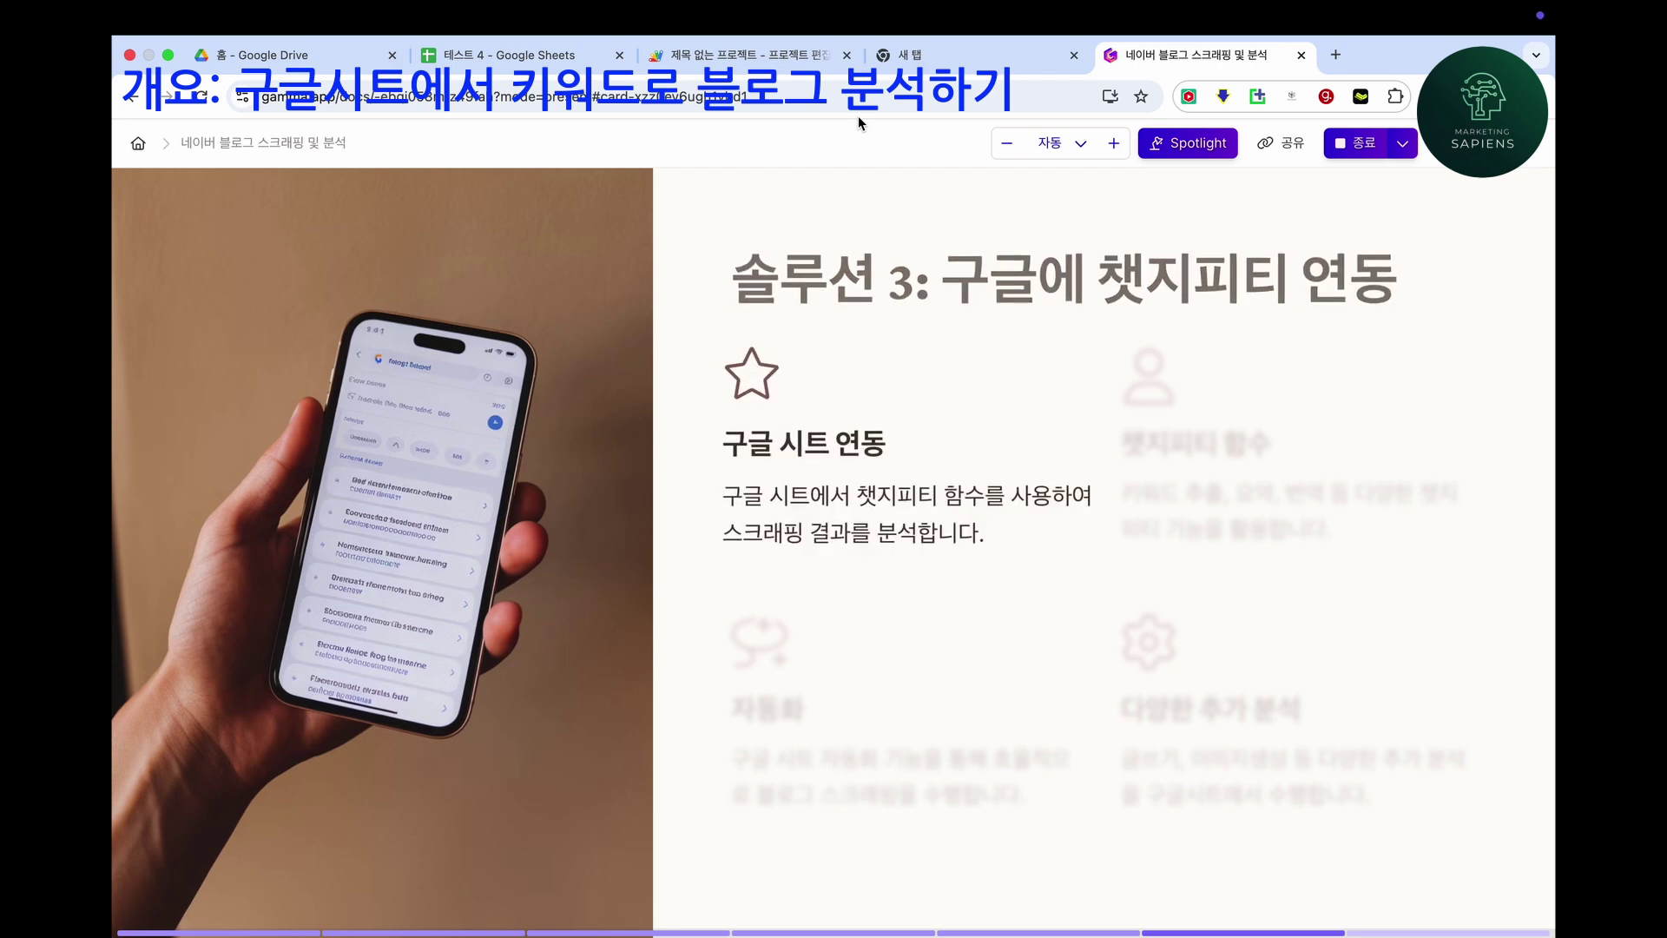
pyautogui.press('Right')
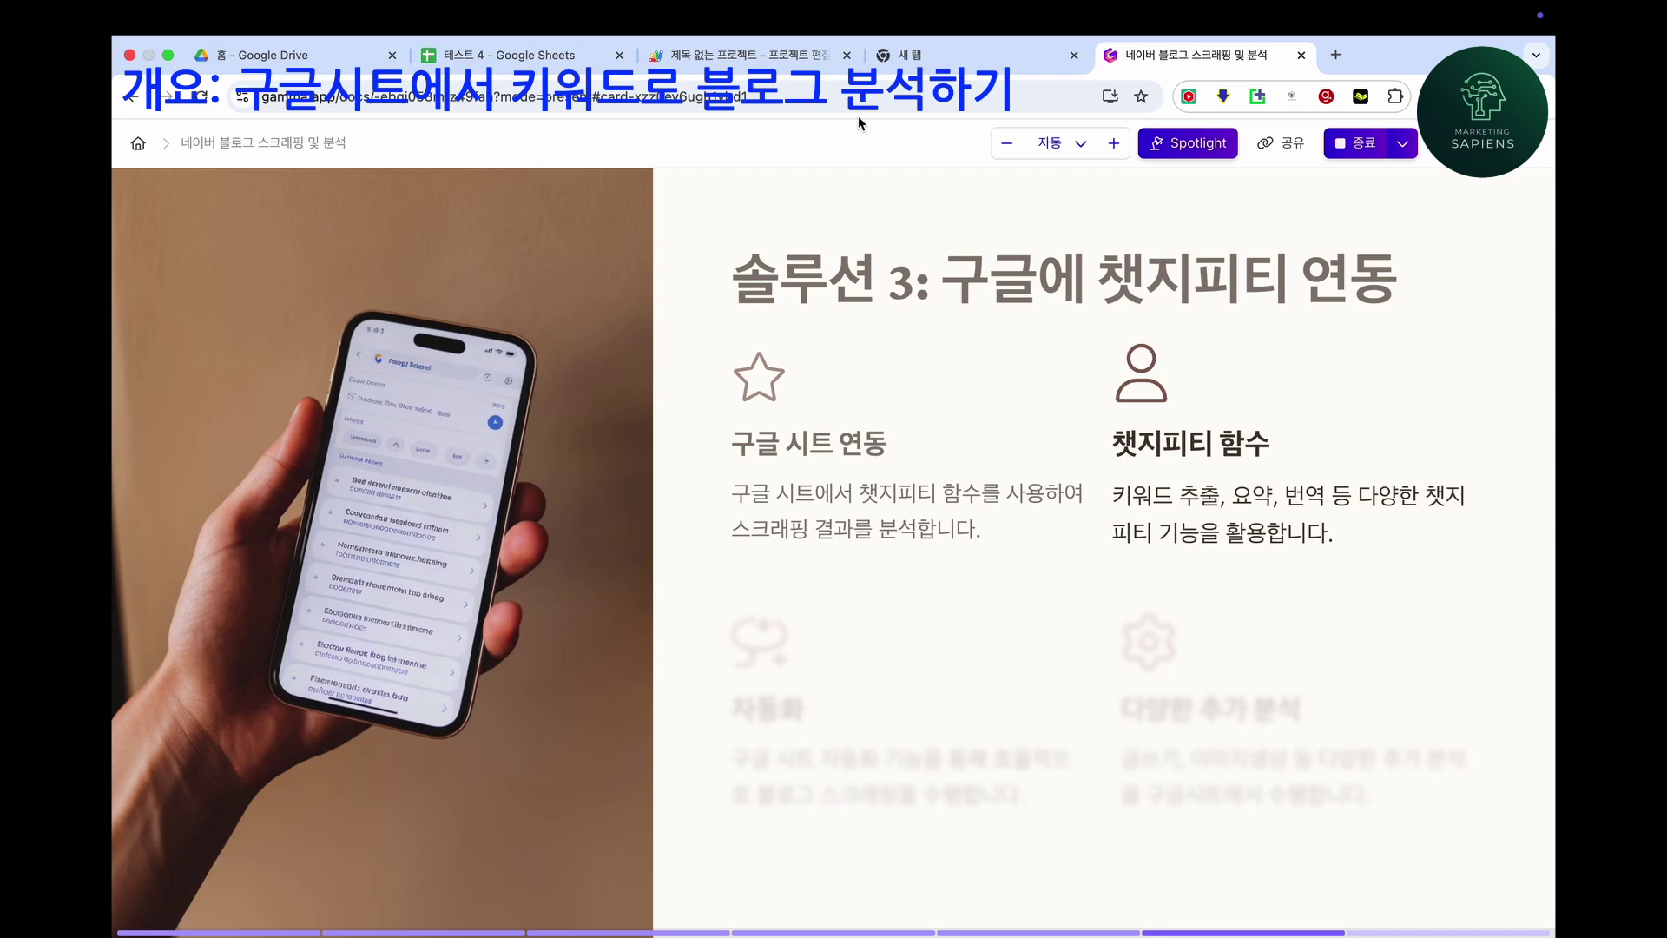
pyautogui.press('Right')
pyautogui.press('Right')
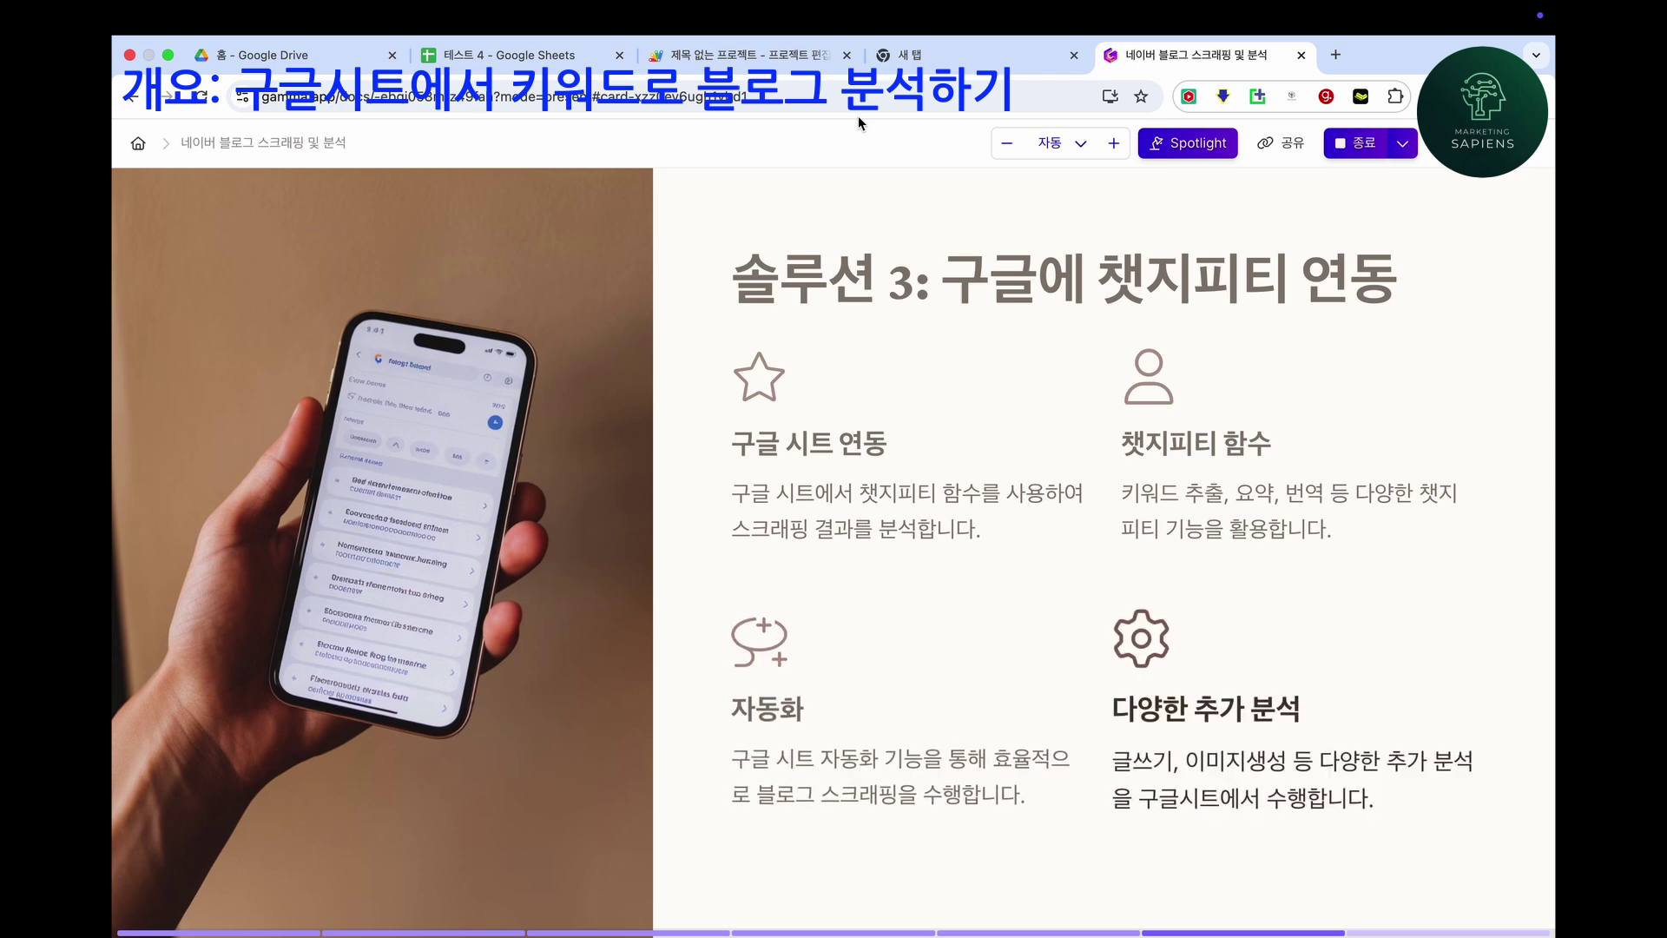
pyautogui.press('Right')
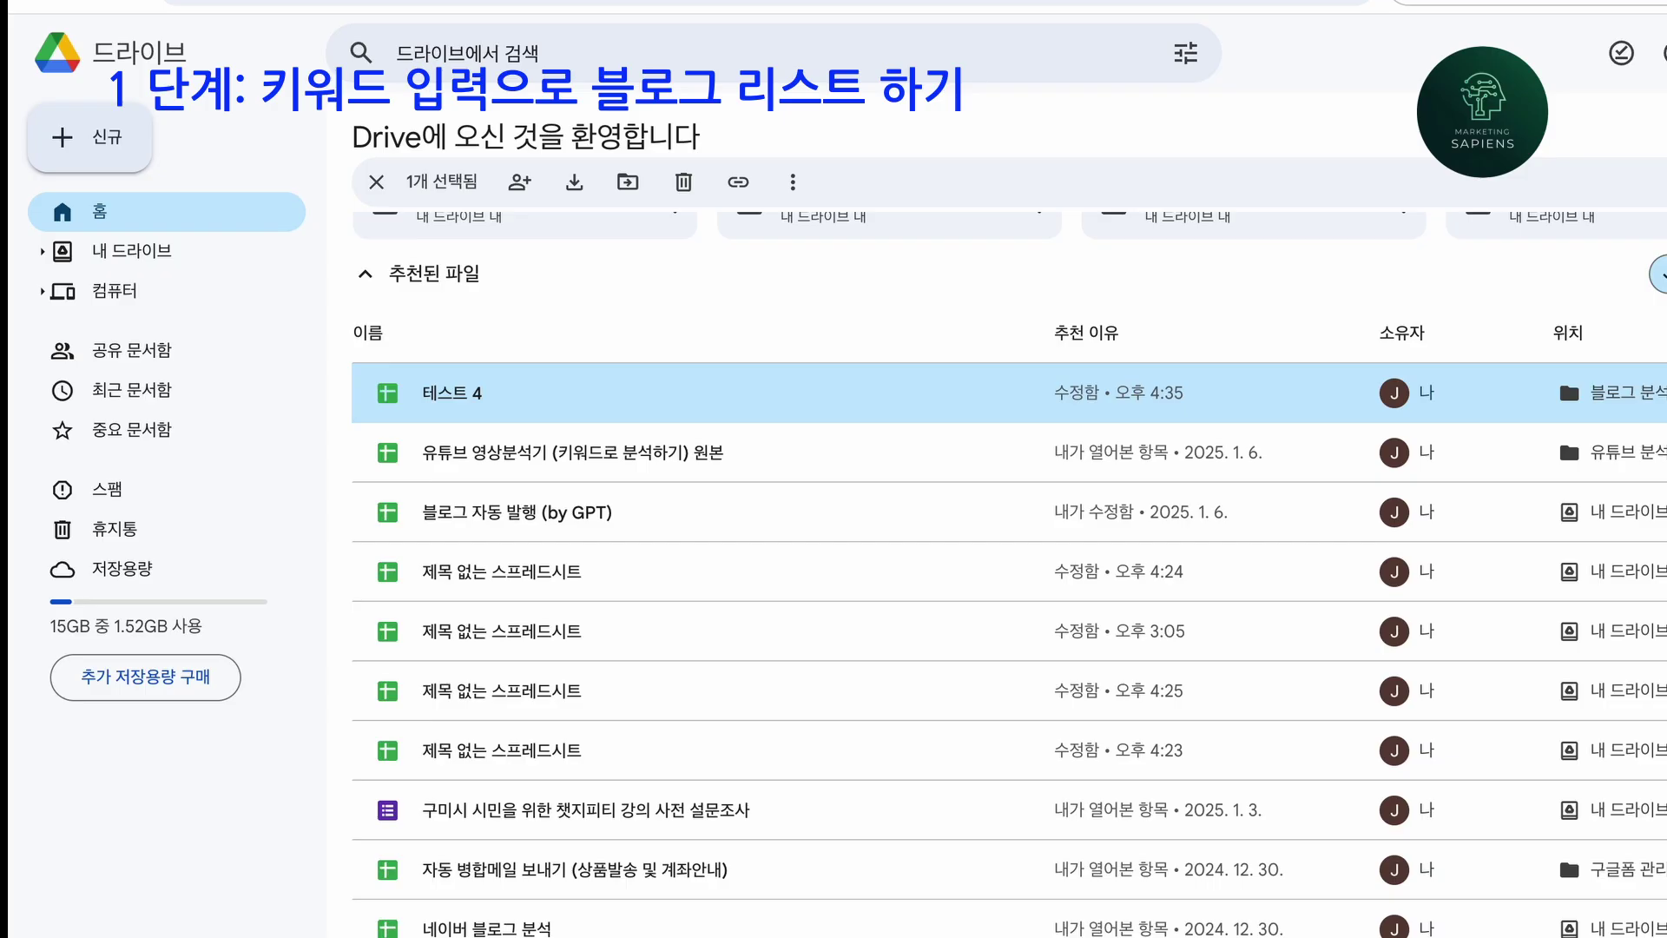
# Create a blank Google Sheets spreadsheet from Google Drive and open its Apps Script editor.
pyautogui.click(97, 137)
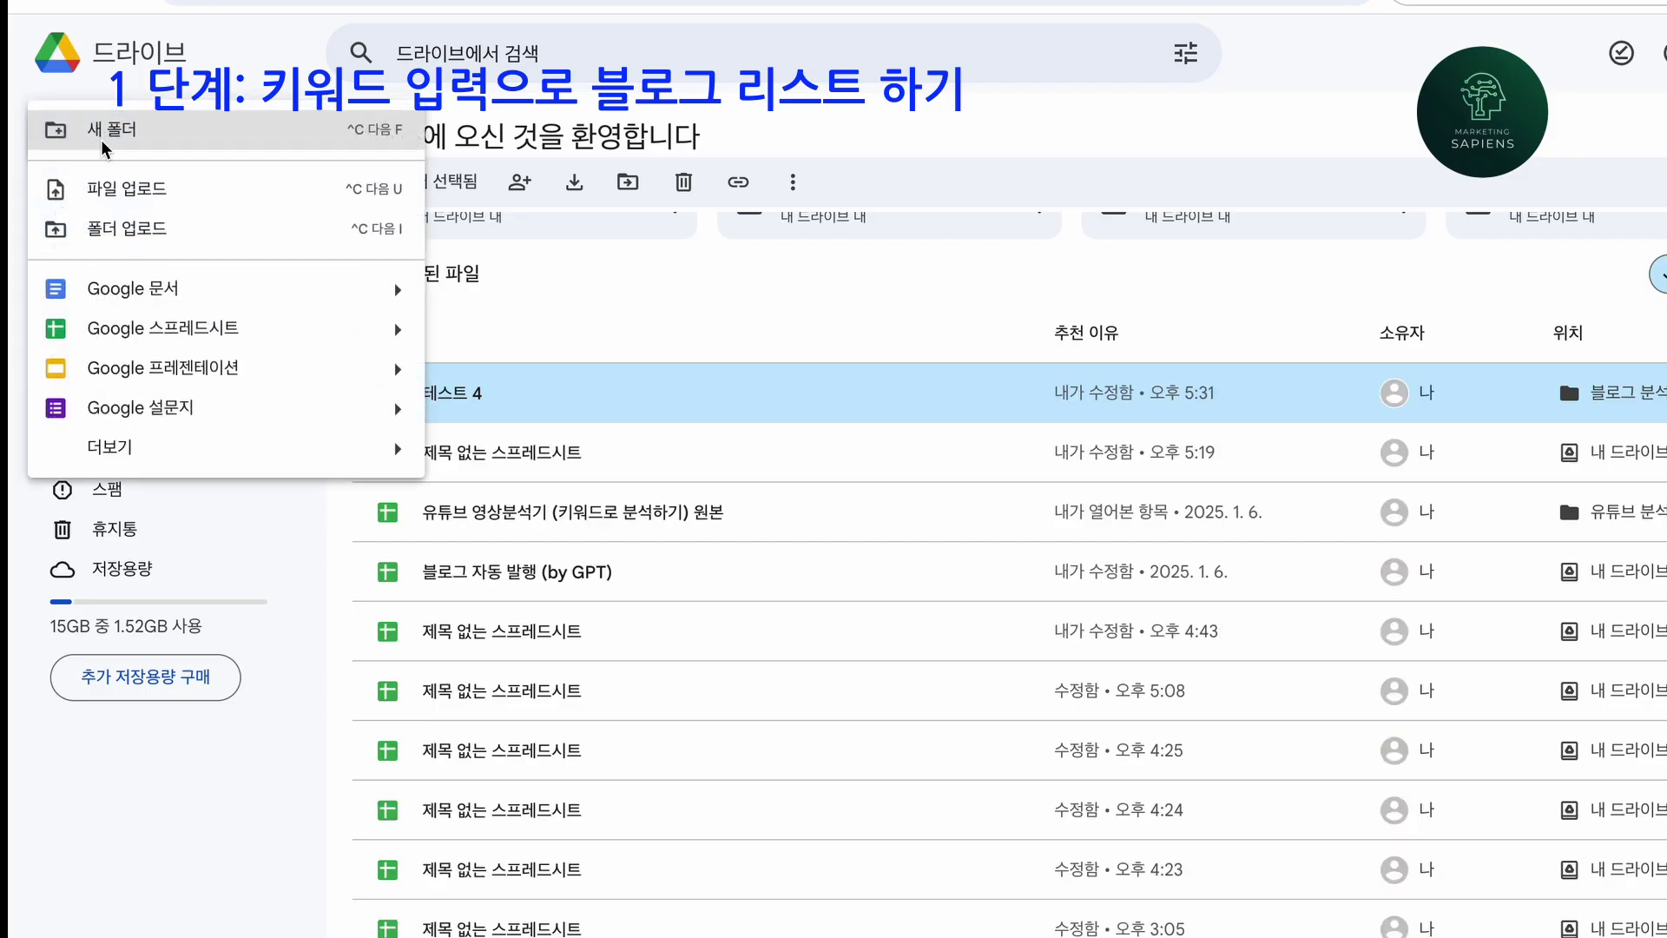
pyautogui.click(190, 328)
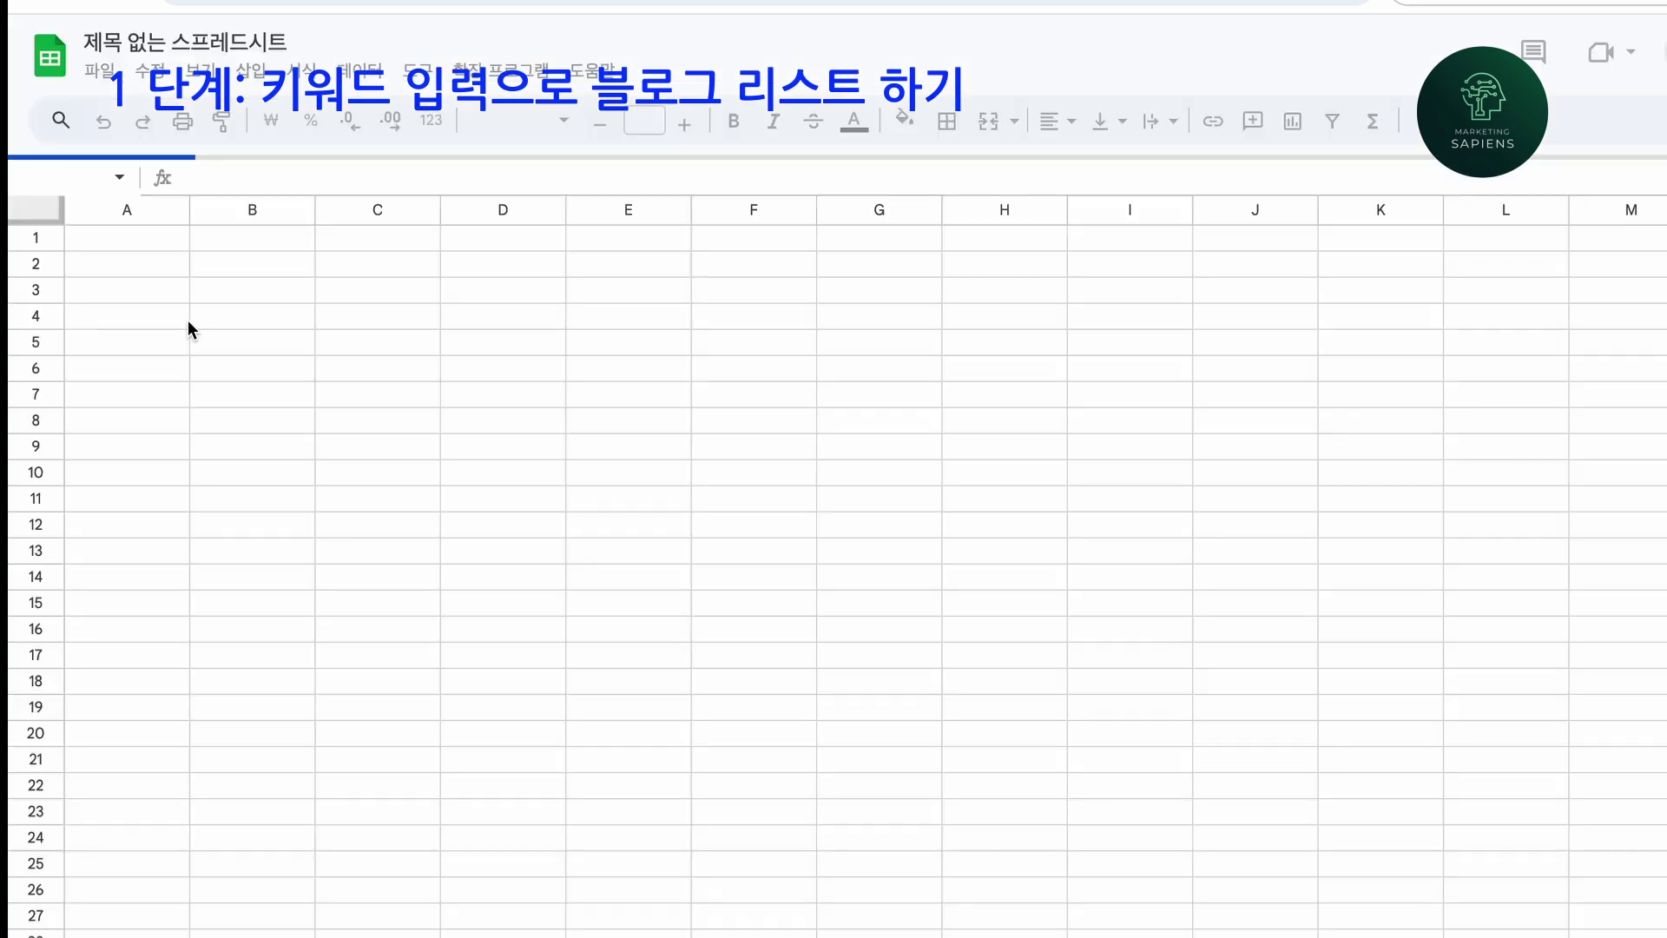
pyautogui.click(516, 76)
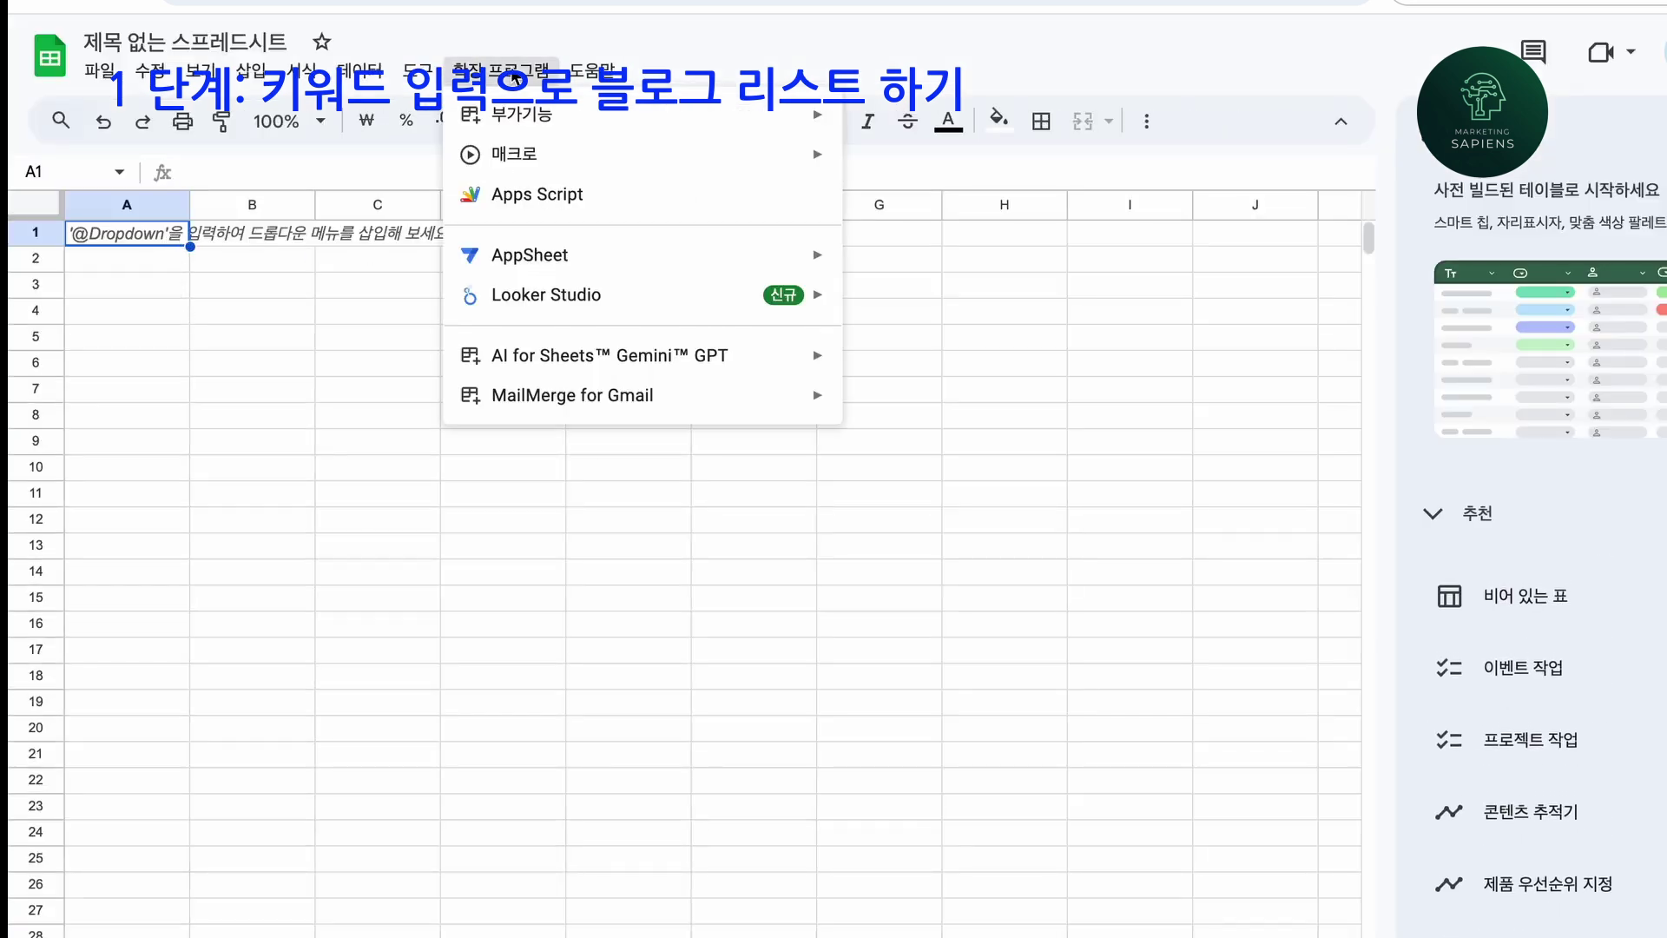
pyautogui.click(530, 195)
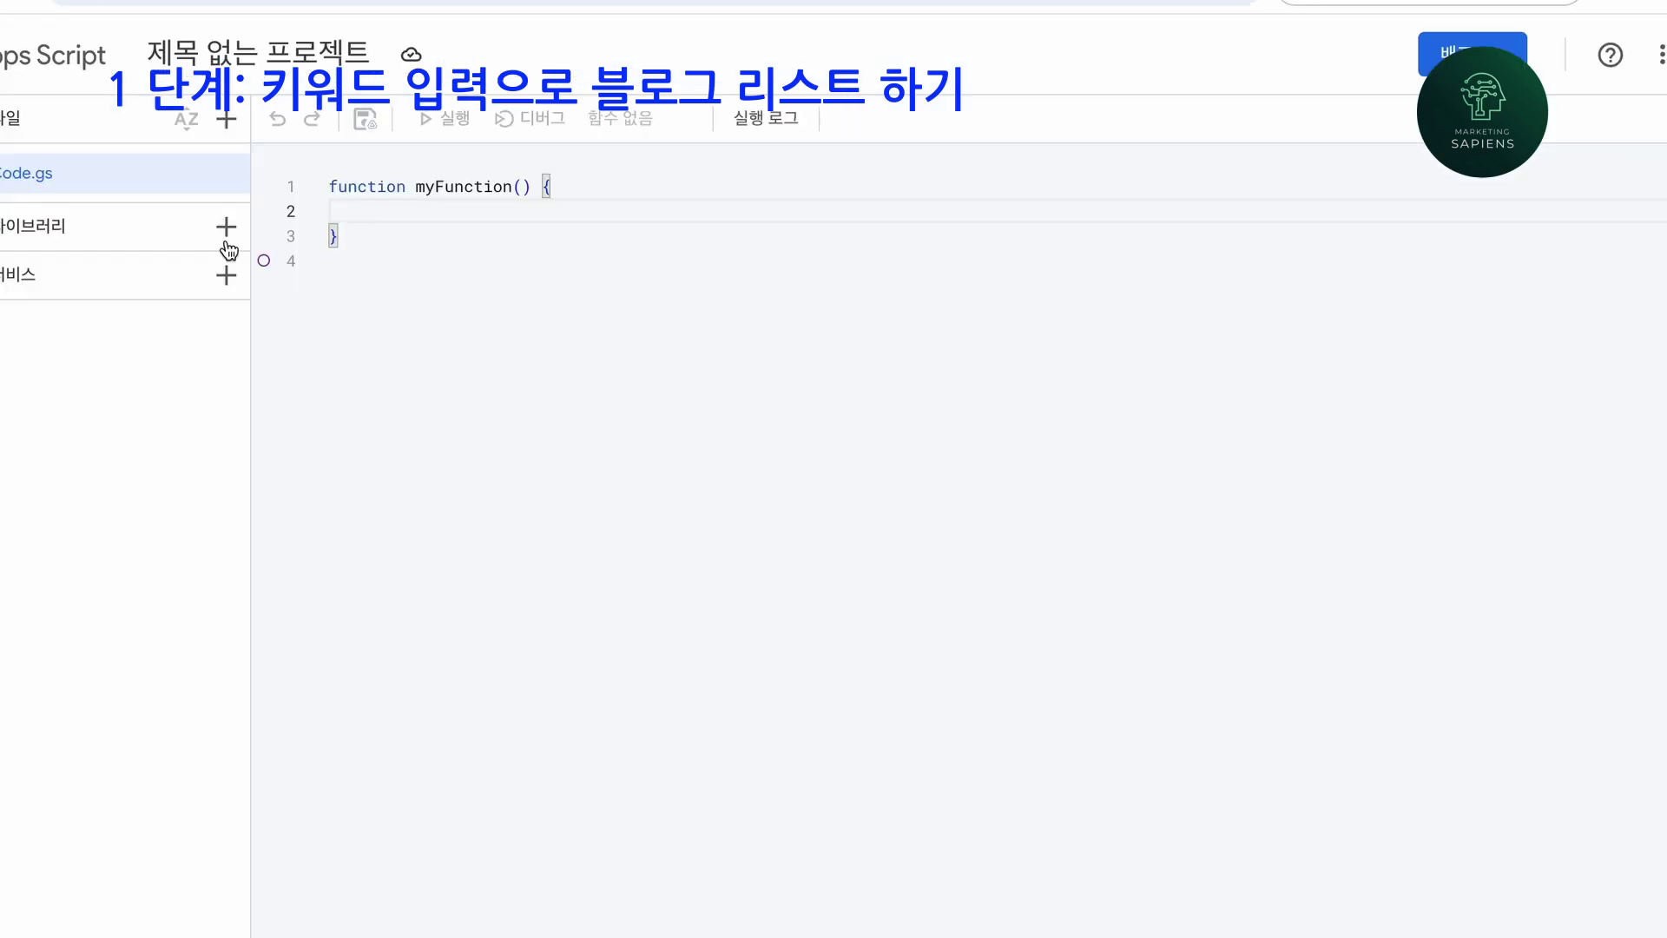
# Add a script file named "블로그 검색 1" to the project and delete its default myFunction code.
pyautogui.click(226, 119)
pyautogui.click(247, 178)
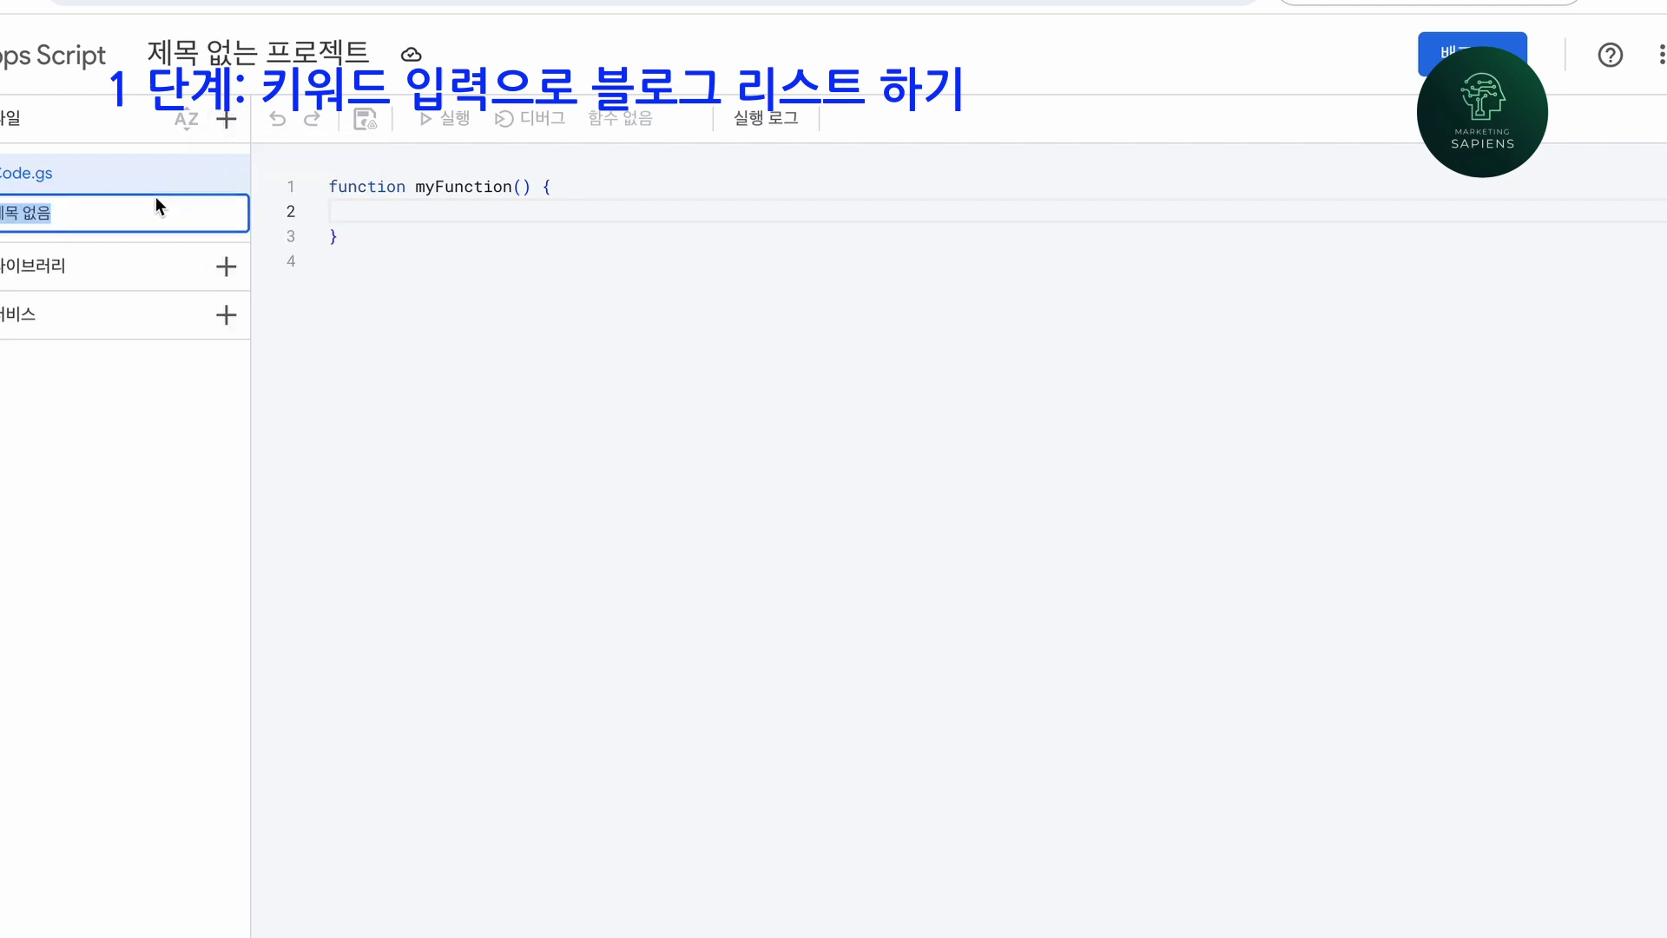
pyautogui.write('블록')
pyautogui.write('그 검색')
pyautogui.write(' 1')
pyautogui.press('Return')
pyautogui.moveTo(436, 299); pyautogui.dragTo(298, 167)
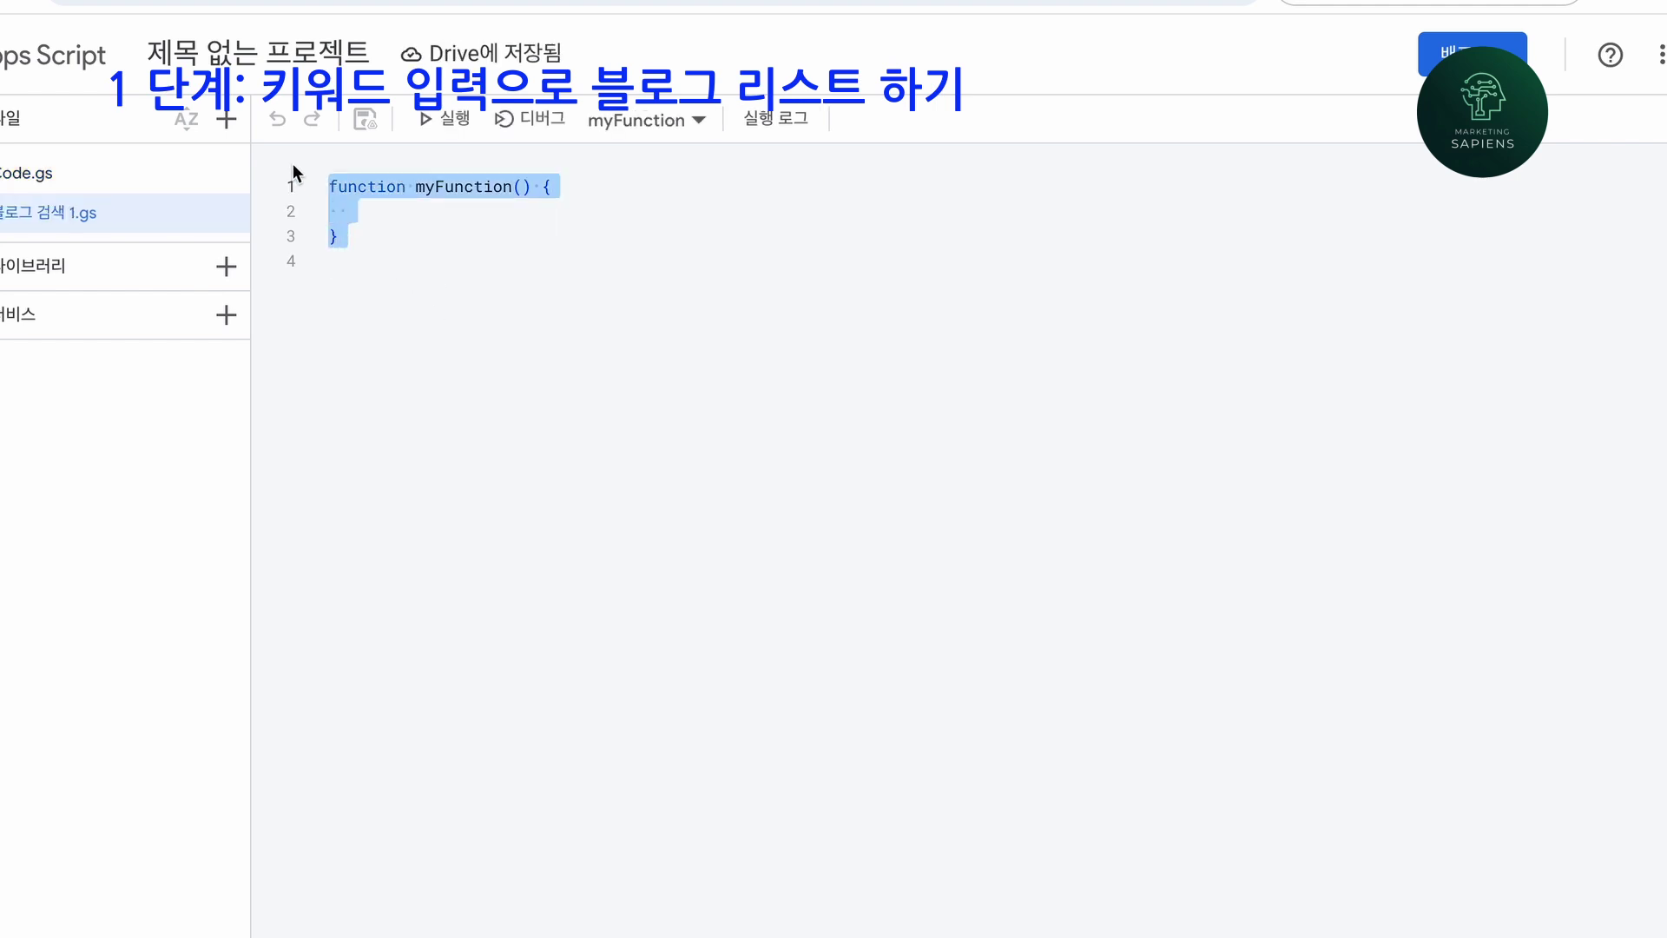
pyautogui.press('BackSpace')
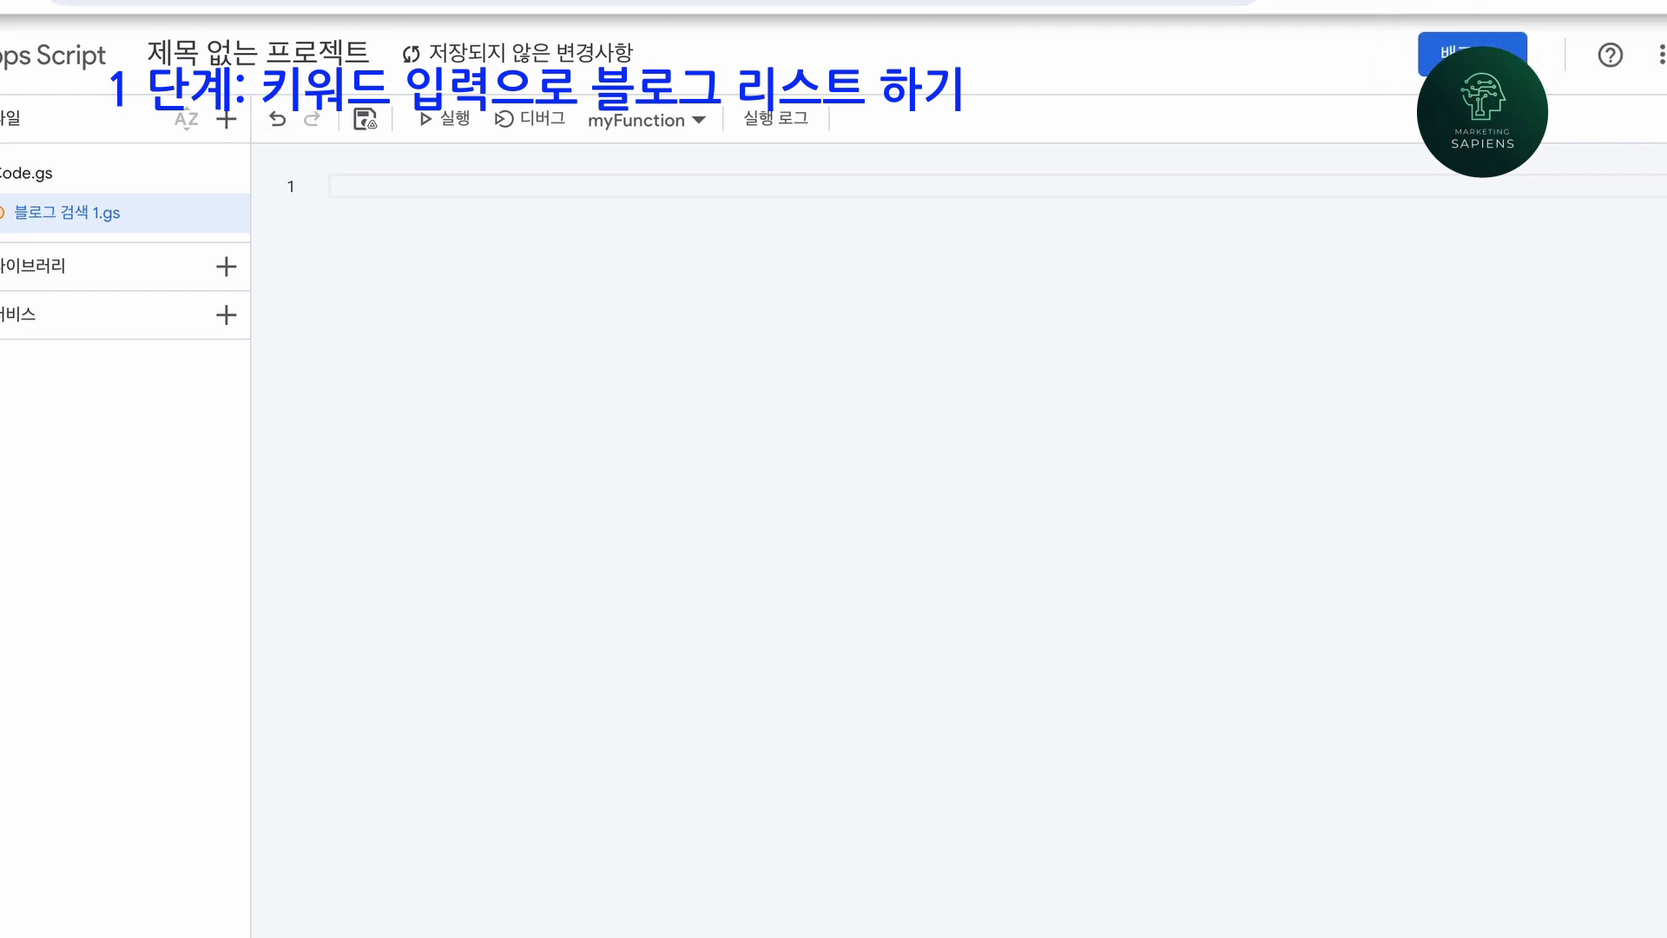
# Switch to ChatGPT in a new browser tab and start a prompt with "너는 블로그 글을 스크립트를 통해서 분석하는 전문가야.".
pyautogui.press('super+t')
pyautogui.click(226, 521)
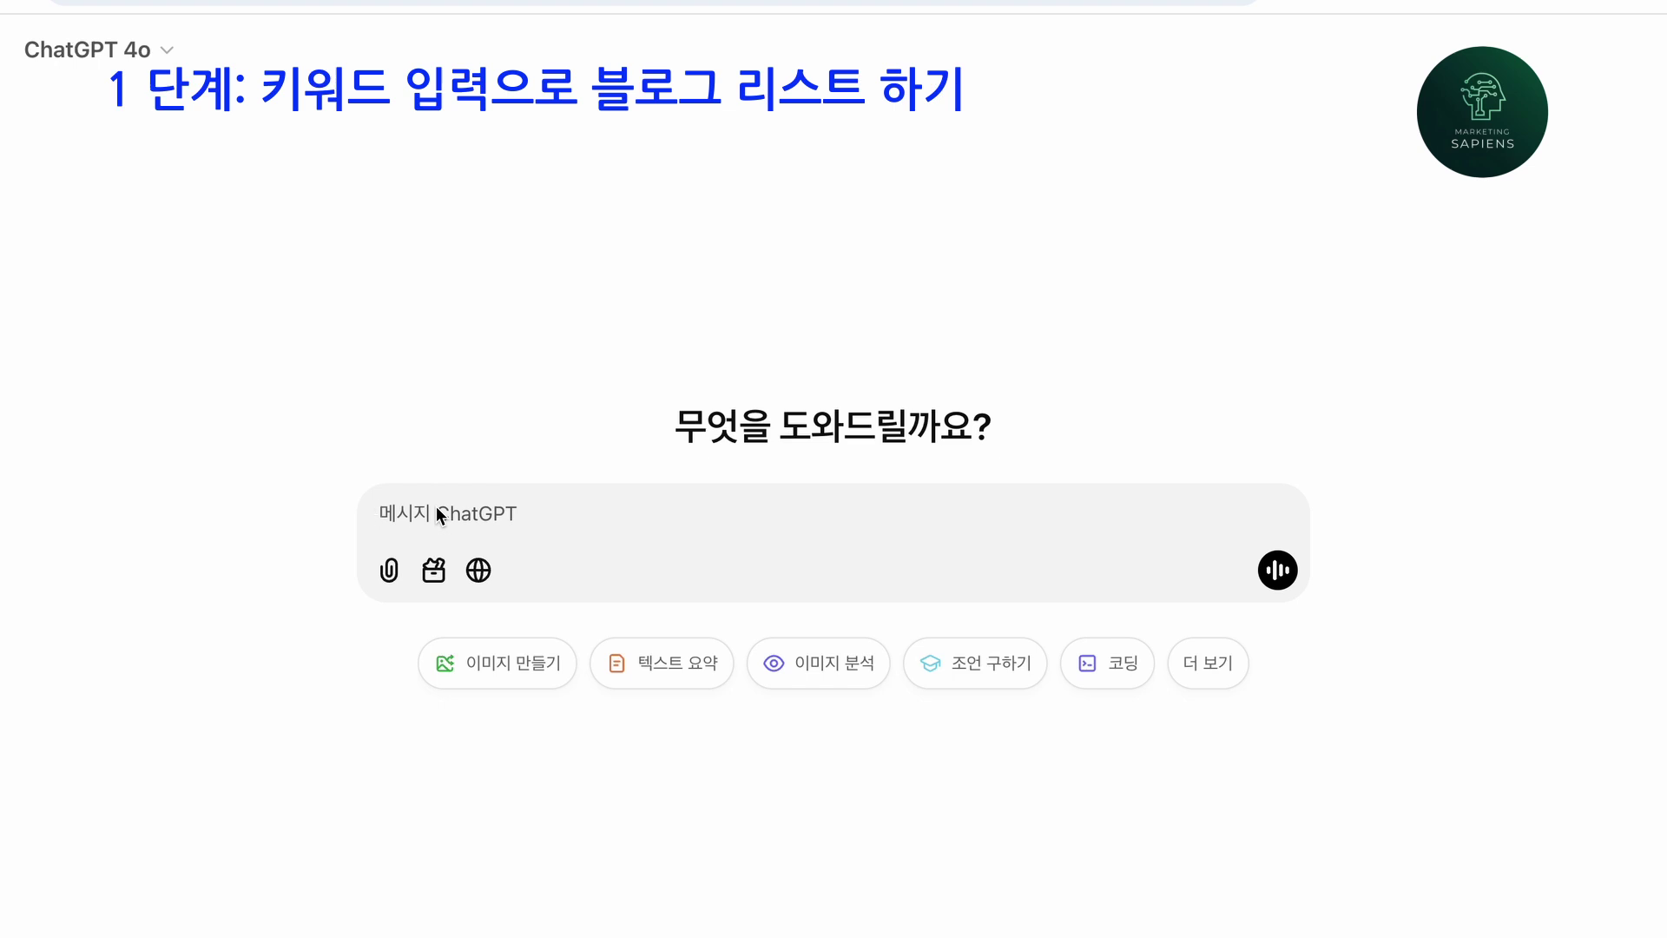
pyautogui.write('네ㄴ')
pyautogui.press('BackSpace')
pyautogui.write('ㅡㄴ')
pyautogui.press('BackSpace')
pyautogui.press('BackSpace')
pyautogui.write('는 블로그 글을 시')
pyautogui.press('BackSpace')
pyautogui.write('ㅡ크립')
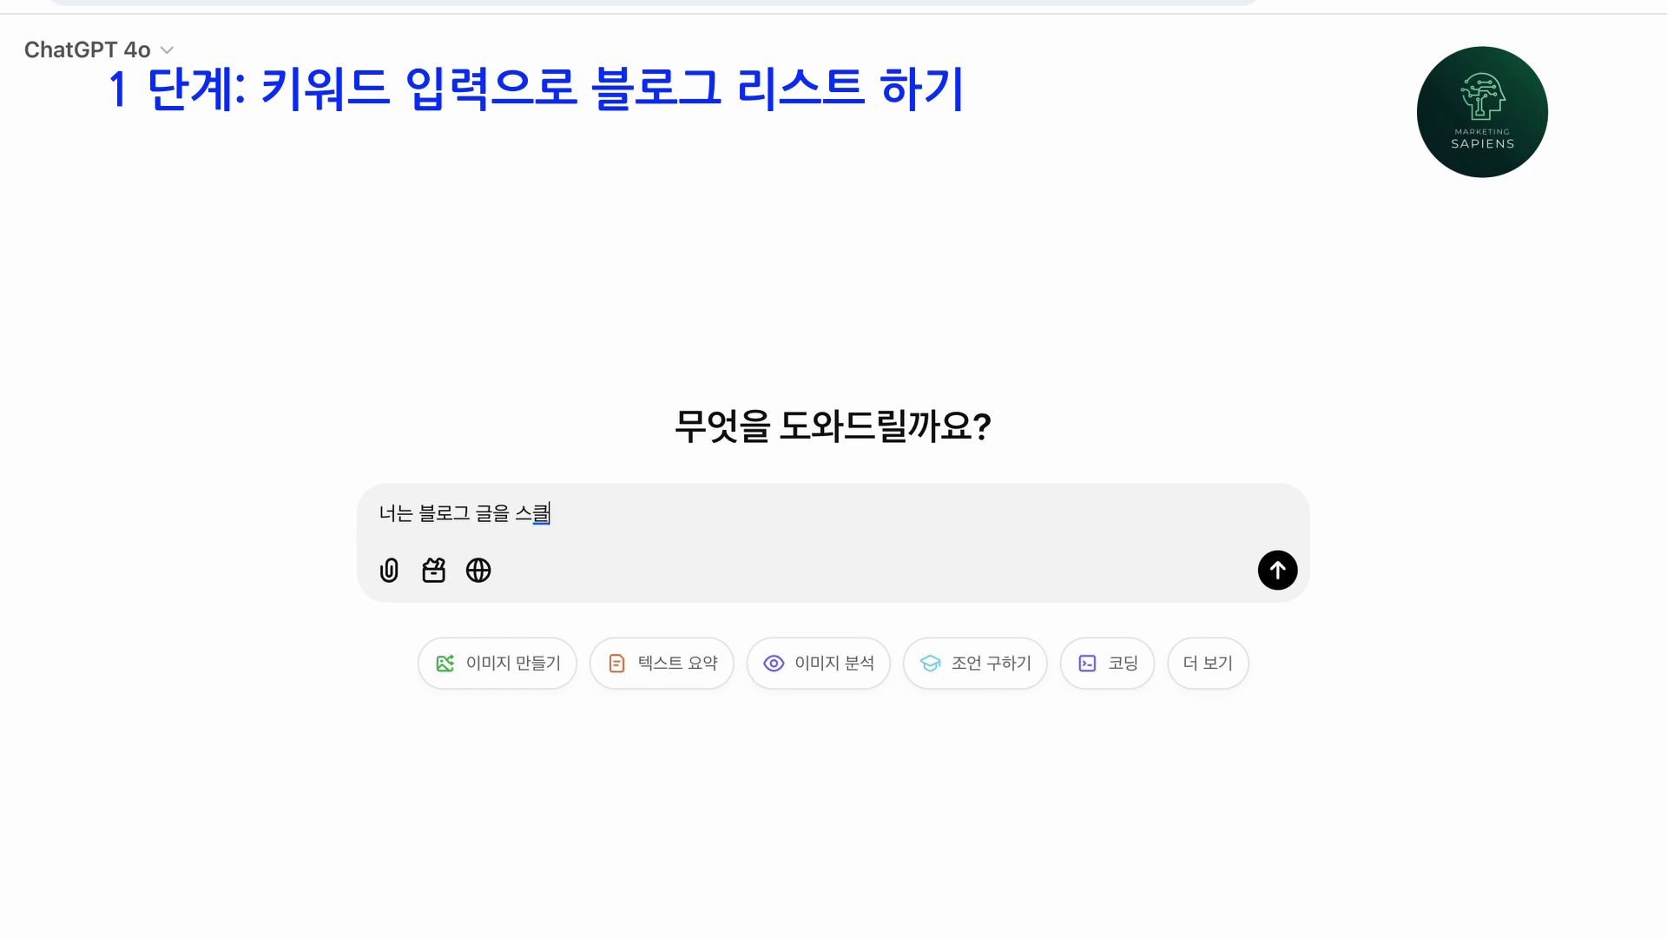
pyautogui.write('트를 통')
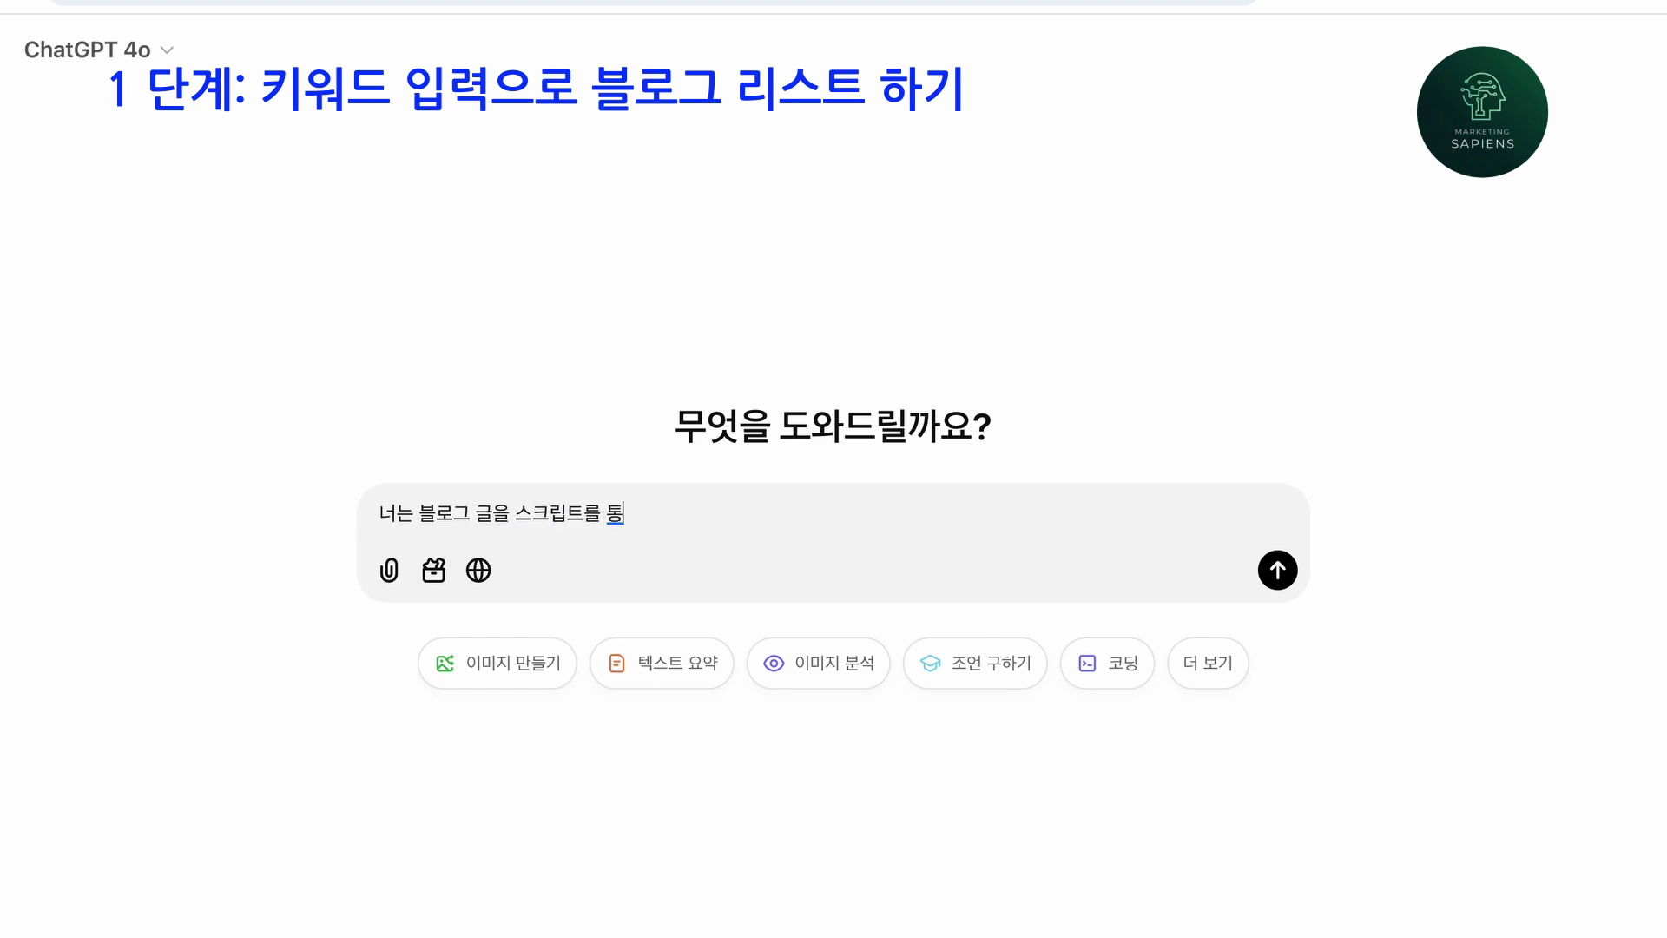
pyautogui.write('해서 분석하는 ')
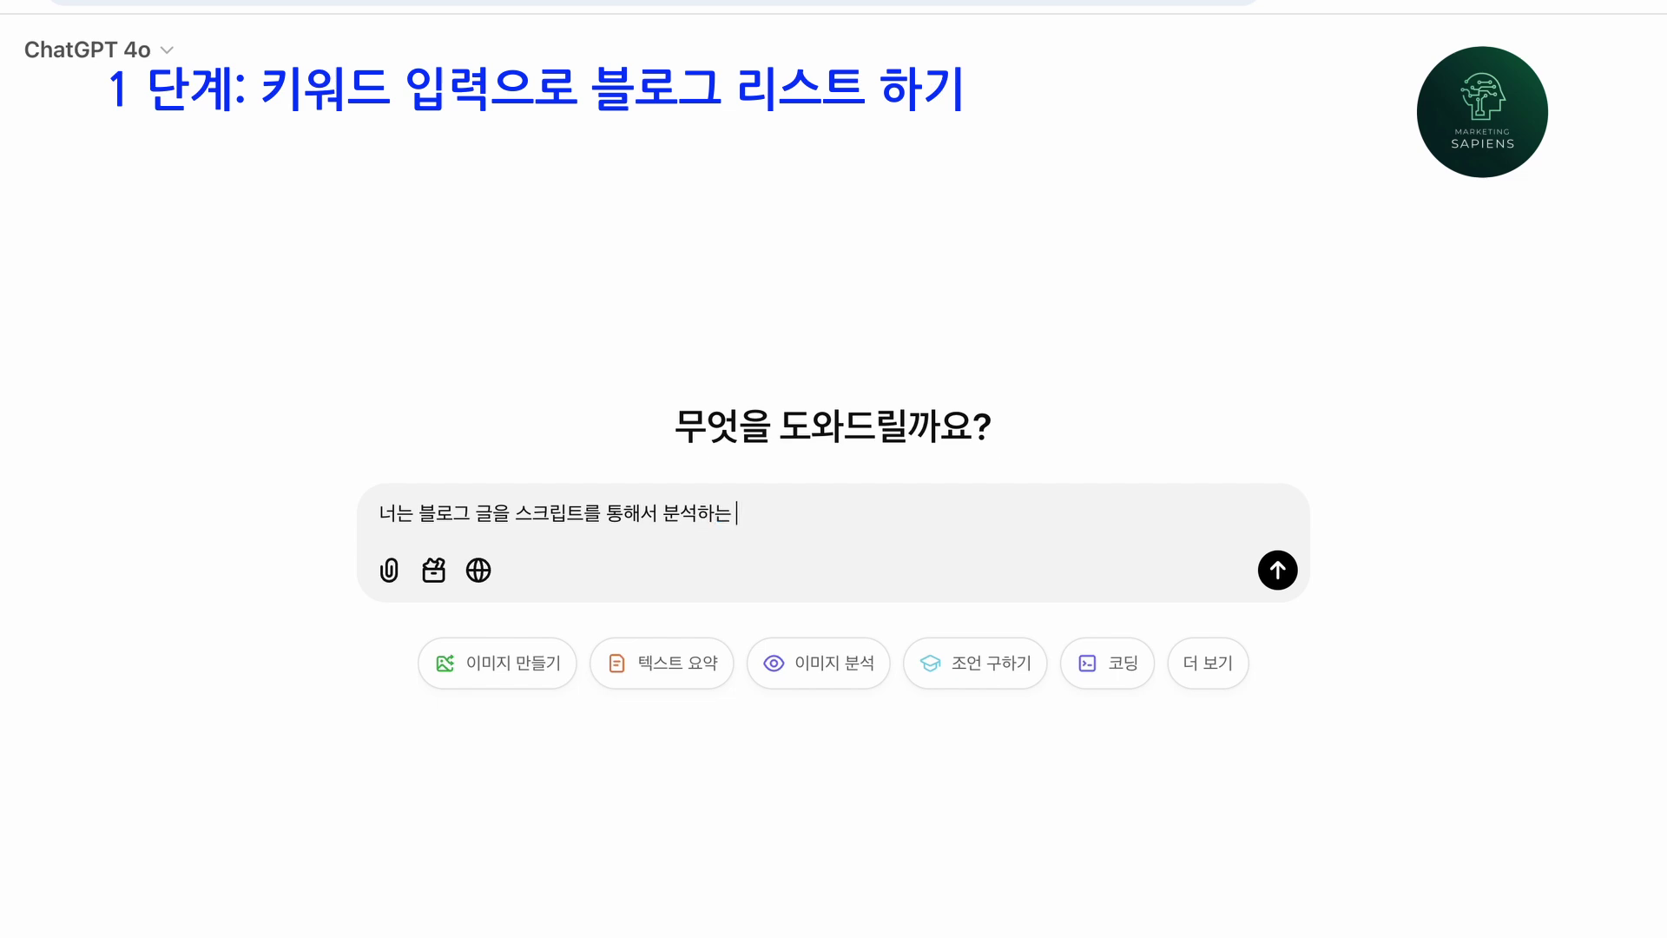
pyautogui.write('전문가야.')
pyautogui.hotkey('shift', 'Return')
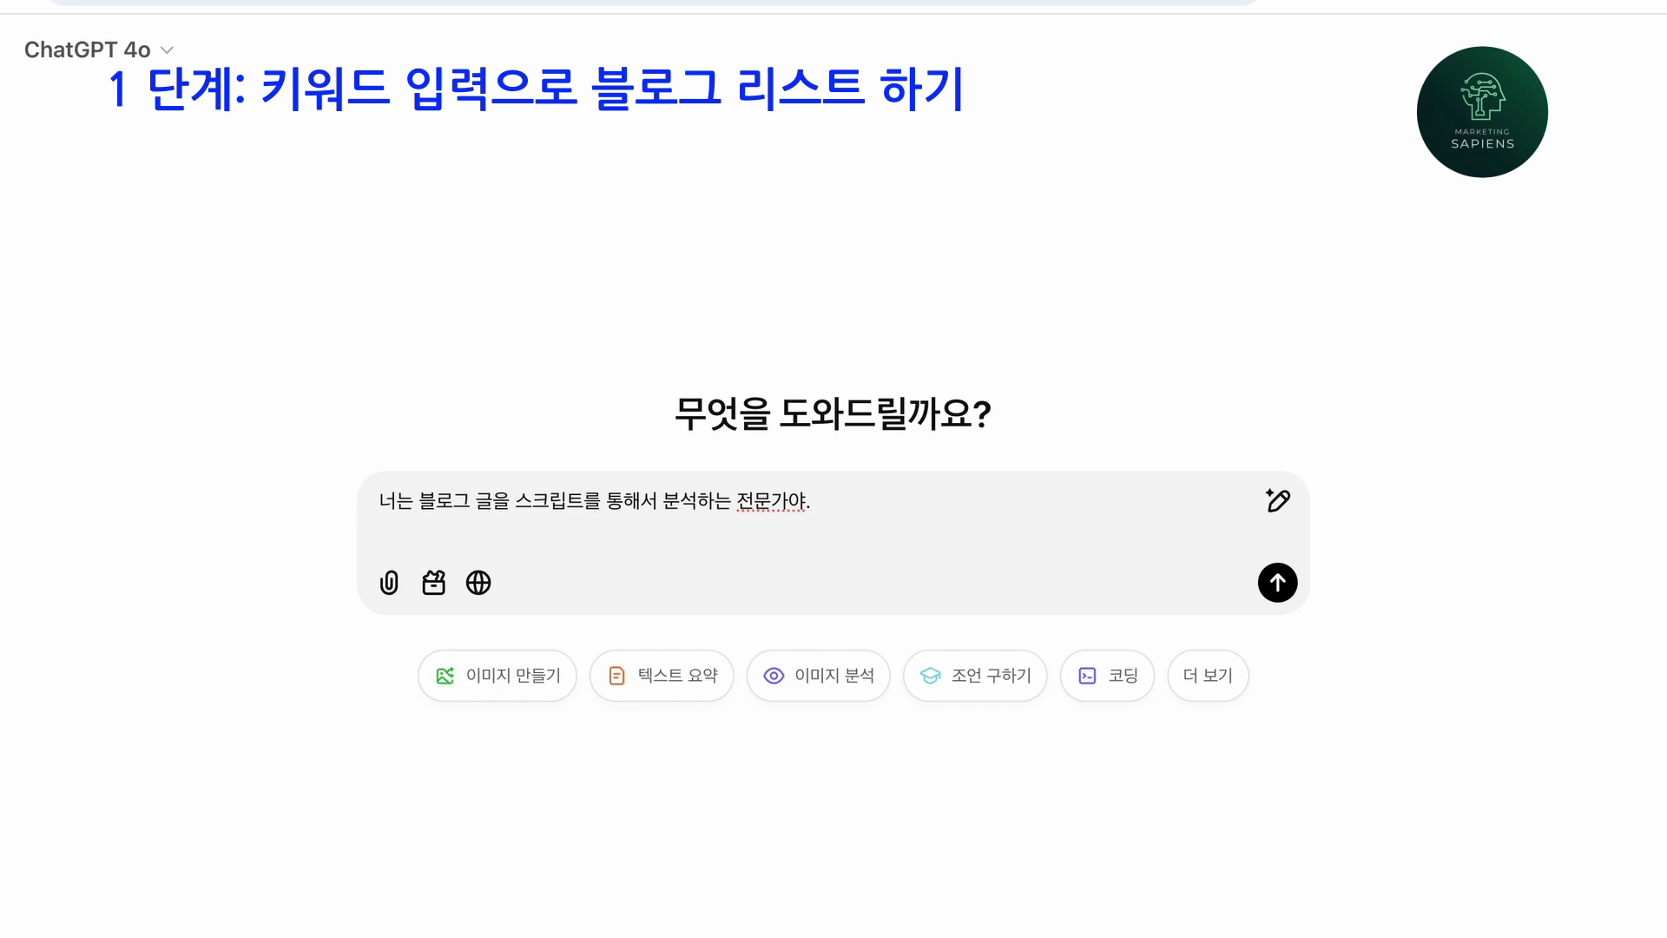
# Add a second line to the prompt reading "내가 원하는 내용을 구글 스크립트로 작성하는 거야.".
pyautogui.write('내가 원하는 내용을 구글')
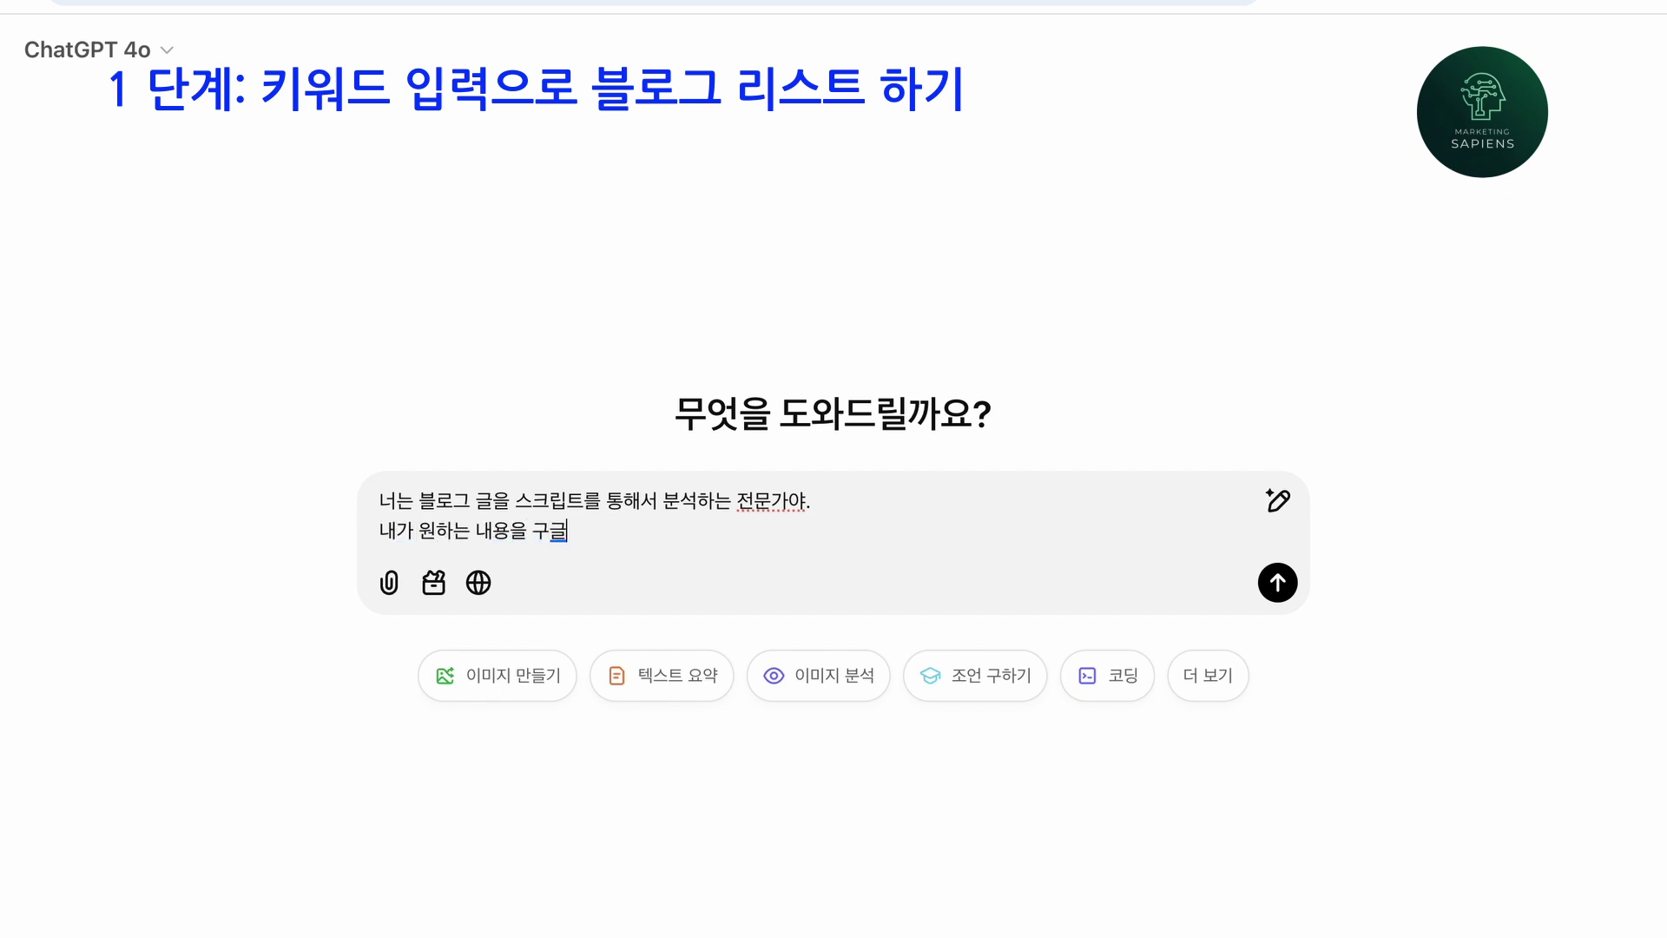
pyautogui.write(' 스크립트로 지작성하는 ')
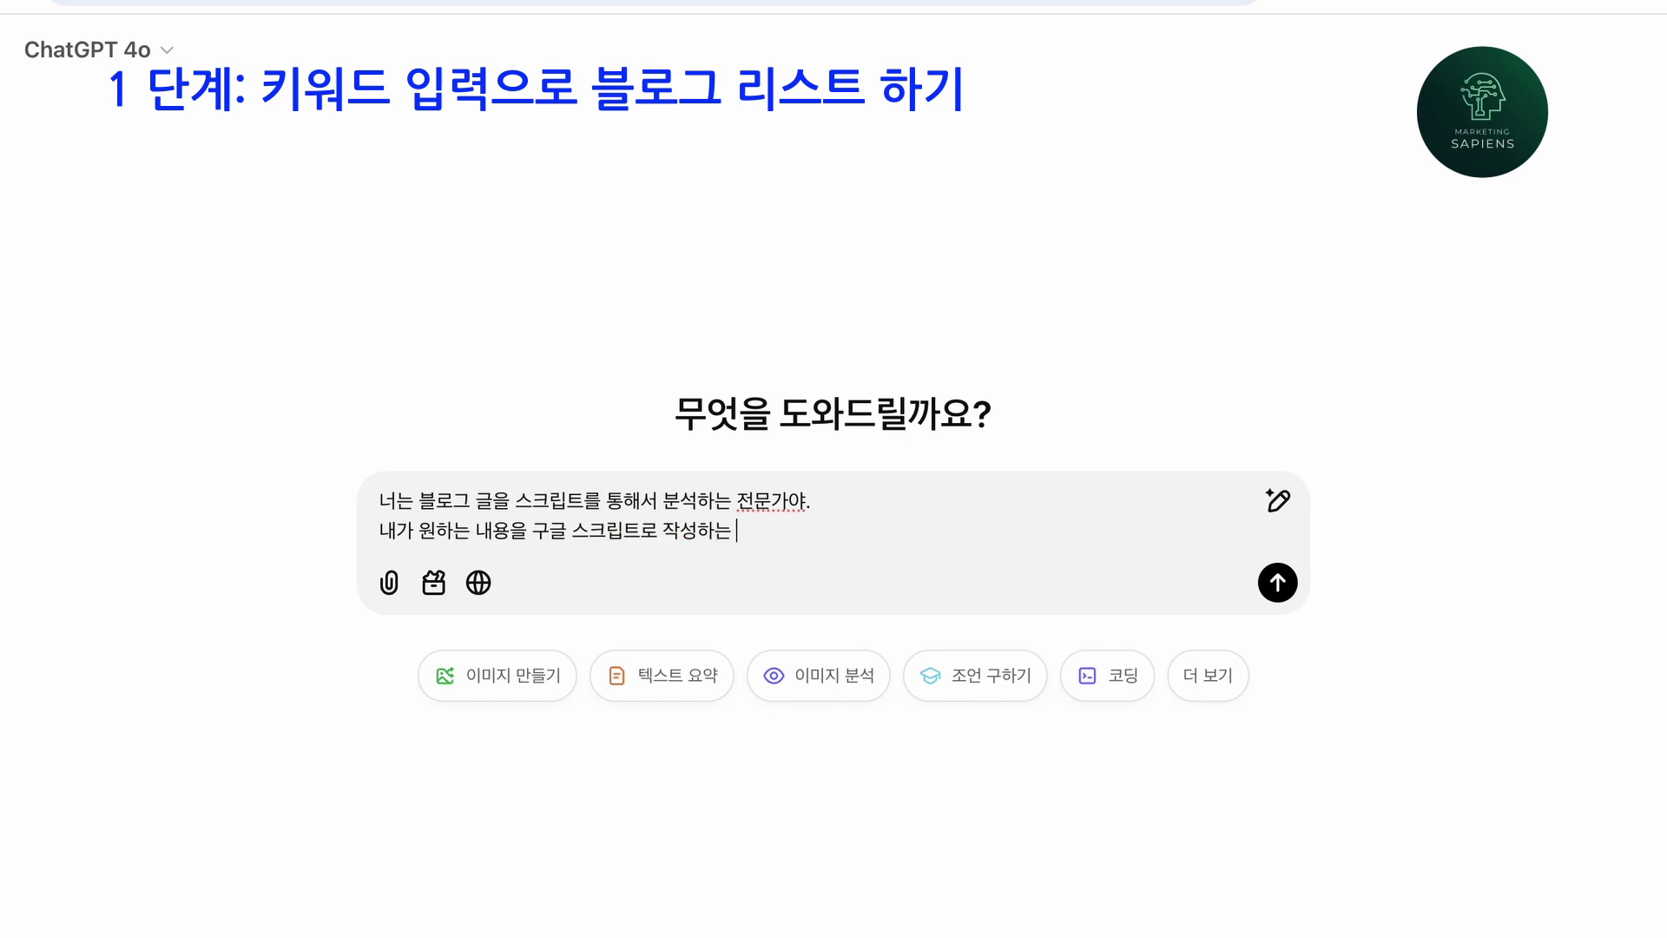
pyautogui.write('거얘.')
pyautogui.hotkey('shift', 'Return')
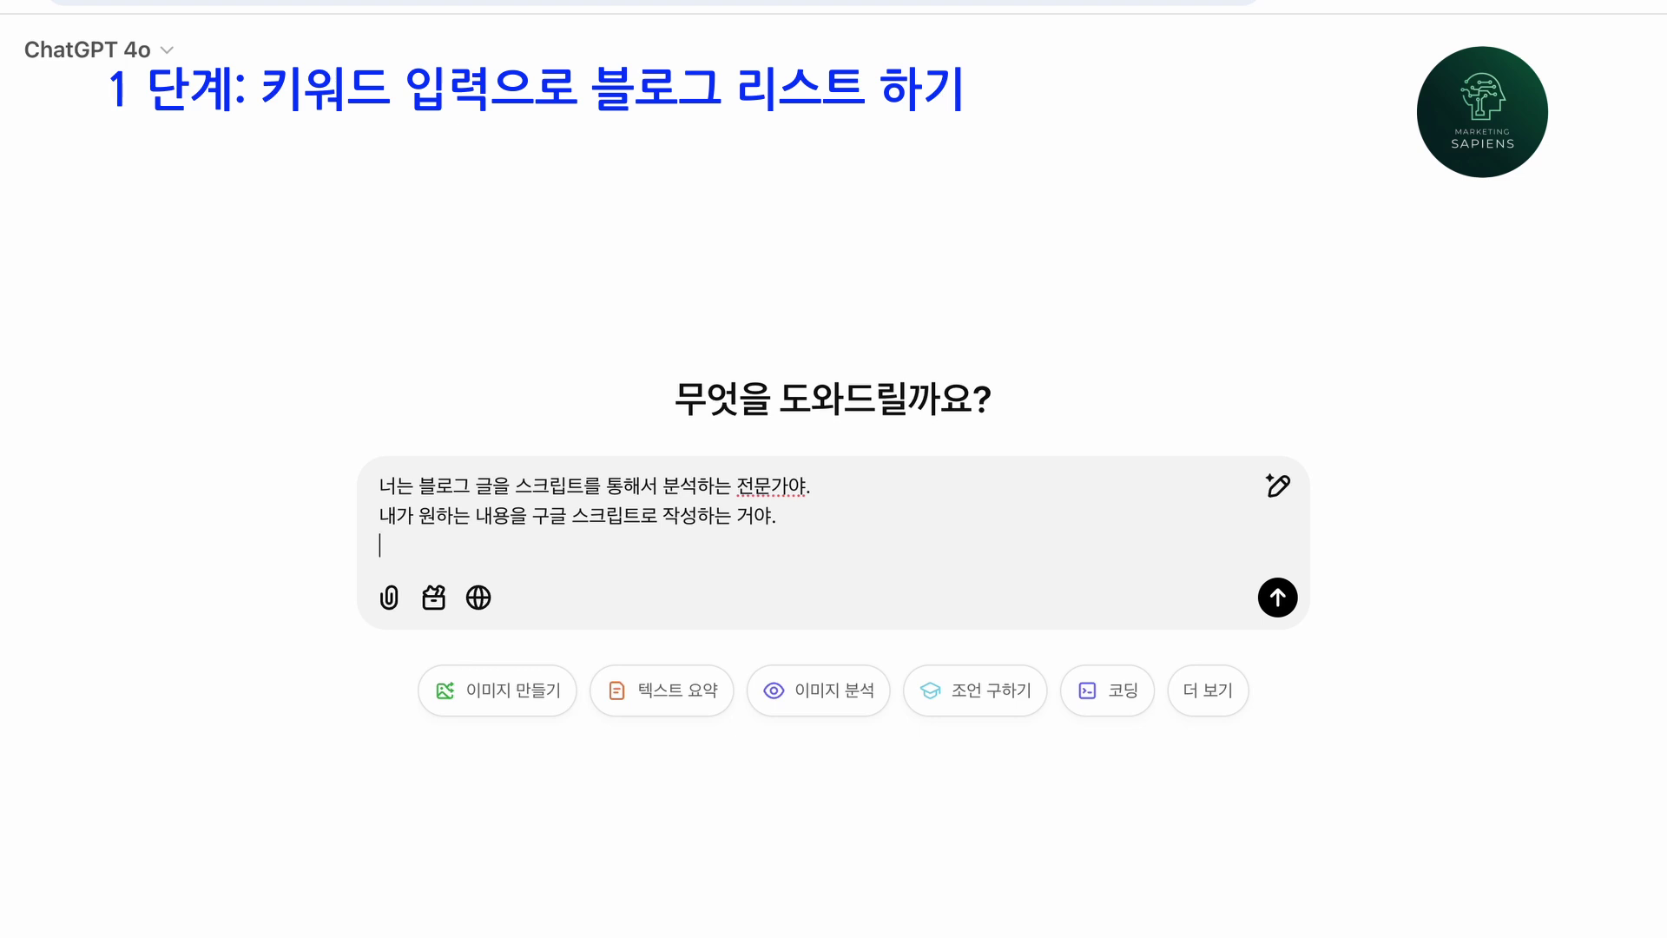
# Add the prompt line "네이버 API 관련 정보를 물어보고, 그리고 네이버에서 키워를 분석해서 블로그 25개를 불러와.".
pyautogui.write('네이버 API 관련 ㅋ')
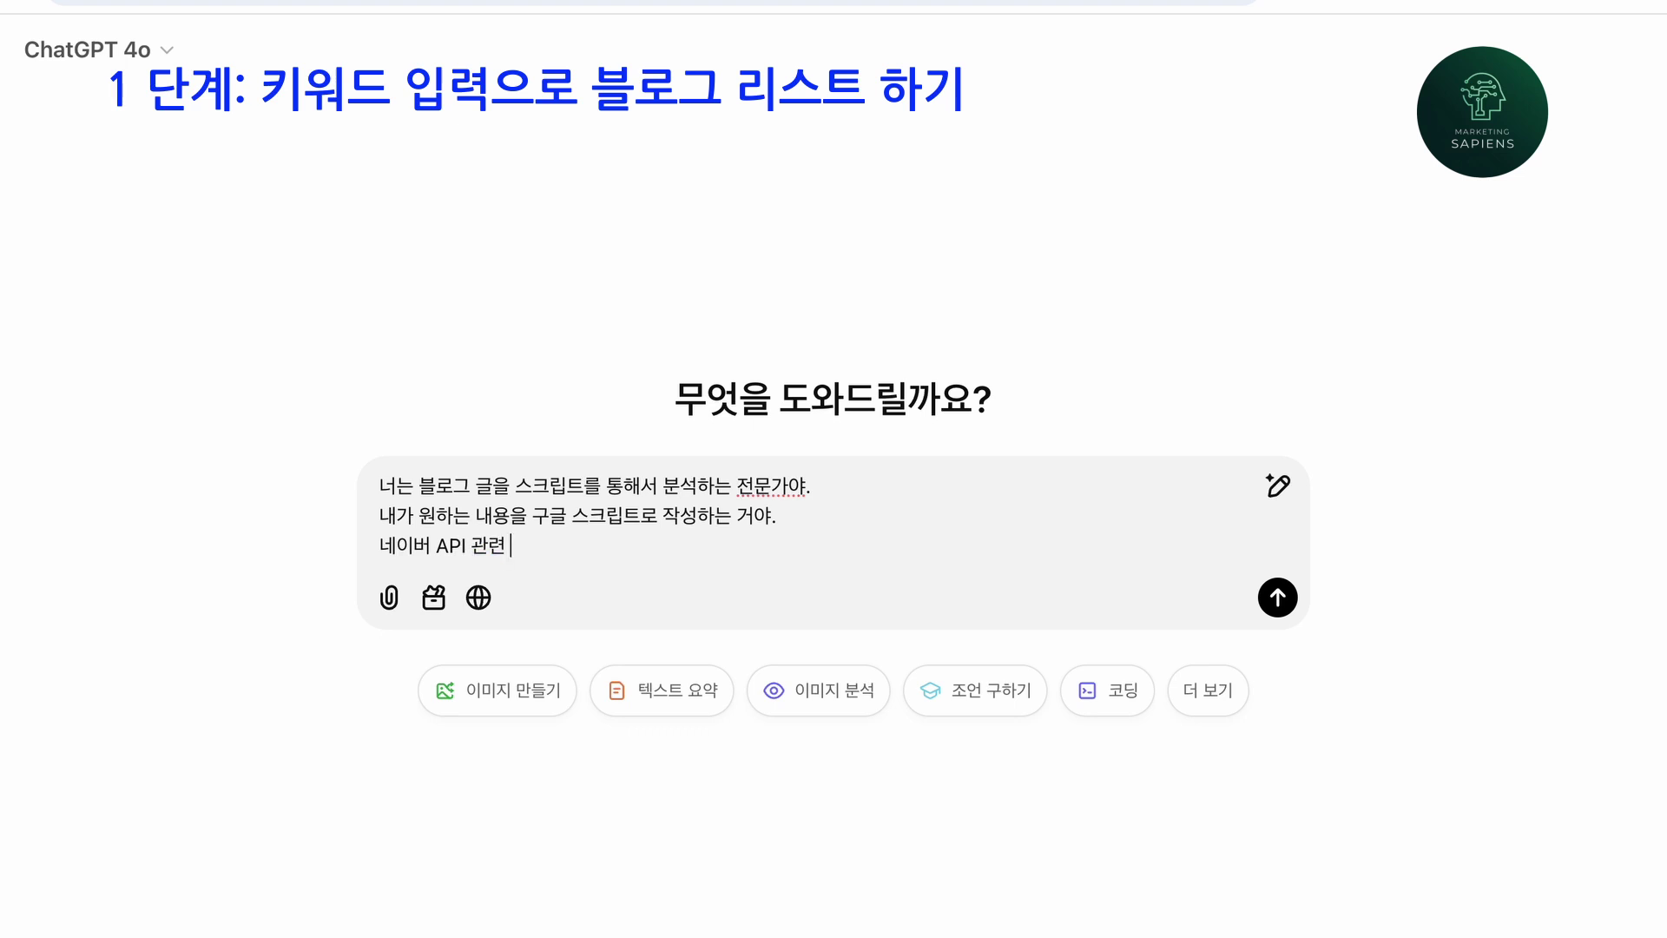
pyautogui.press('BackSpace')
pyautogui.write('정보르')
pyautogui.write('를 물어보고, ')
pyautogui.write('그리고')
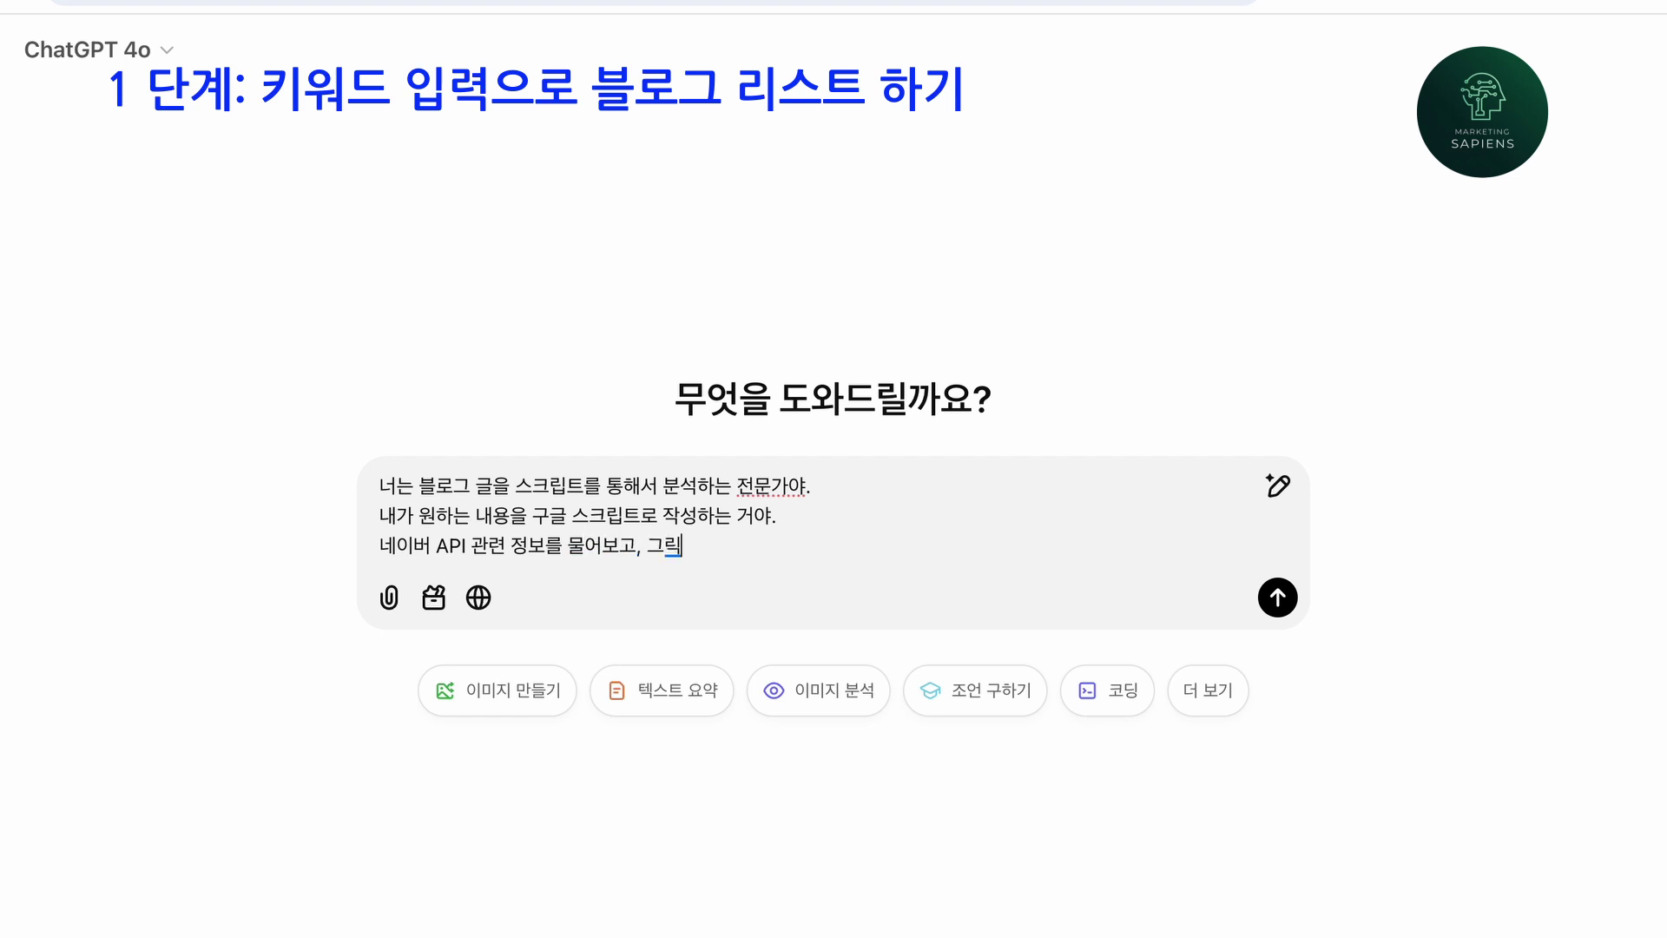
pyautogui.write(' 네이버에서')
pyautogui.write(' 키우')
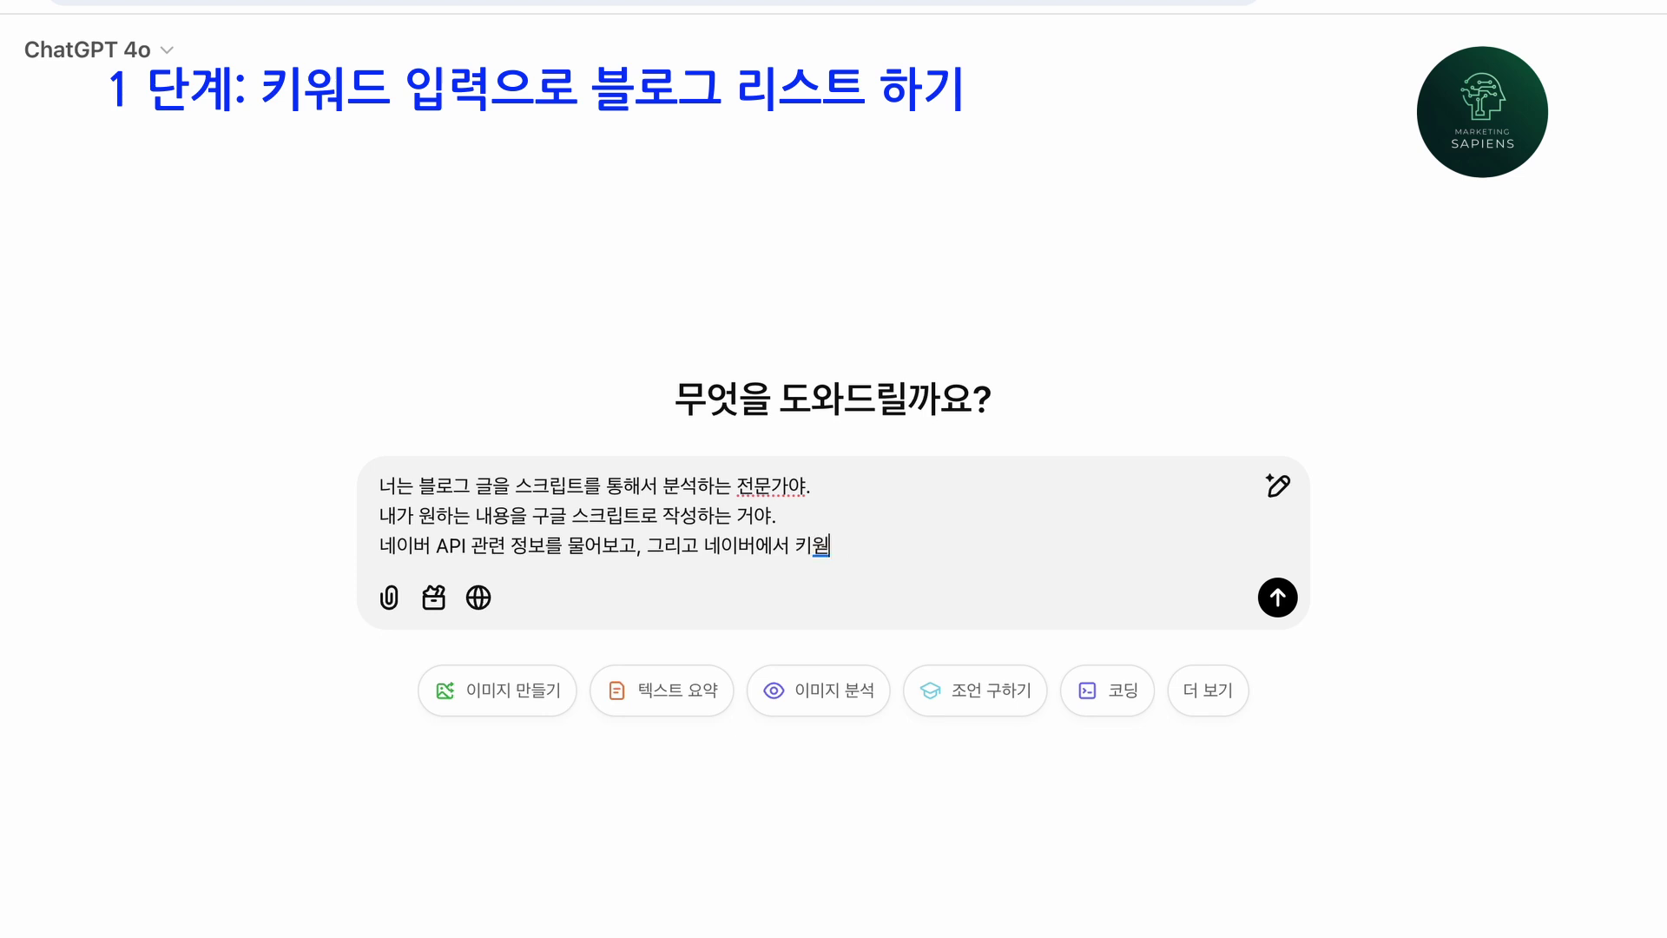
pyautogui.write('를 뷔석해서 블로')
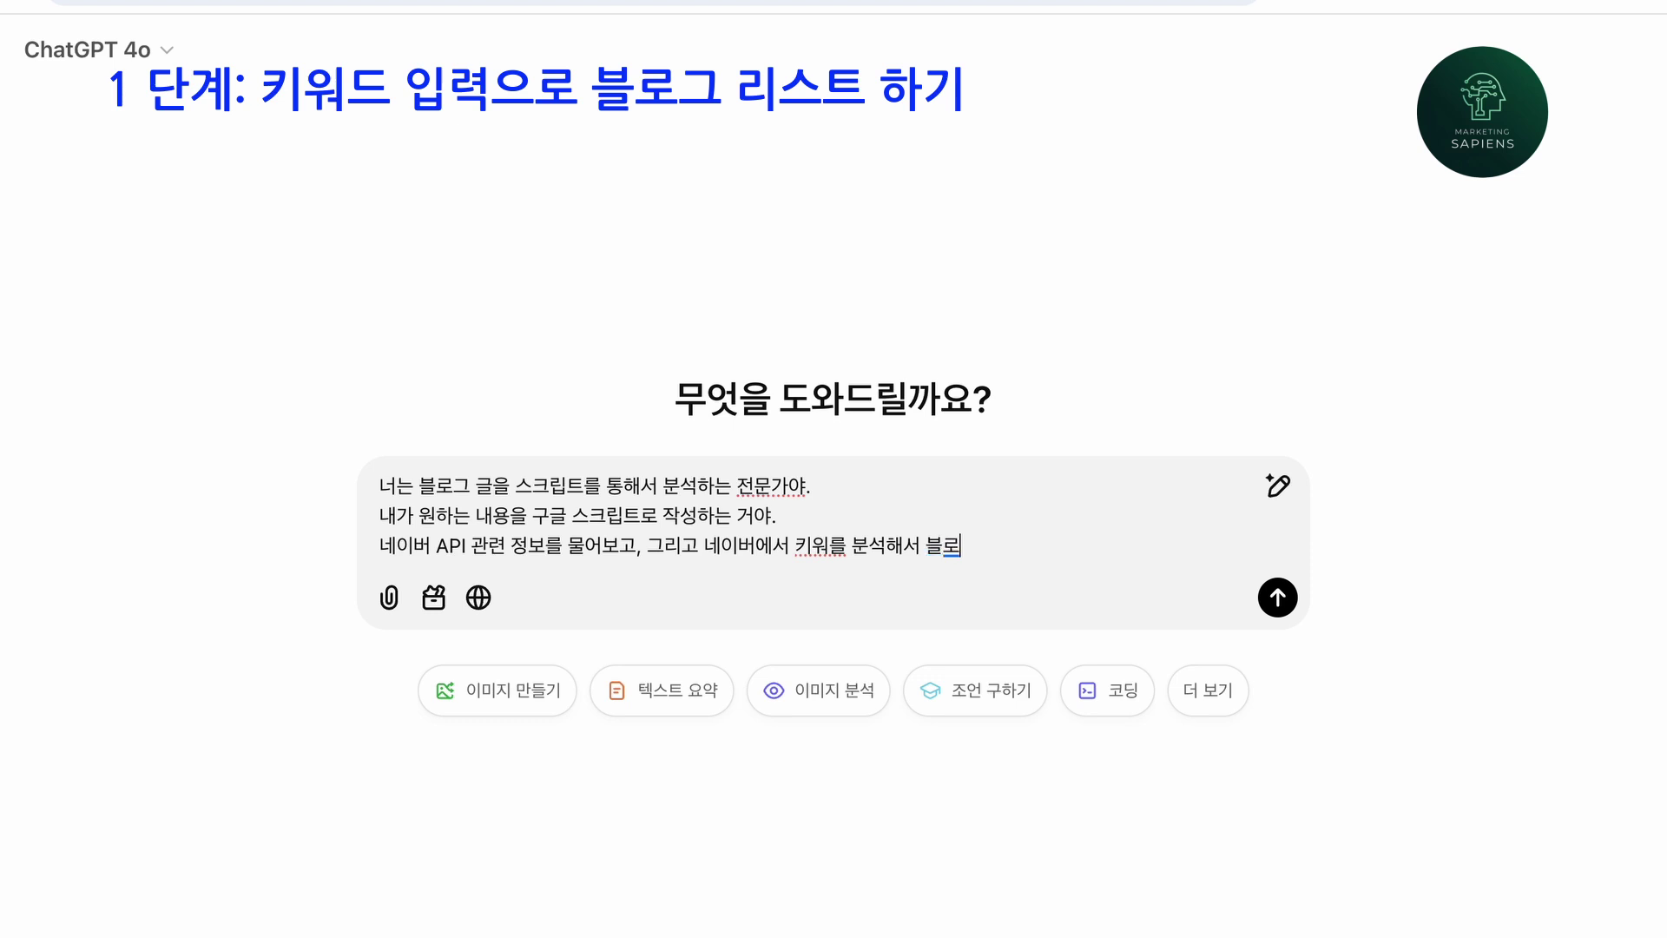
pyautogui.write('그 25개를 불러와')
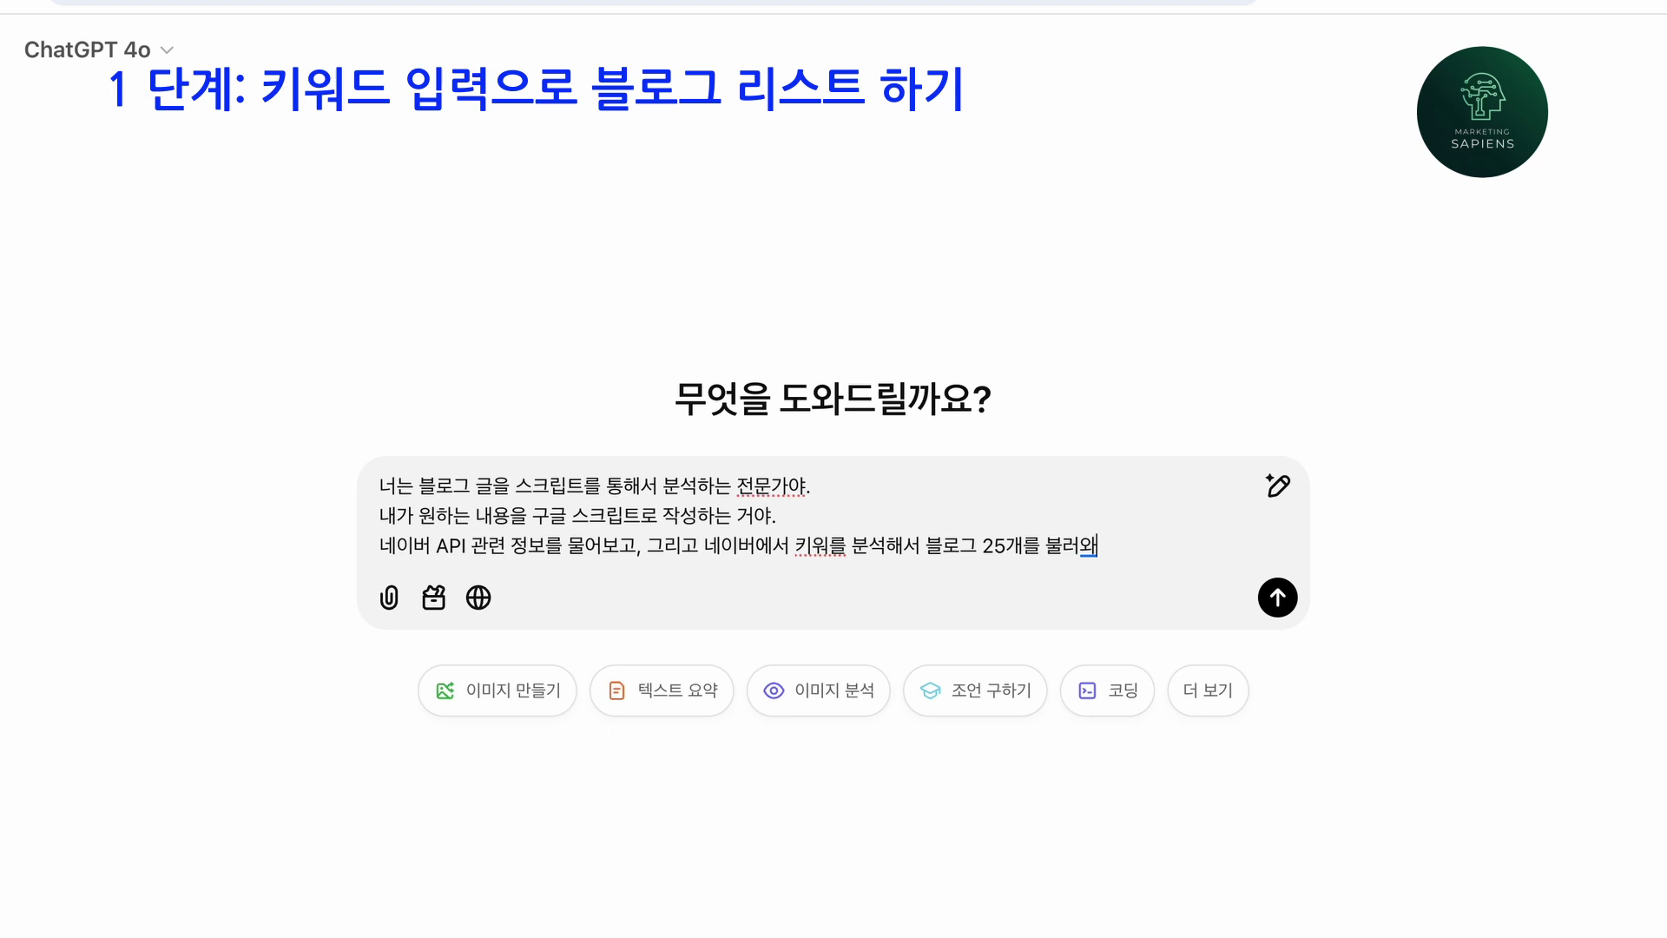
pyautogui.write('.')
pyautogui.hotkey('shift', 'Return')
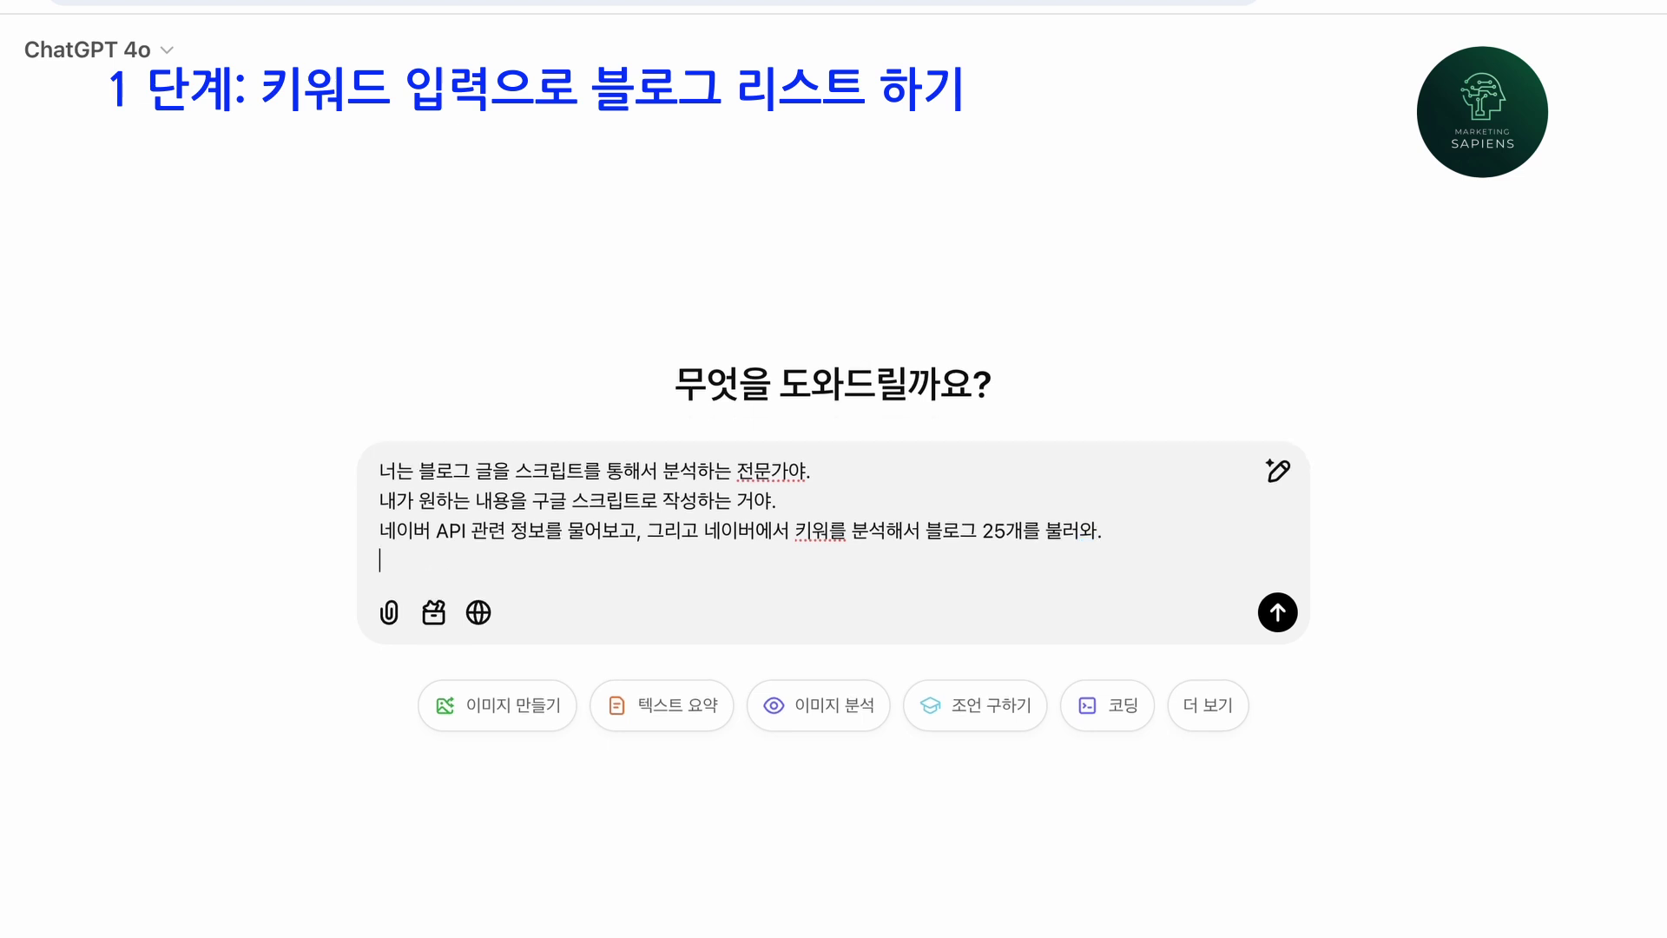
# Add a prompt line giving the keyword's location in the sheet: "키워드는 A1셀에 있어.".
pyautogui.write('키워드는 A1셀에 있어')
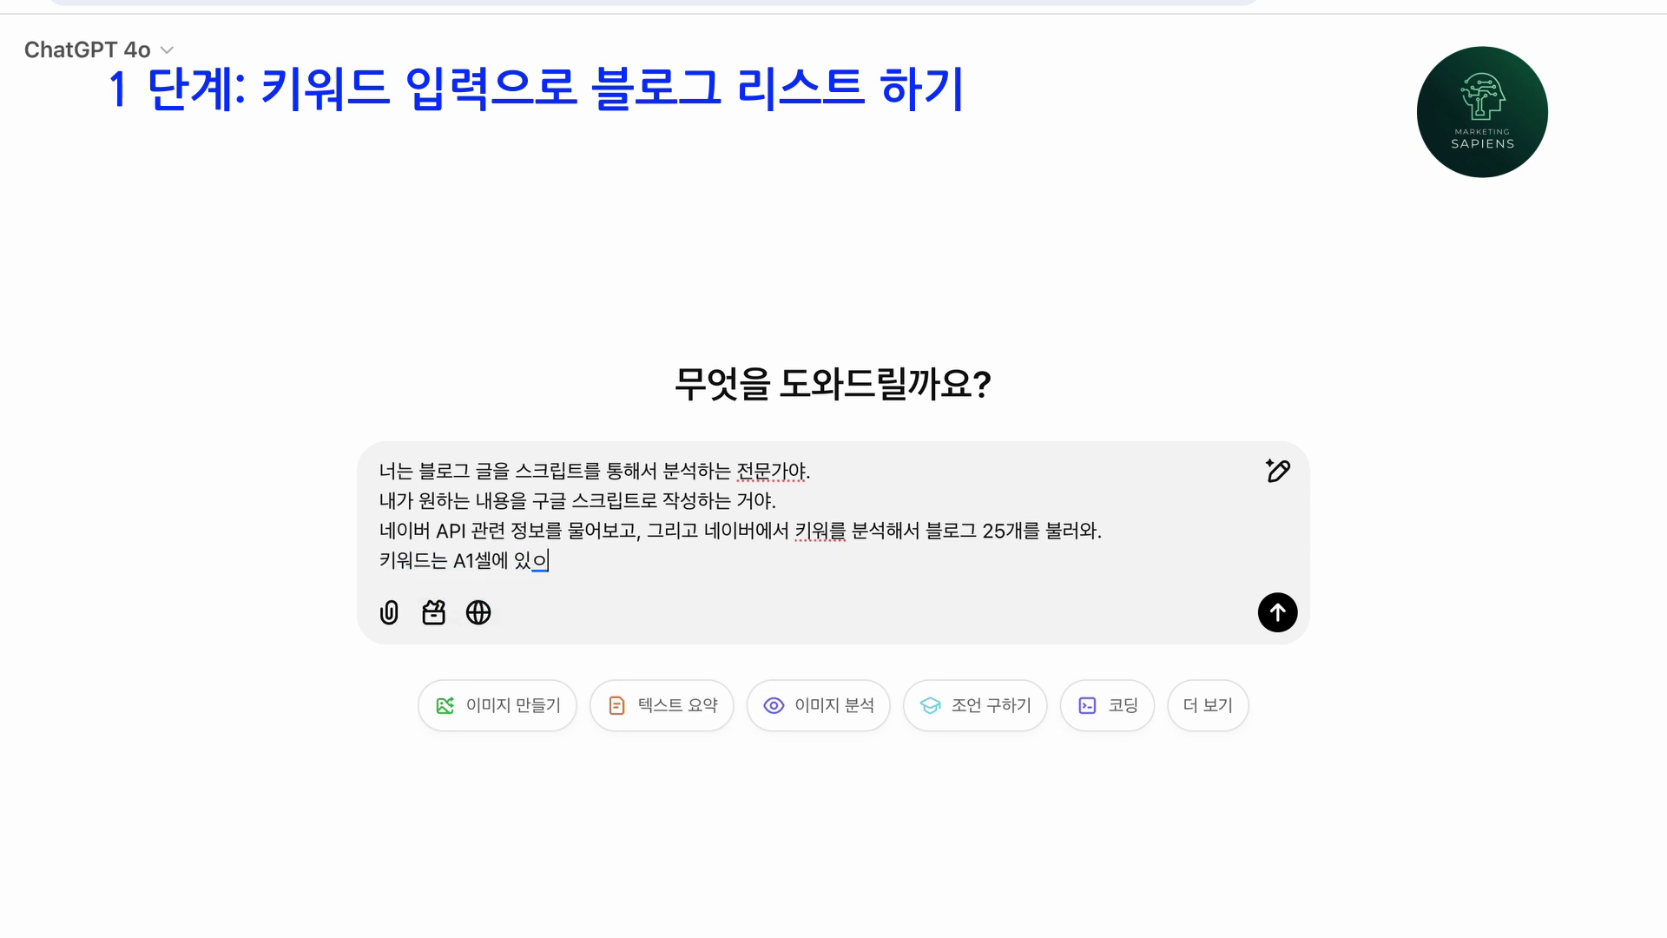
pyautogui.write('.')
pyautogui.hotkey('shift', 'Return')
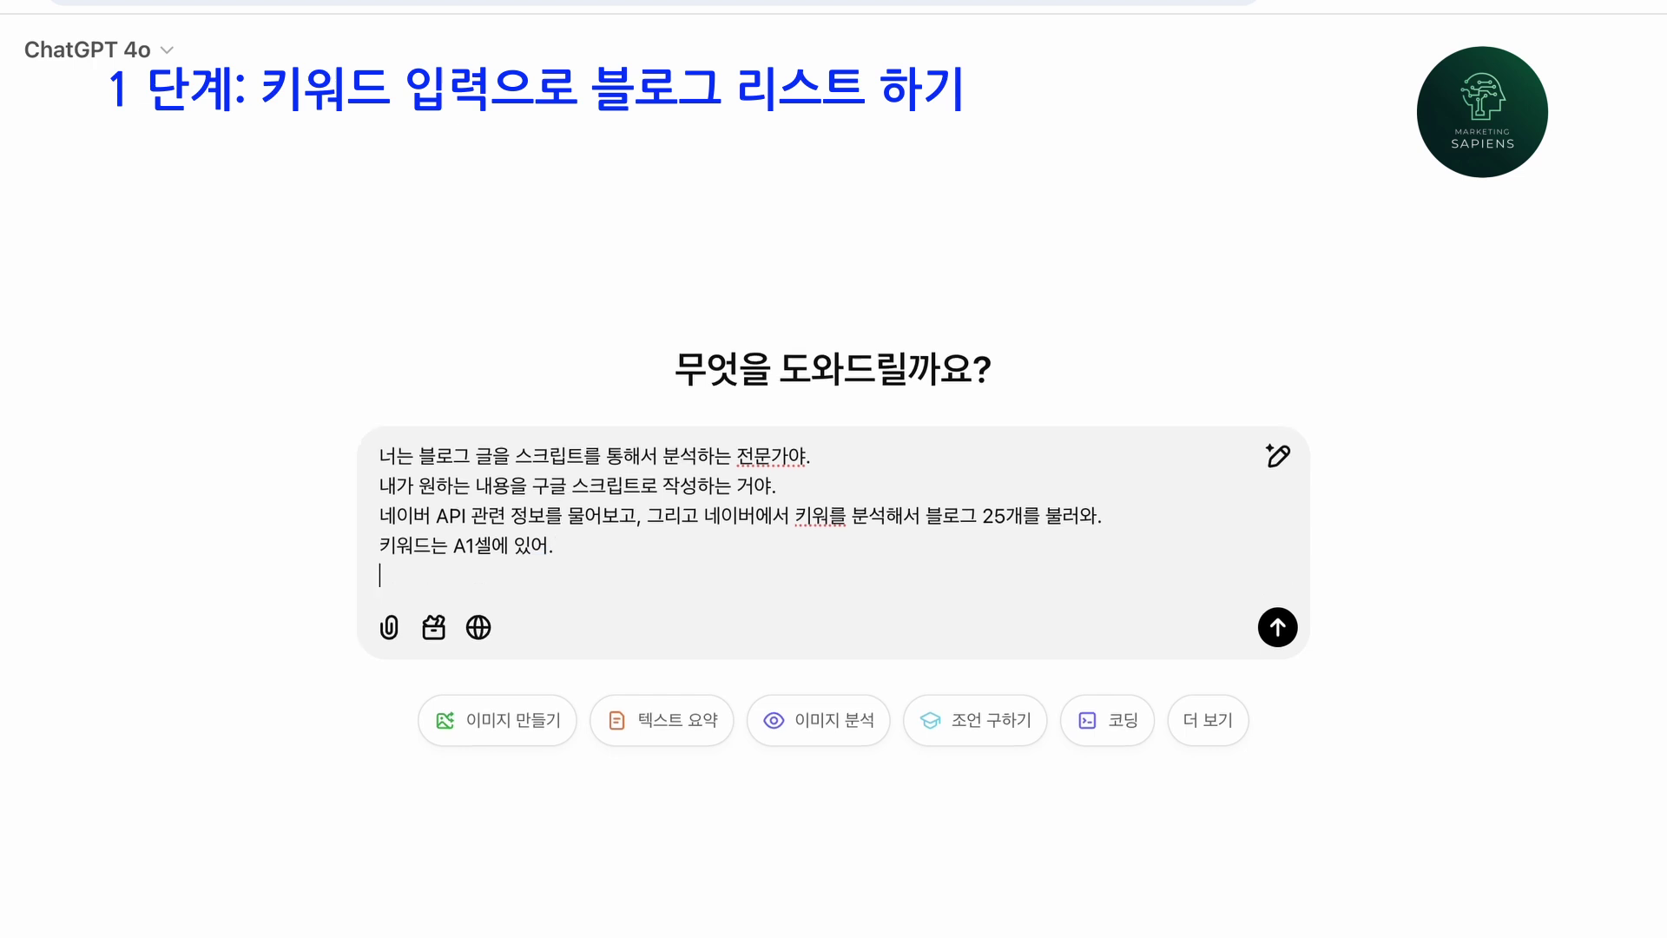
# Finish the prompt with the line "불러올 정보는 네이버 API가 제공하는 모든 정보야." and submit it.
pyautogui.write('불러올')
pyautogui.write(' 정보는 ㄴ')
pyautogui.write('ㅔ이버')
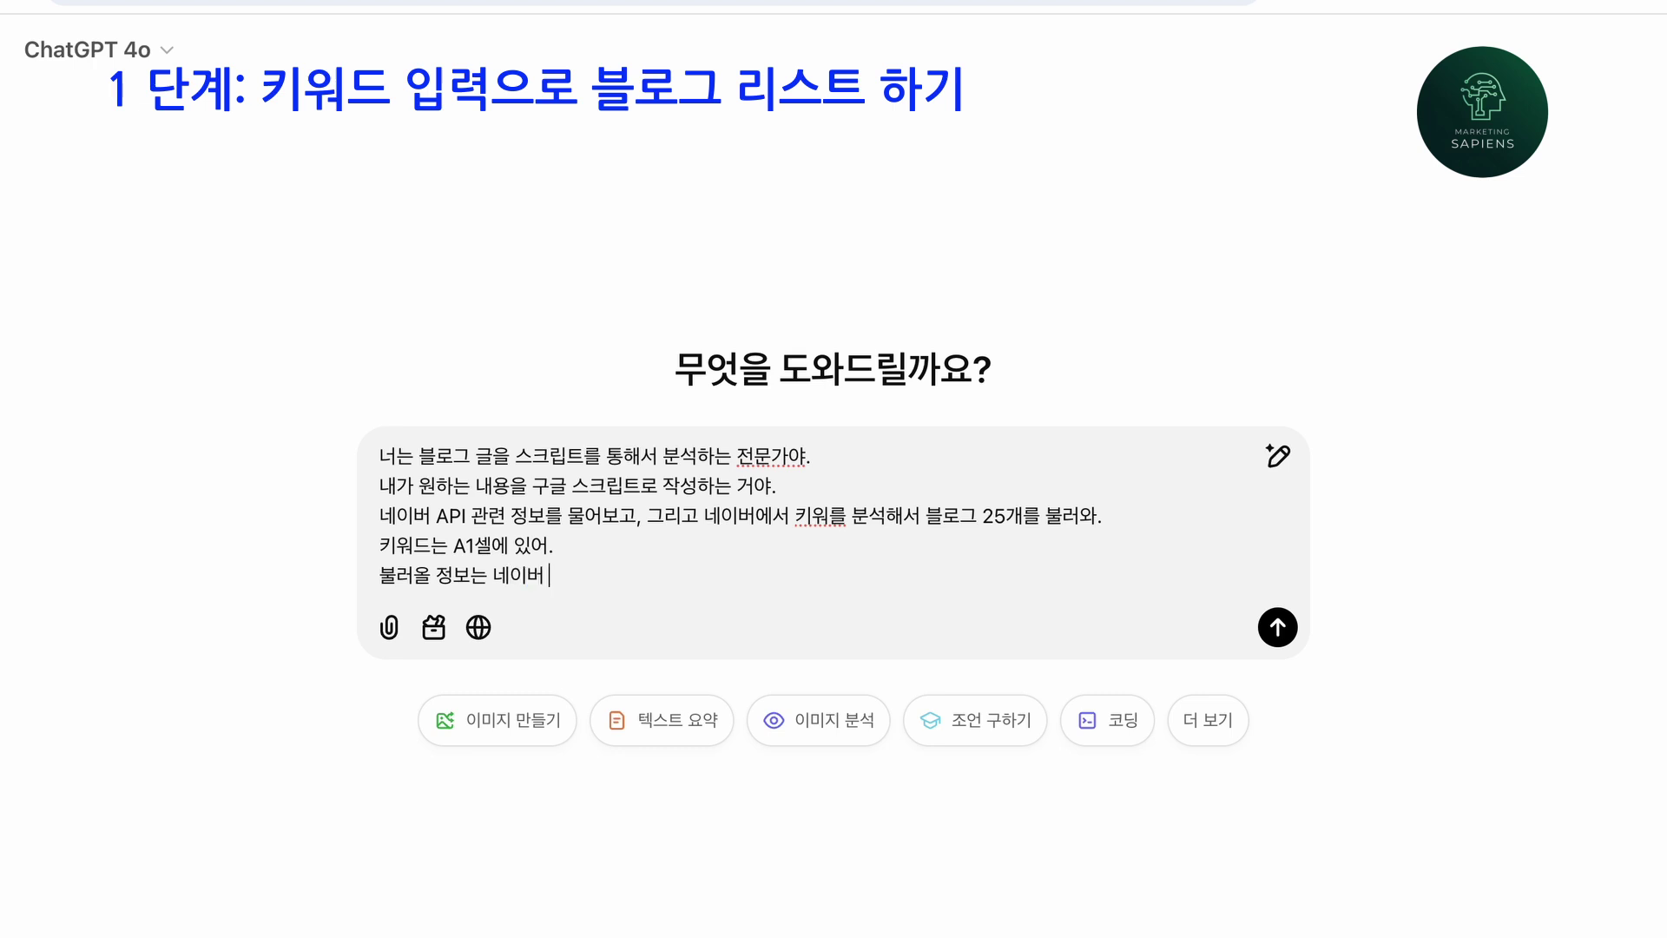
pyautogui.write(' API')
pyautogui.write('가 제공')
pyautogui.write('하는 모든 ')
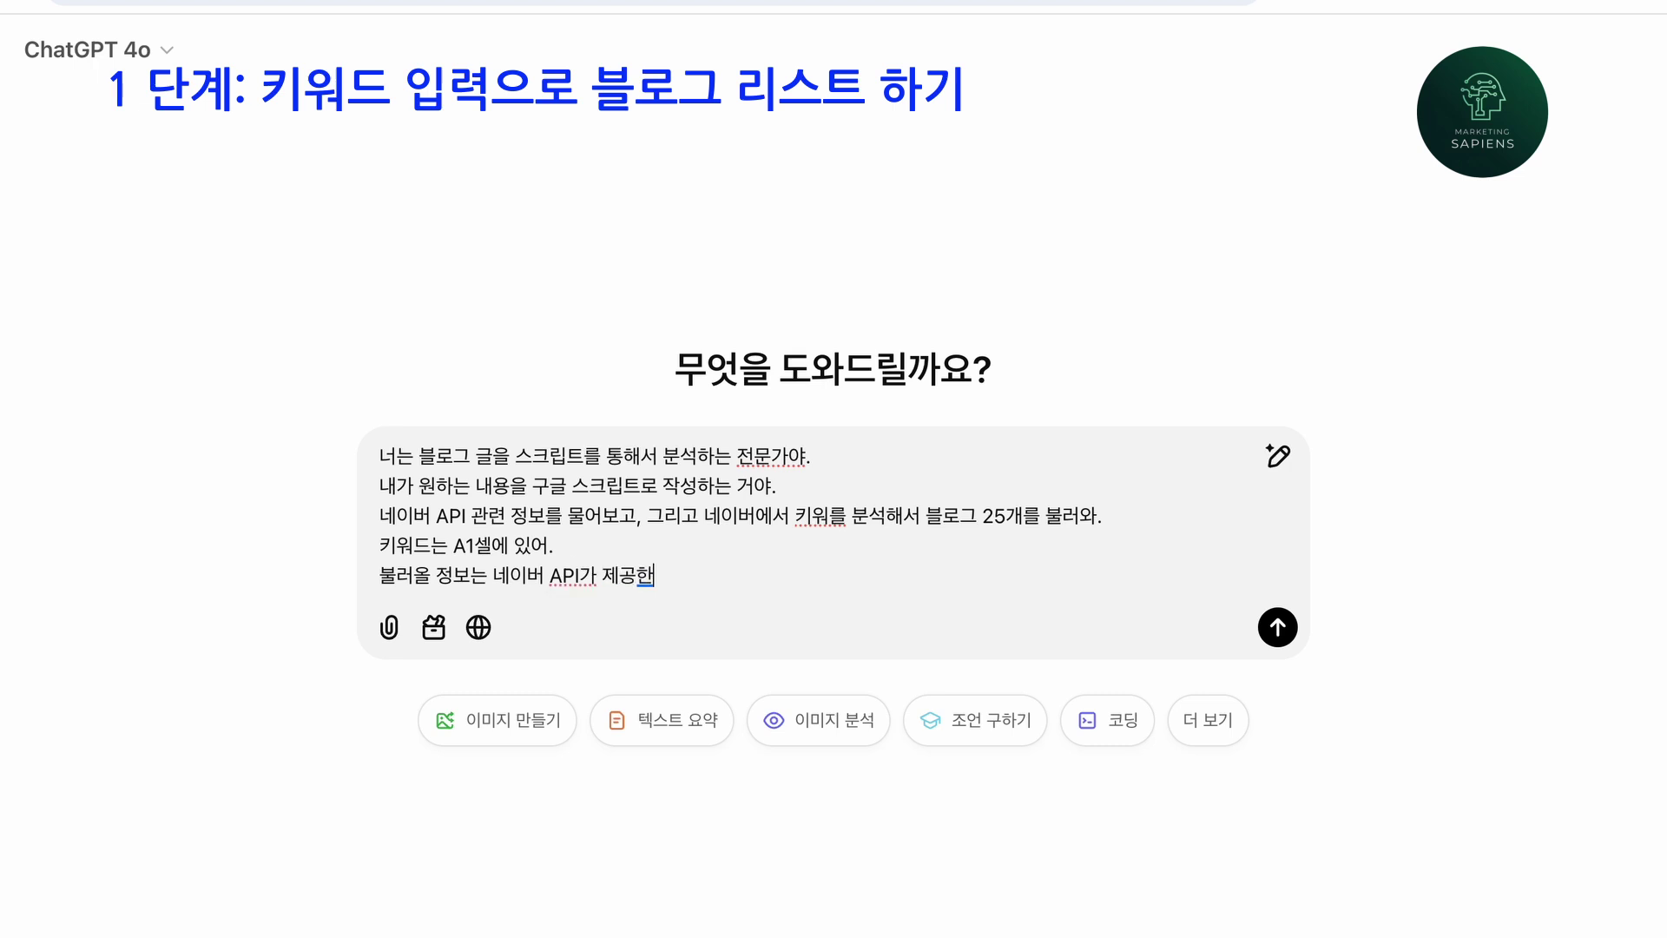
pyautogui.write('정보야.')
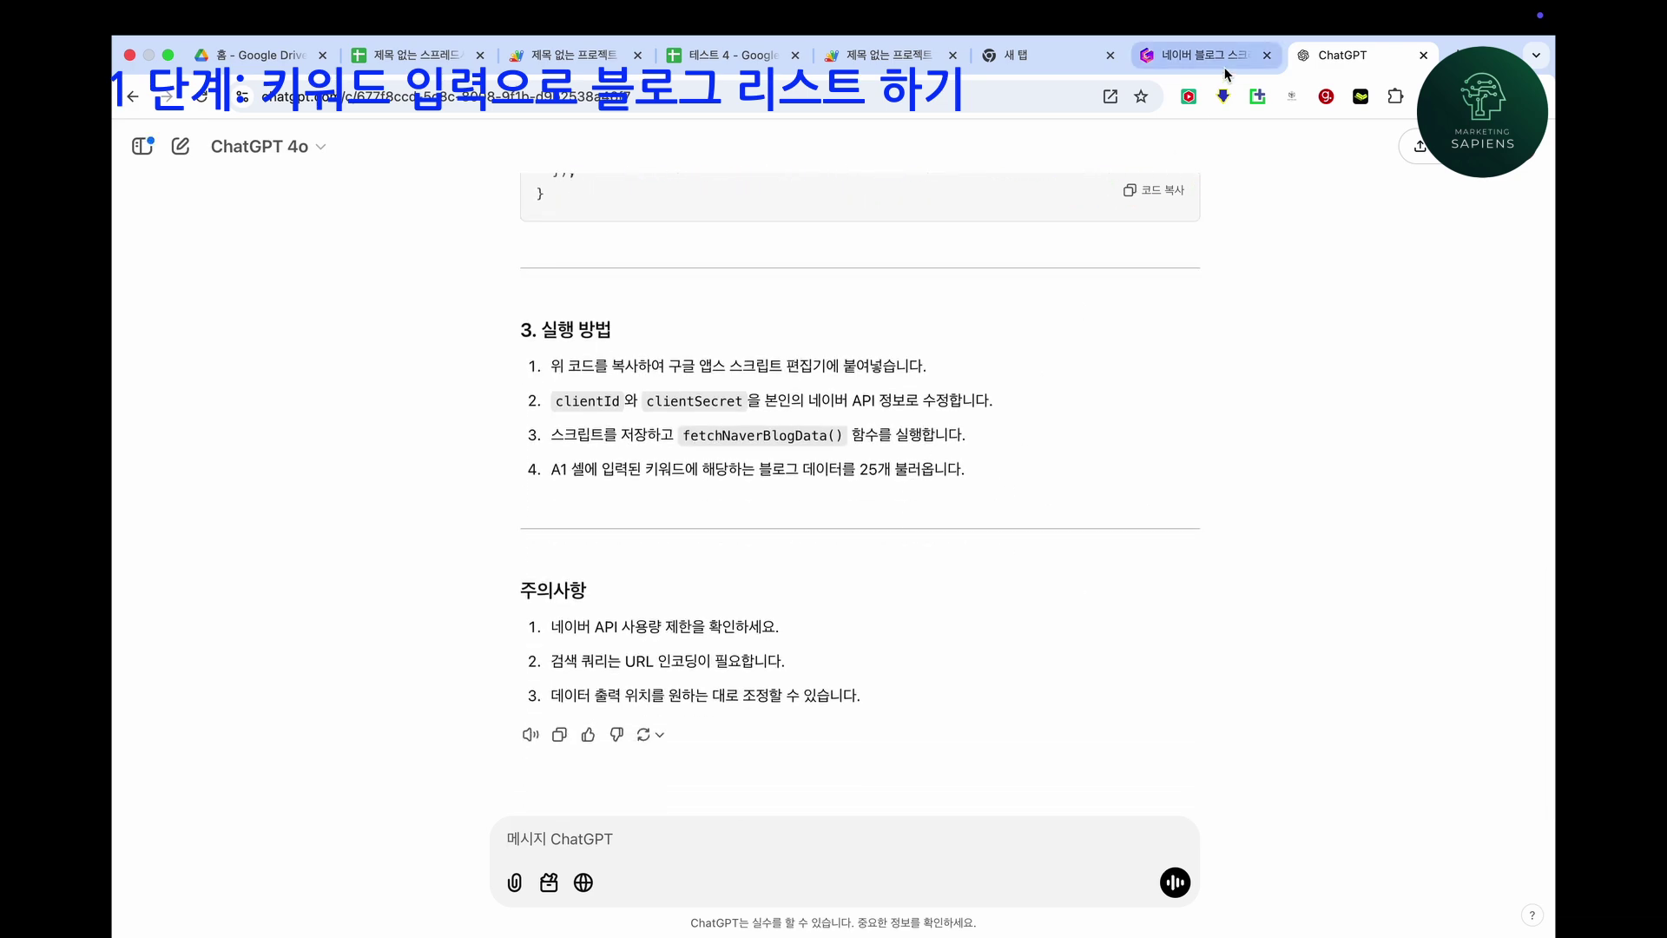
# Copy ChatGPT's fetchNaverBlogData code into the empty 블로그 검색 1.gs file in Apps Script and save the project.
pyautogui.scroll(10, 1086, 266)
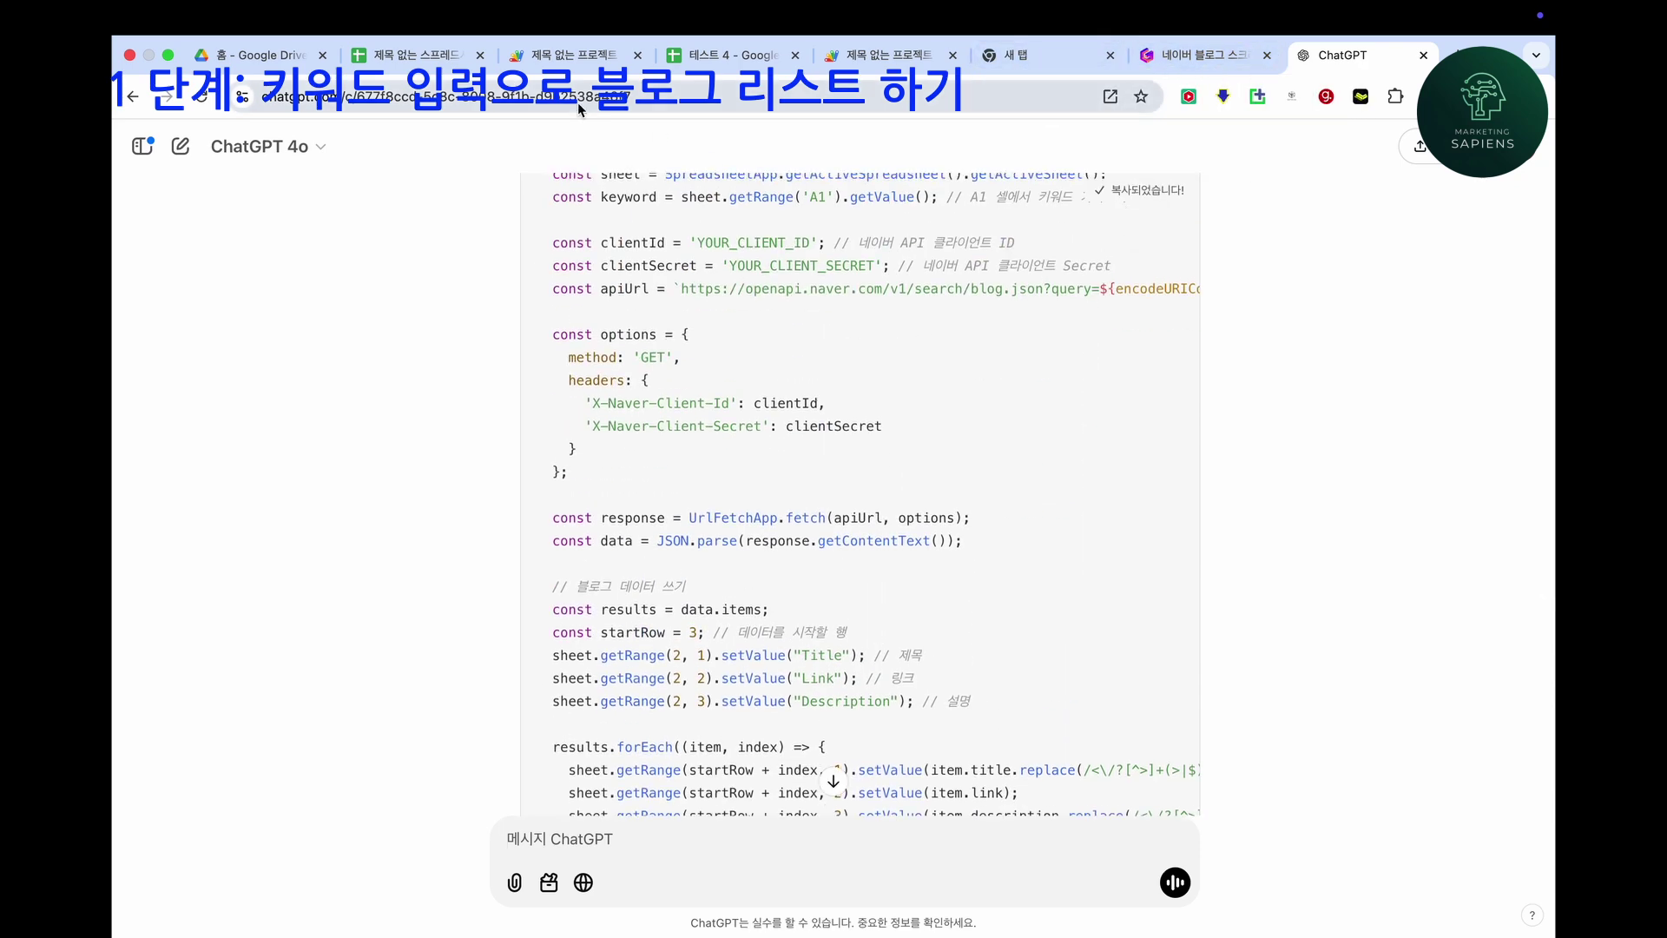
pyautogui.click(576, 59)
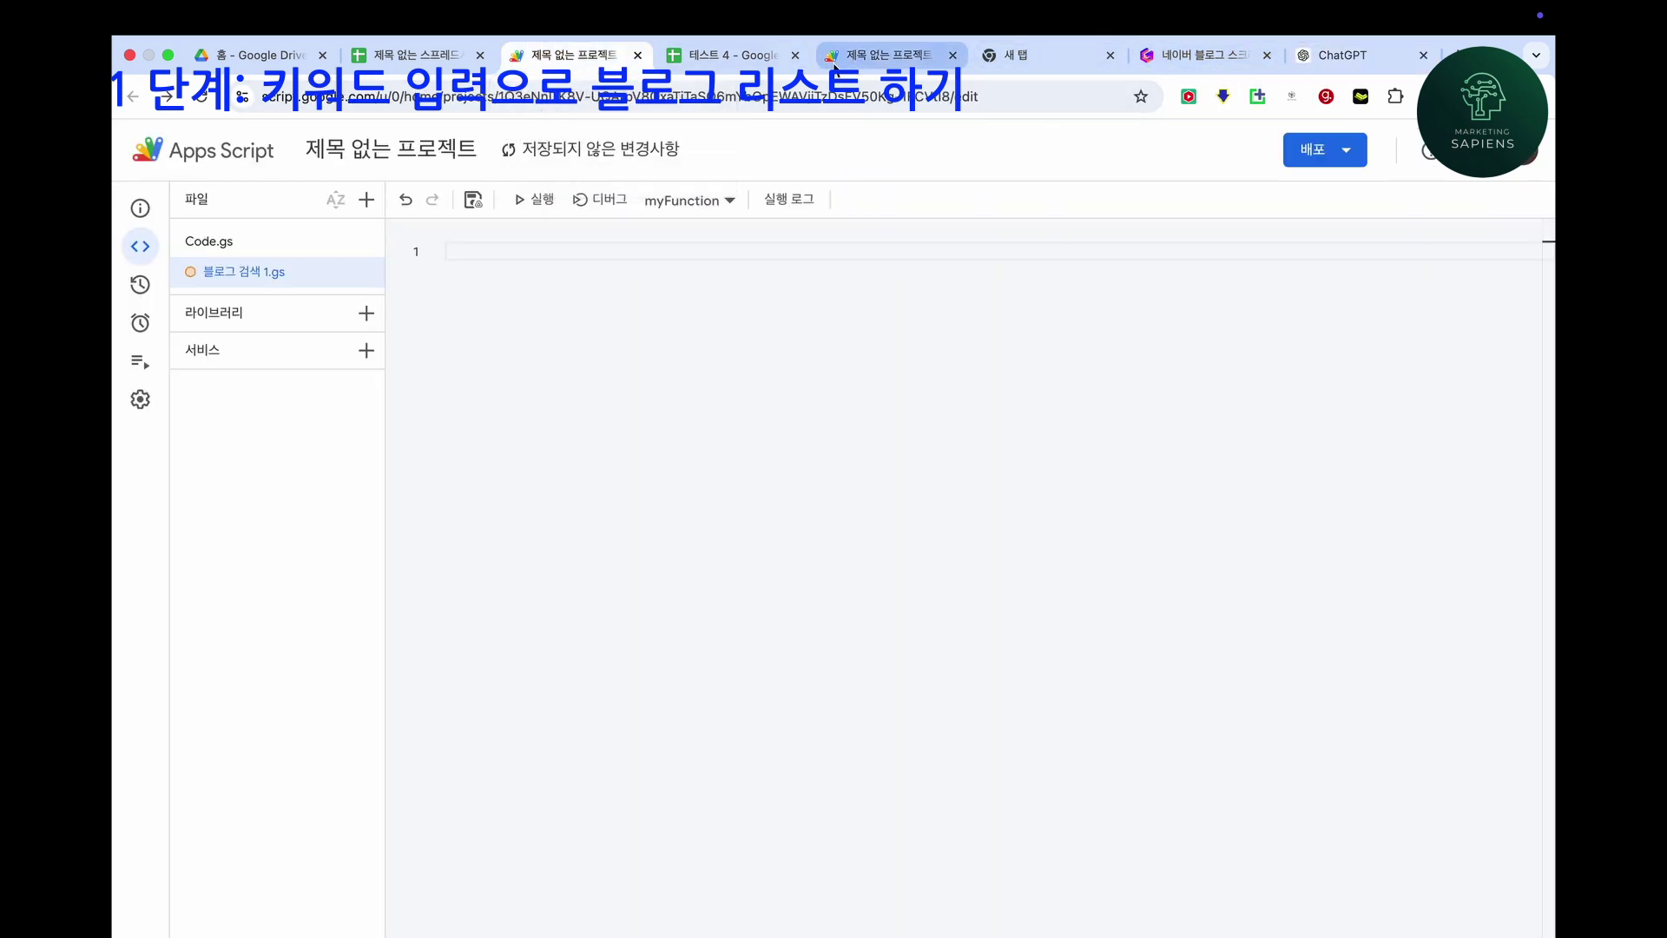
pyautogui.rightClick(476, 252)
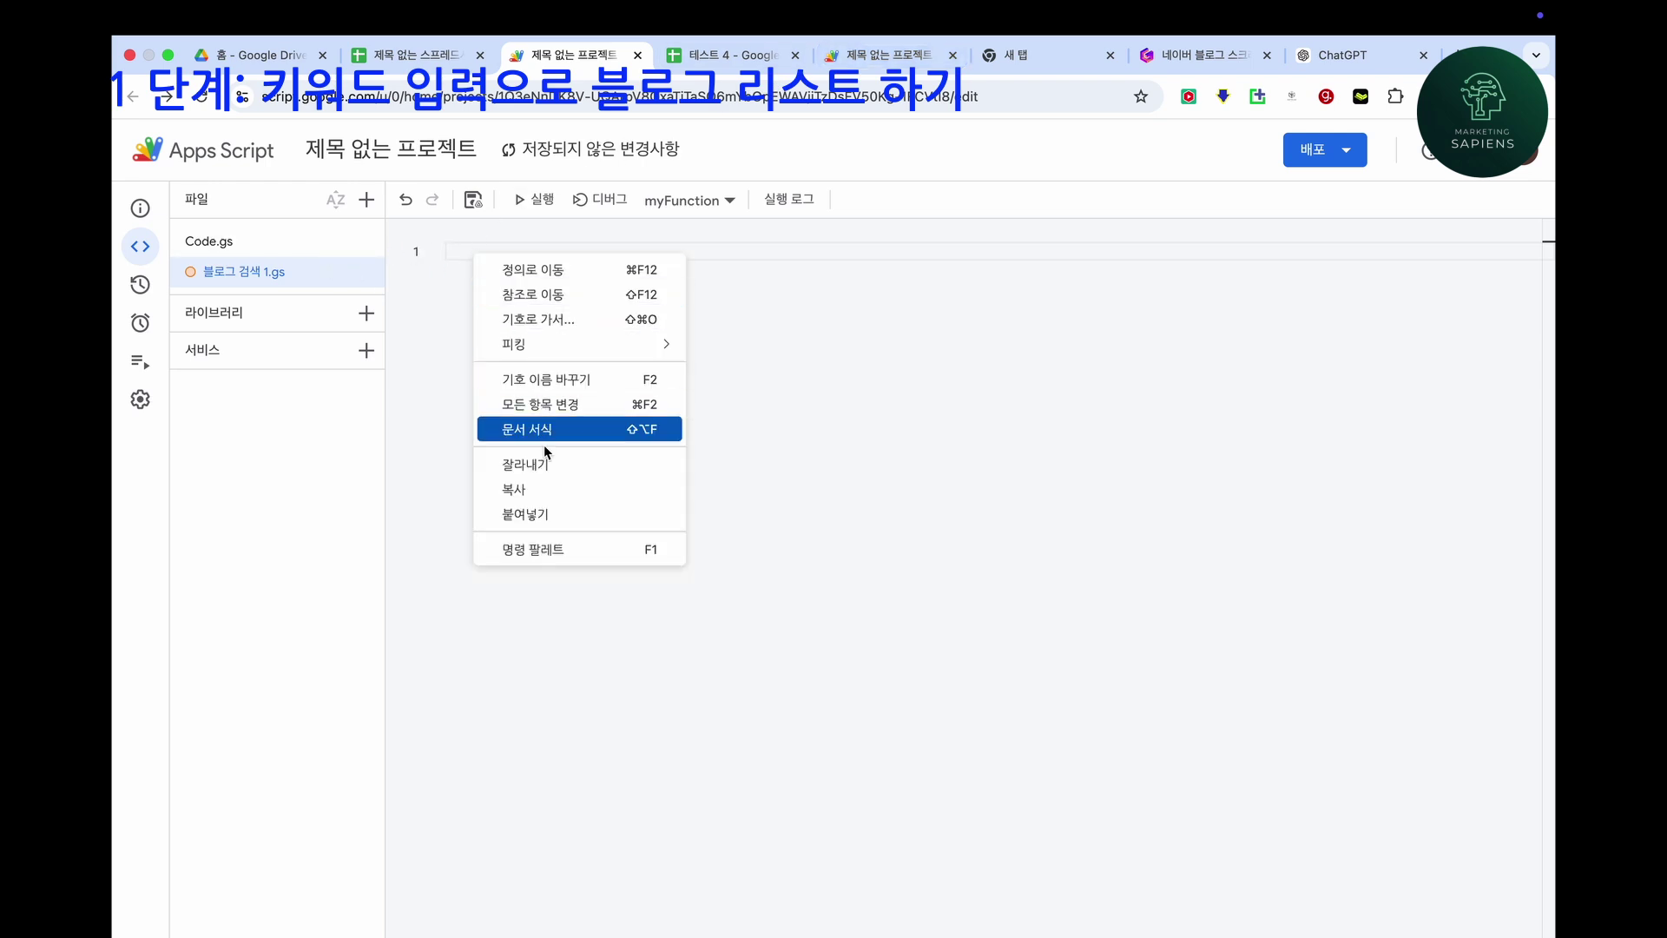
pyautogui.click(548, 514)
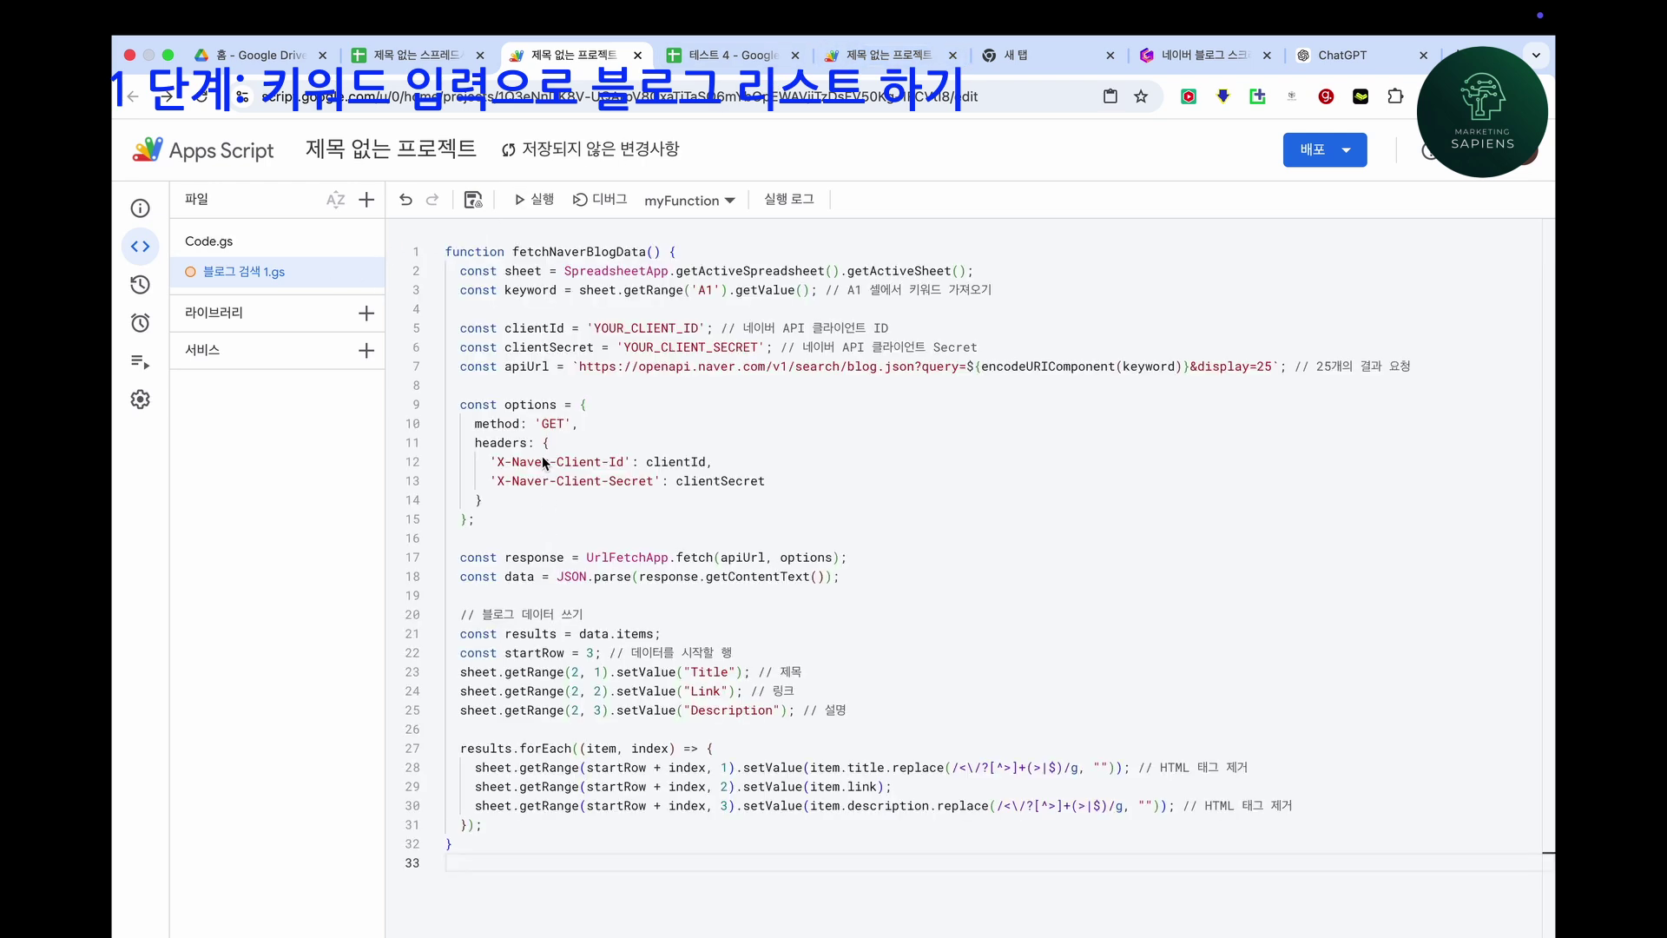
pyautogui.click(475, 206)
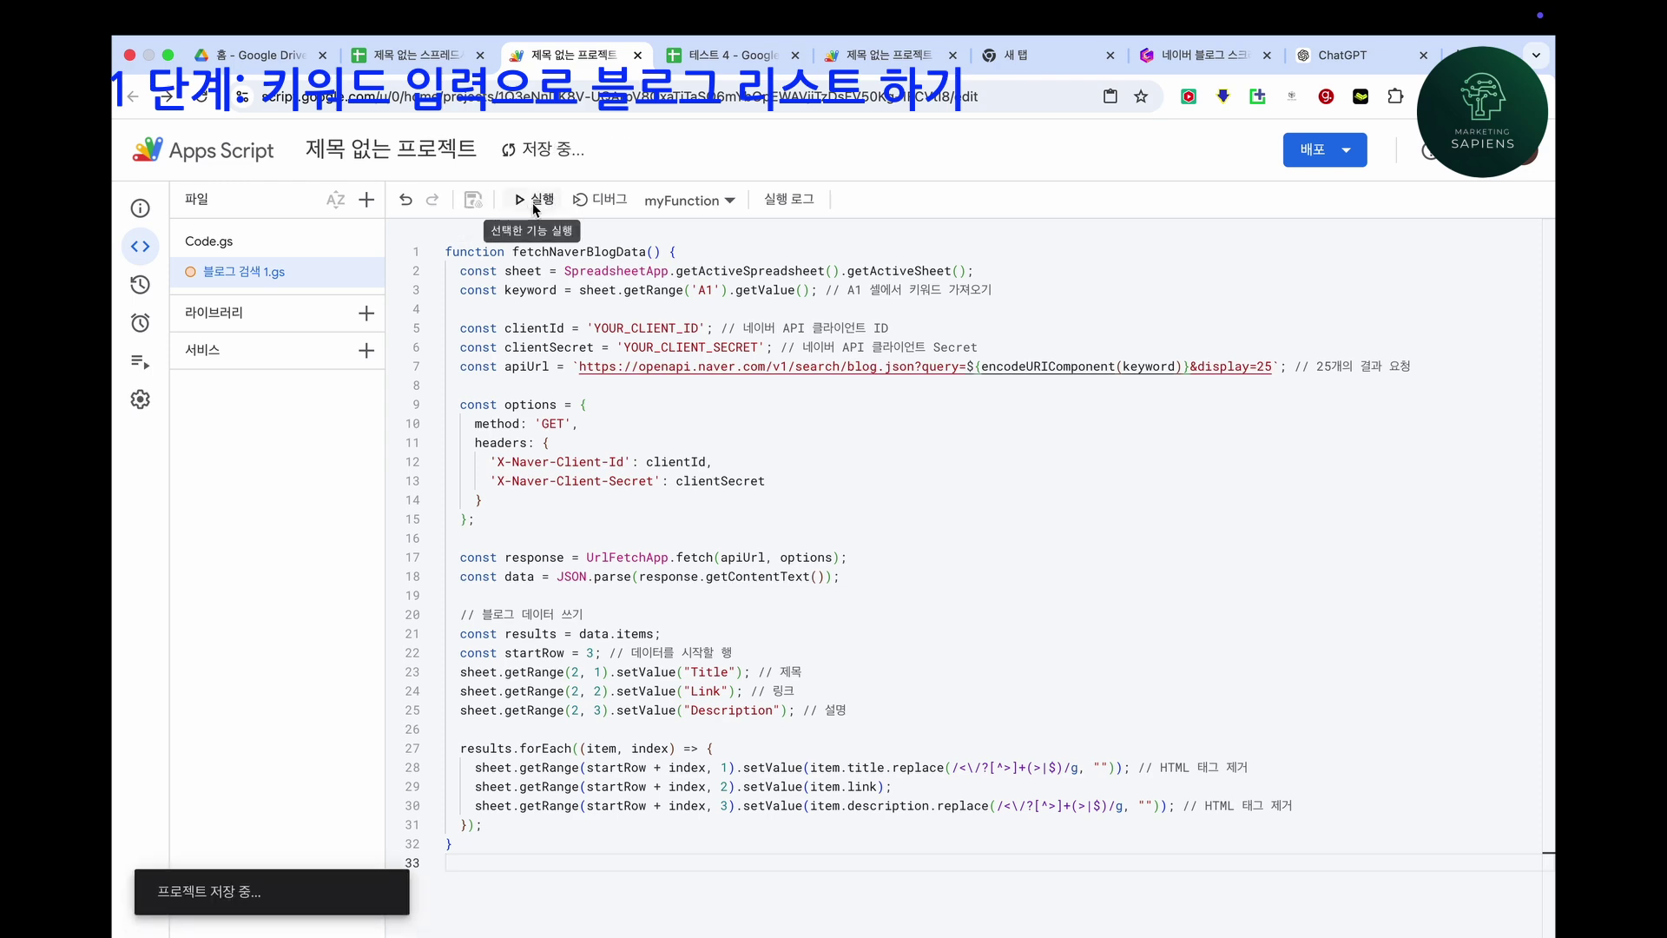
# Run fetchNaverBlogData and authorize the unverified 제목 없는 프로젝트 to access the Google account's data.
pyautogui.click(533, 201)
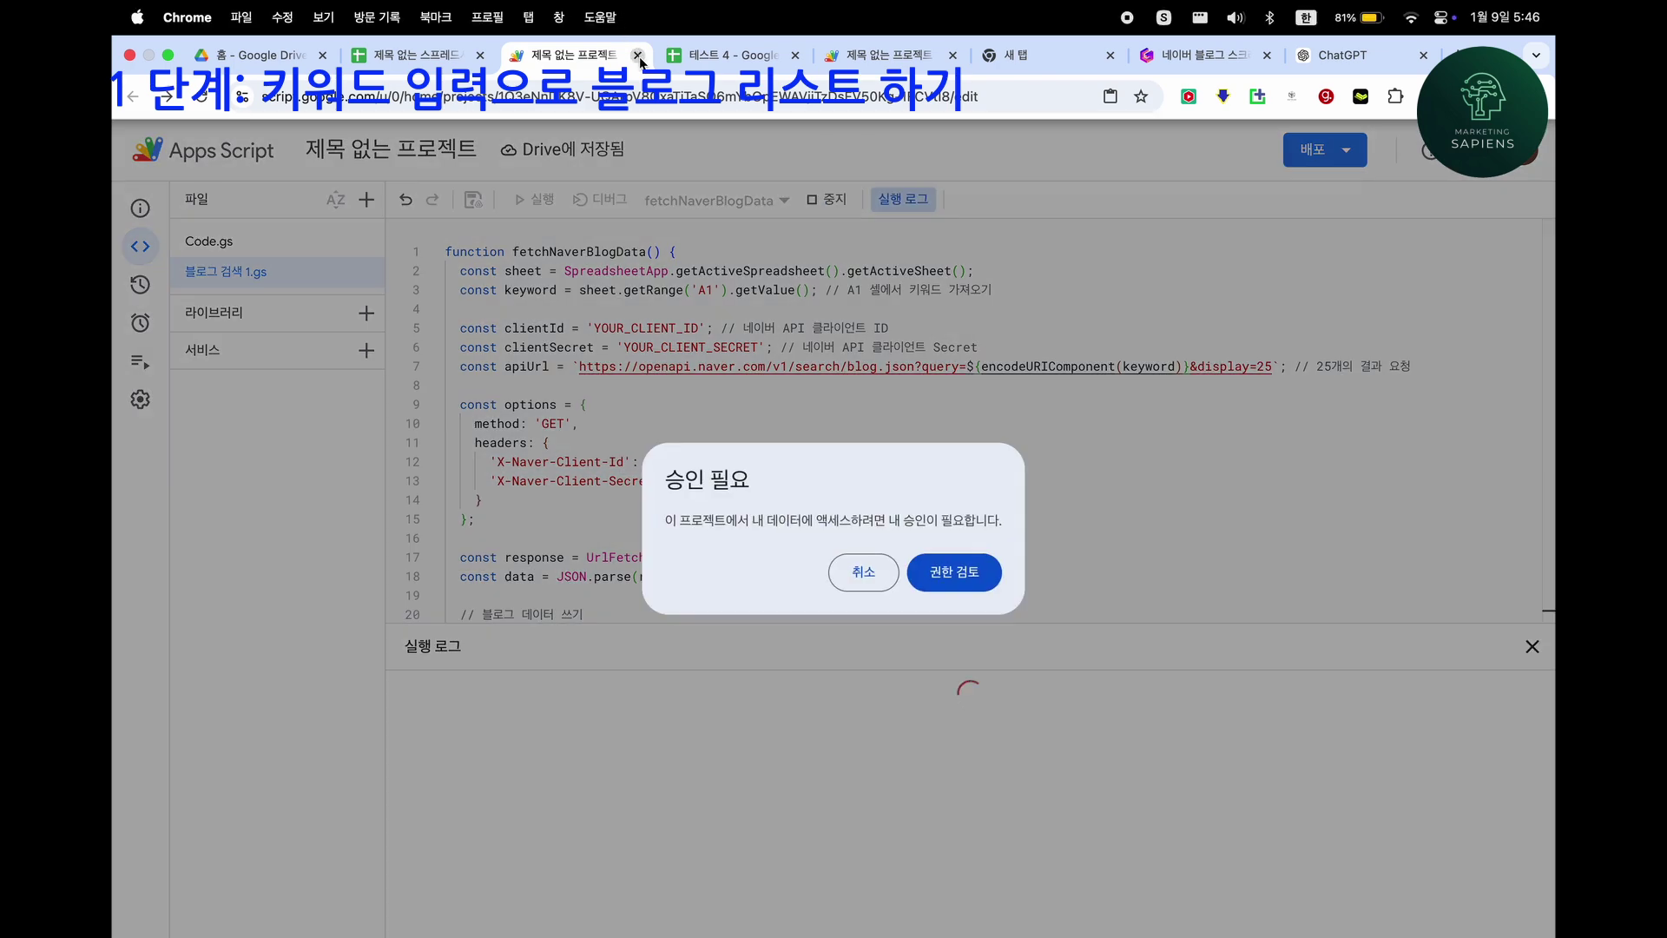
pyautogui.click(974, 571)
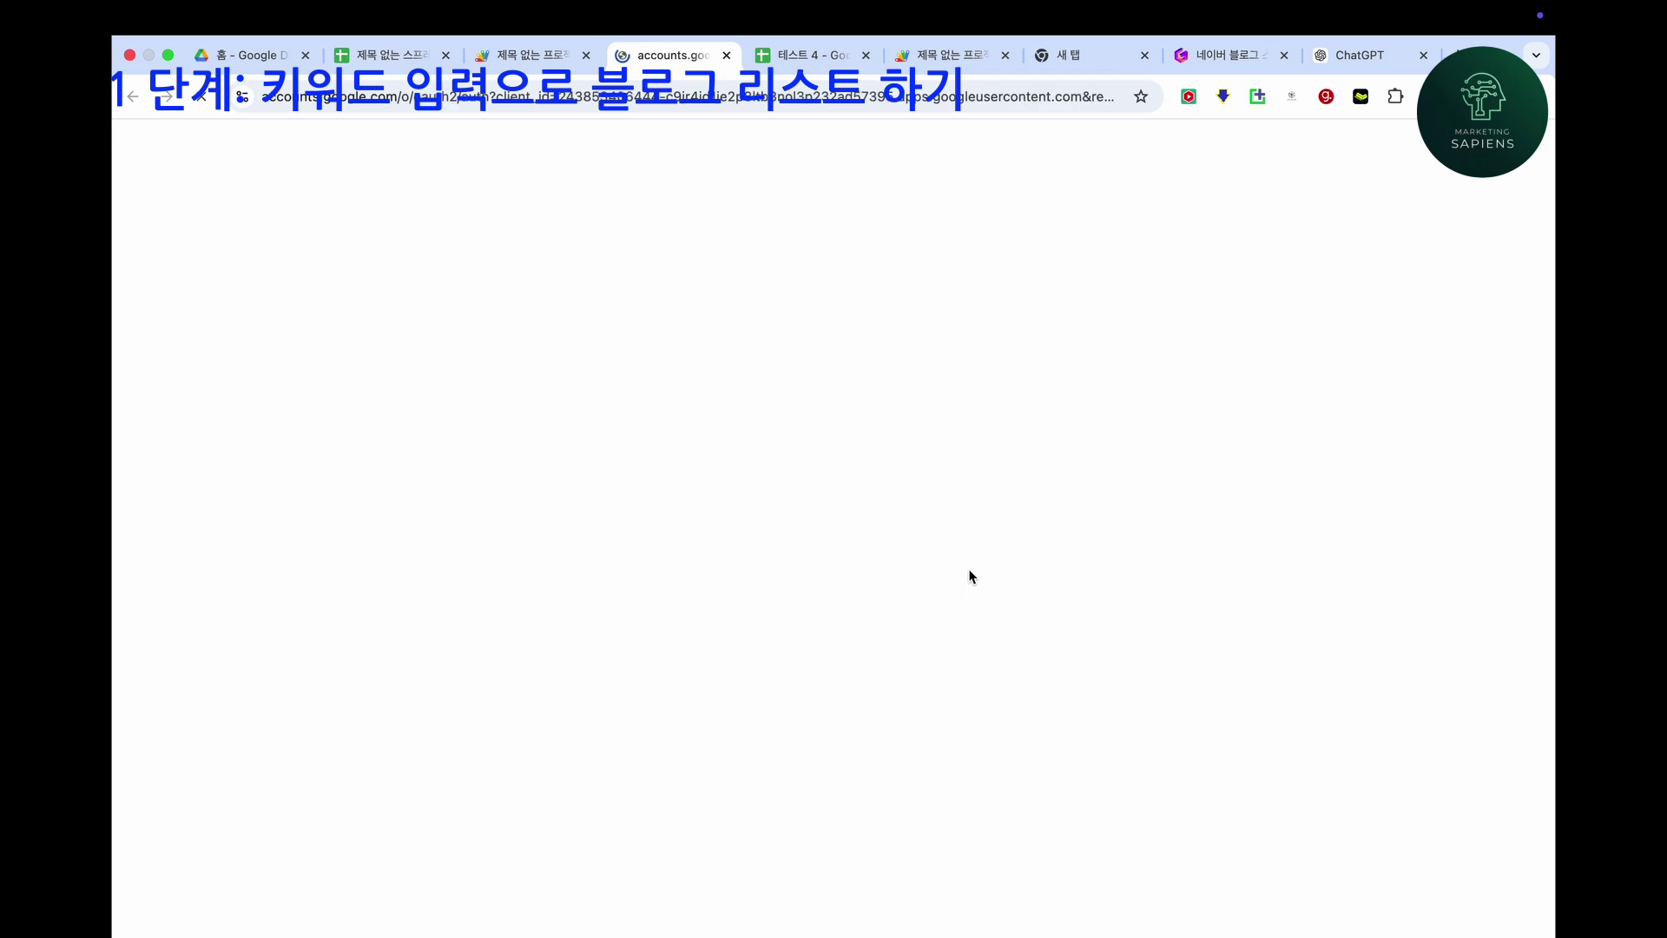
pyautogui.click(942, 478)
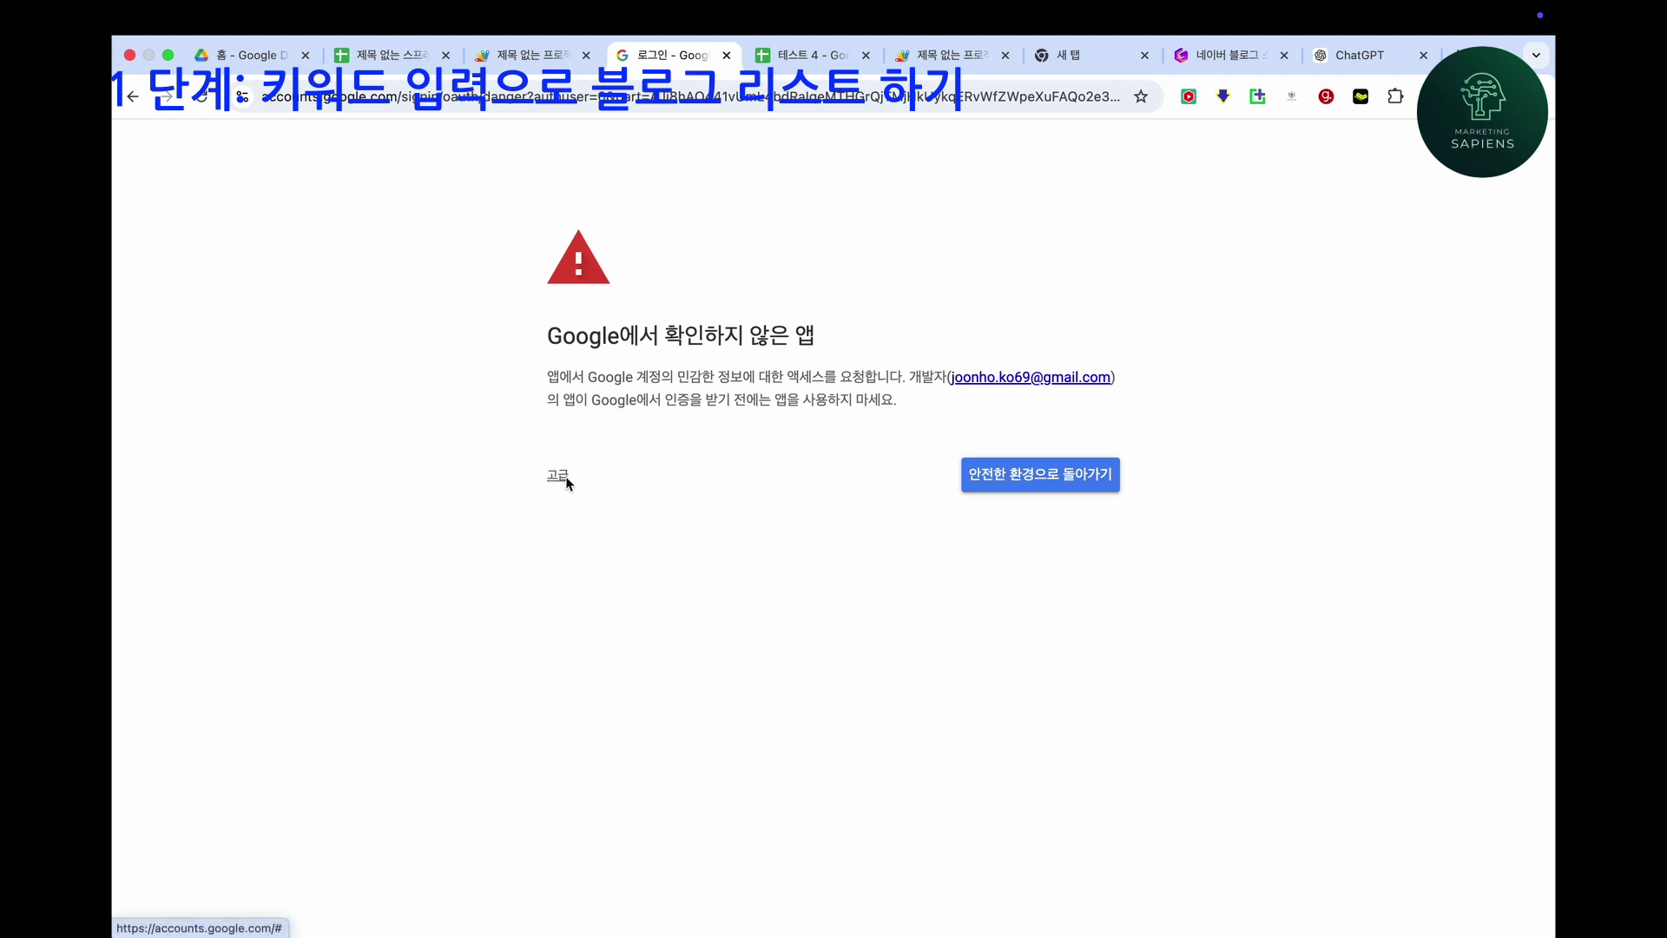
pyautogui.click(566, 475)
pyautogui.click(635, 612)
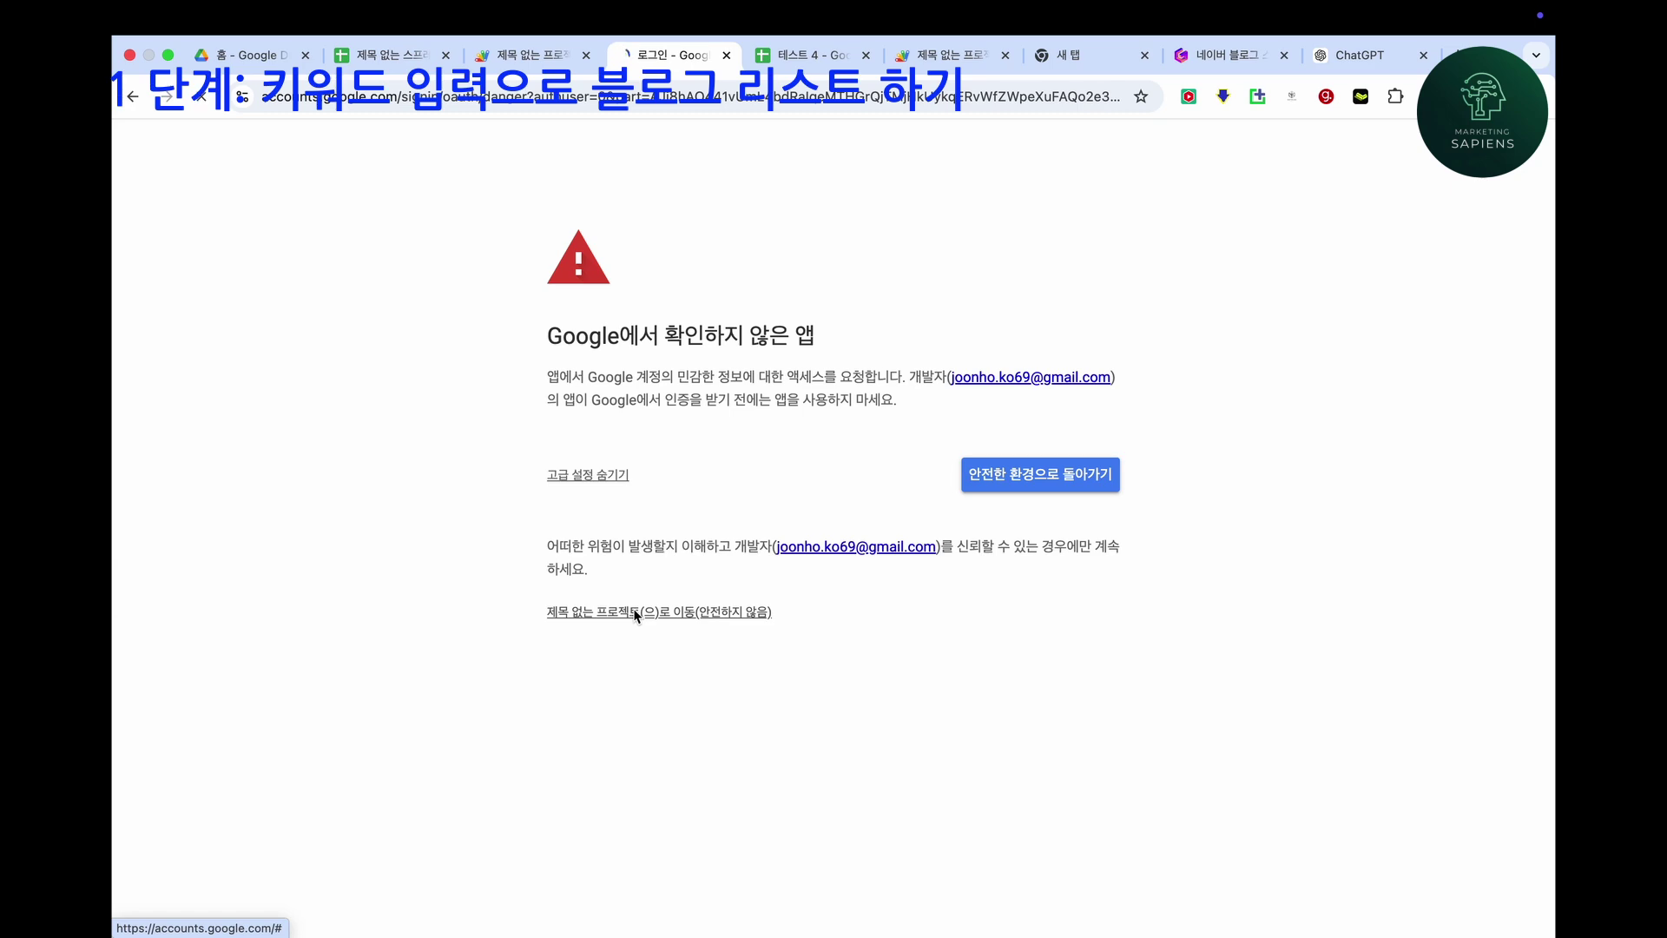
pyautogui.click(1238, 756)
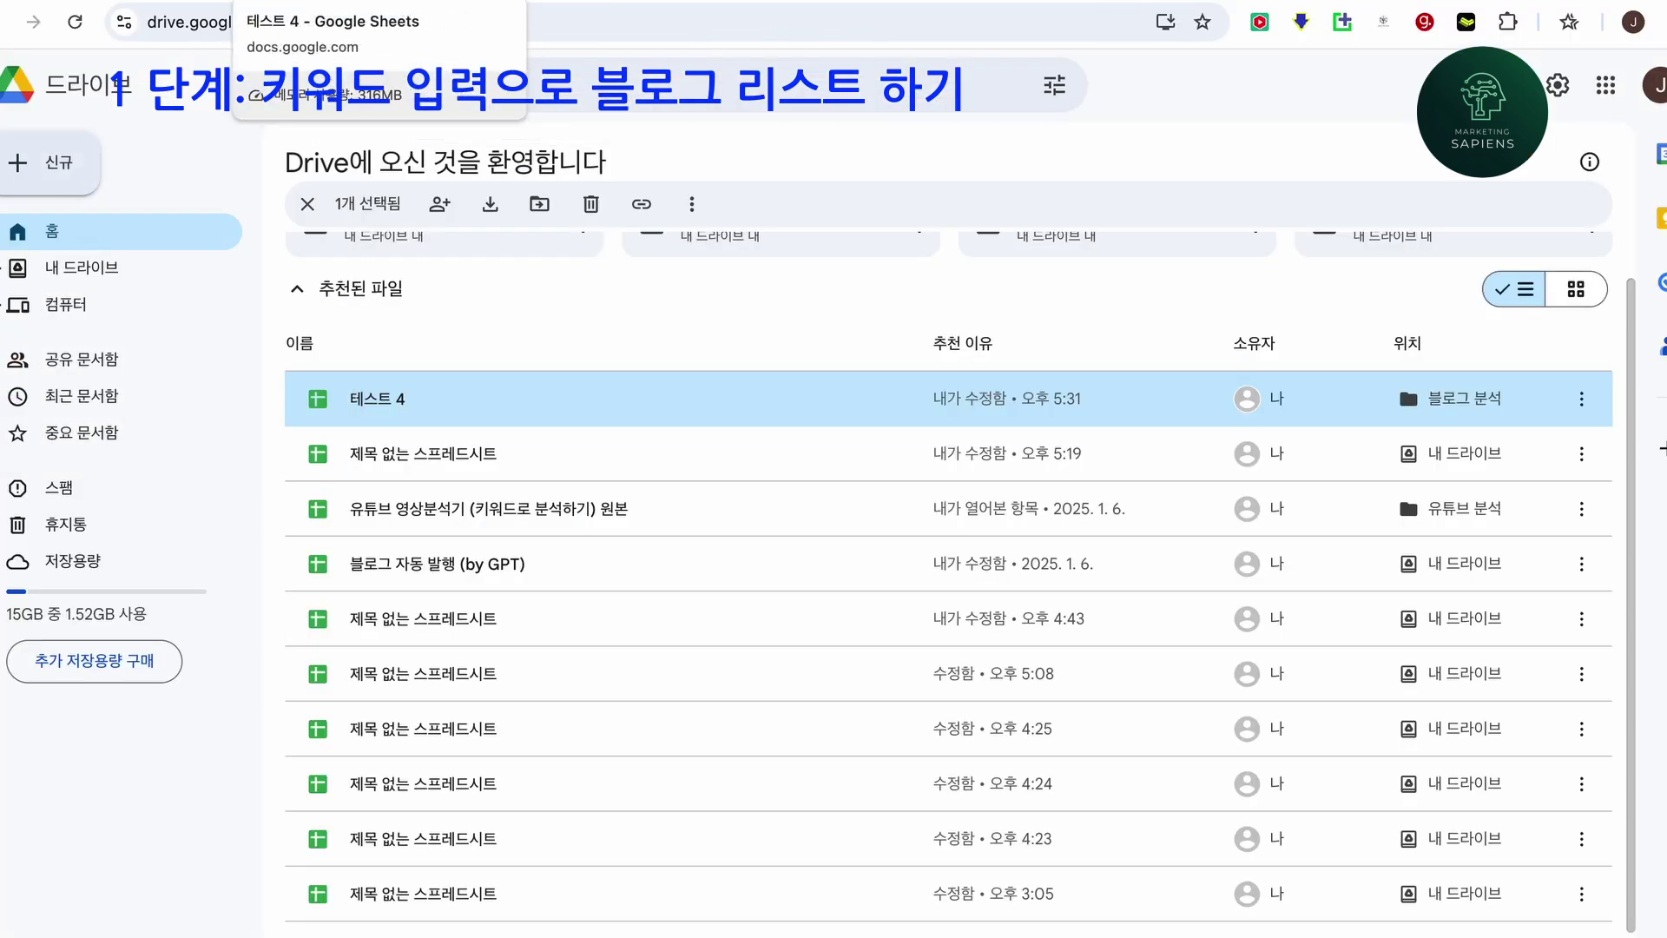
# Switch to the blog list sheet in the 테스트 4 spreadsheet and set the keyword in cell A1 to 제주도.
pyautogui.click(313, 2)
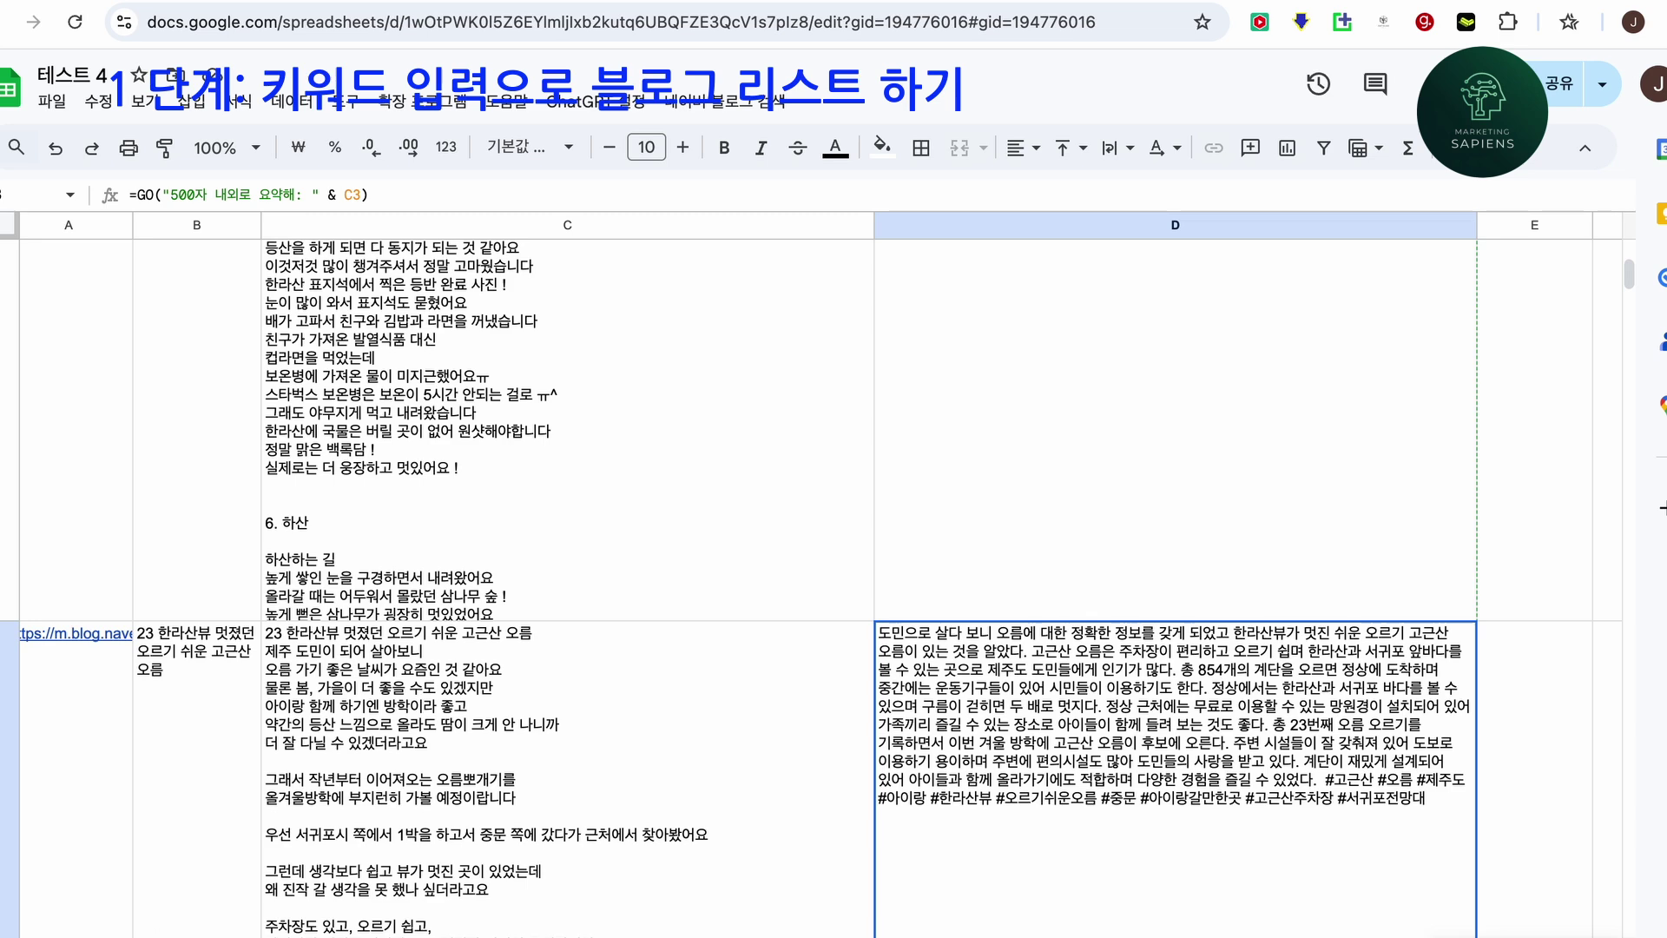
pyautogui.click(115, 259)
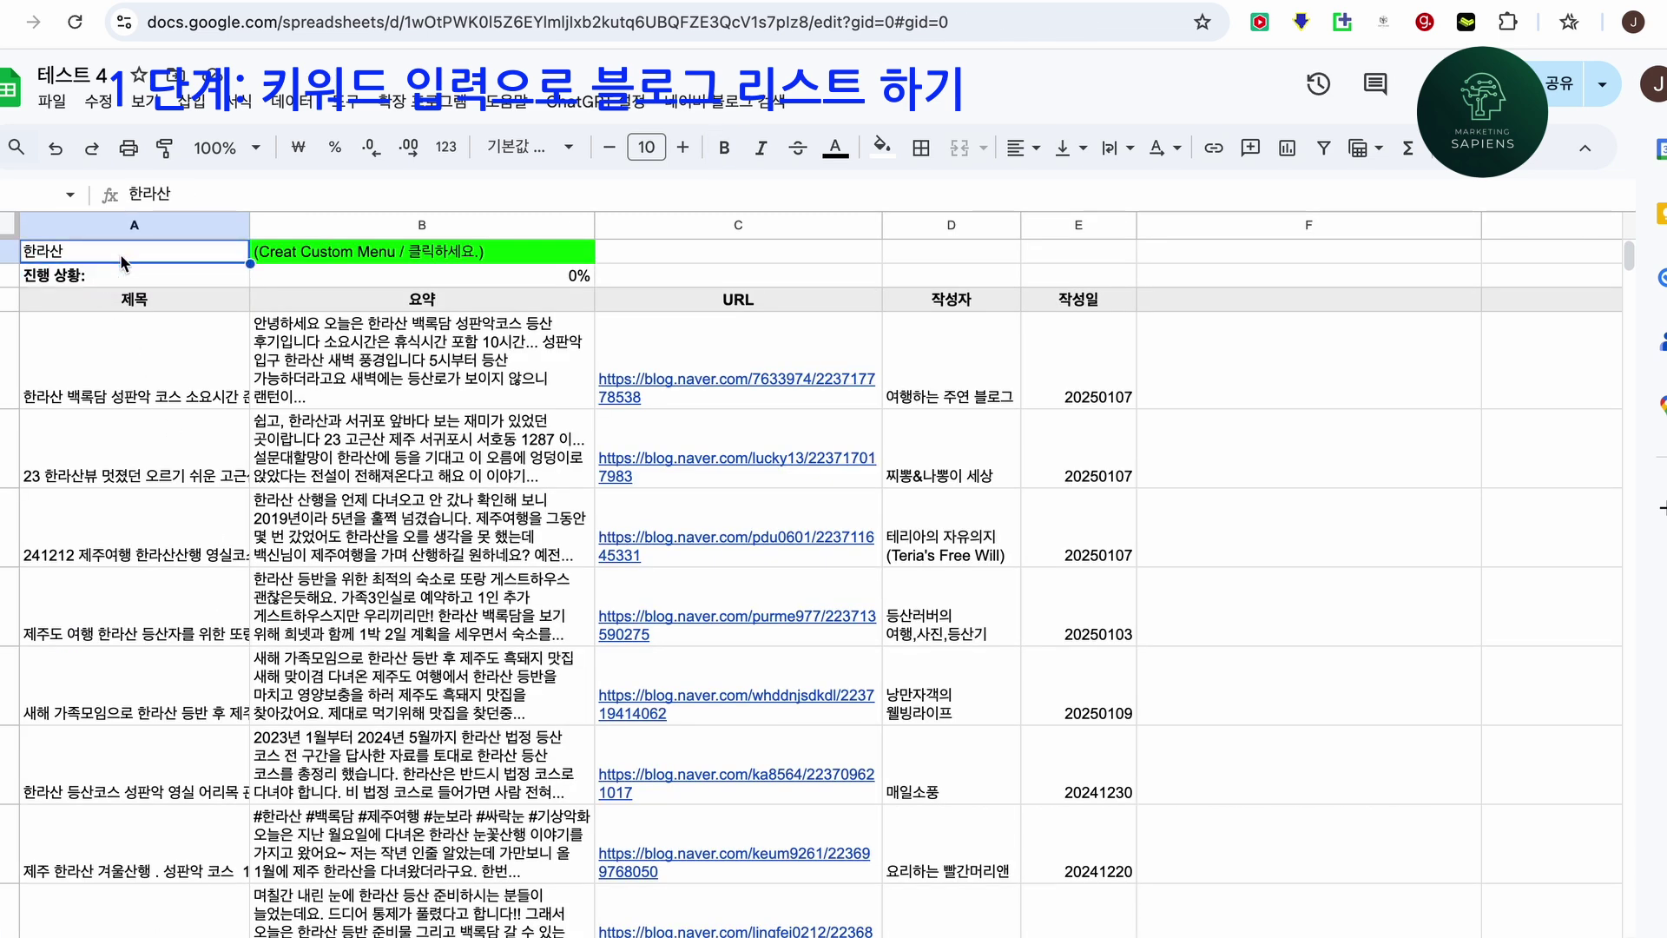
pyautogui.write('제주도')
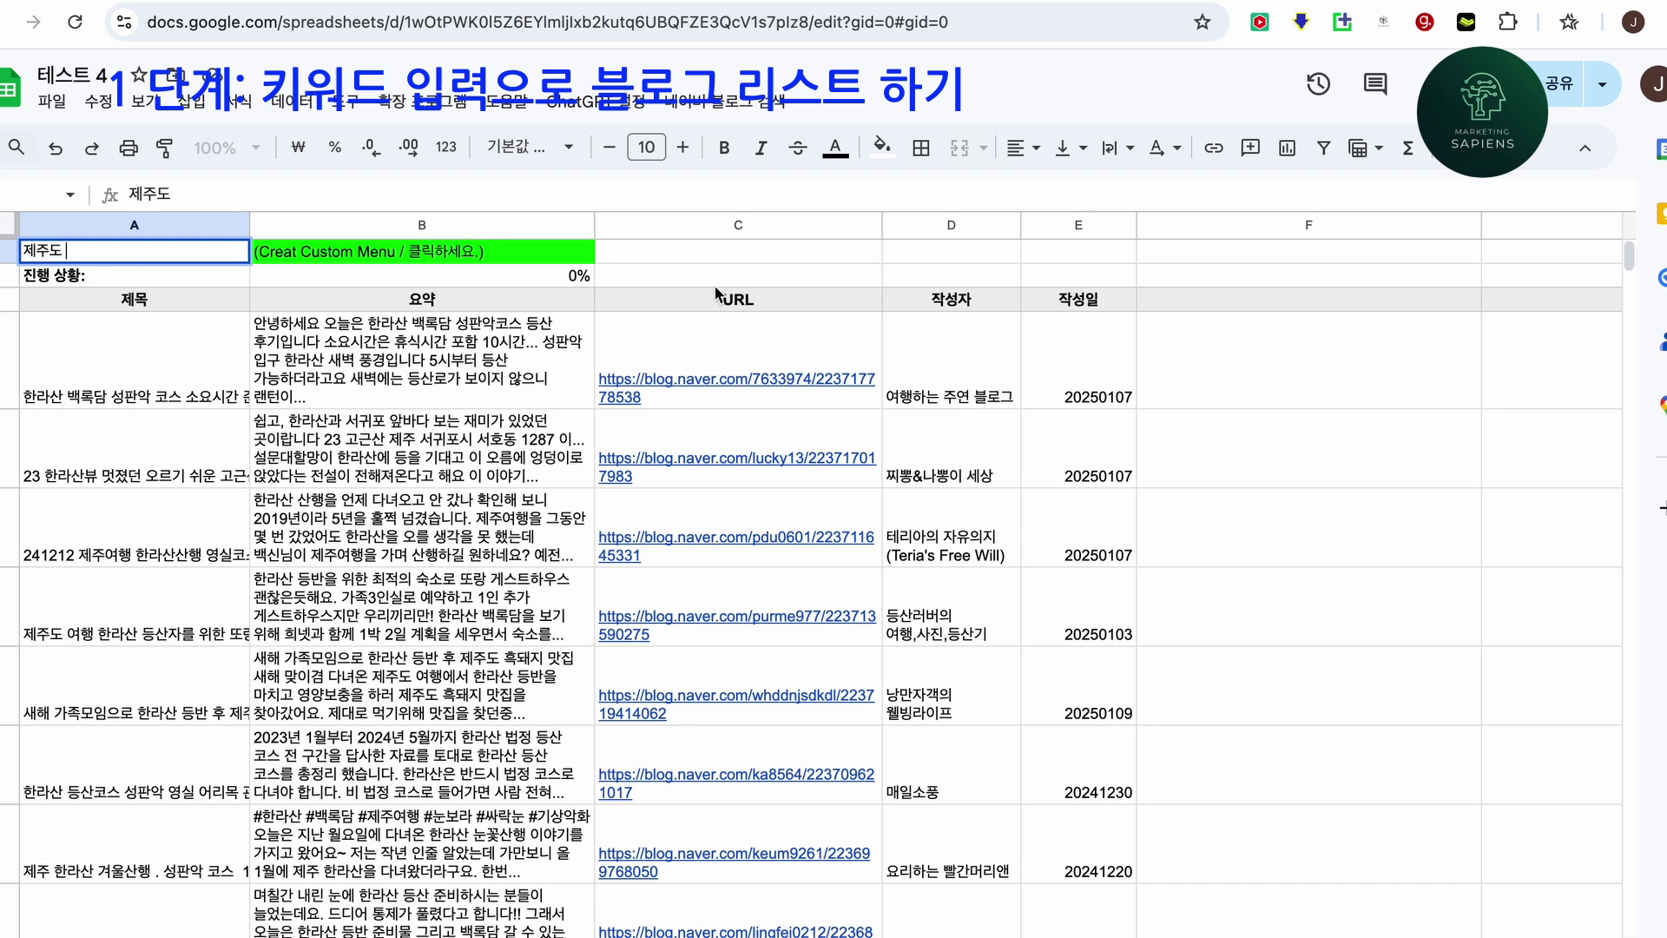
pyautogui.click(712, 260)
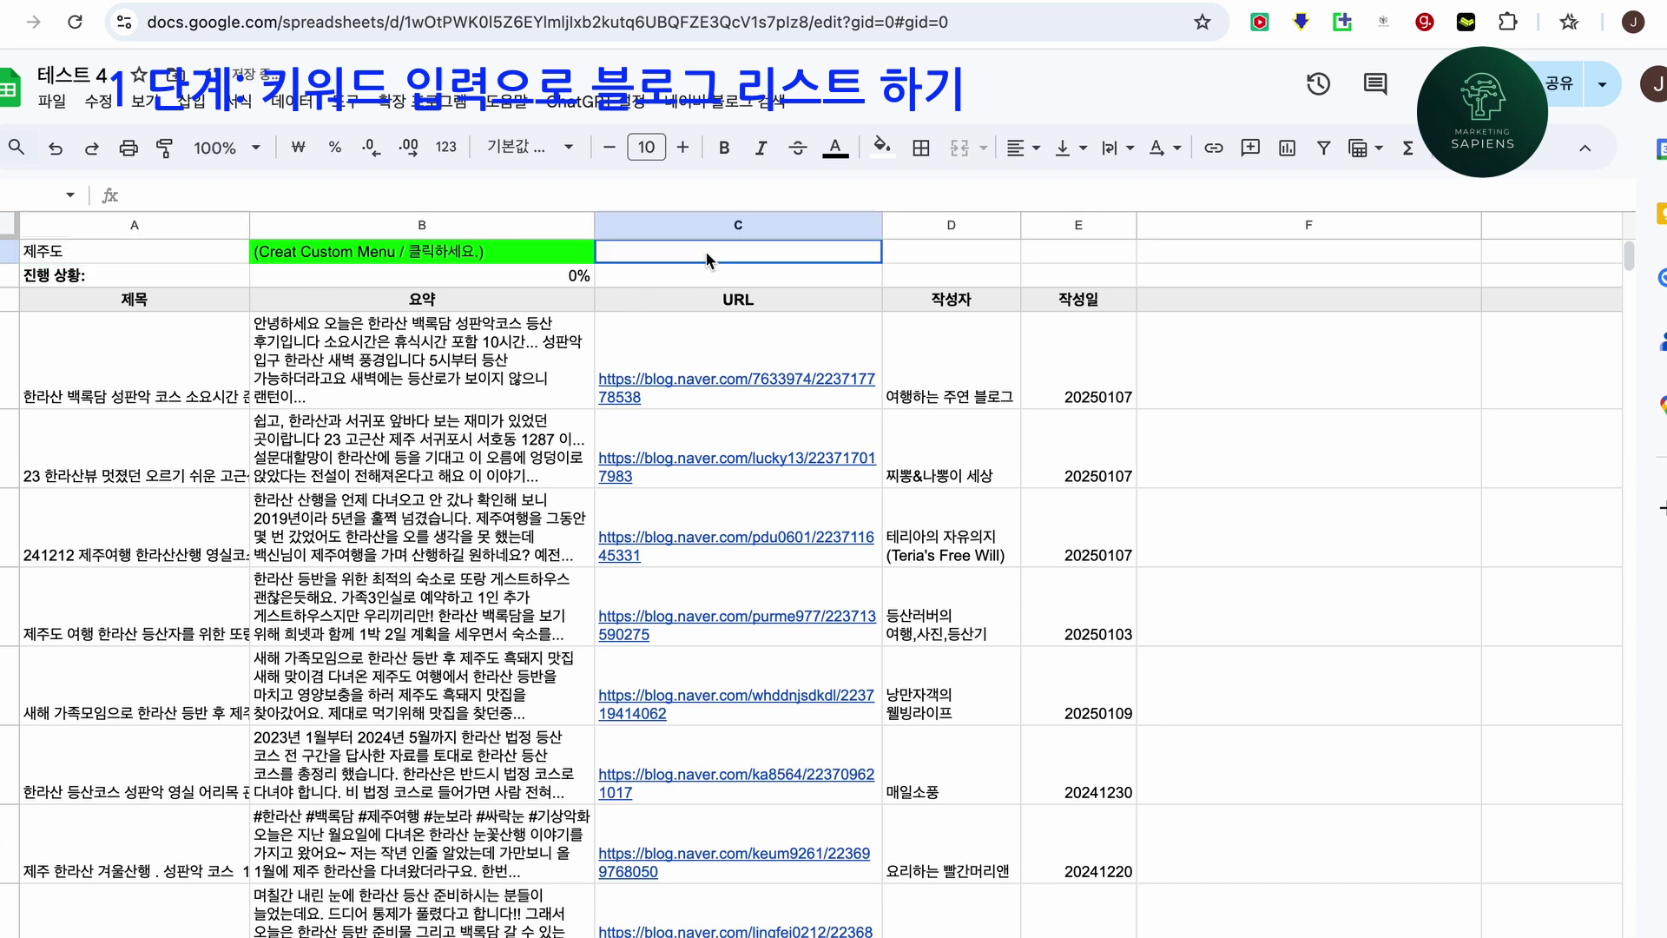
# Start the custom Naver blog search (검색 시작) for the A1 keyword and acknowledge its completion.
pyautogui.click(715, 102)
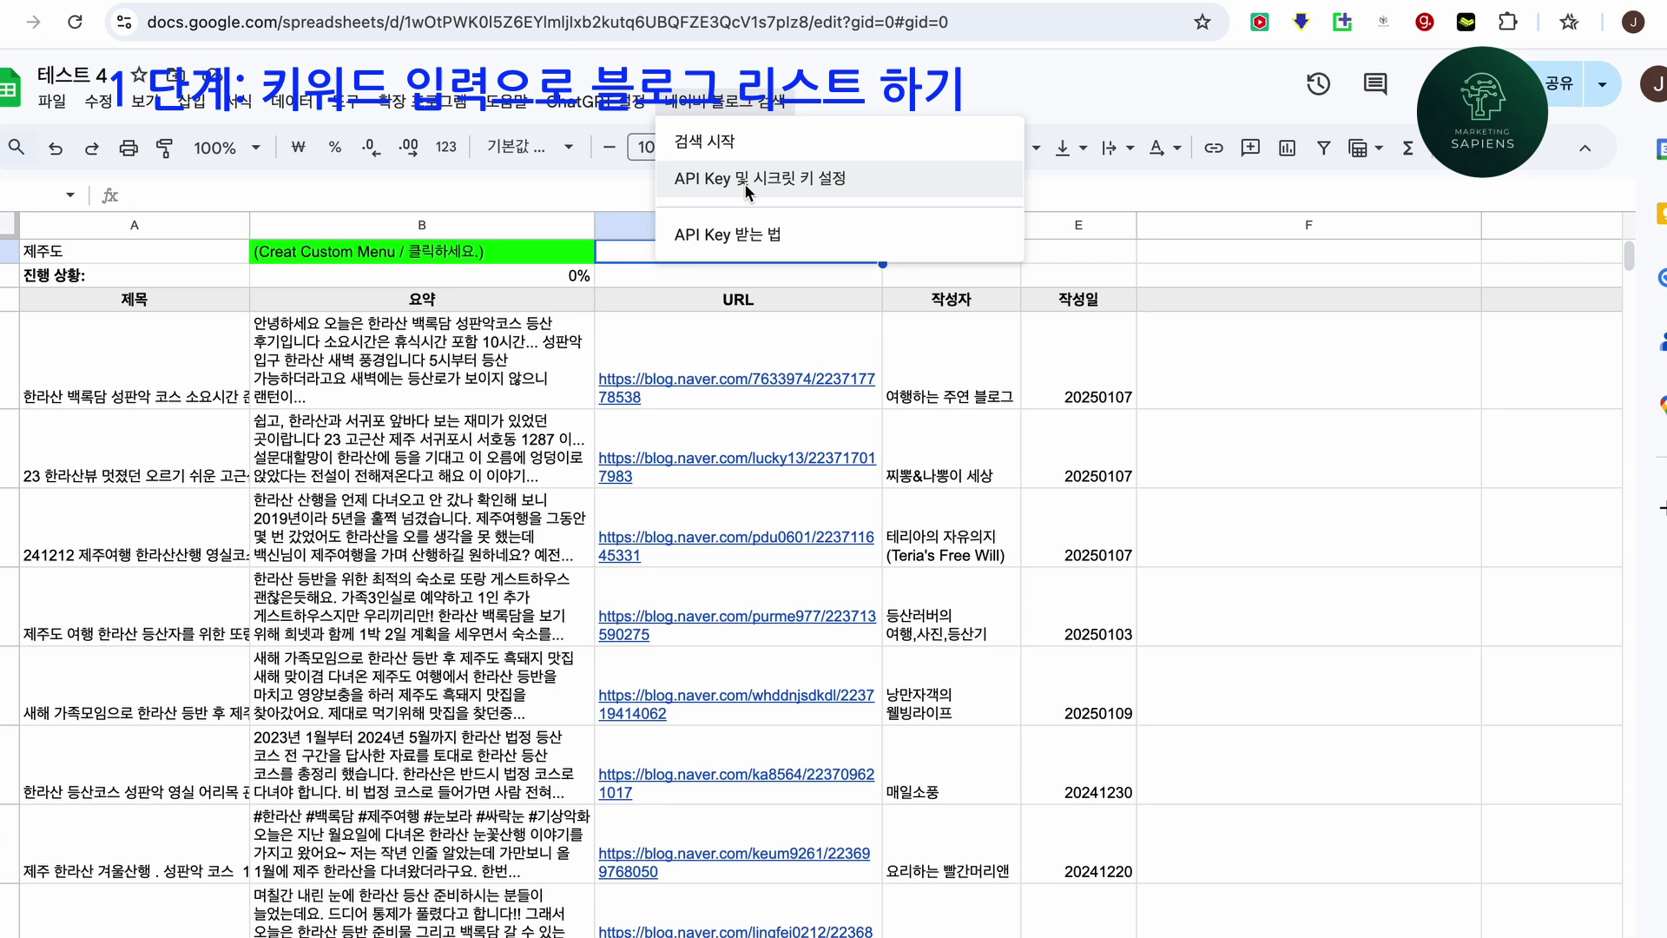
pyautogui.click(728, 234)
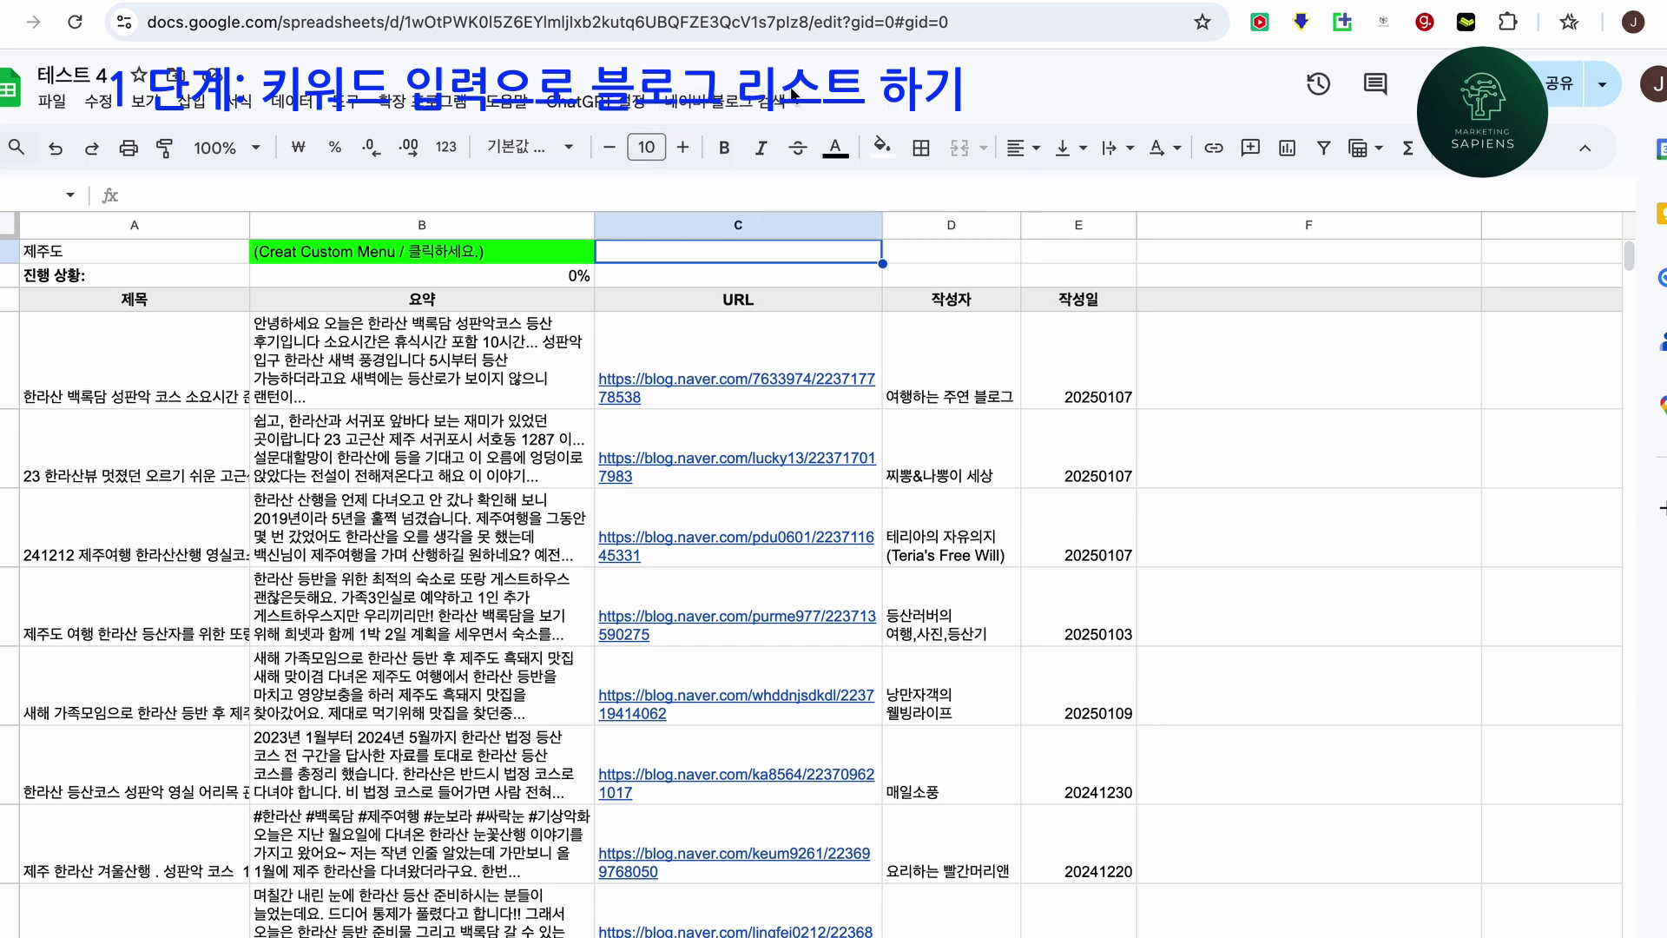
pyautogui.click(764, 104)
pyautogui.click(725, 144)
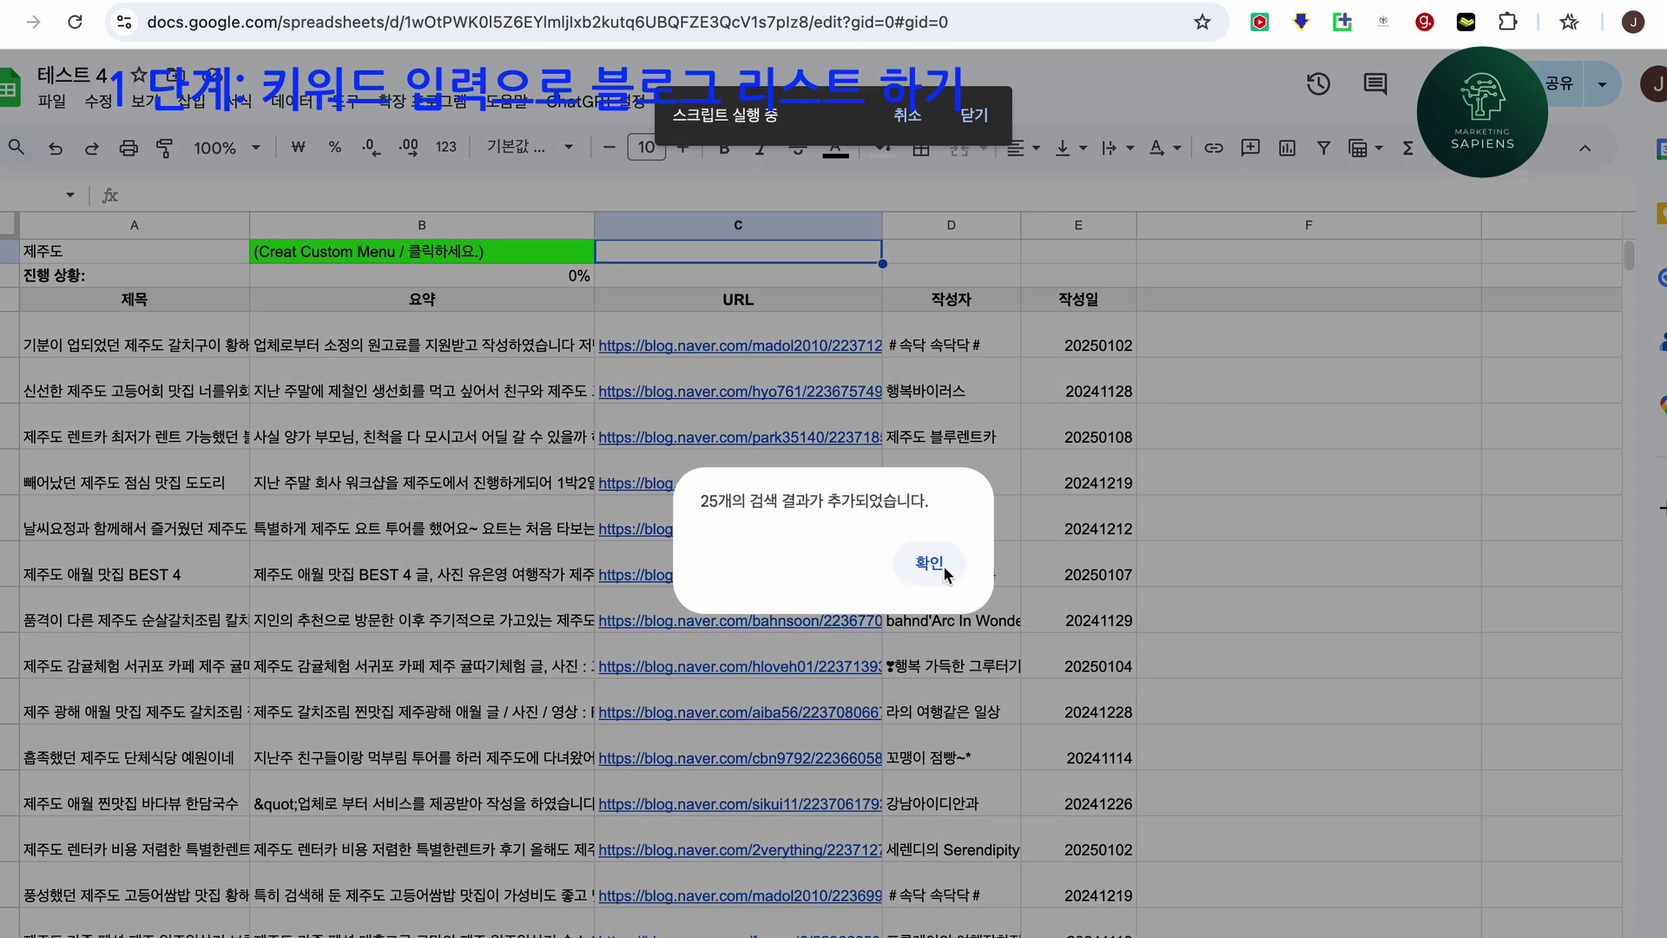
pyautogui.click(929, 562)
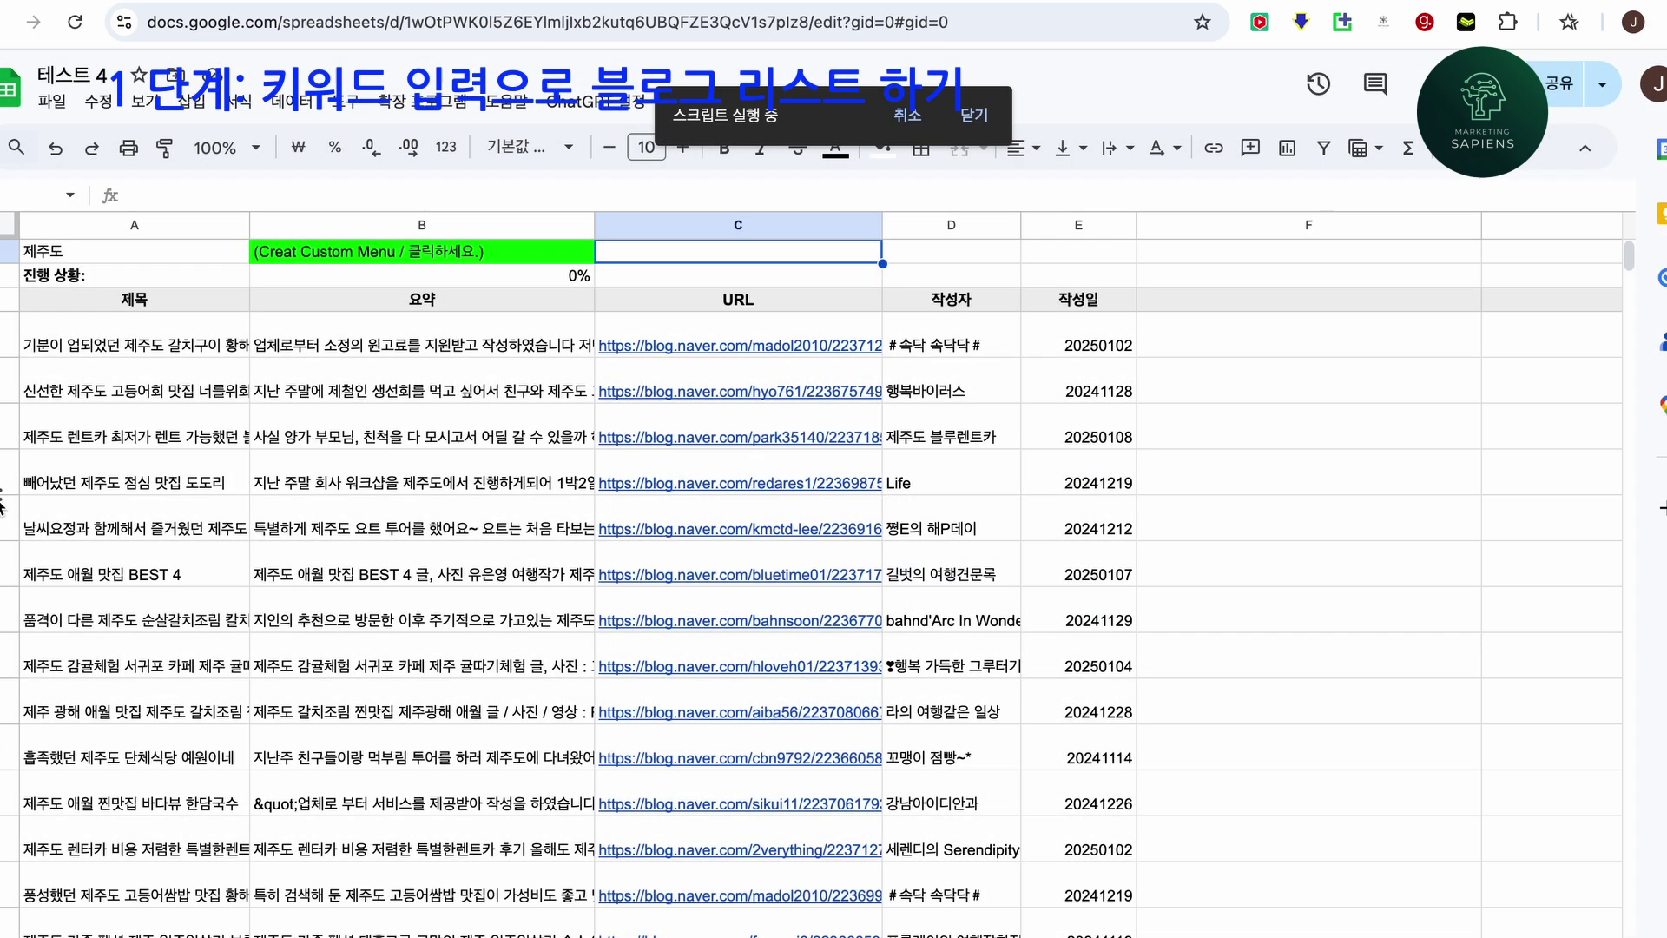
# Examine the title, summary and URL of the first blog post in the search results.
pyautogui.click(82, 374)
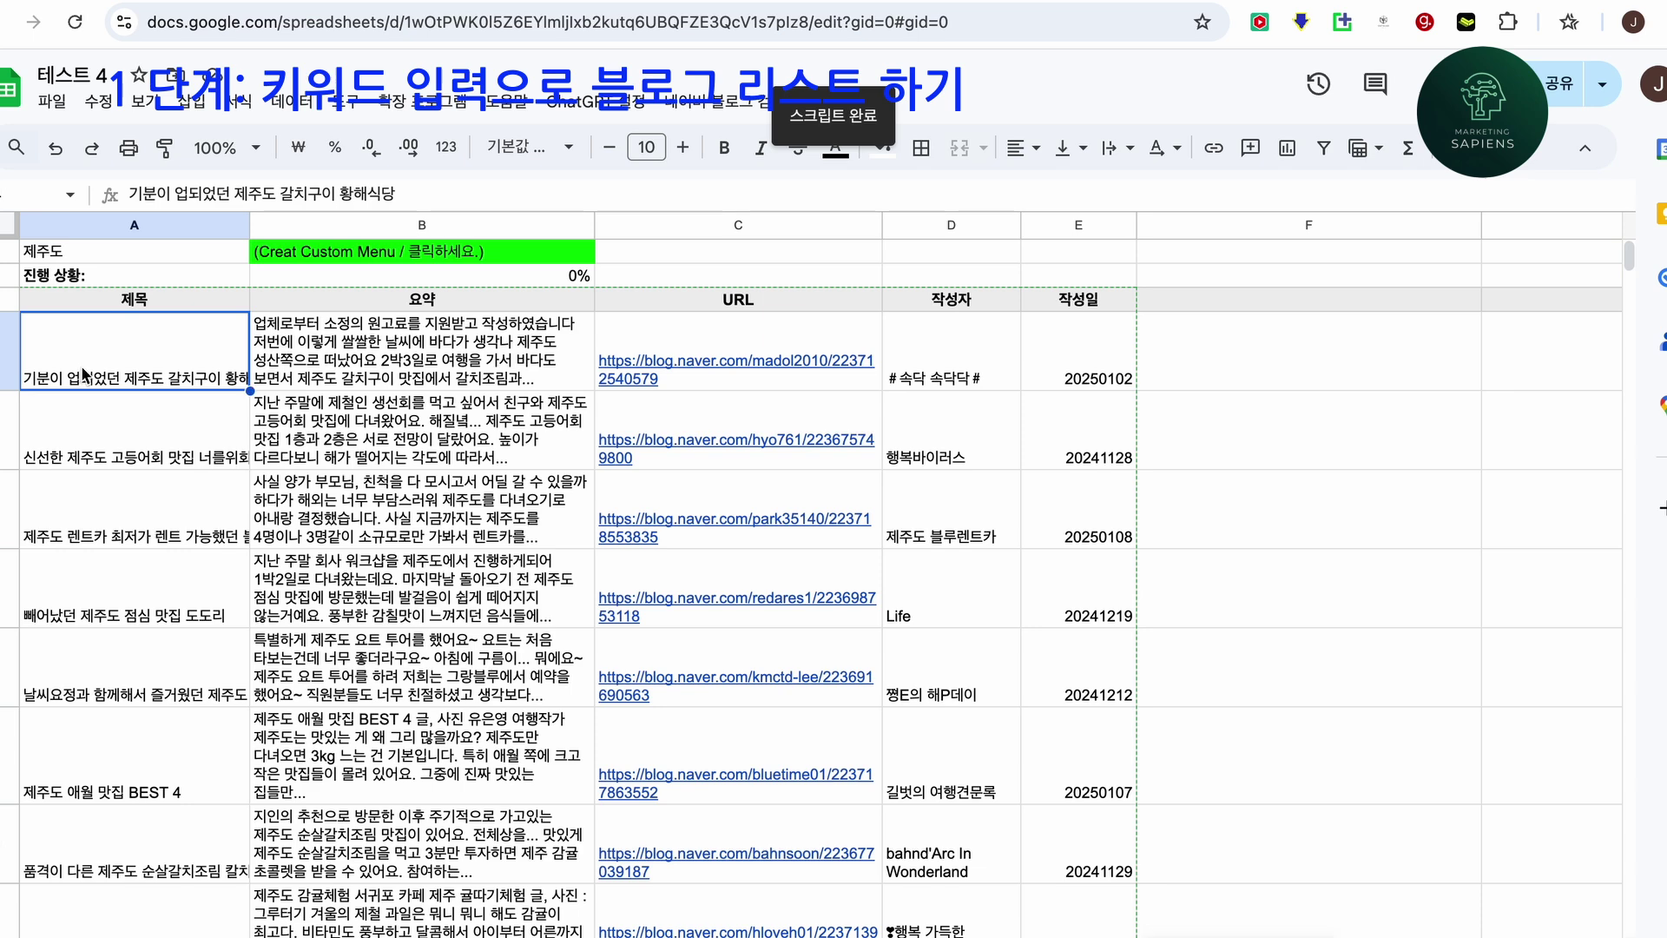
pyautogui.click(294, 363)
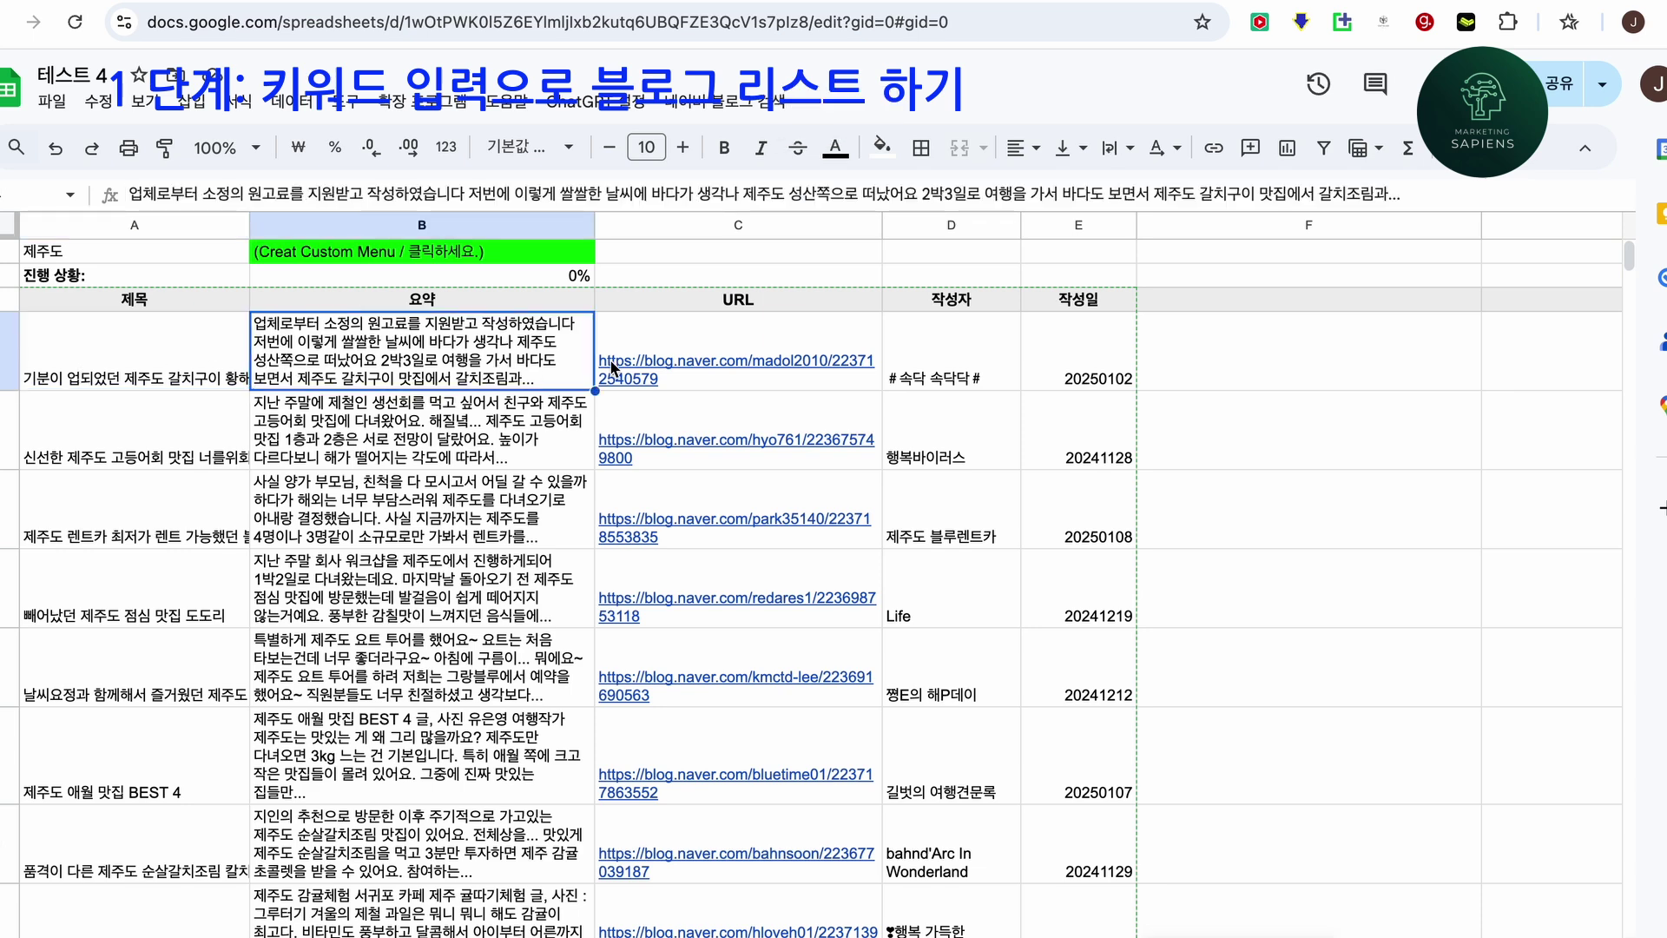
pyautogui.click(695, 362)
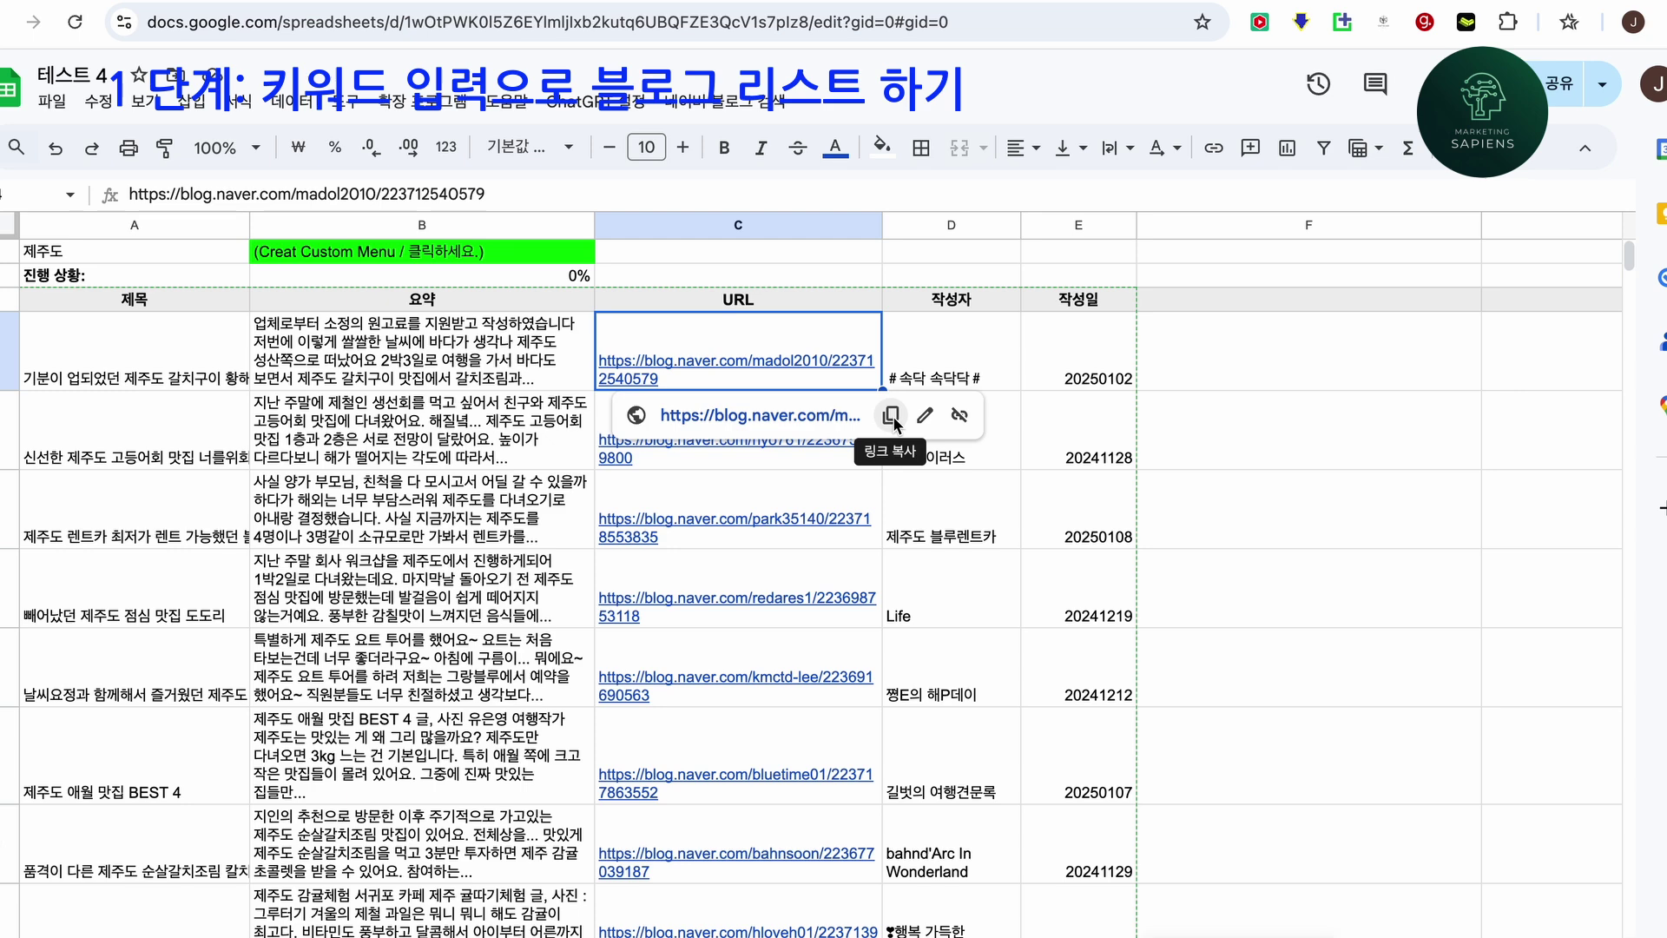
# Open the first search result's blog URL to view the post, and return to the 테스트 4 blog list.
pyautogui.click(793, 417)
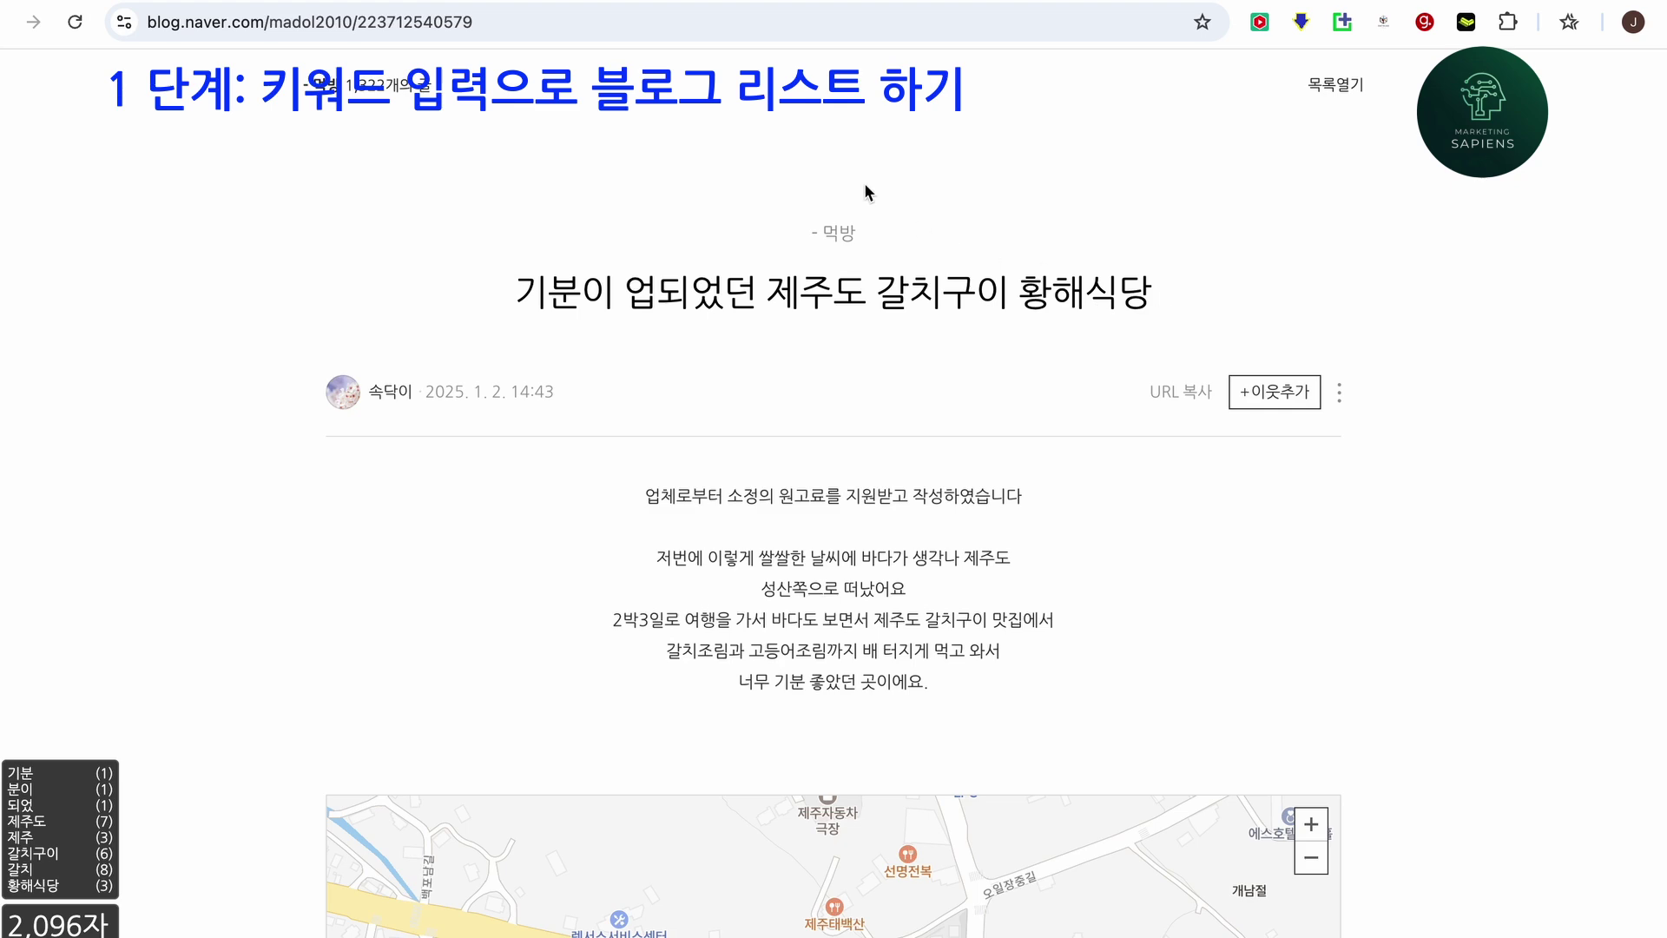
pyautogui.click(641, 2)
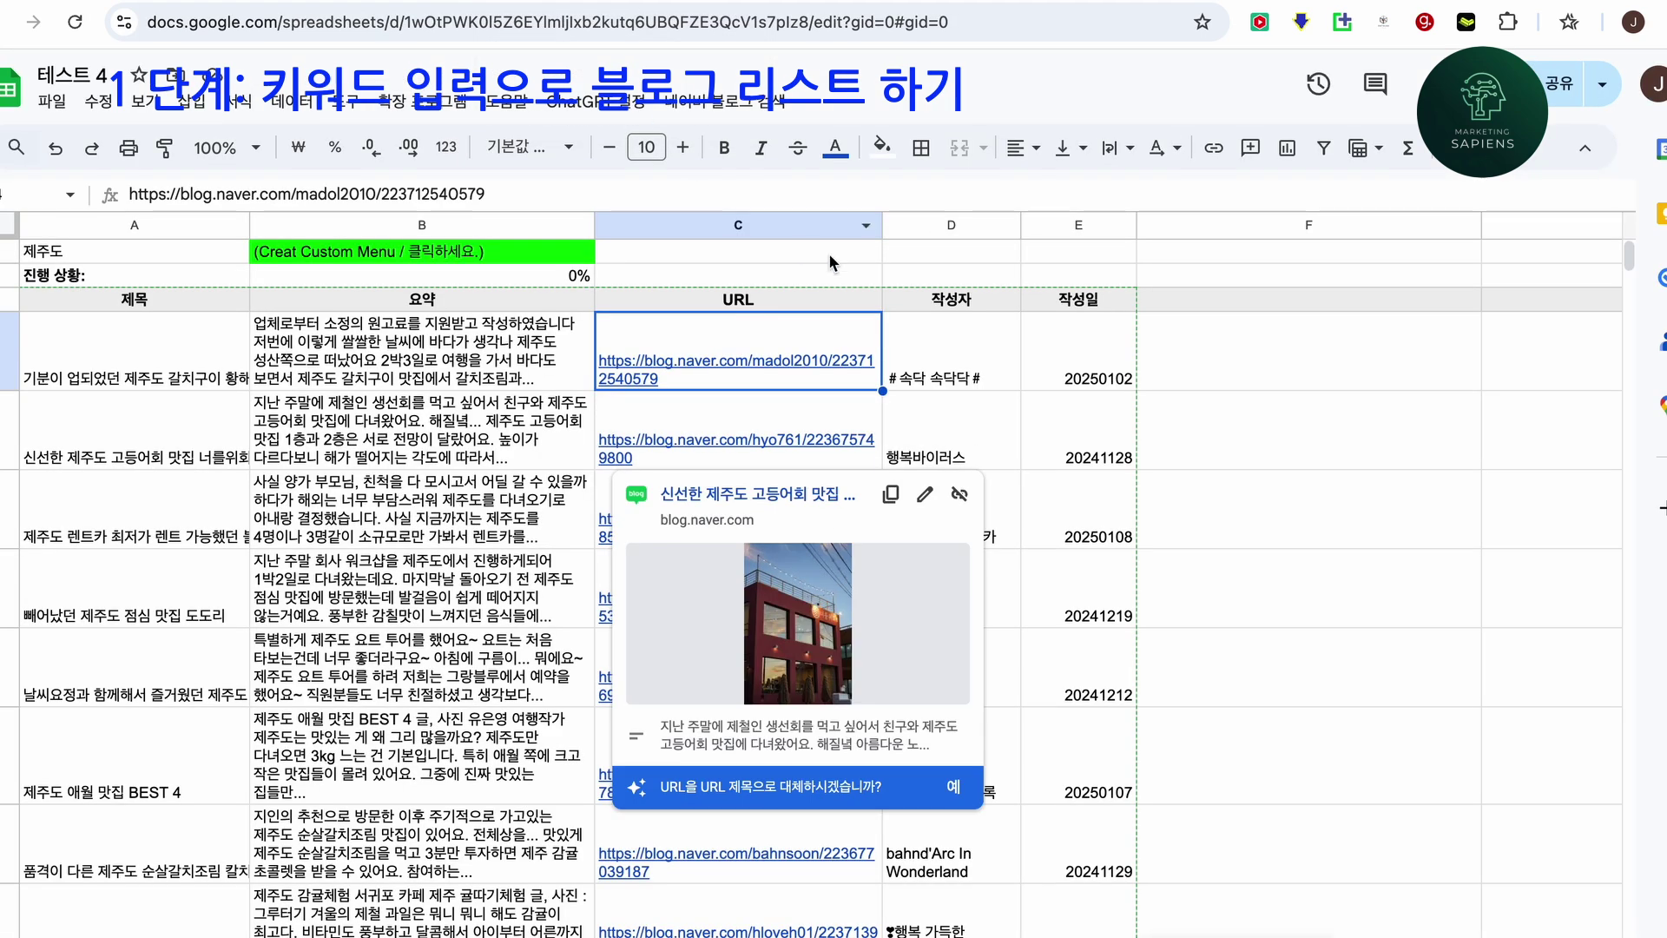
pyautogui.click(1322, 463)
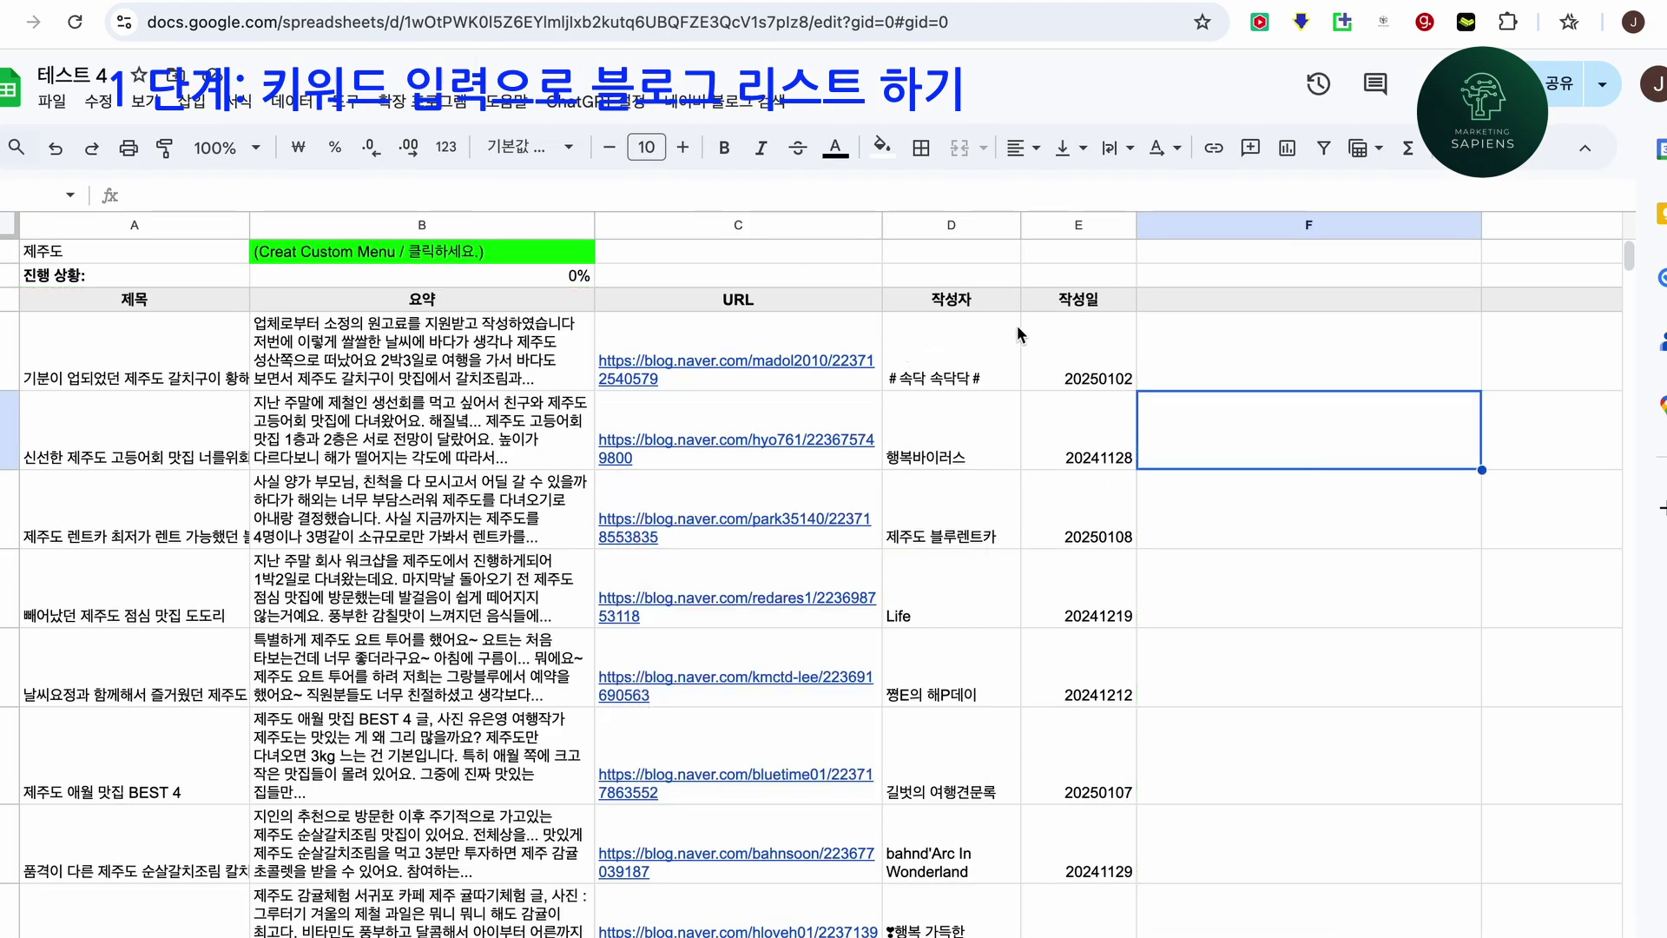
pyautogui.click(473, 353)
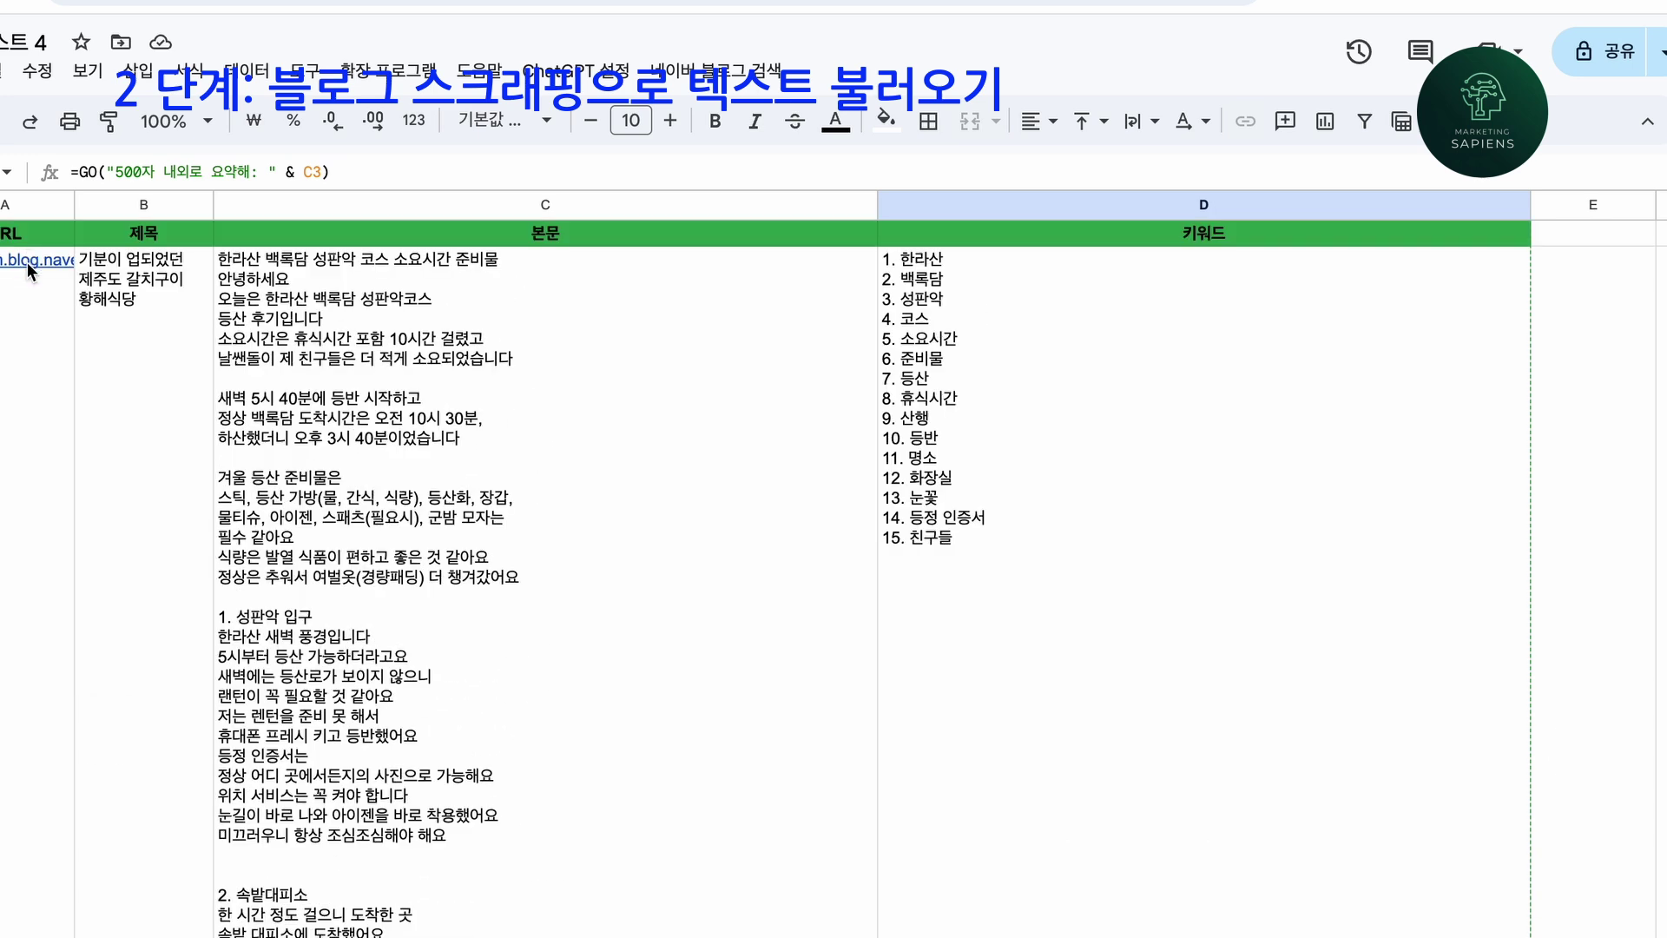
# Examine the URL and title formulas in row 2 of 시트2 and the 시트1 cells they refer to.
pyautogui.click(31, 308)
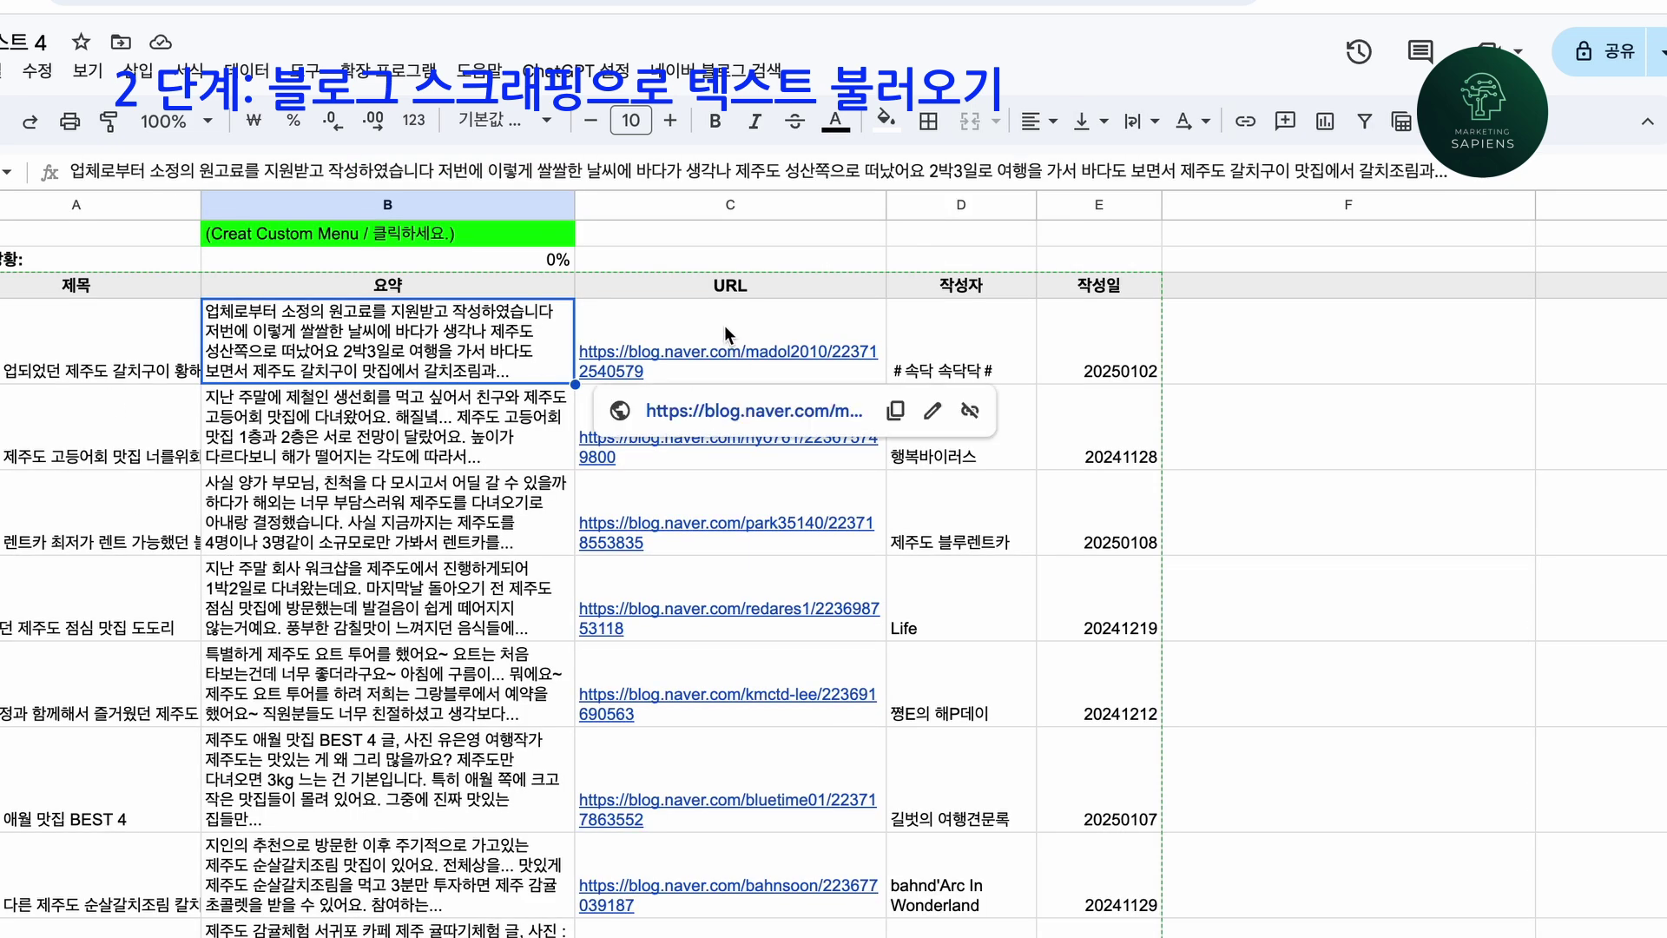
pyautogui.click(724, 324)
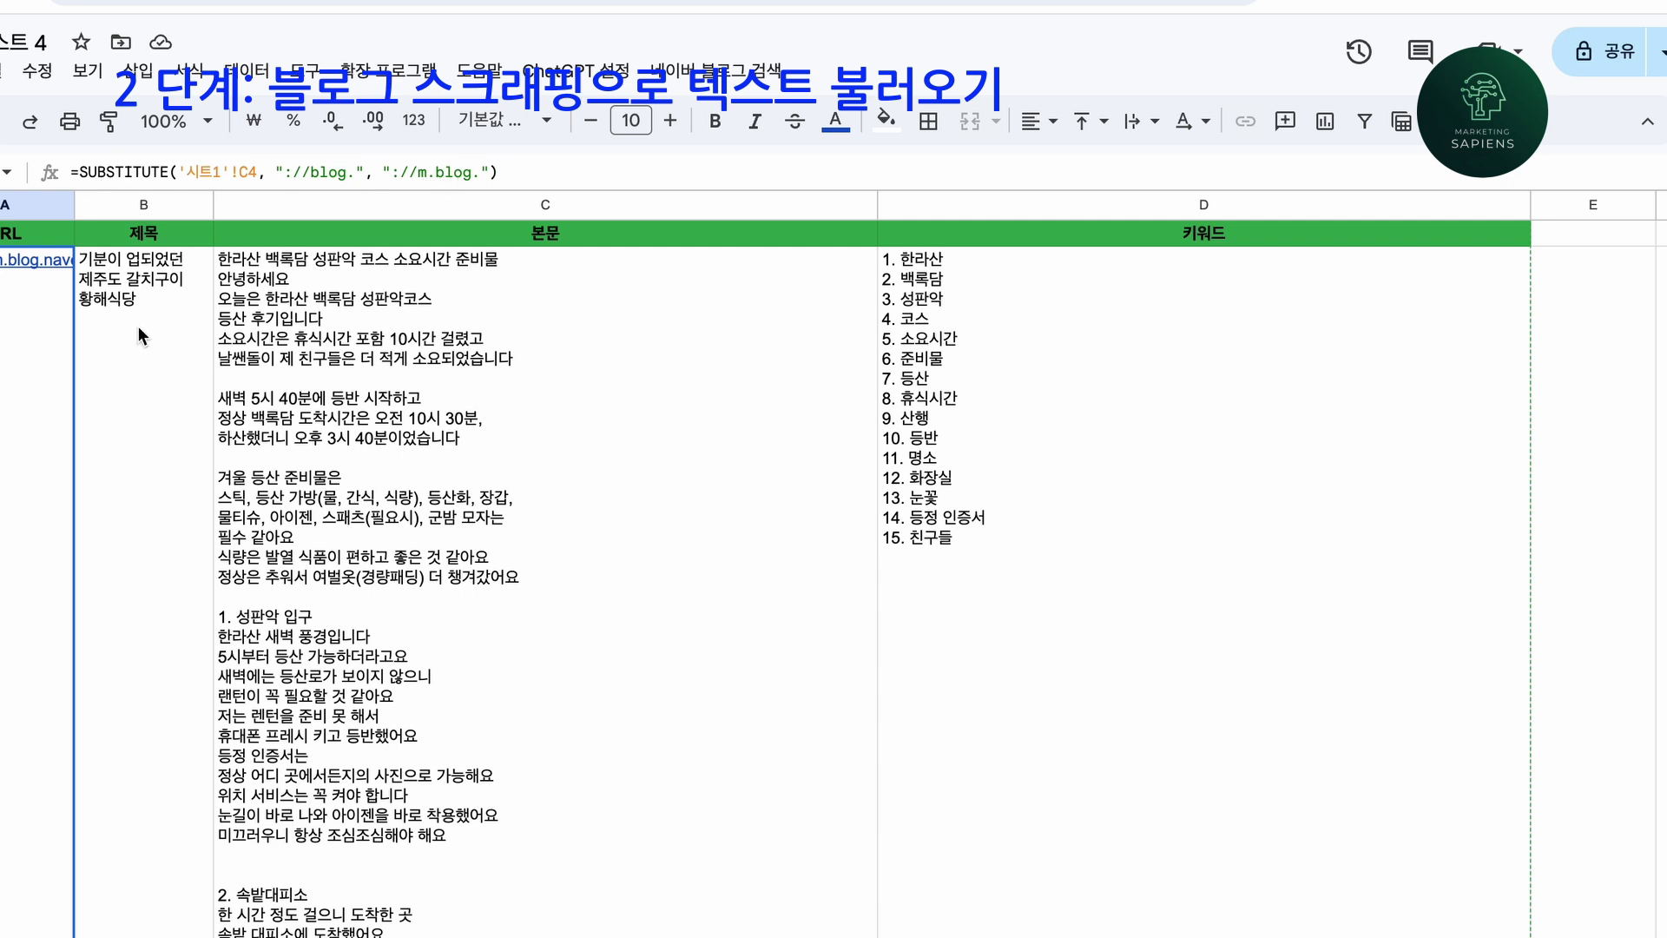
pyautogui.moveTo(26, 569)
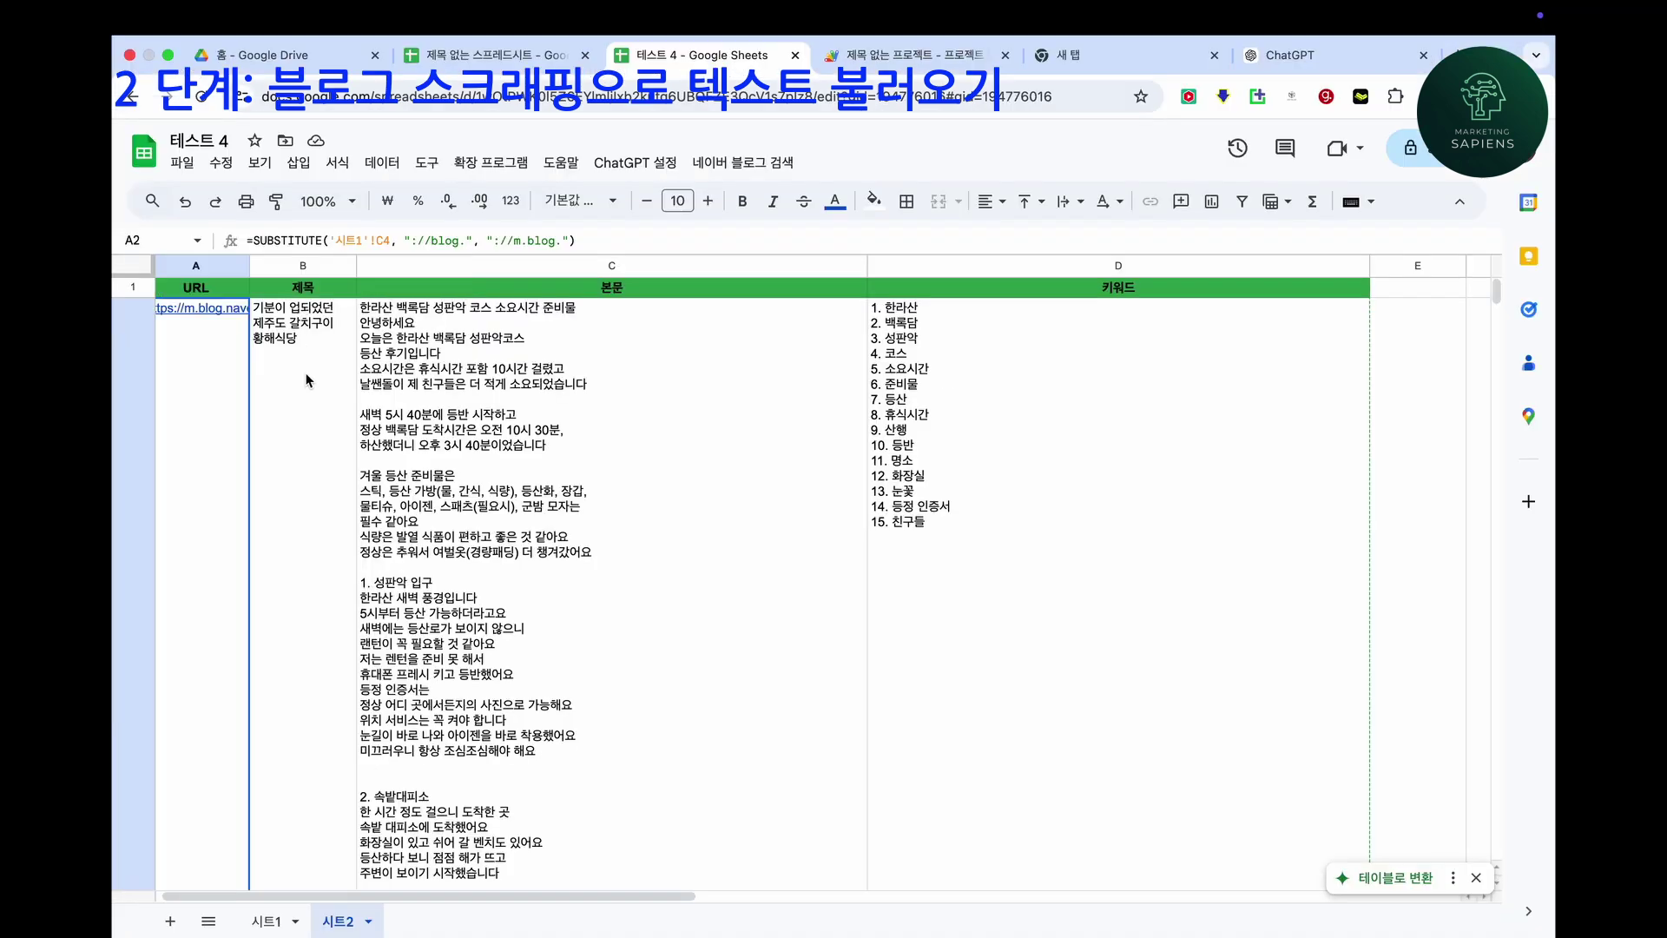
pyautogui.click(304, 382)
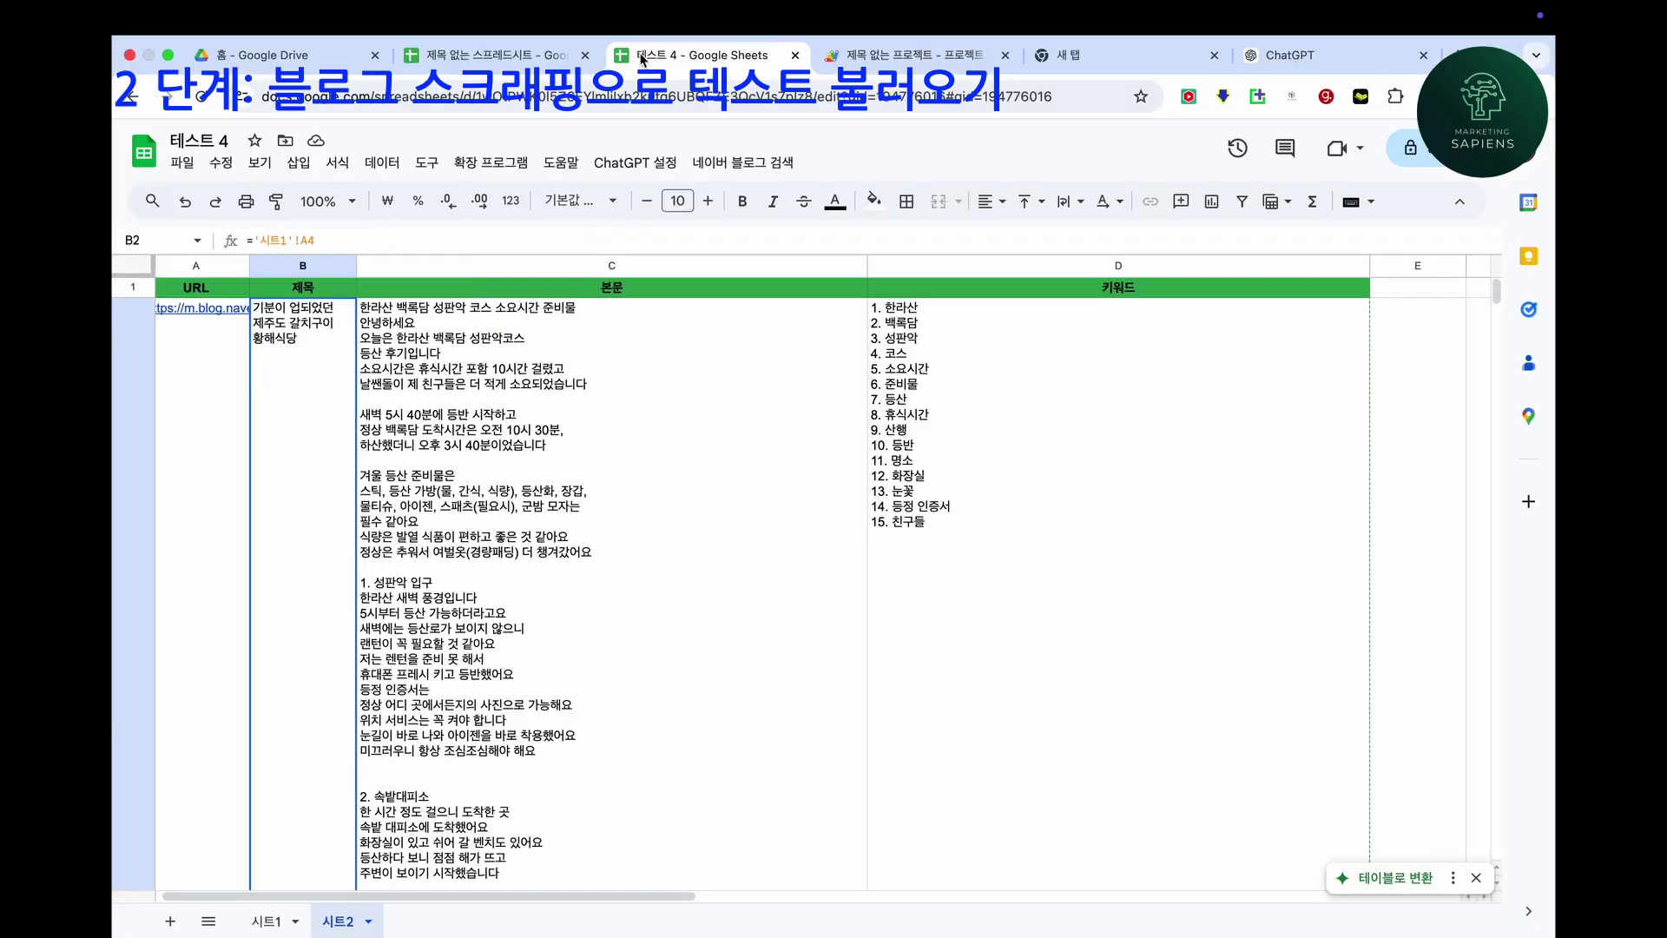
pyautogui.click(460, 56)
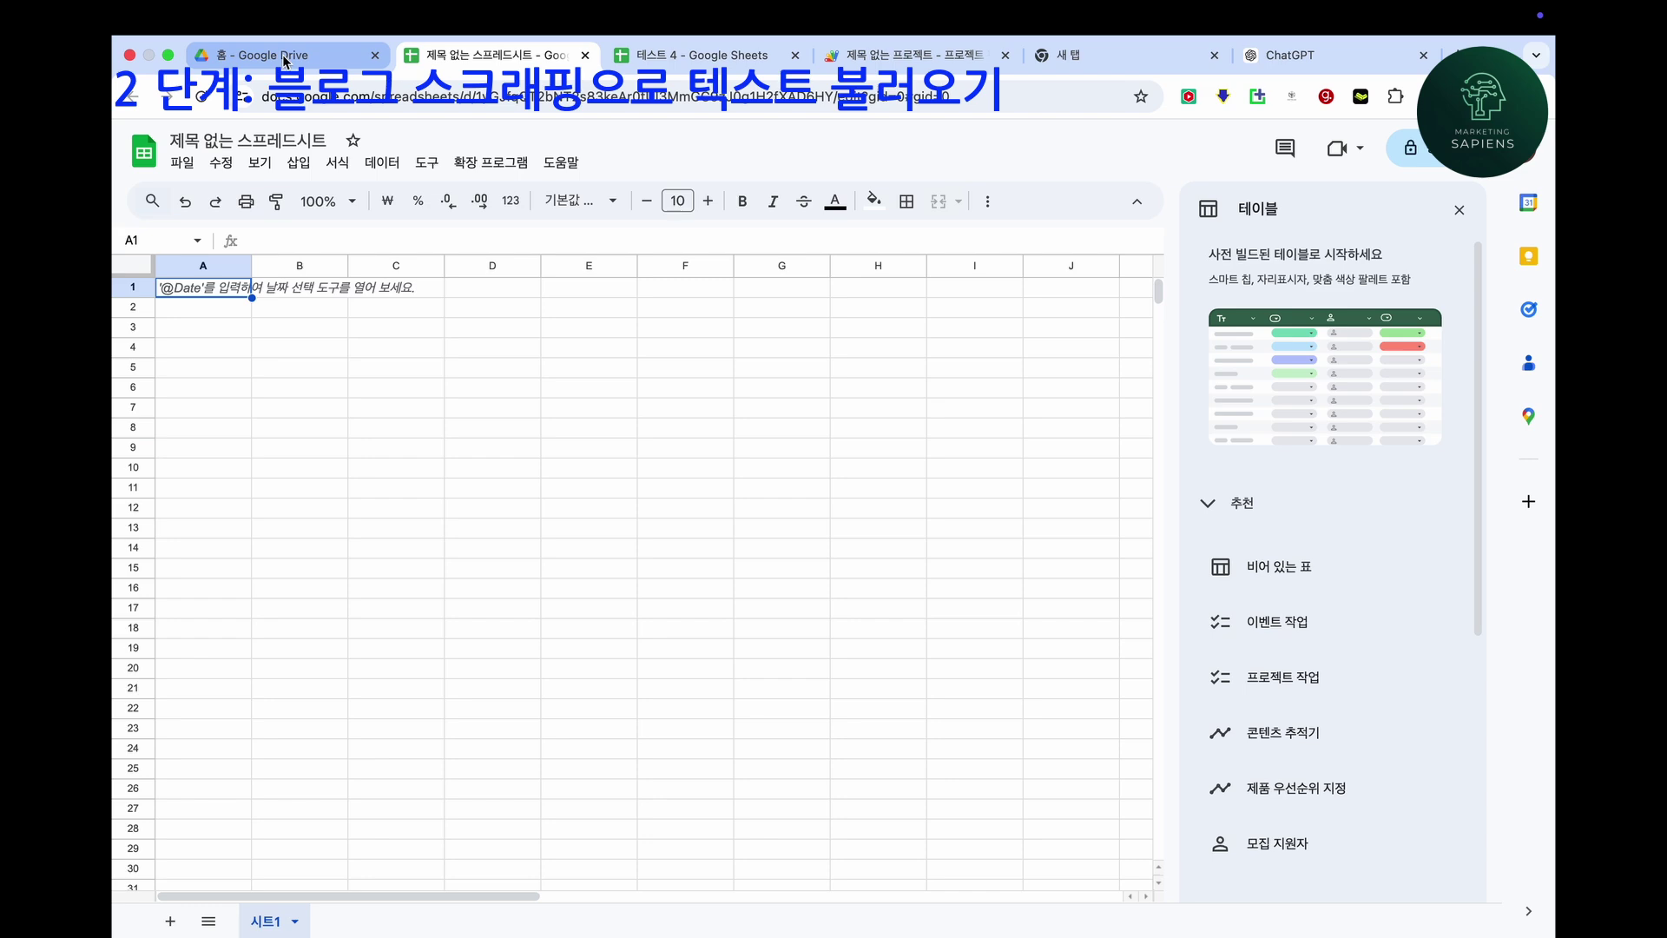
pyautogui.click(686, 56)
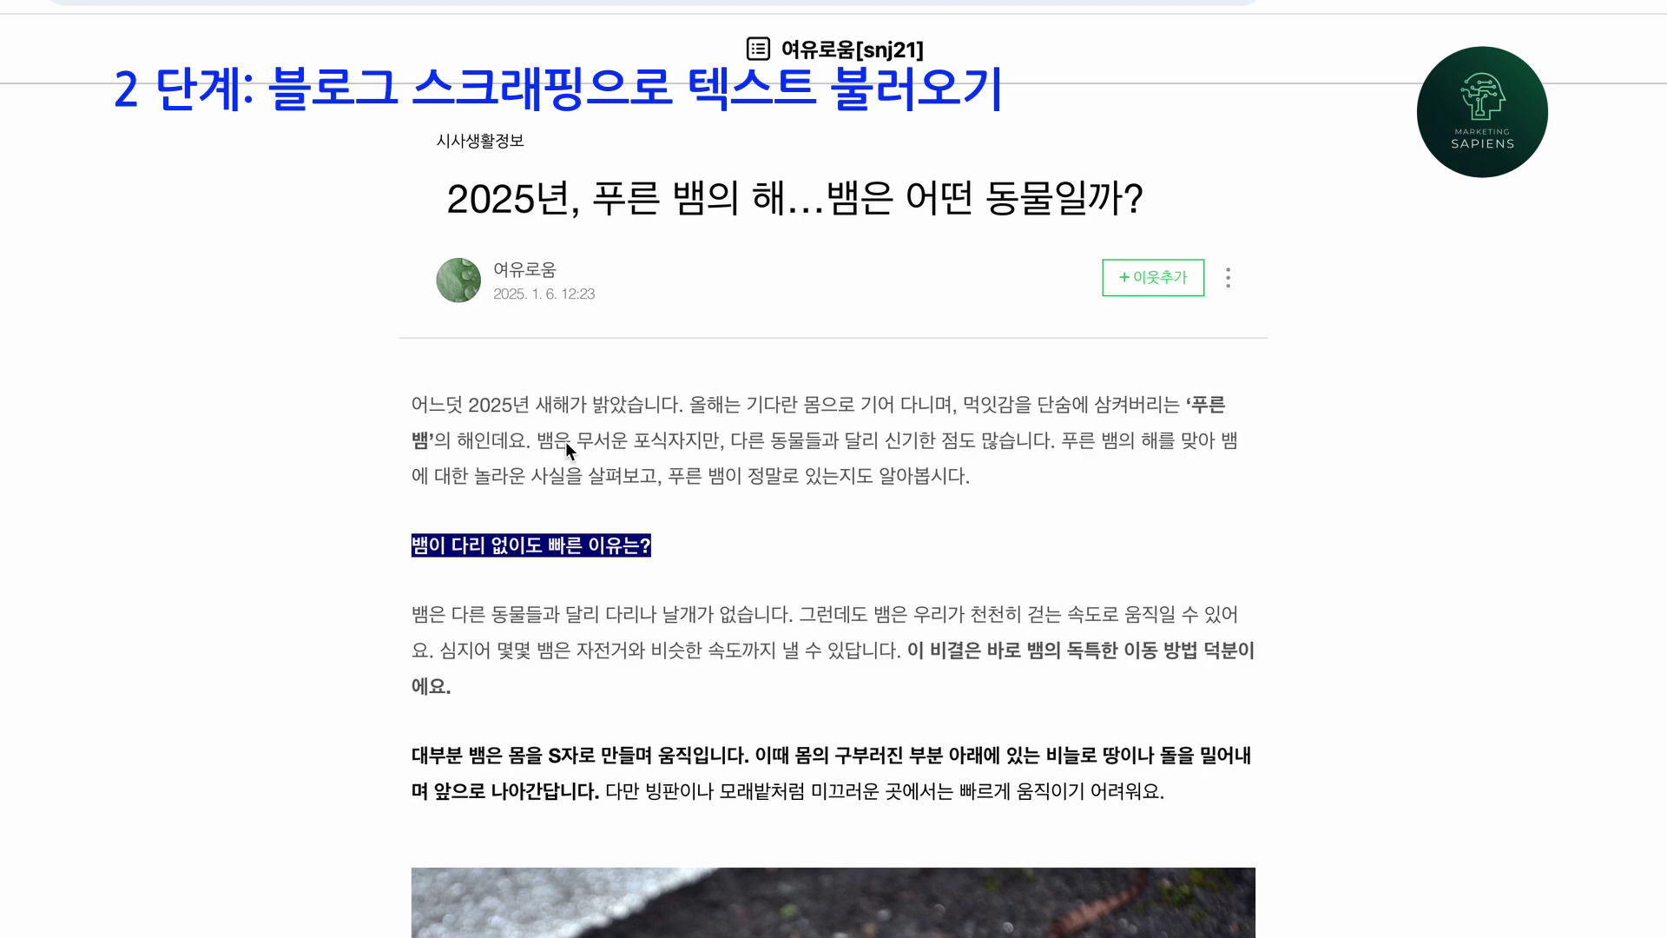
# Inspect the mobile blog post about the 2025 푸른 뱀의 해 in the developer tools and copy its _ngApp div element.
pyautogui.scroll(-20, 566, 439)
pyautogui.scroll(-5, 569, 452)
pyautogui.scroll(15, 569, 452)
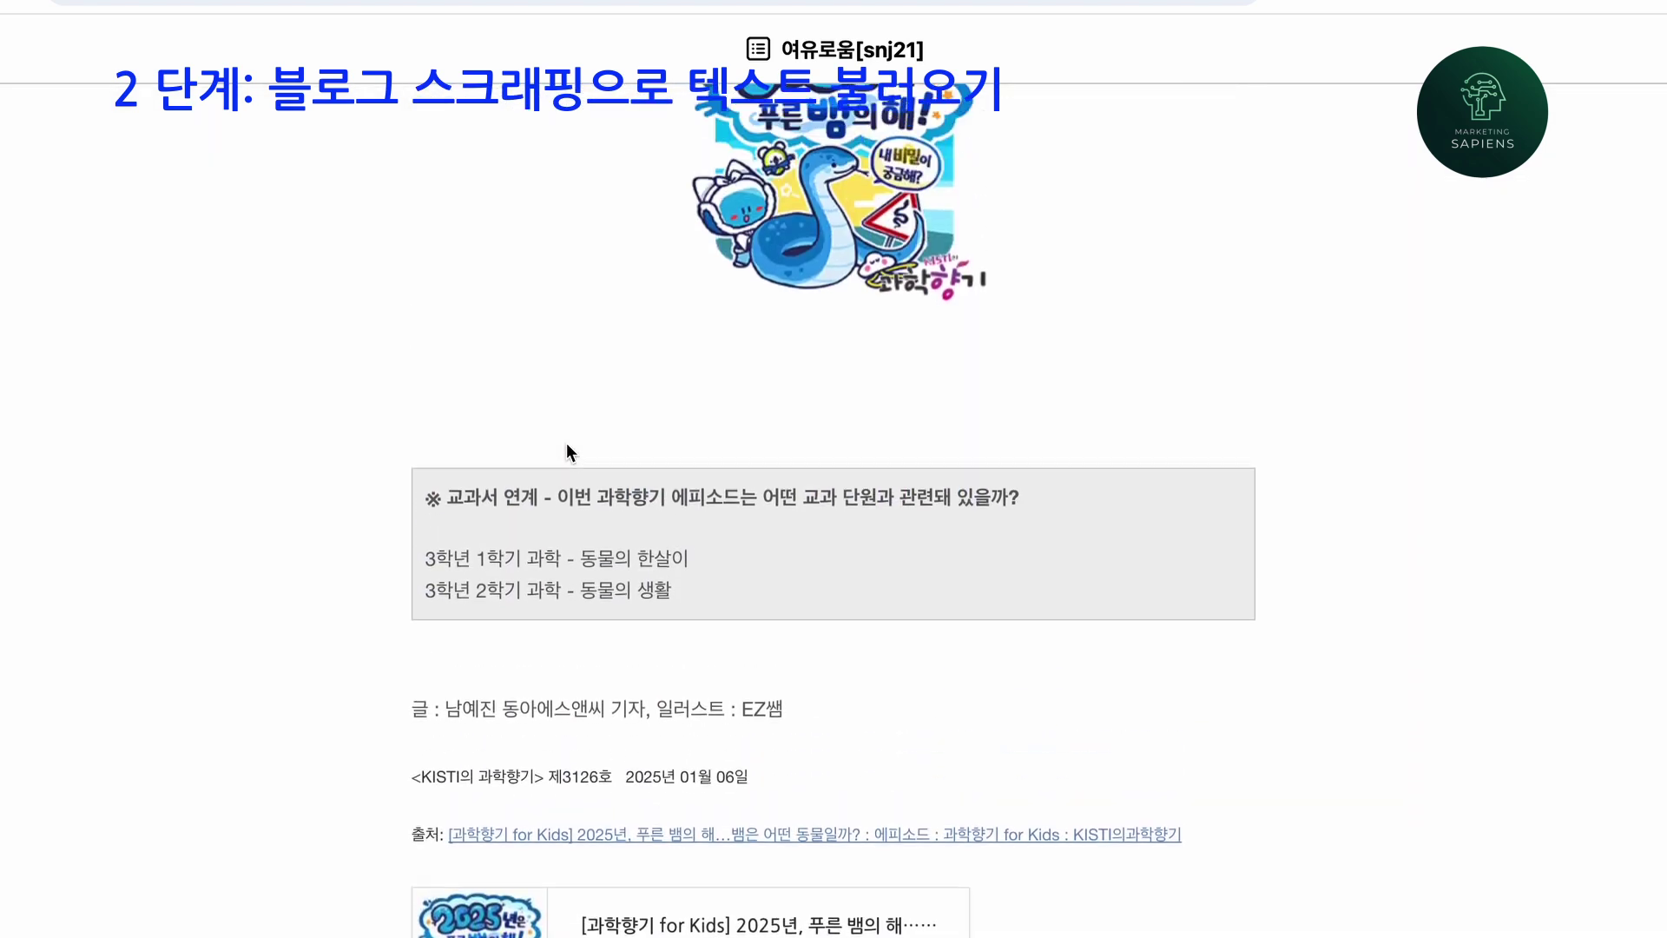
pyautogui.scroll(5, 566, 452)
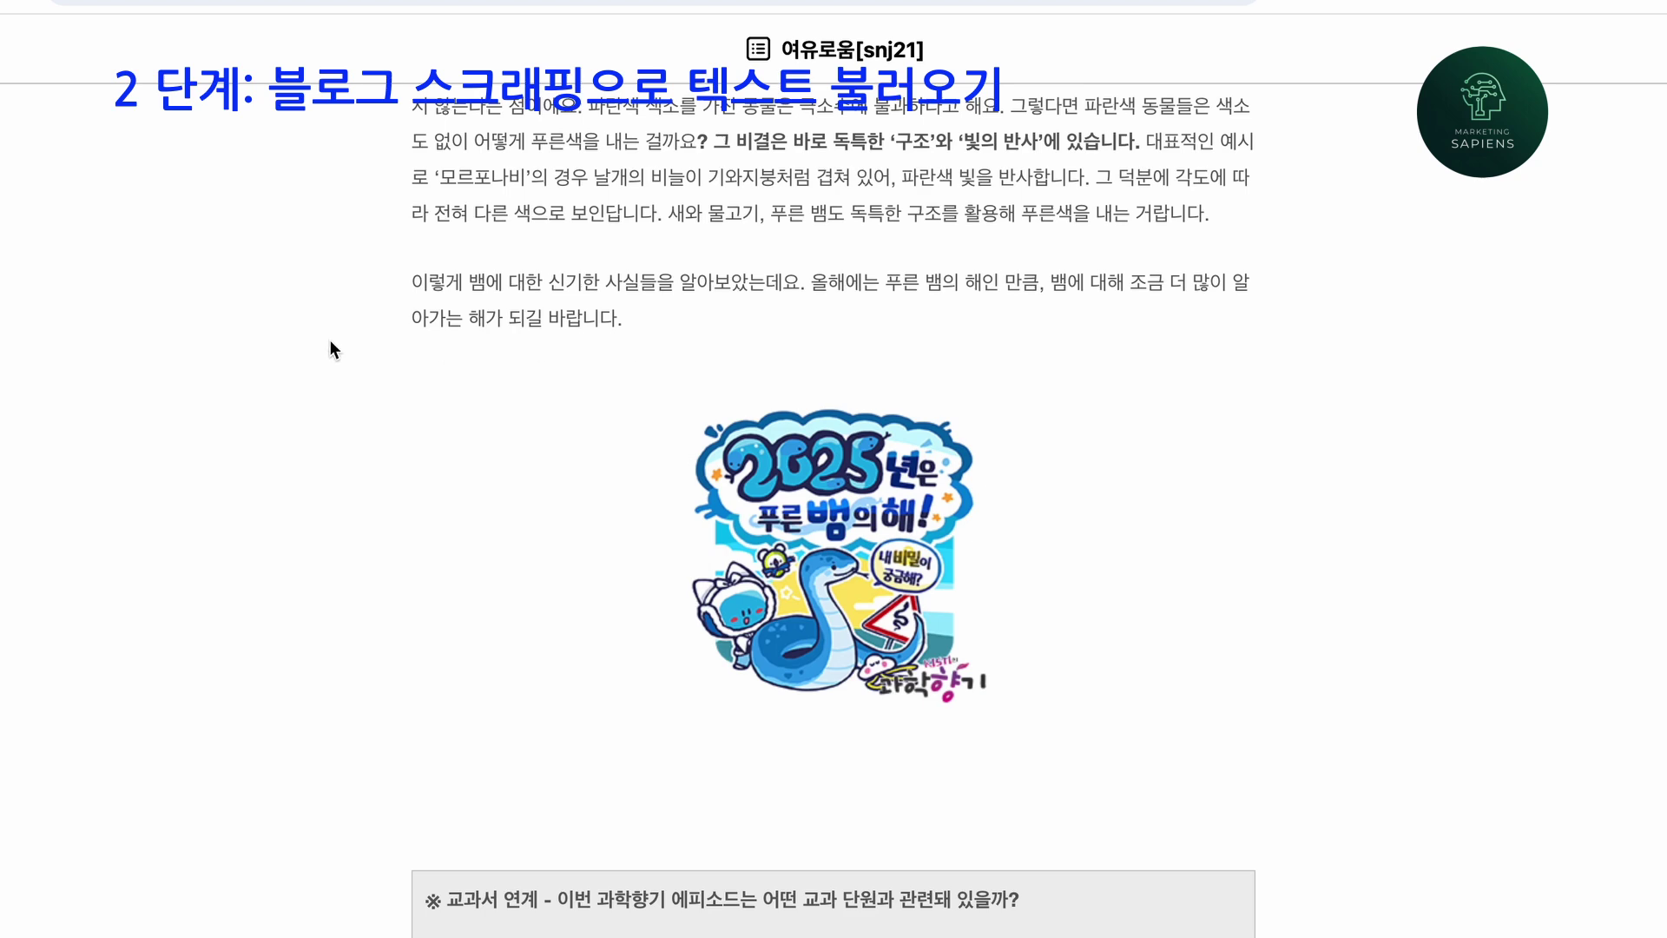
pyautogui.press('super+alt+i')
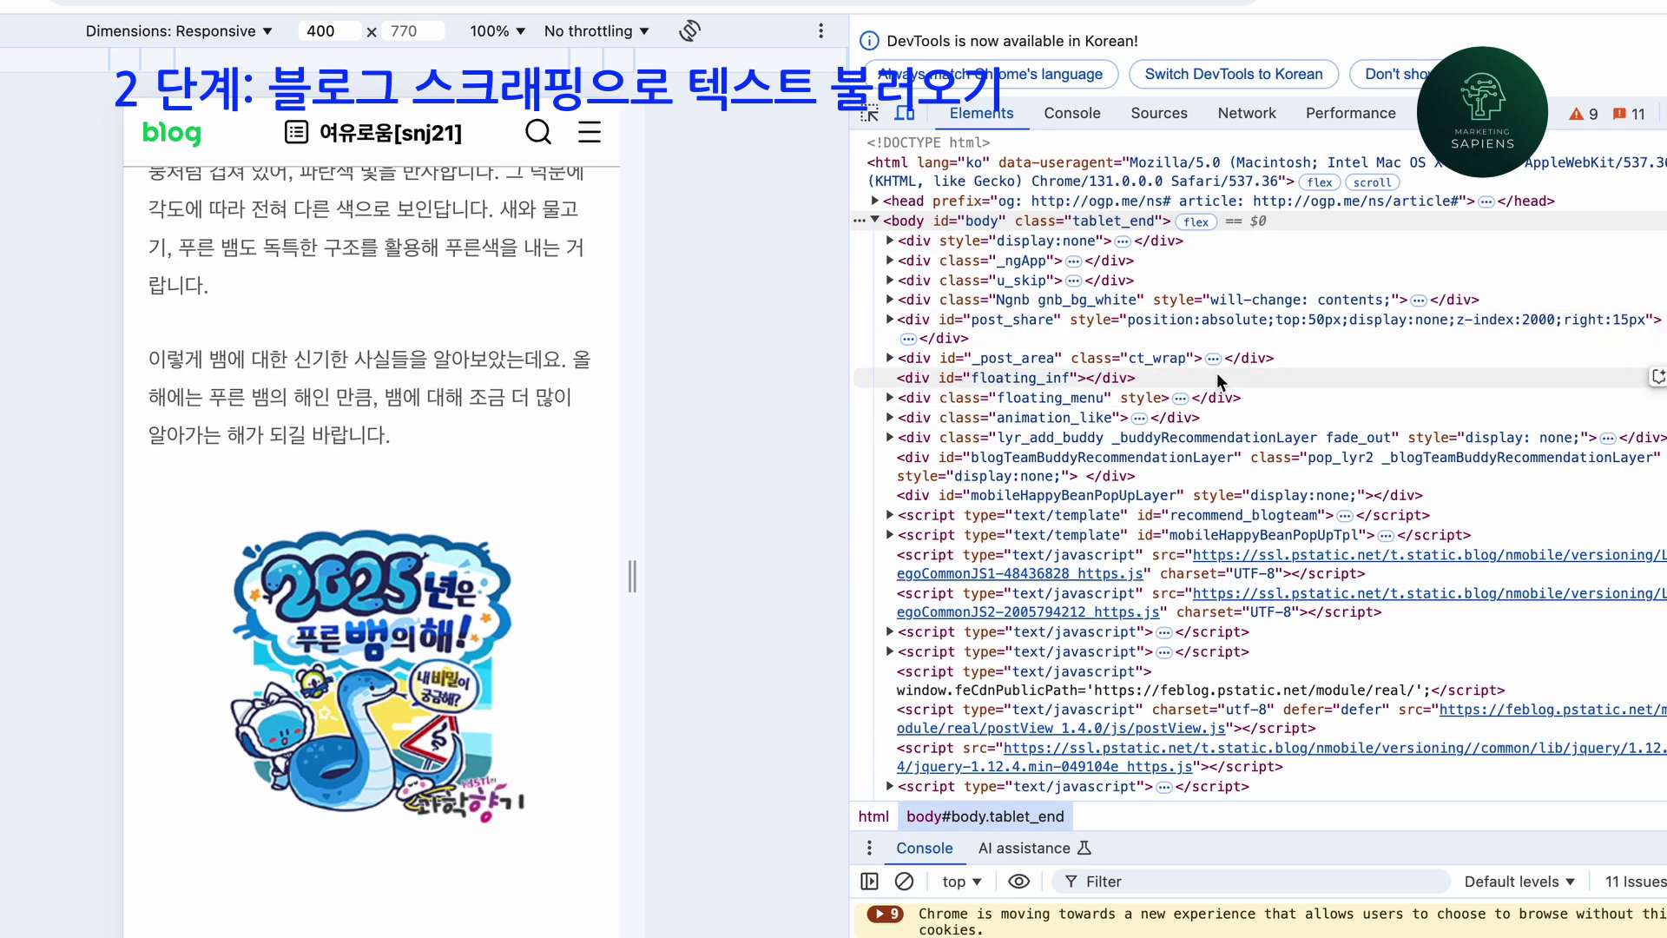
pyautogui.rightClick(1229, 271)
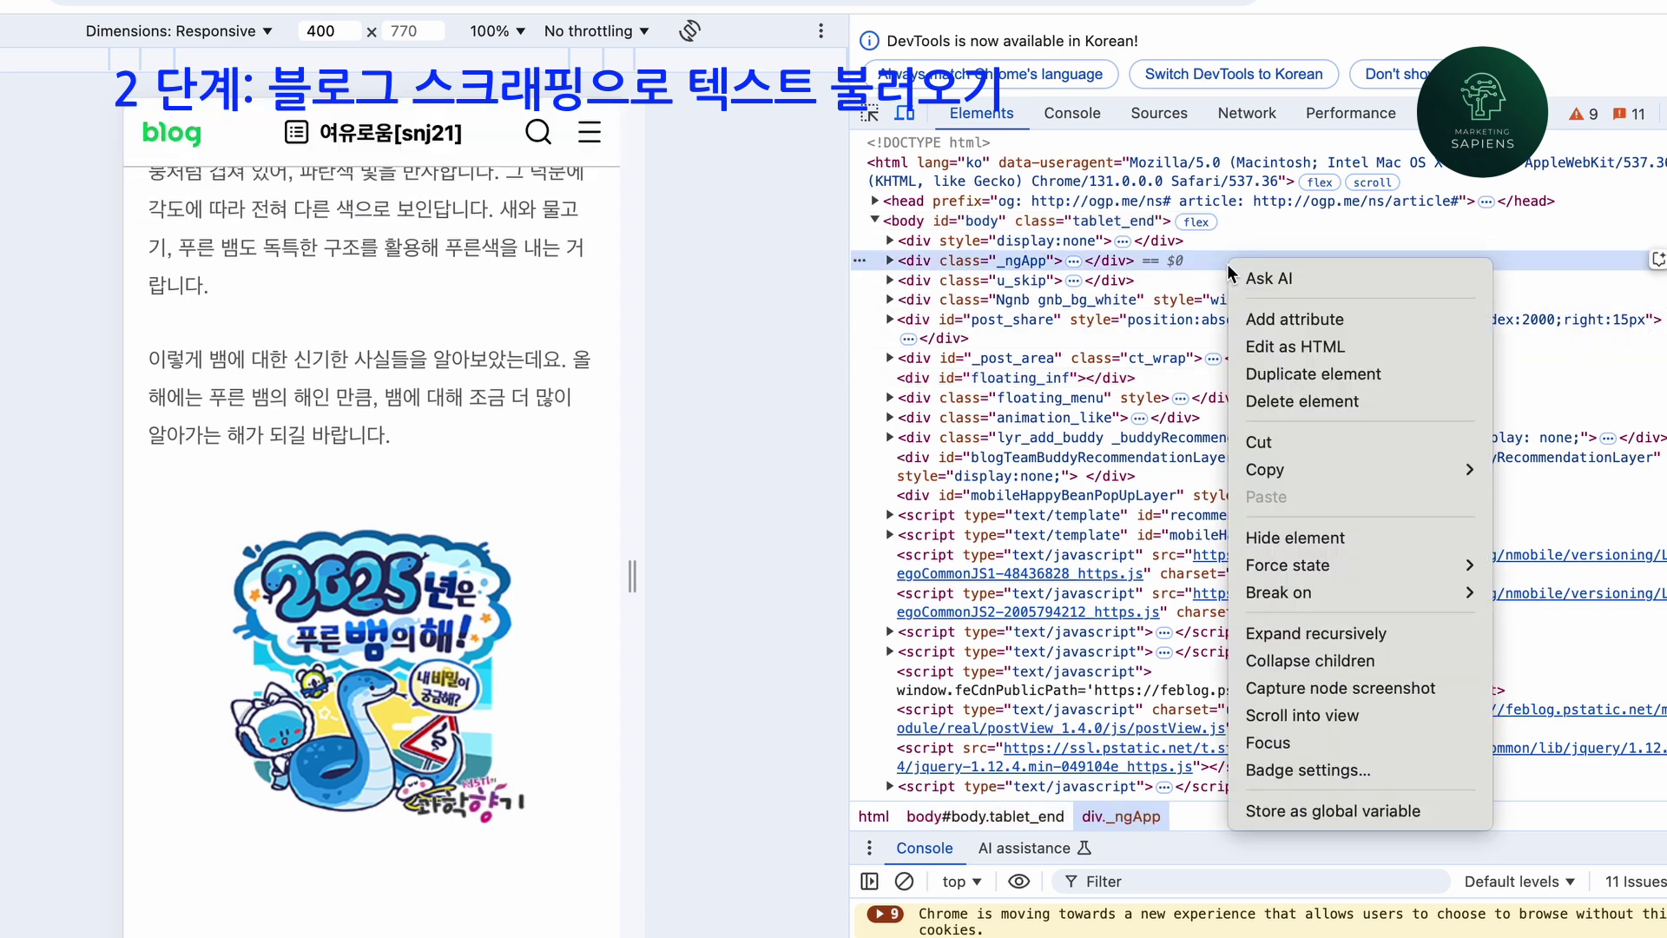
pyautogui.moveTo(1337, 470)
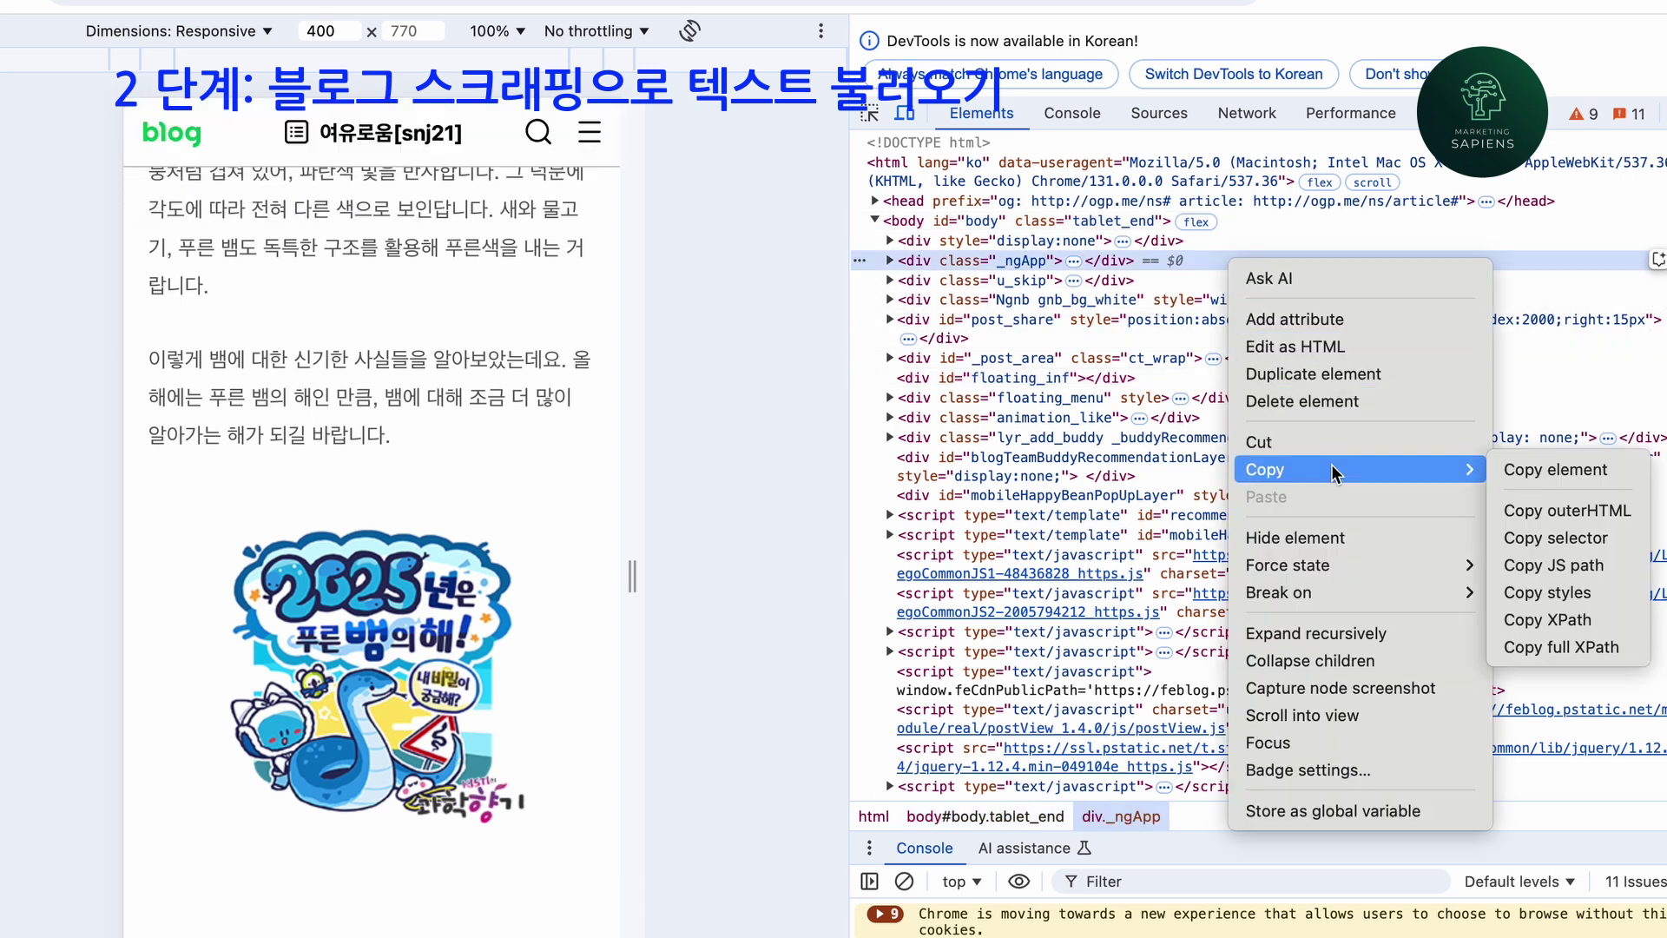
pyautogui.click(1554, 472)
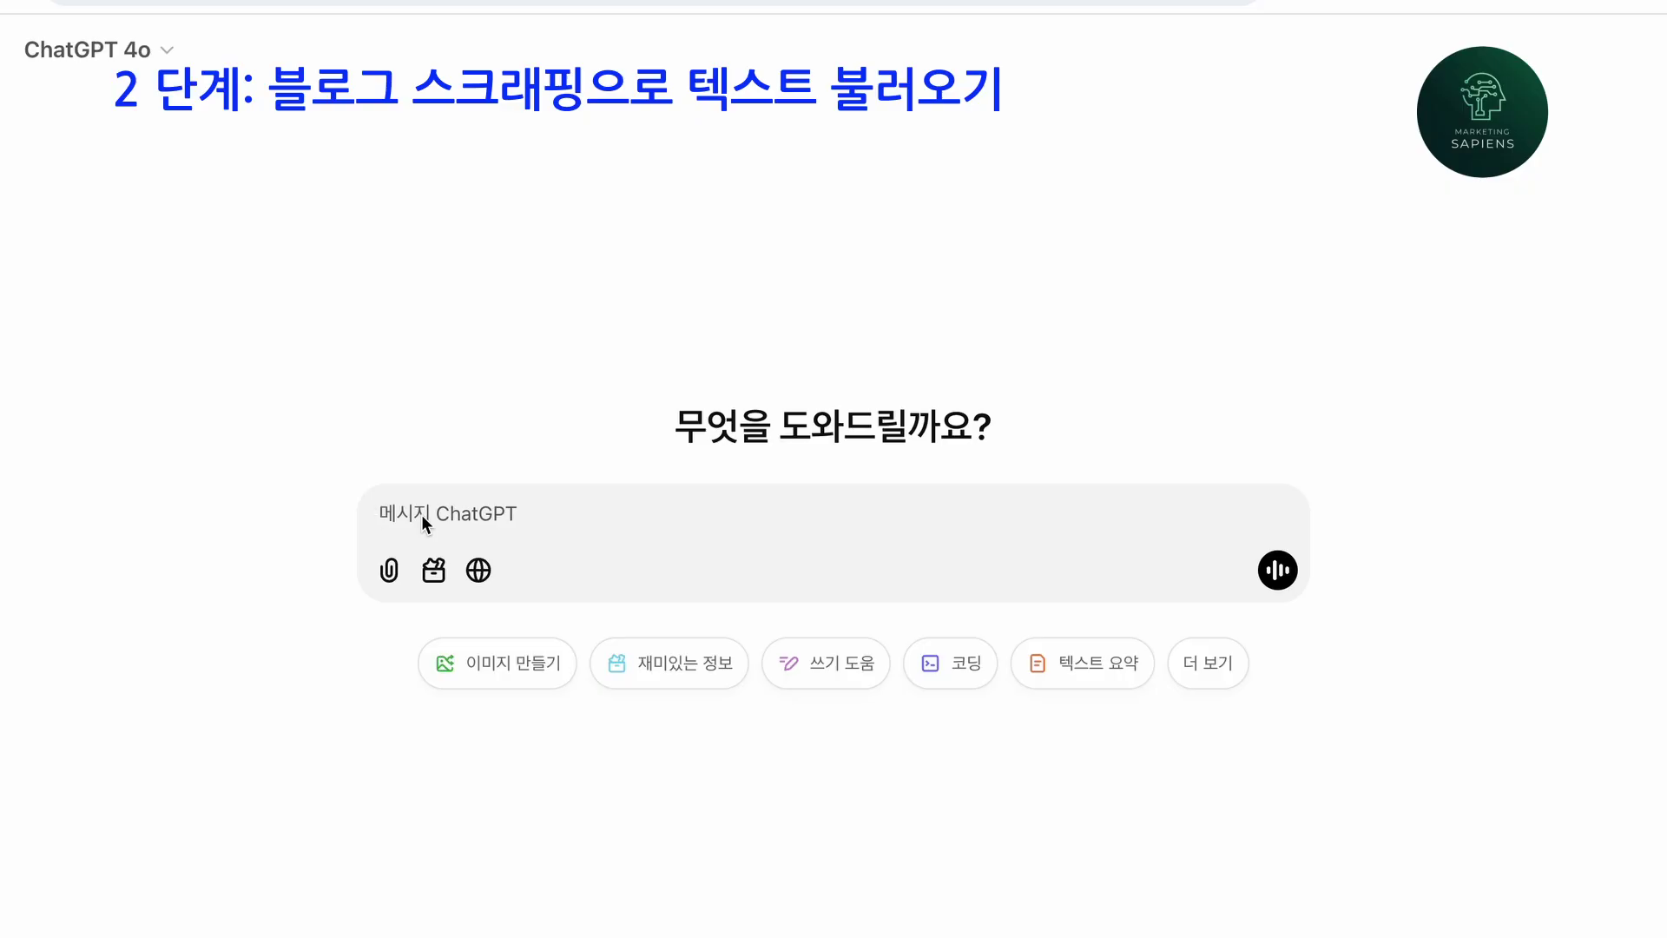
# Switch to ChatGPT and begin a new prompt with the line "구글 스크립트를 짜줘.".
pyautogui.write('쿼글 스클리비')
pyautogui.press('BackSpace')
pyautogui.press('BackSpace')
pyautogui.press('BackSpace')
pyautogui.press('BackSpace')
pyautogui.write('크립트를 짜줘')
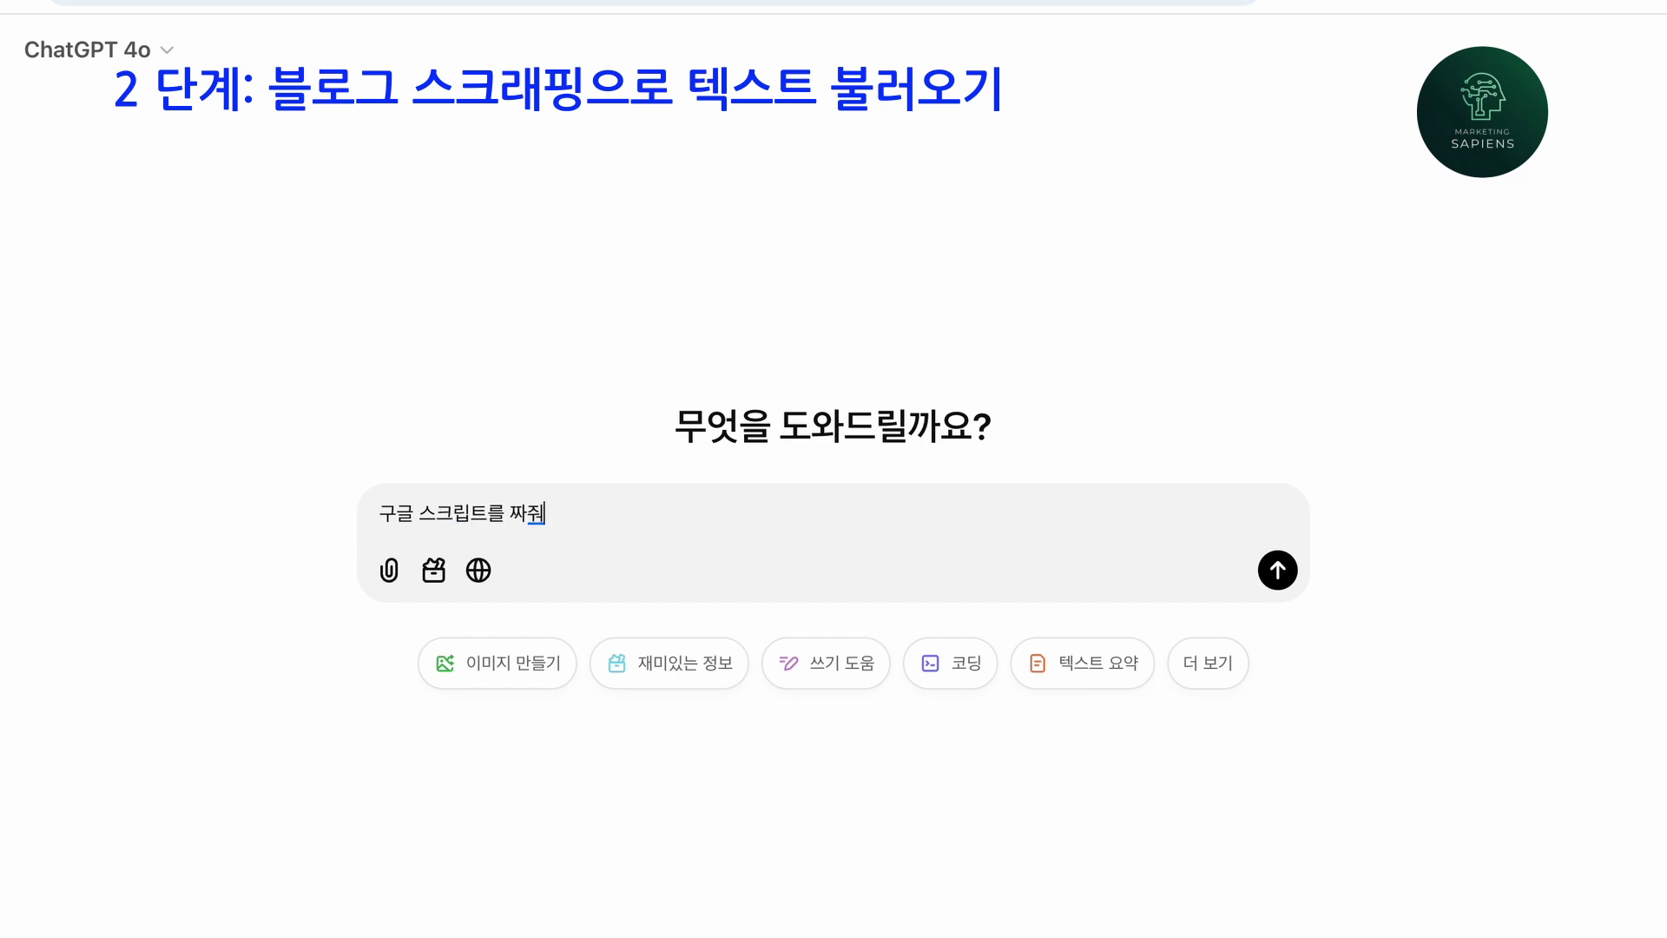
pyautogui.write('.')
pyautogui.hotkey('shift', 'Return')
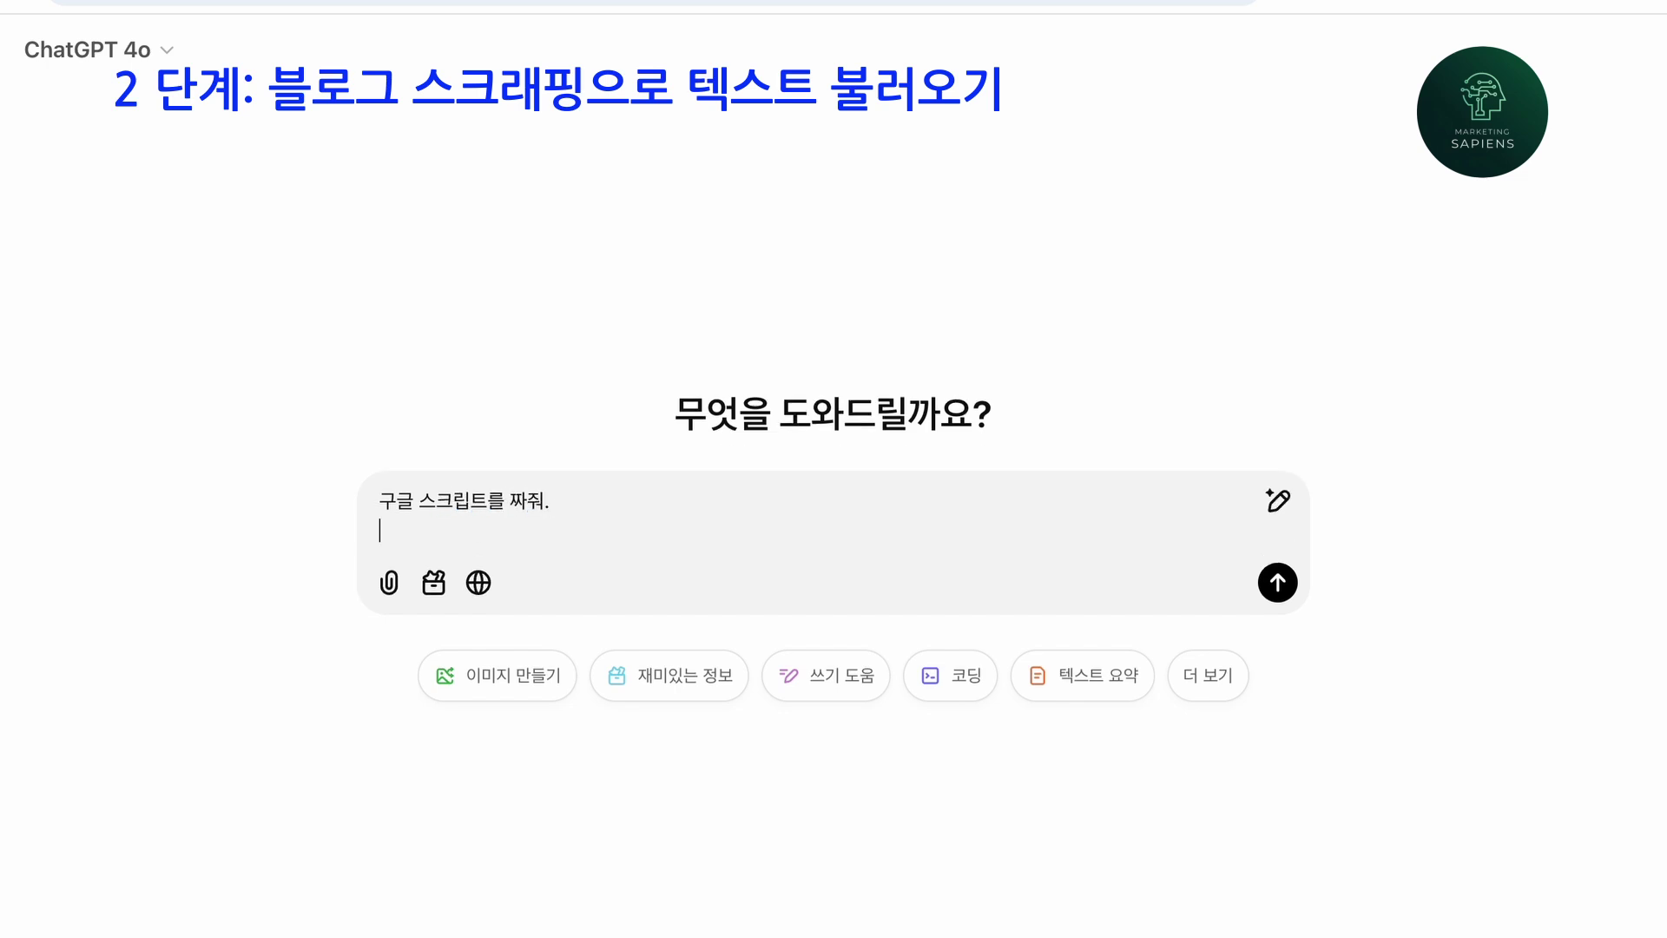
# Add the prompt line "다음 샘플 HTML을 분석해." asking for an analysis of the sample HTML.
pyautogui.write('다음 샘프')
pyautogui.write('ㄹ')
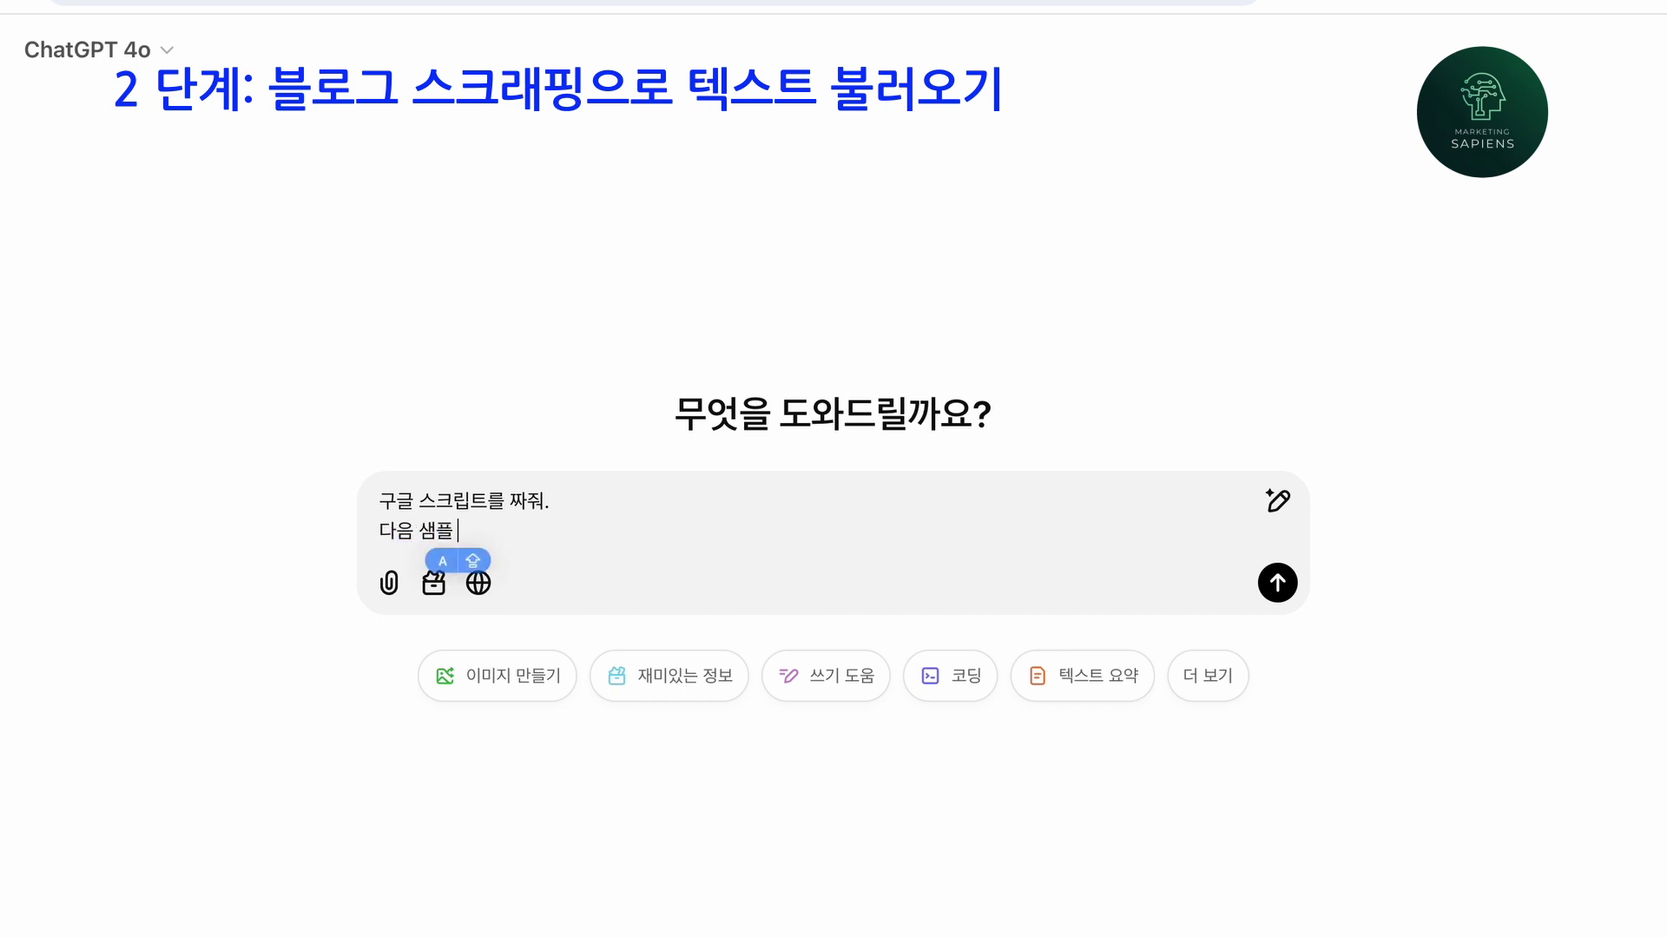
pyautogui.write(' HTM')
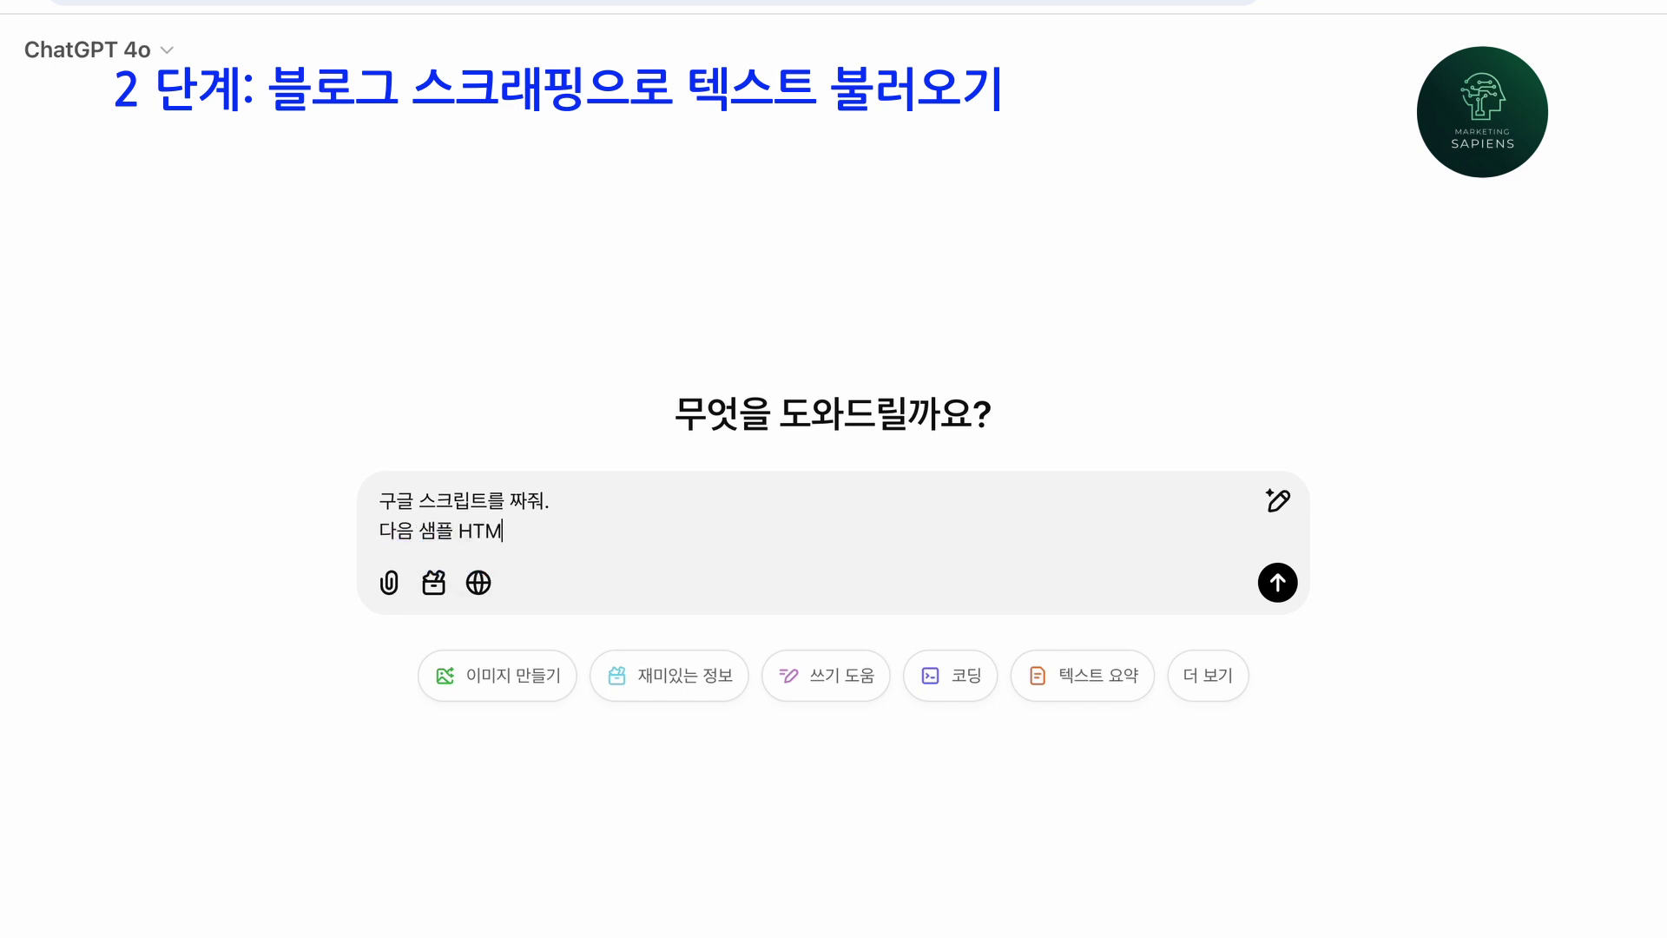
pyautogui.write('Ldmf')
pyautogui.press('BackSpace')
pyautogui.press('BackSpace')
pyautogui.press('BackSpace')
pyautogui.write('을 분석해.')
pyautogui.hotkey('shift', 'Return')
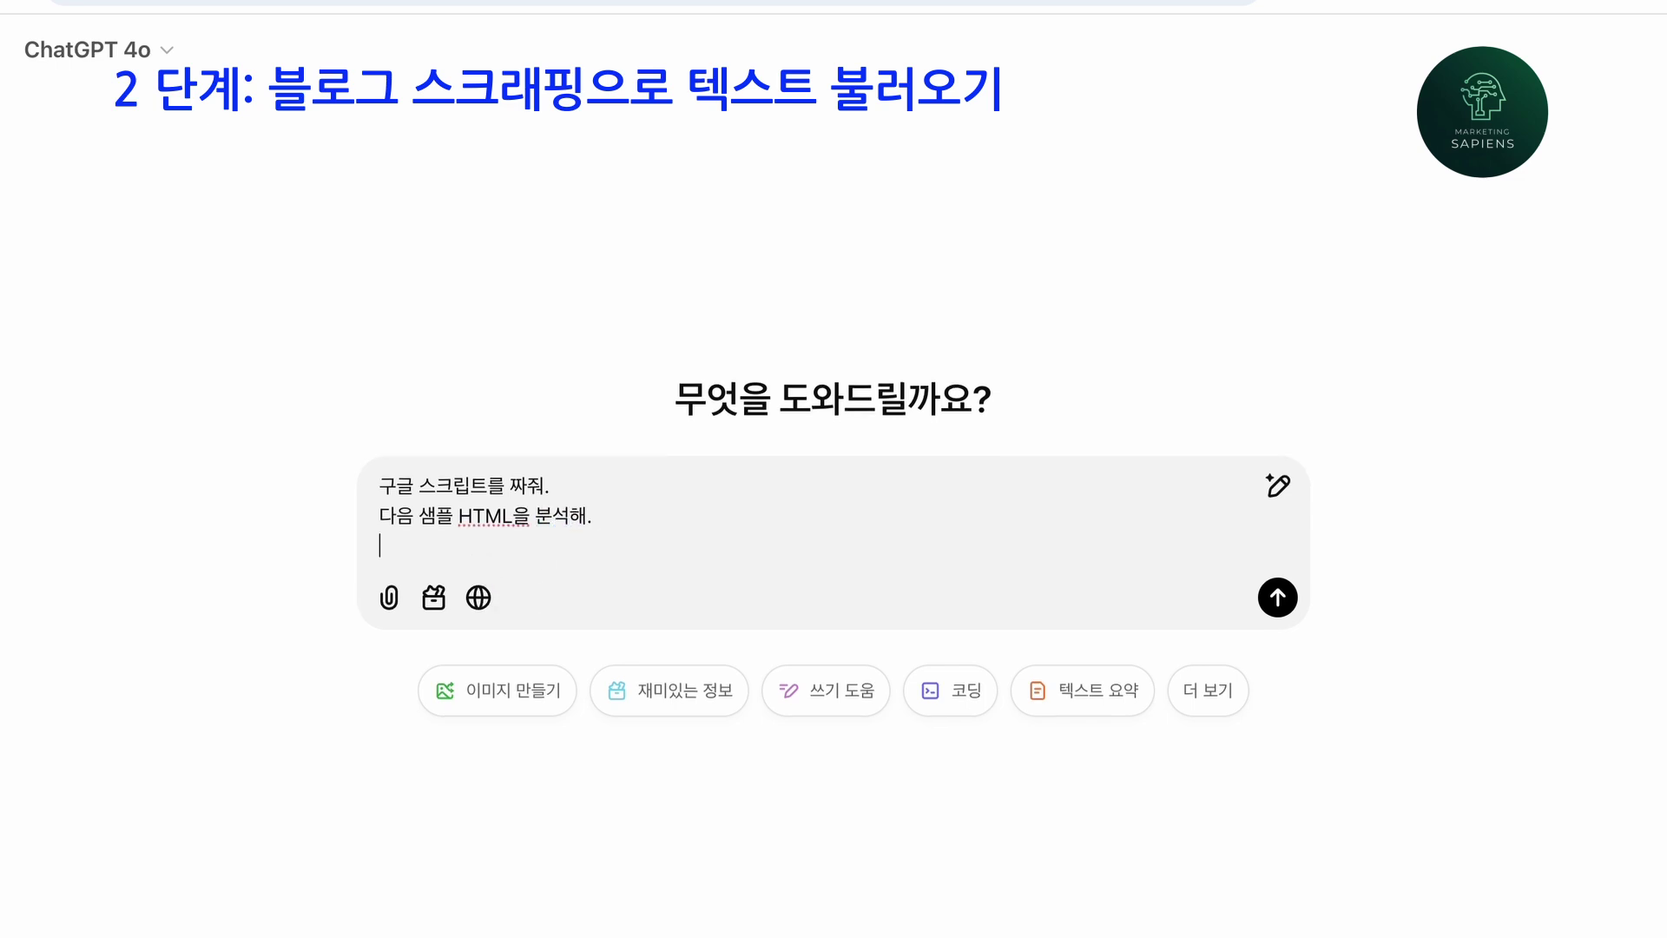
# Begin the prompt's third line with 텍스트의 시작은 and an opening quotation mark.
pyautogui.write('보')
pyautogui.press('BackSpace')
pyautogui.press('BackSpace')
pyautogui.write('텍스트의 싷')
pyautogui.press('BackSpace')
pyautogui.press('BackSpace')
pyautogui.press('BackSpace')
pyautogui.write('싷')
pyautogui.write('작은')
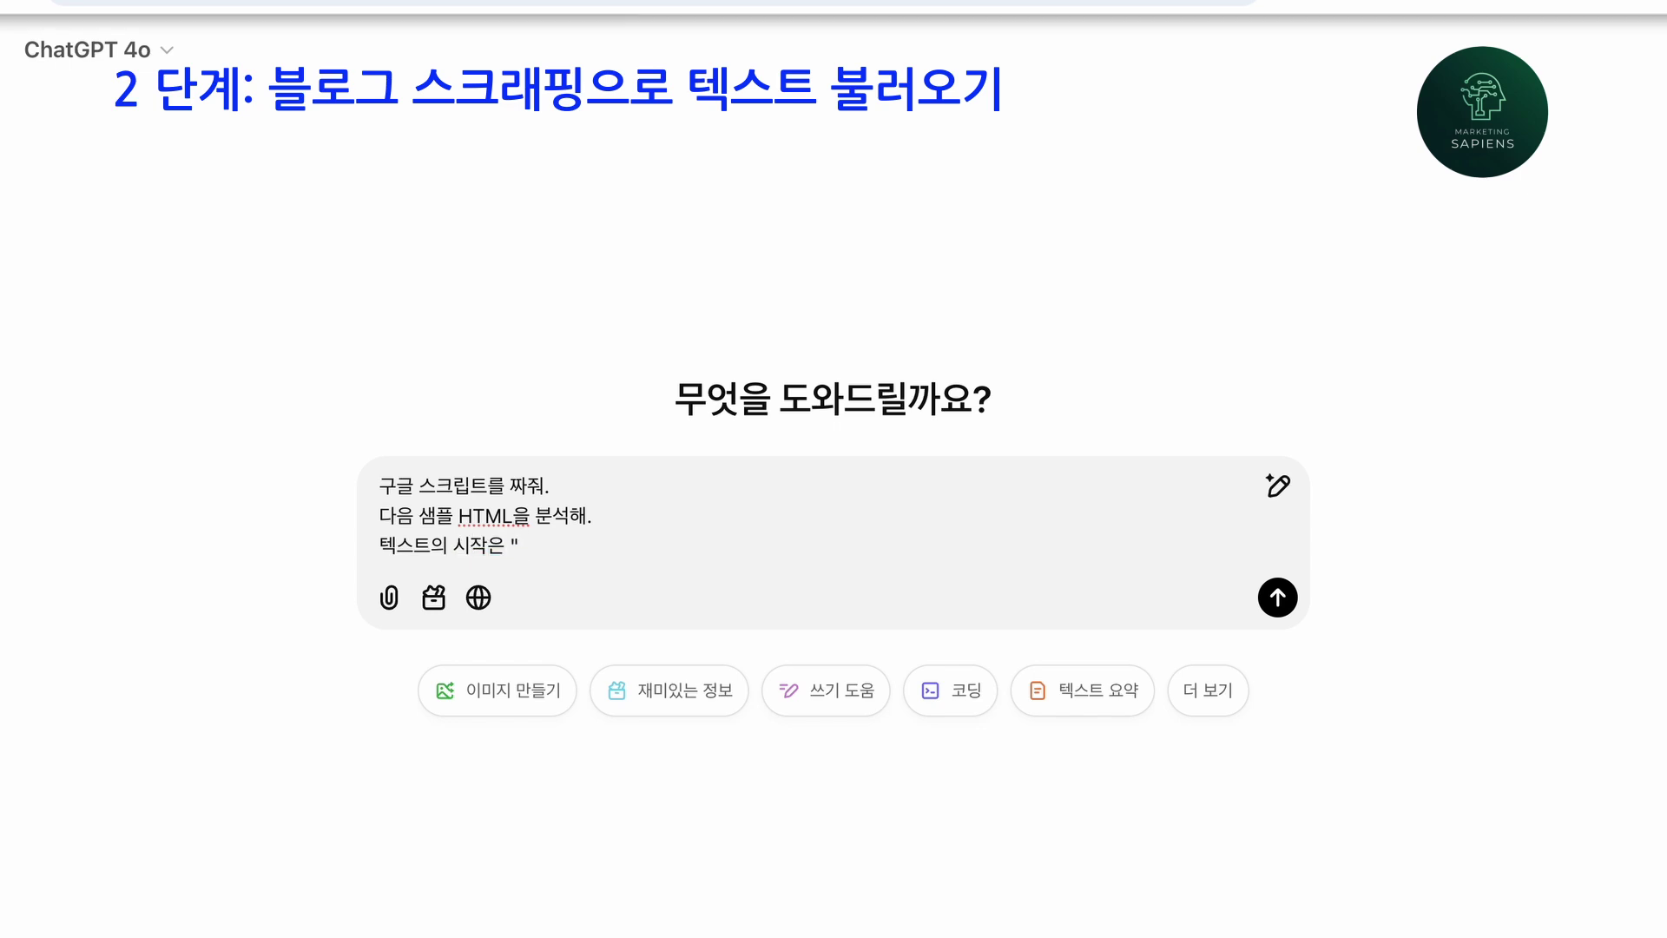
# Copy "어느덧 2525년 새해가 밝았습니다" from the yellow sticky note into the prompt's 텍스트의 시작은 line.
pyautogui.click(0, 0)
pyautogui.click(17, 287)
pyautogui.scroll(-5, 17, 287)
pyautogui.scroll(-3, 87, 243)
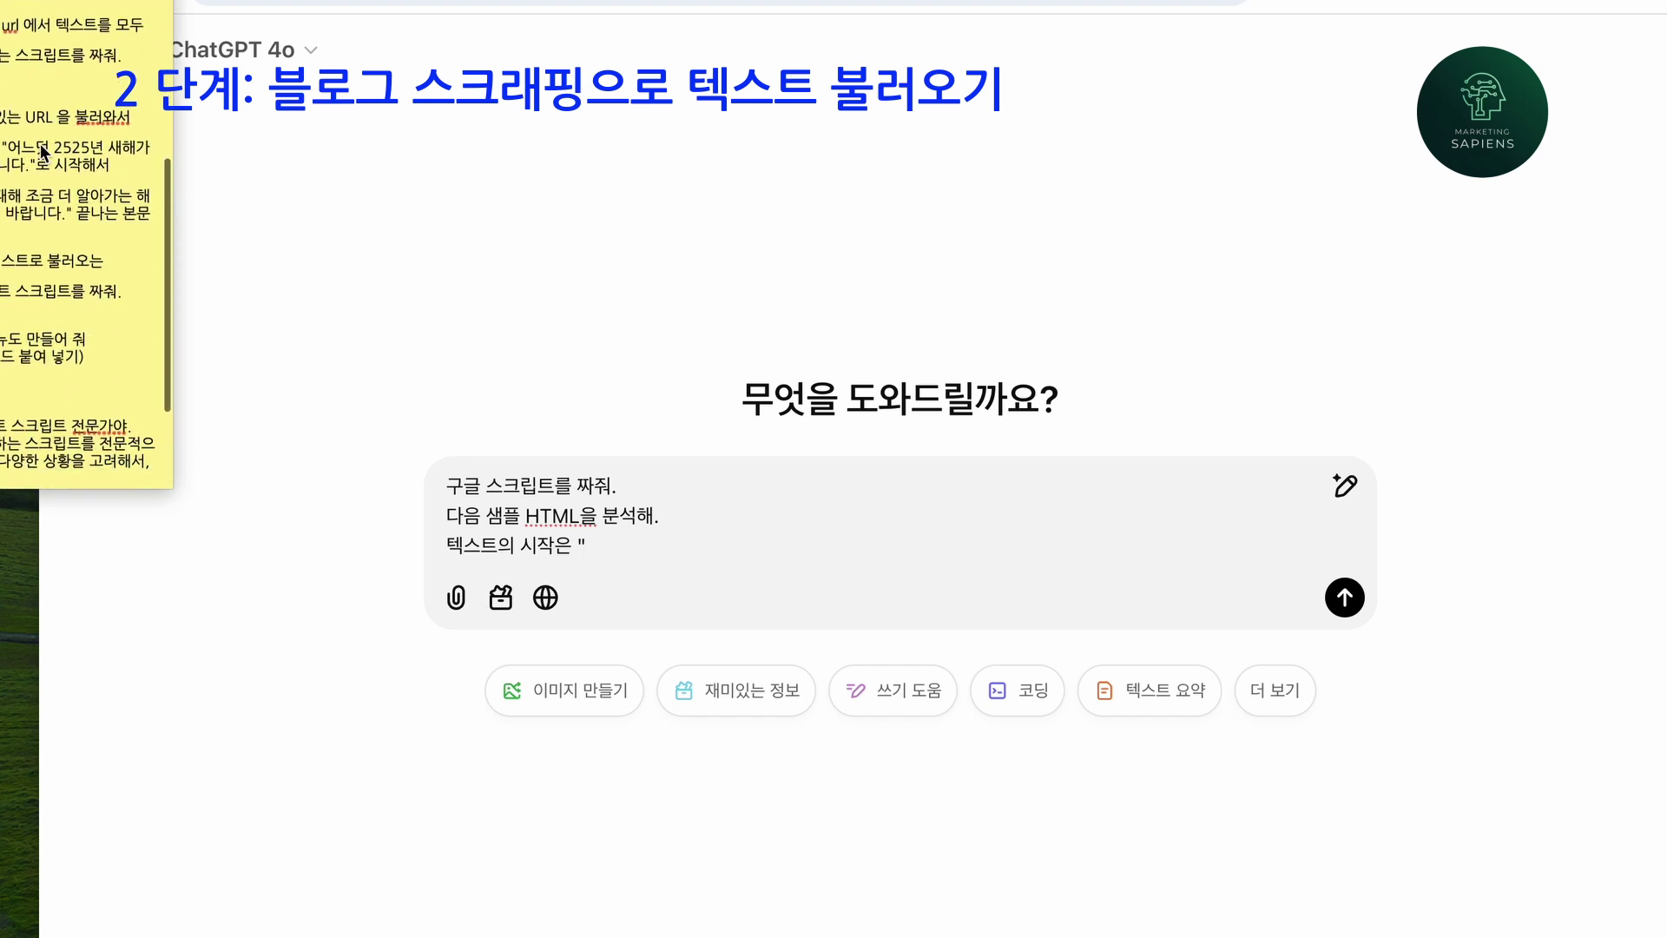
pyautogui.moveTo(5, 146); pyautogui.dragTo(57, 170)
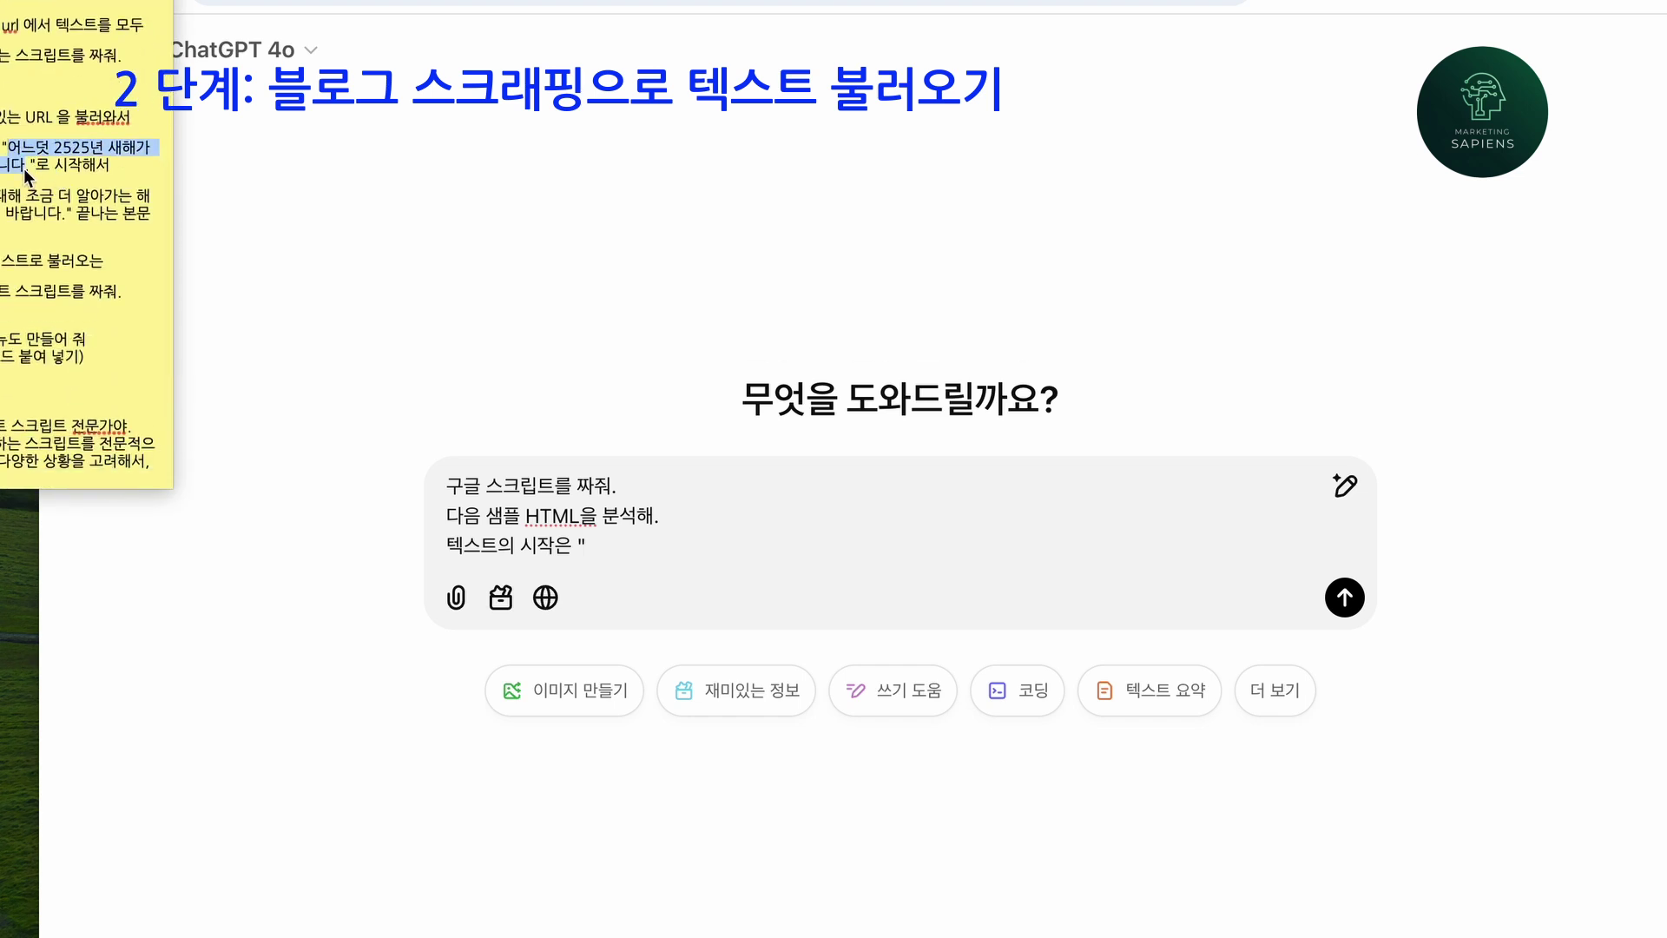
pyautogui.rightClick(23, 167)
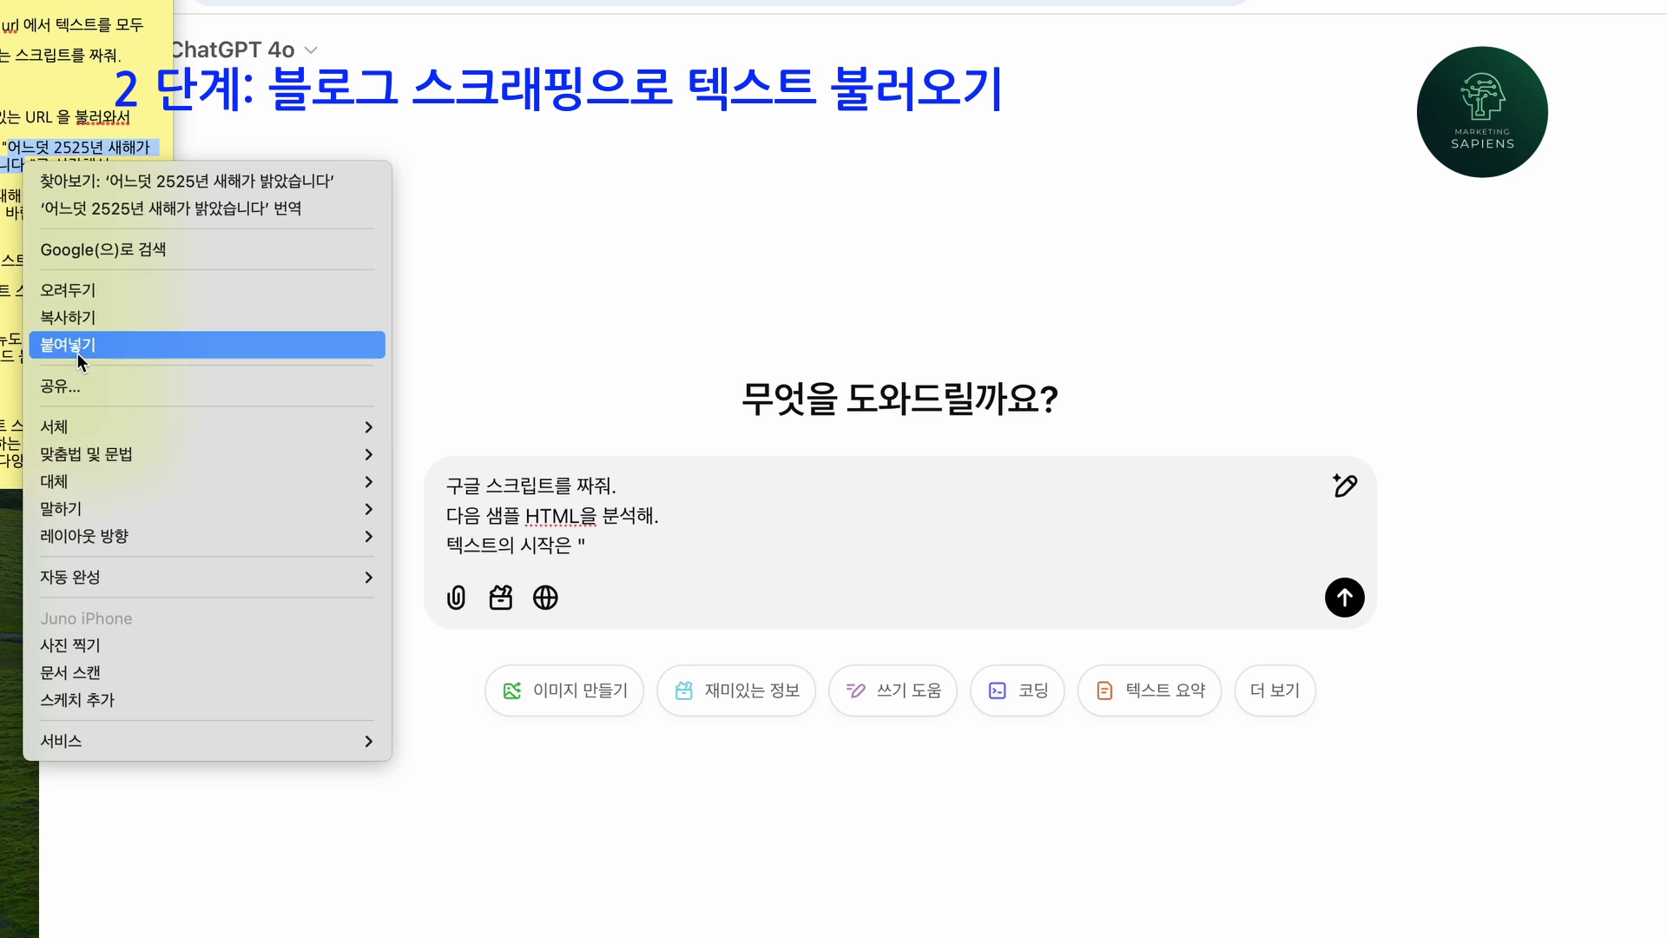
pyautogui.click(103, 316)
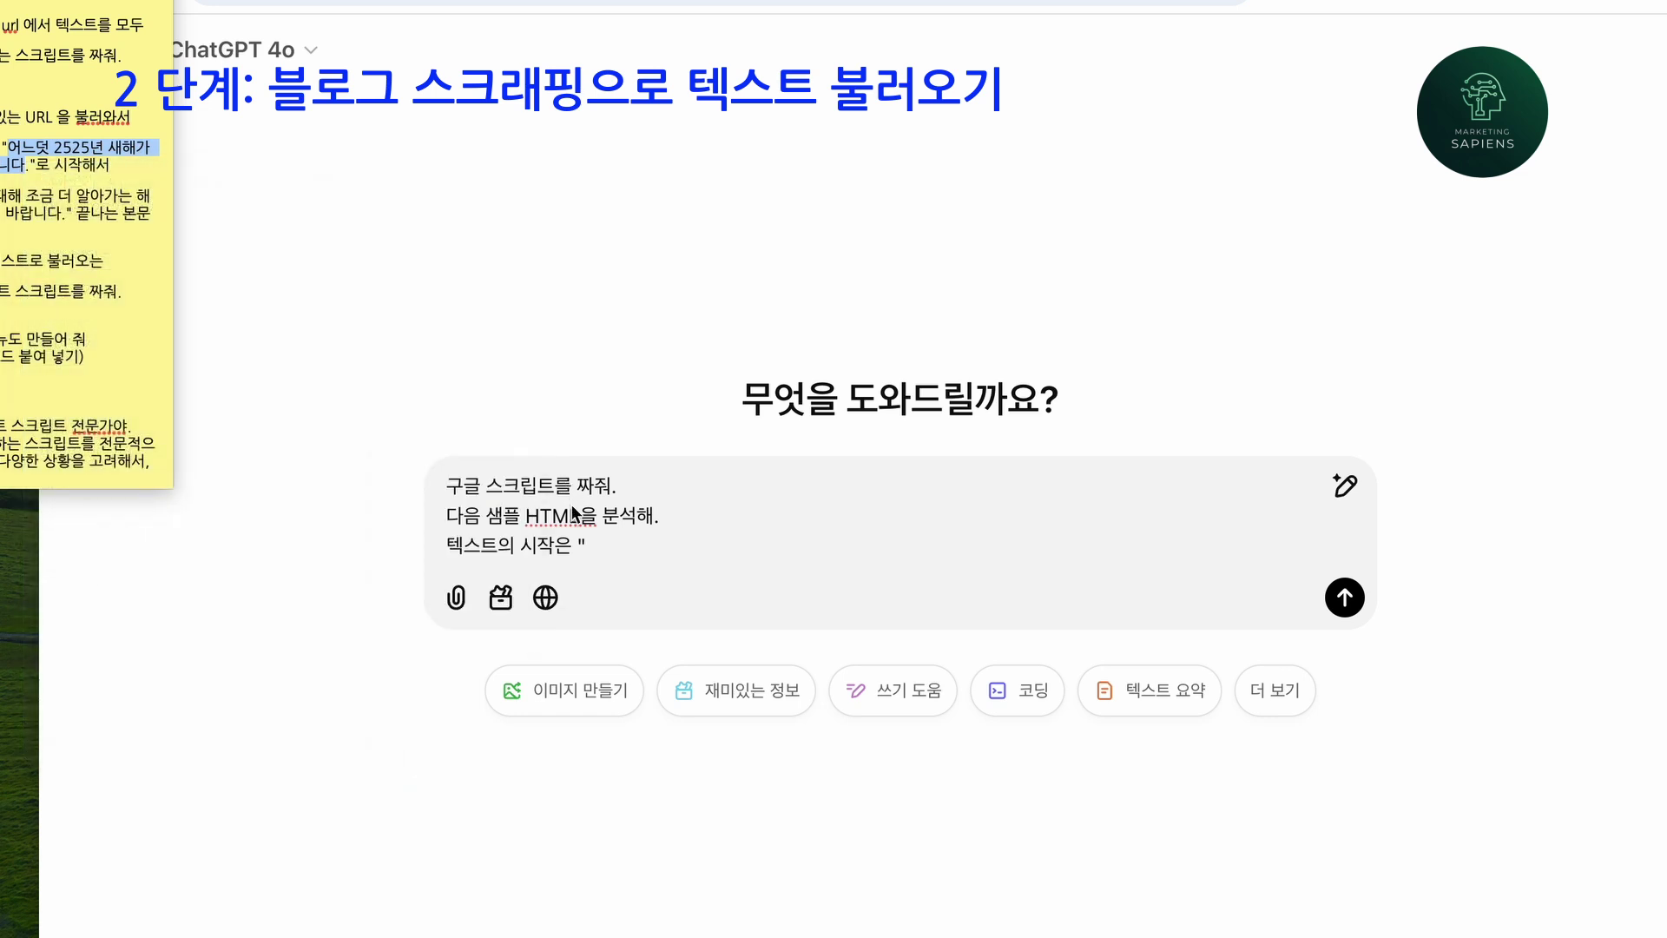
pyautogui.click(613, 543)
pyautogui.rightClick(613, 544)
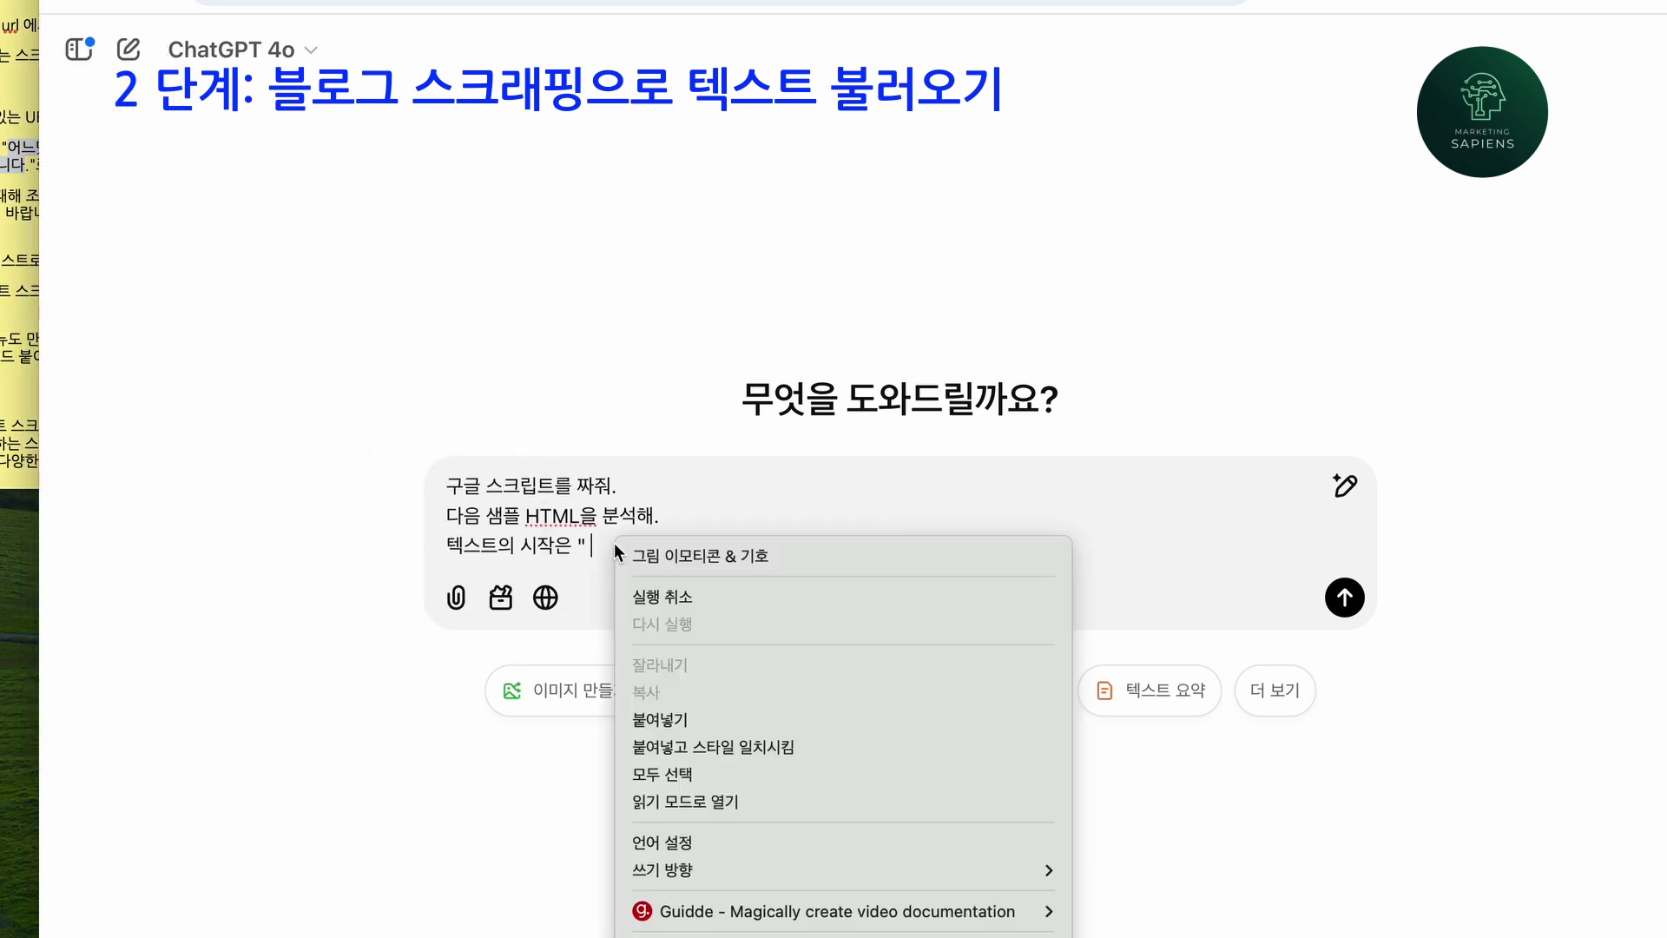
pyautogui.click(702, 721)
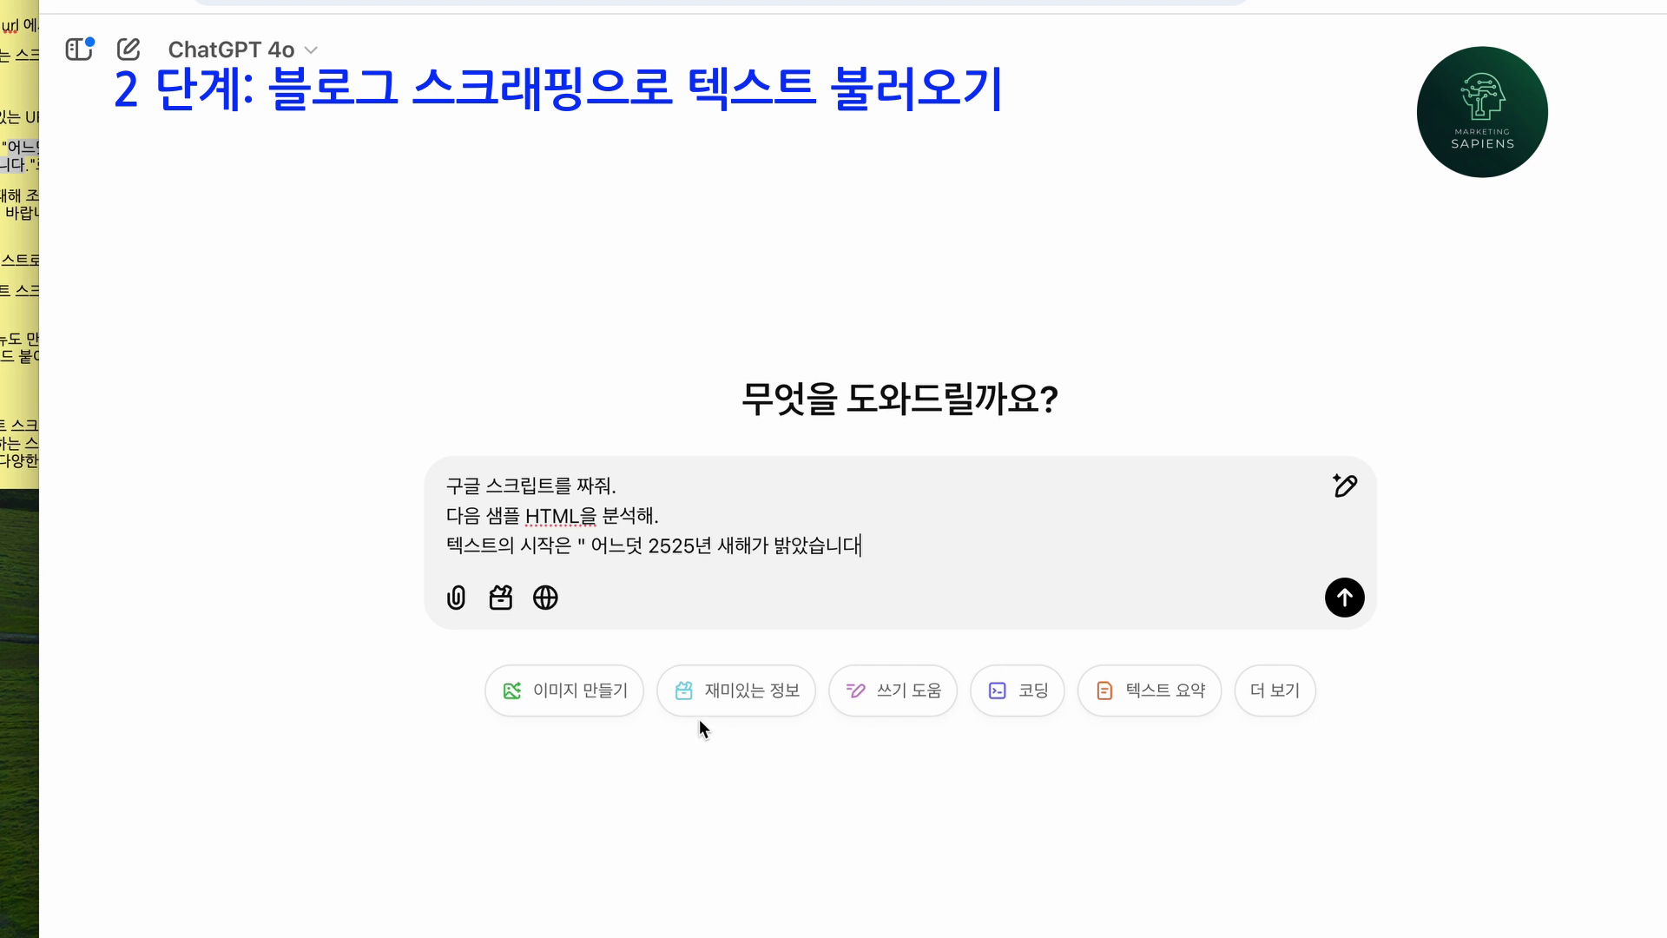
# Correct the year in the pasted opening sentence to 2025 and end it with a period and closing quotation mark.
pyautogui.press('BackSpace')
pyautogui.write('0')
pyautogui.click(885, 546)
pyautogui.write('"')
# Add a 텍스트의 끝은 line quoting "뱀에 대해 조금 더 알아가는 해가 되길 바랍니다." copied from the sticky note.
pyautogui.hotkey('shift', 'Return')
pyautogui.write('텍')
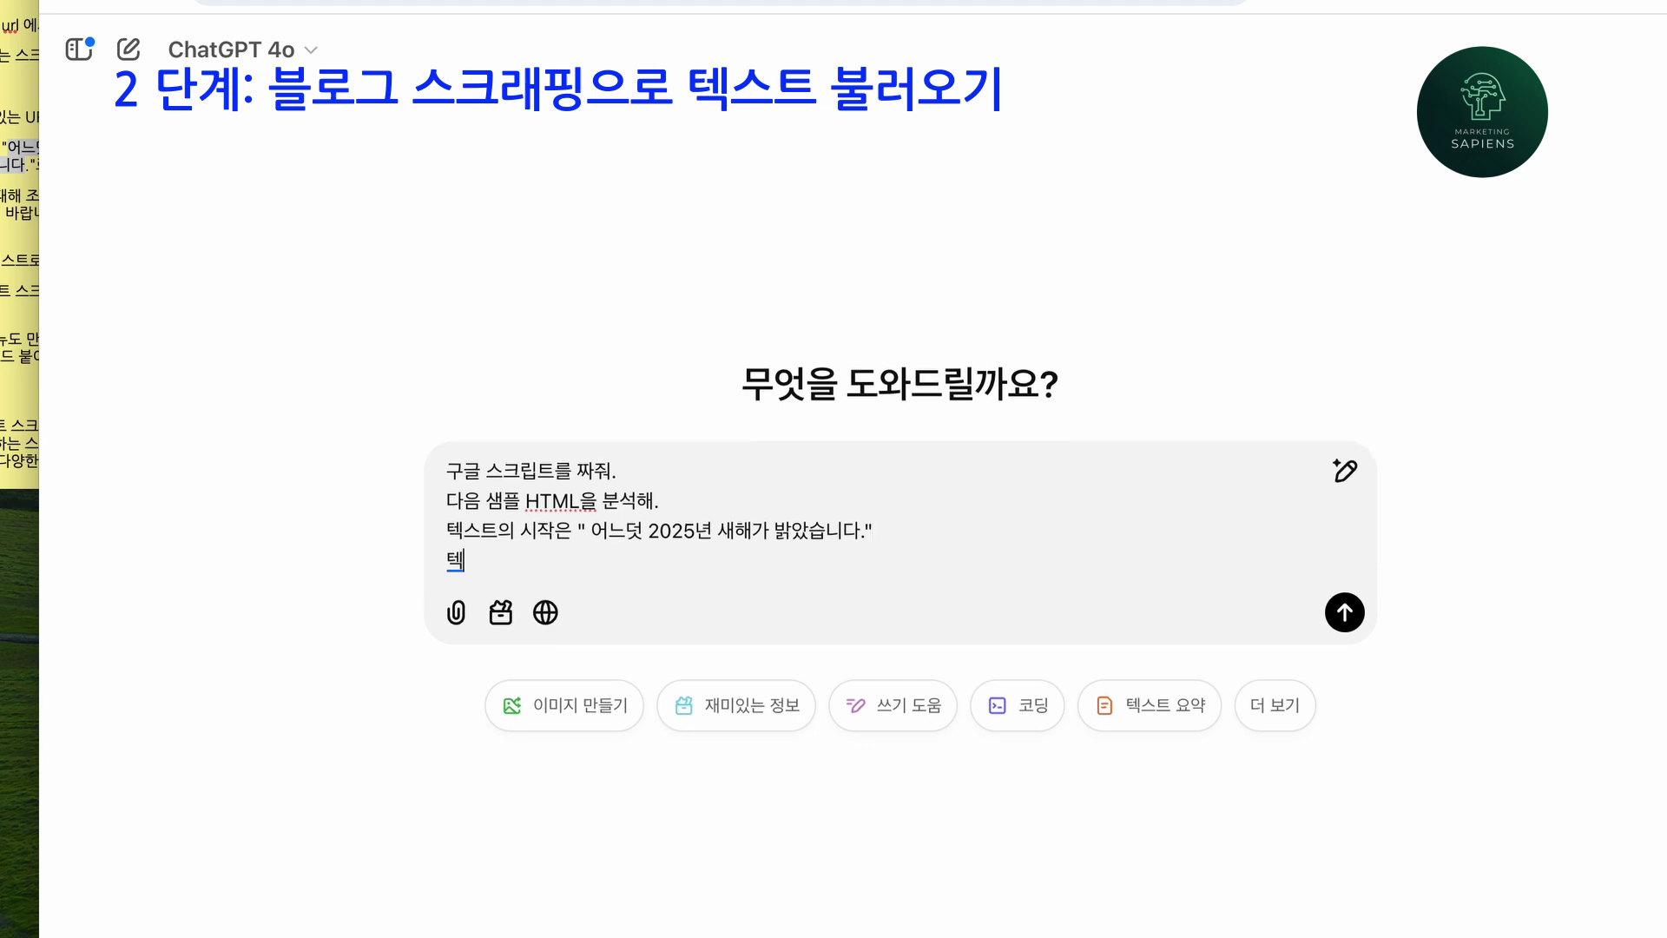
pyautogui.write('스트의 끝은 "')
pyautogui.click(18, 299)
pyautogui.moveTo(2, 196); pyautogui.dragTo(56, 216)
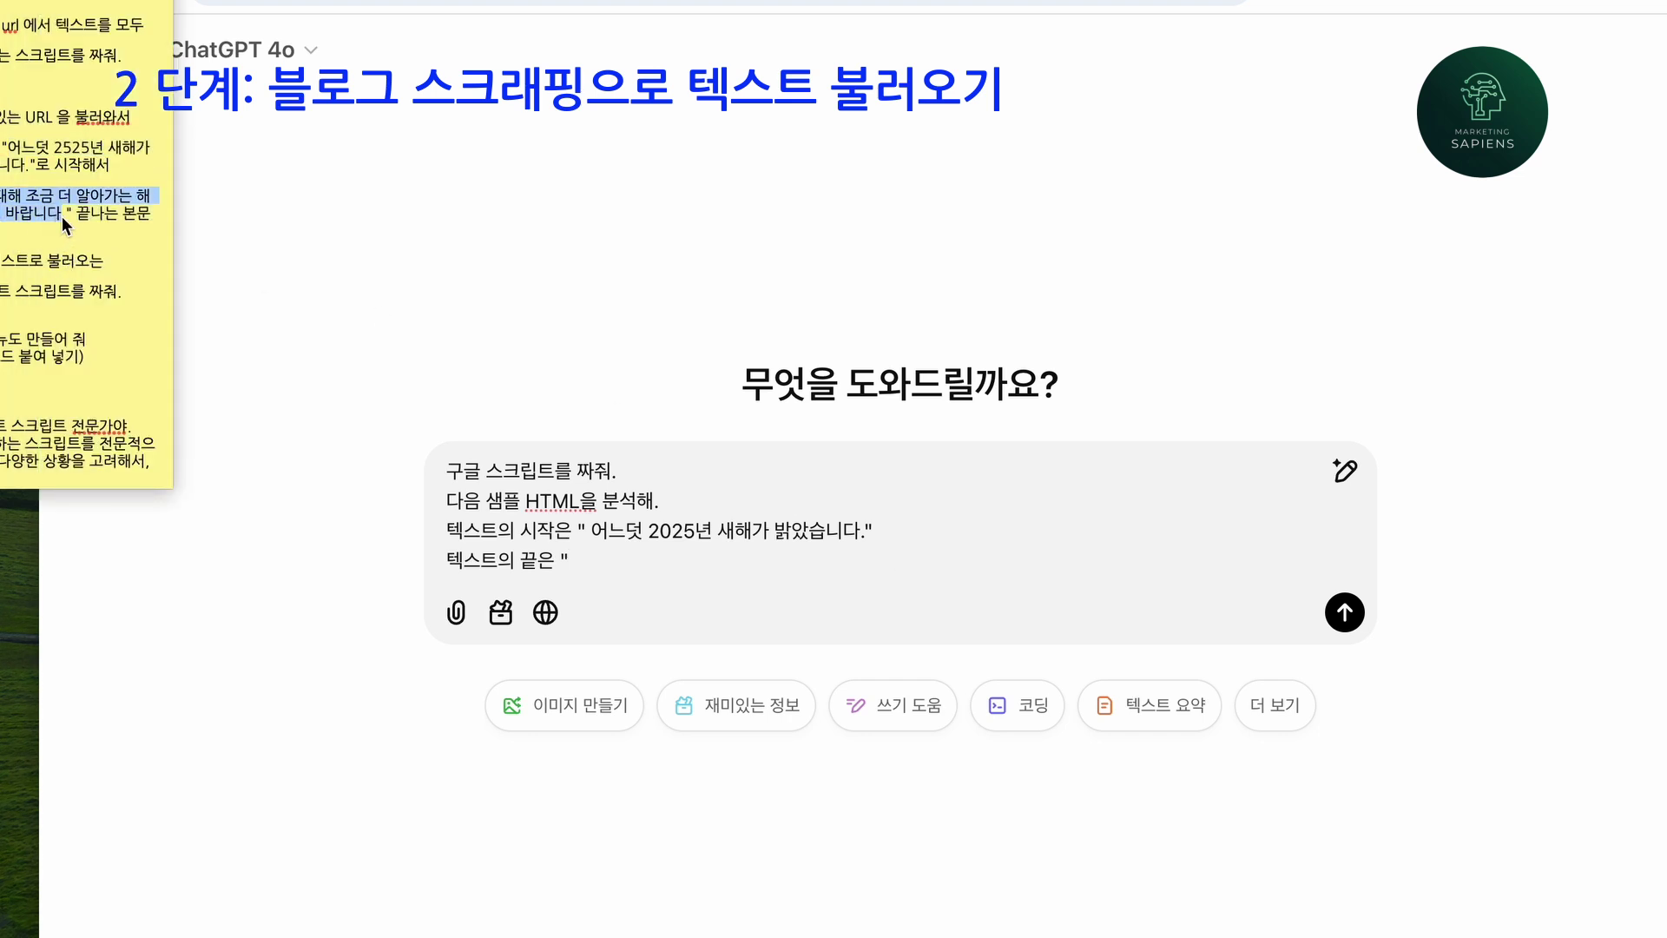
pyautogui.rightClick(60, 215)
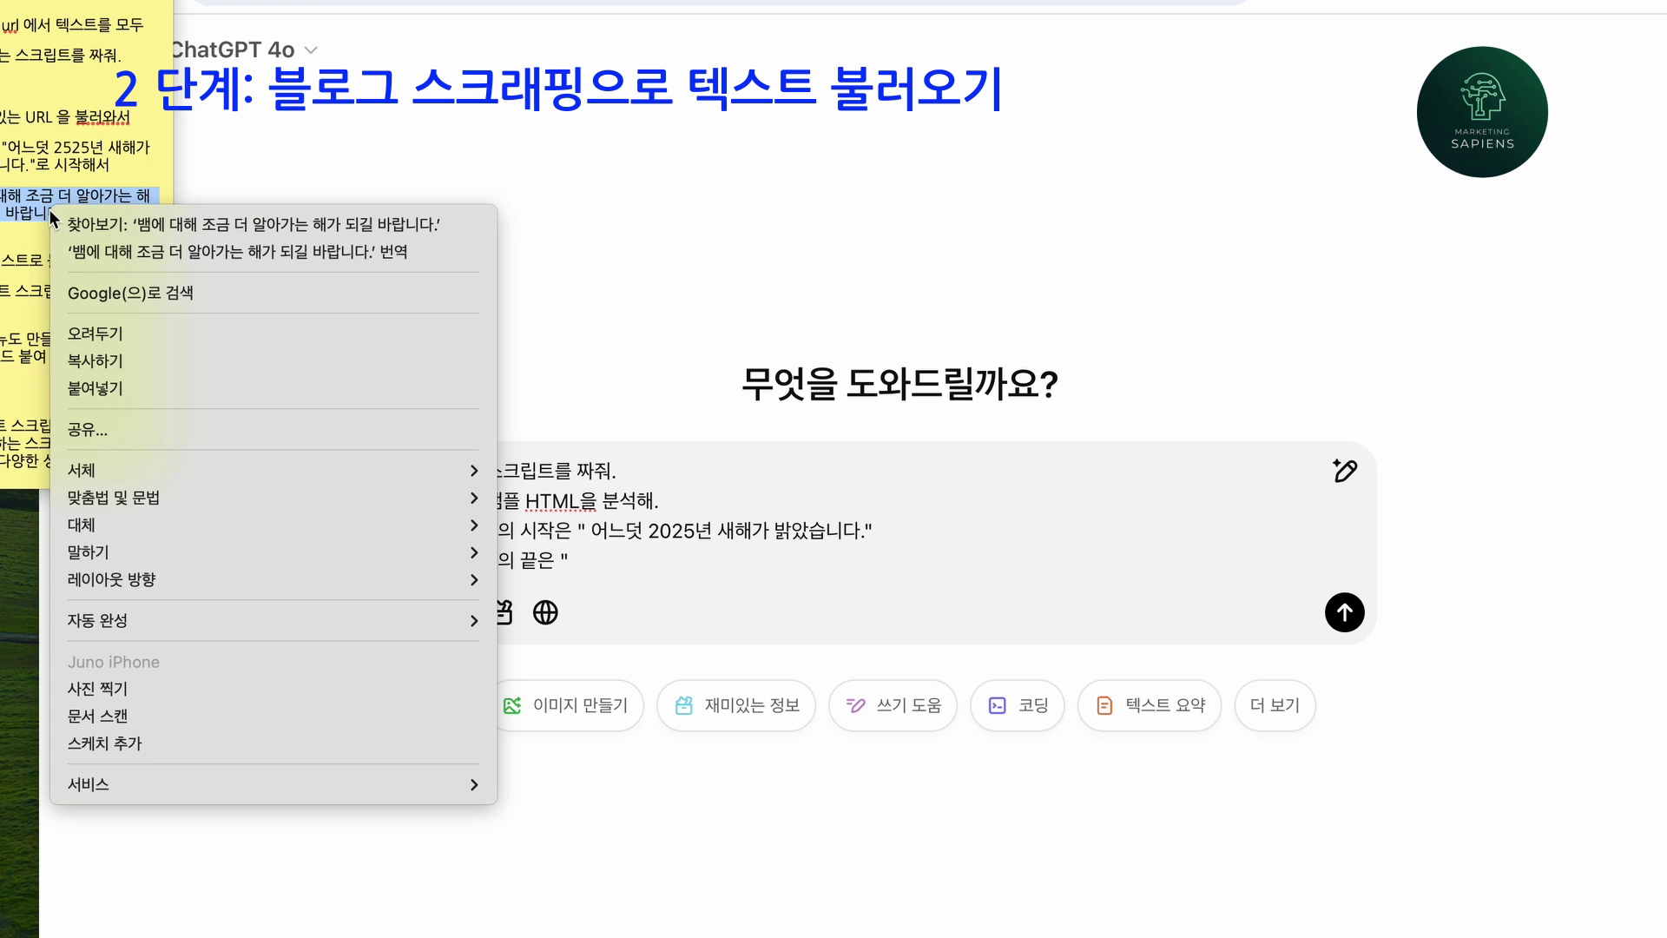
pyautogui.click(101, 360)
pyautogui.click(627, 534)
pyautogui.rightClick(614, 550)
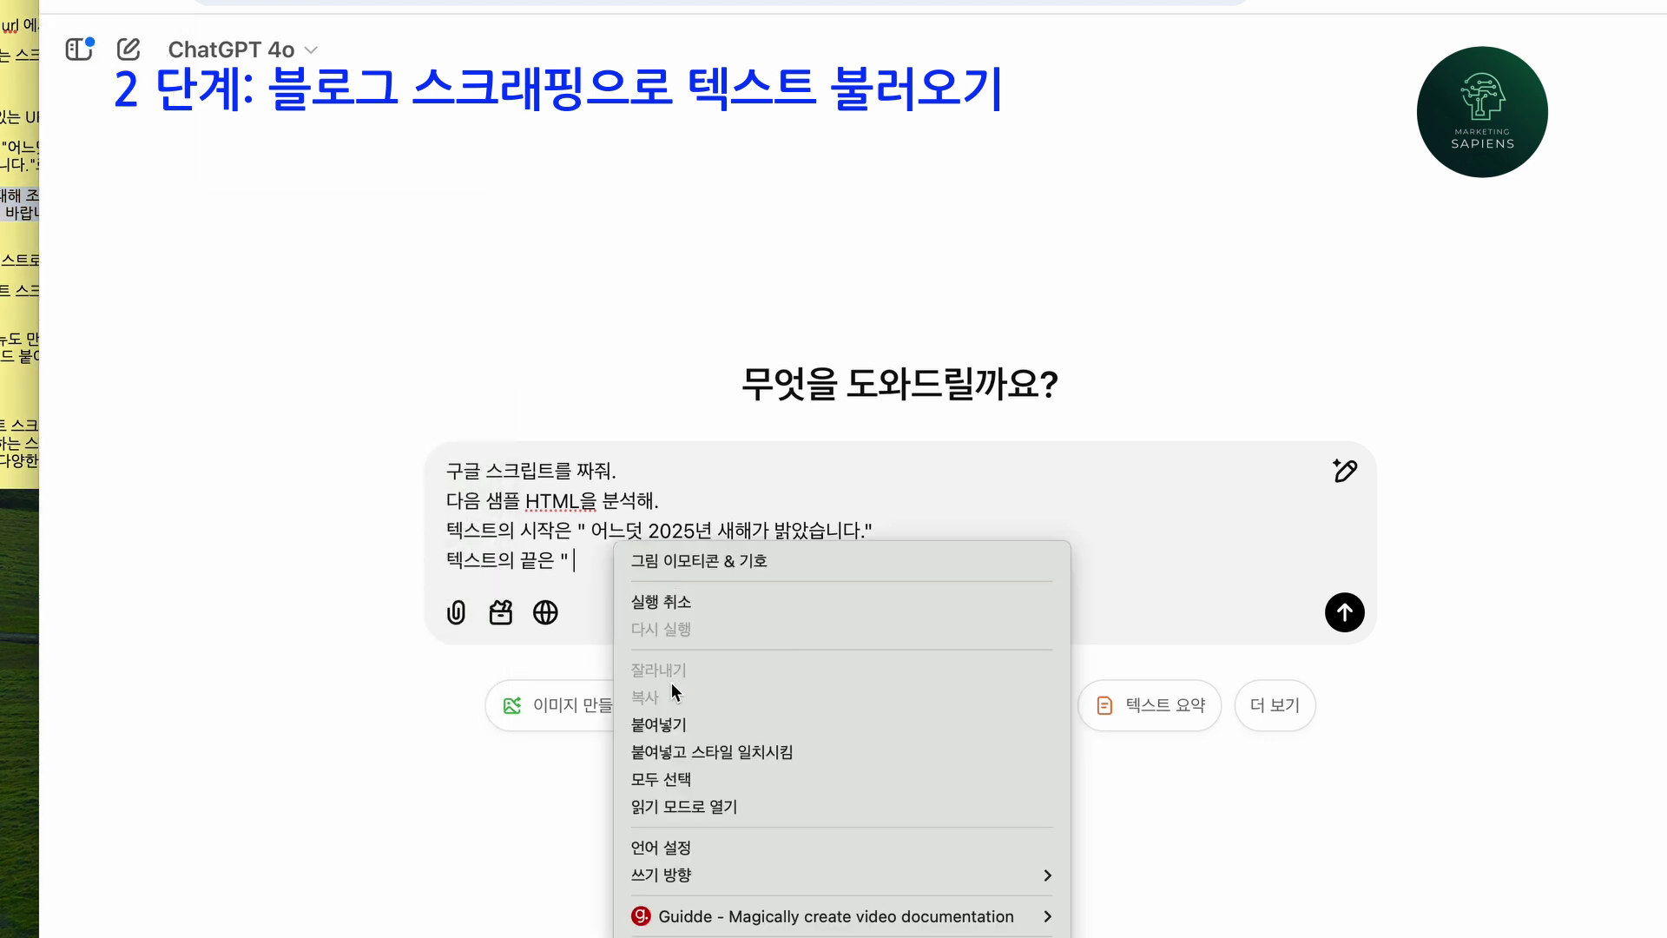
pyautogui.click(675, 724)
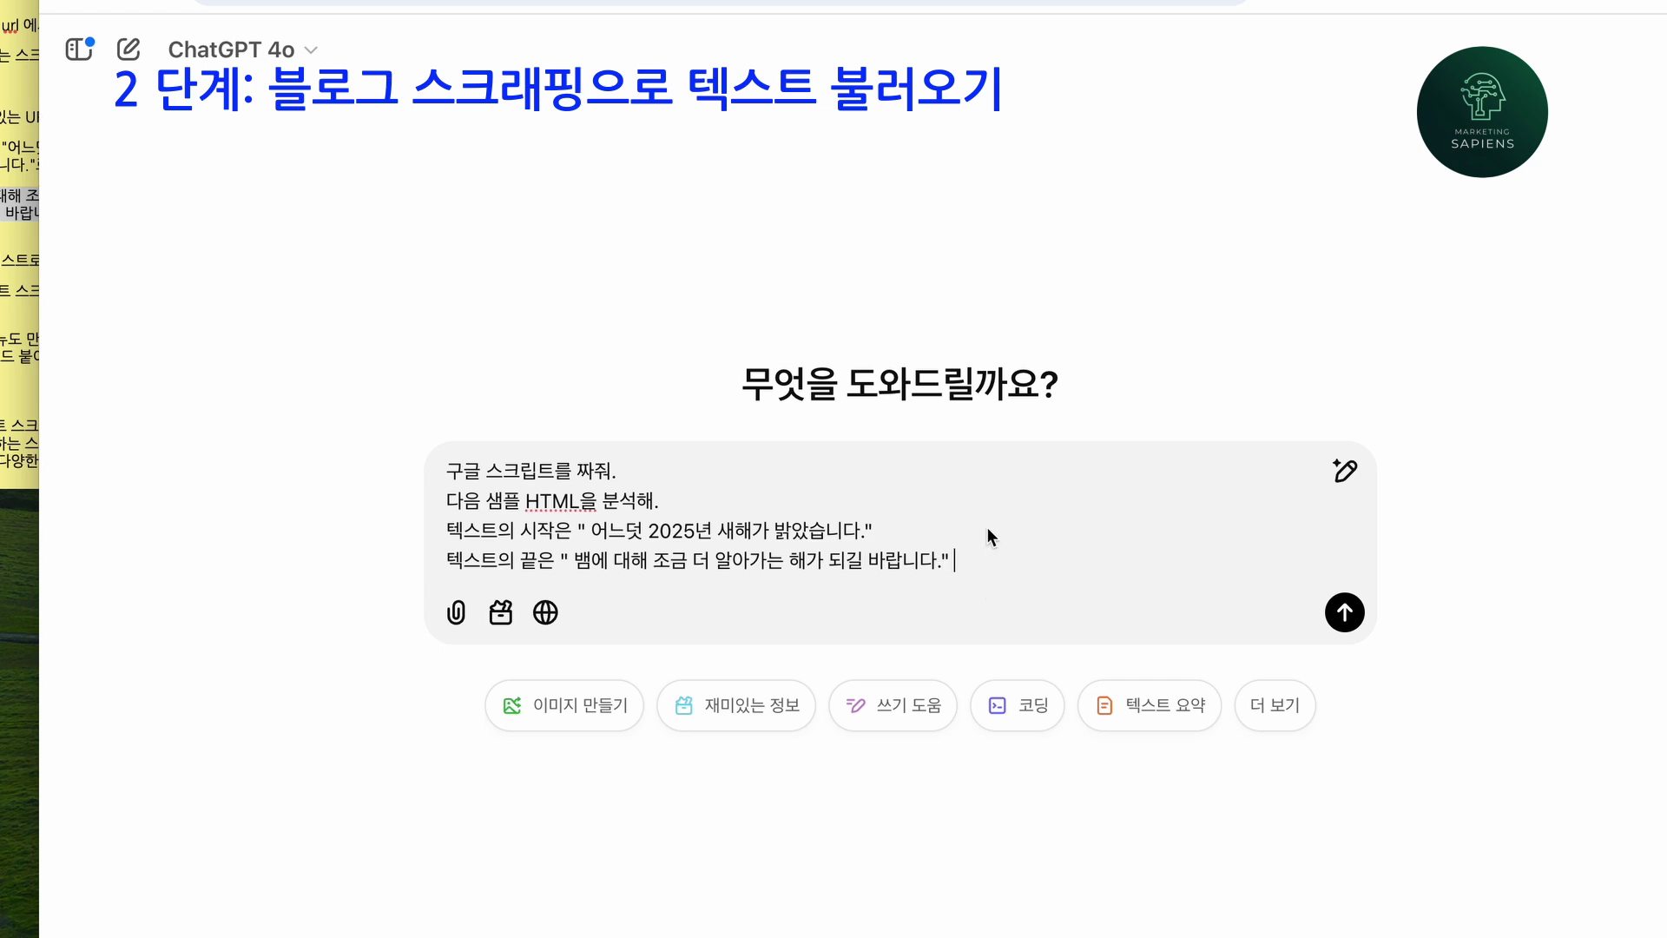
# Switch back to the inspected blog post and check the opening sentence of its body text.
pyautogui.click(1303, 0)
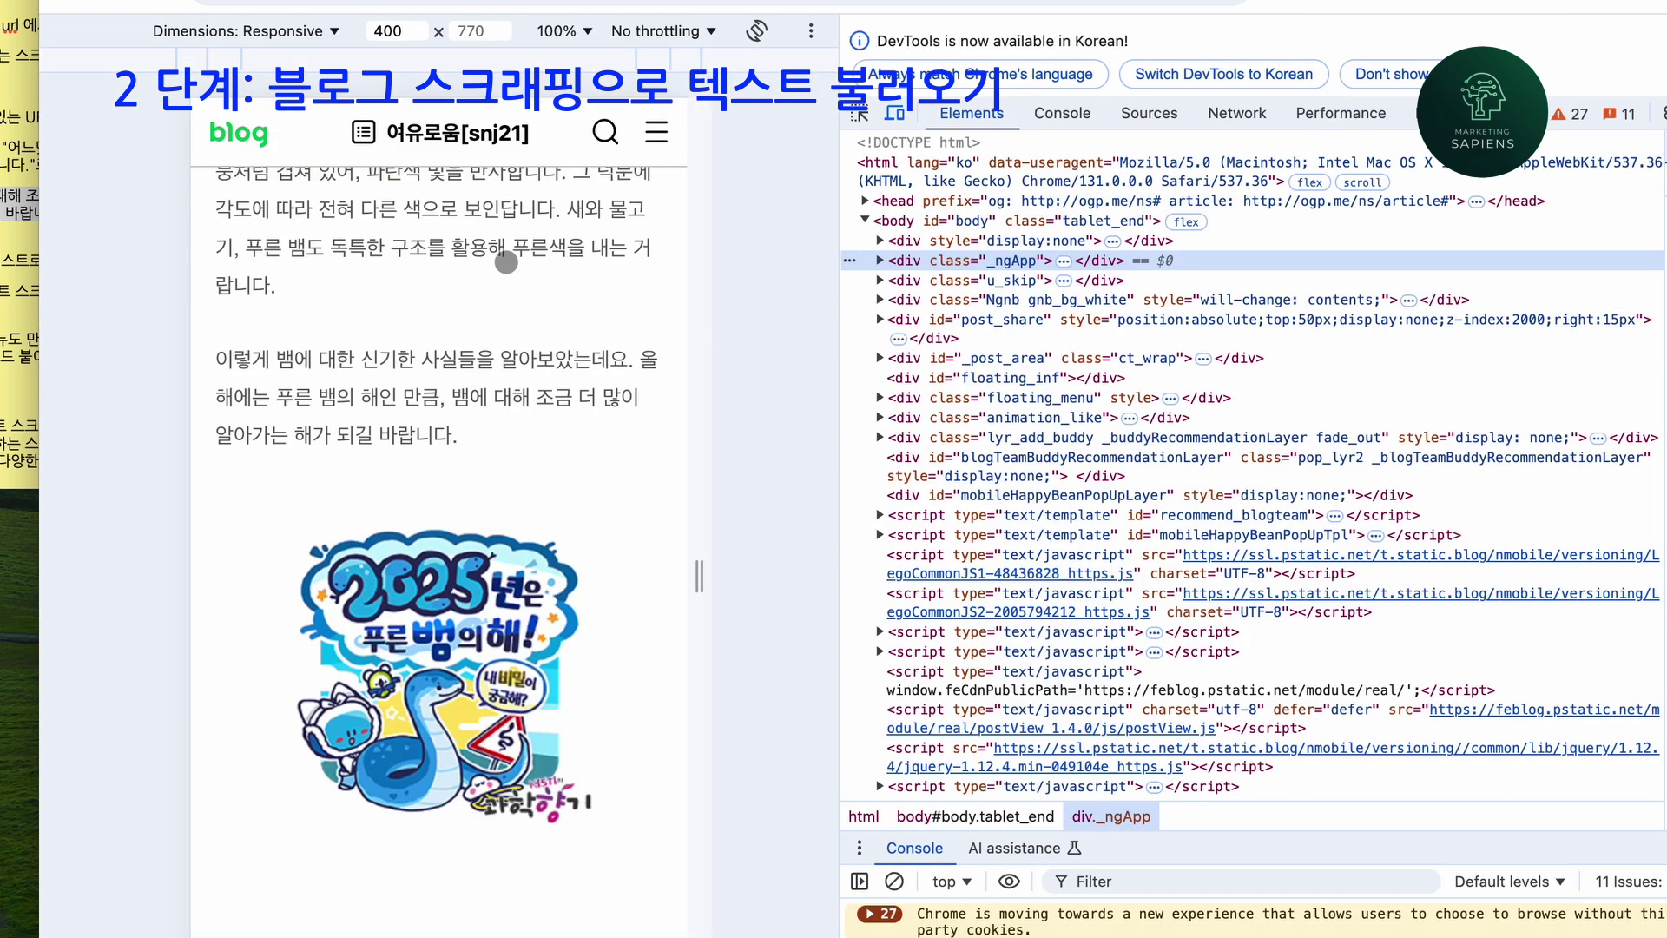
pyautogui.scroll(15, 506, 262)
pyautogui.scroll(10, 506, 263)
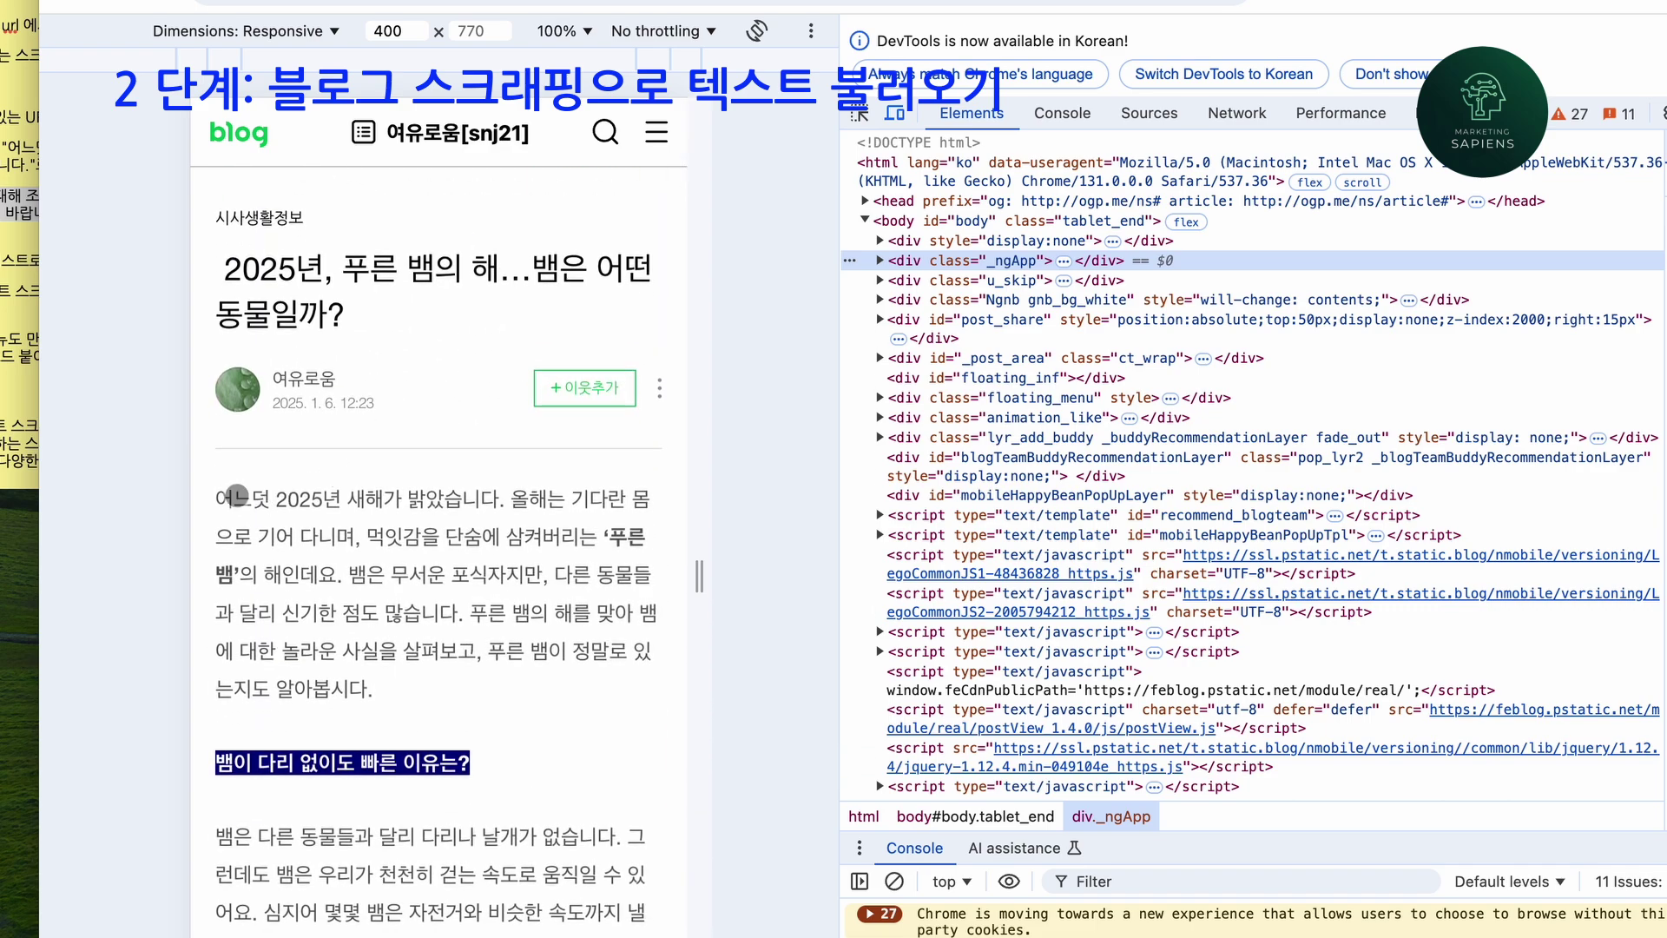
# Review the blog post down to its end and copy the page's body element from the inspected HTML.
pyautogui.scroll(-20, 405, 503)
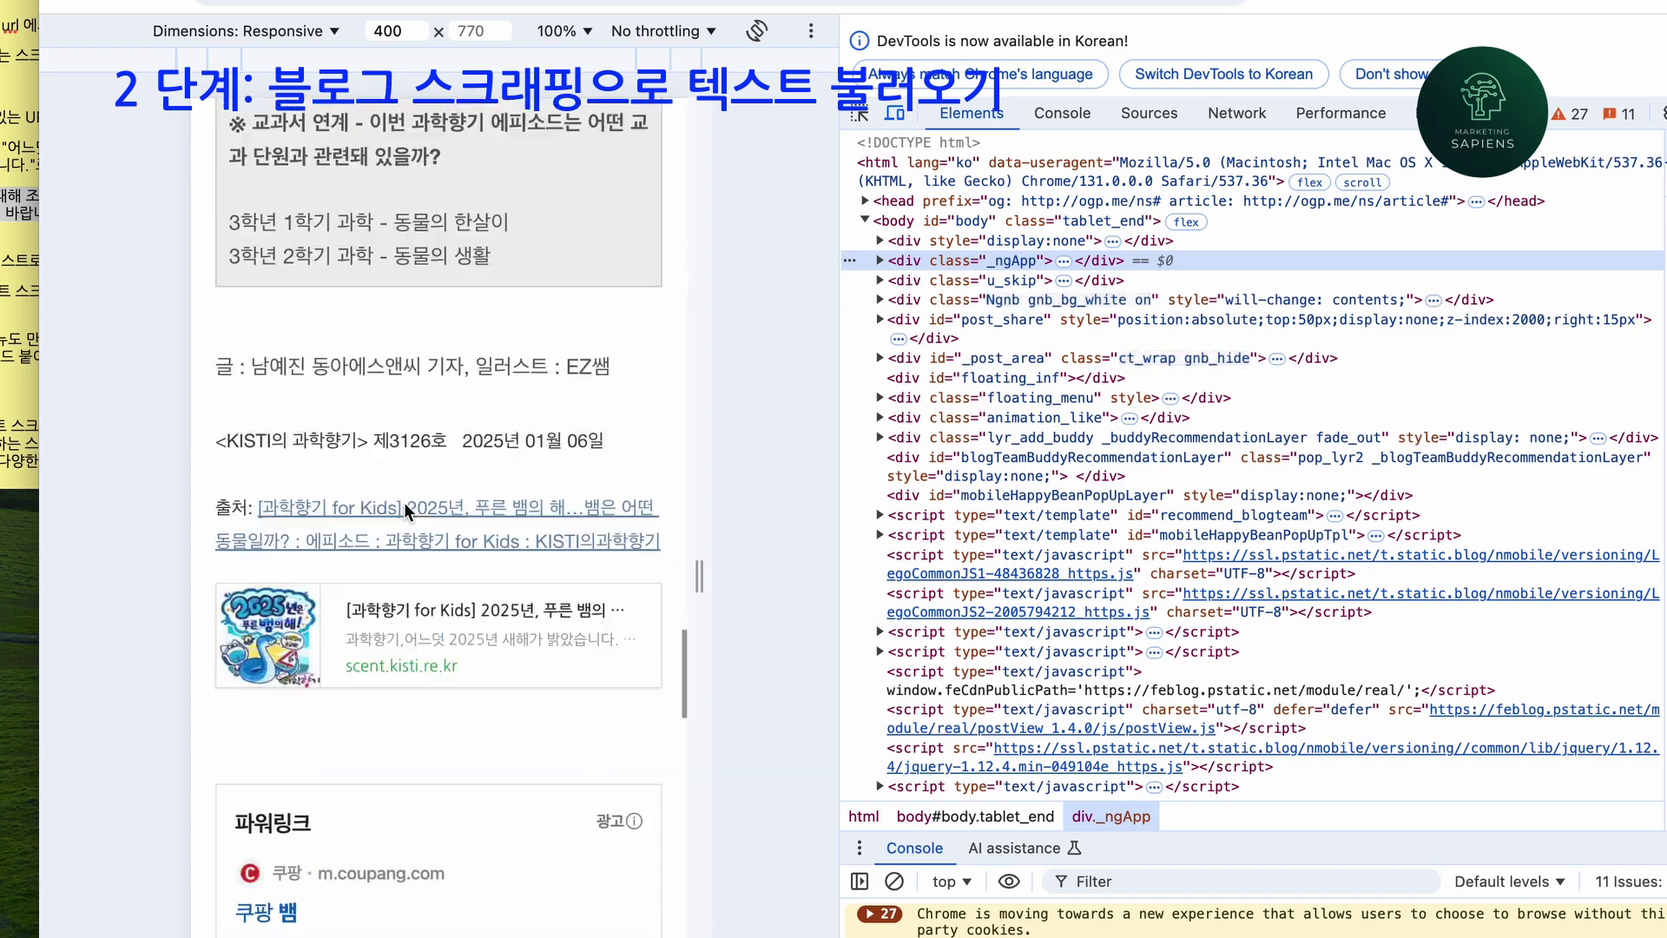
pyautogui.scroll(20, 404, 512)
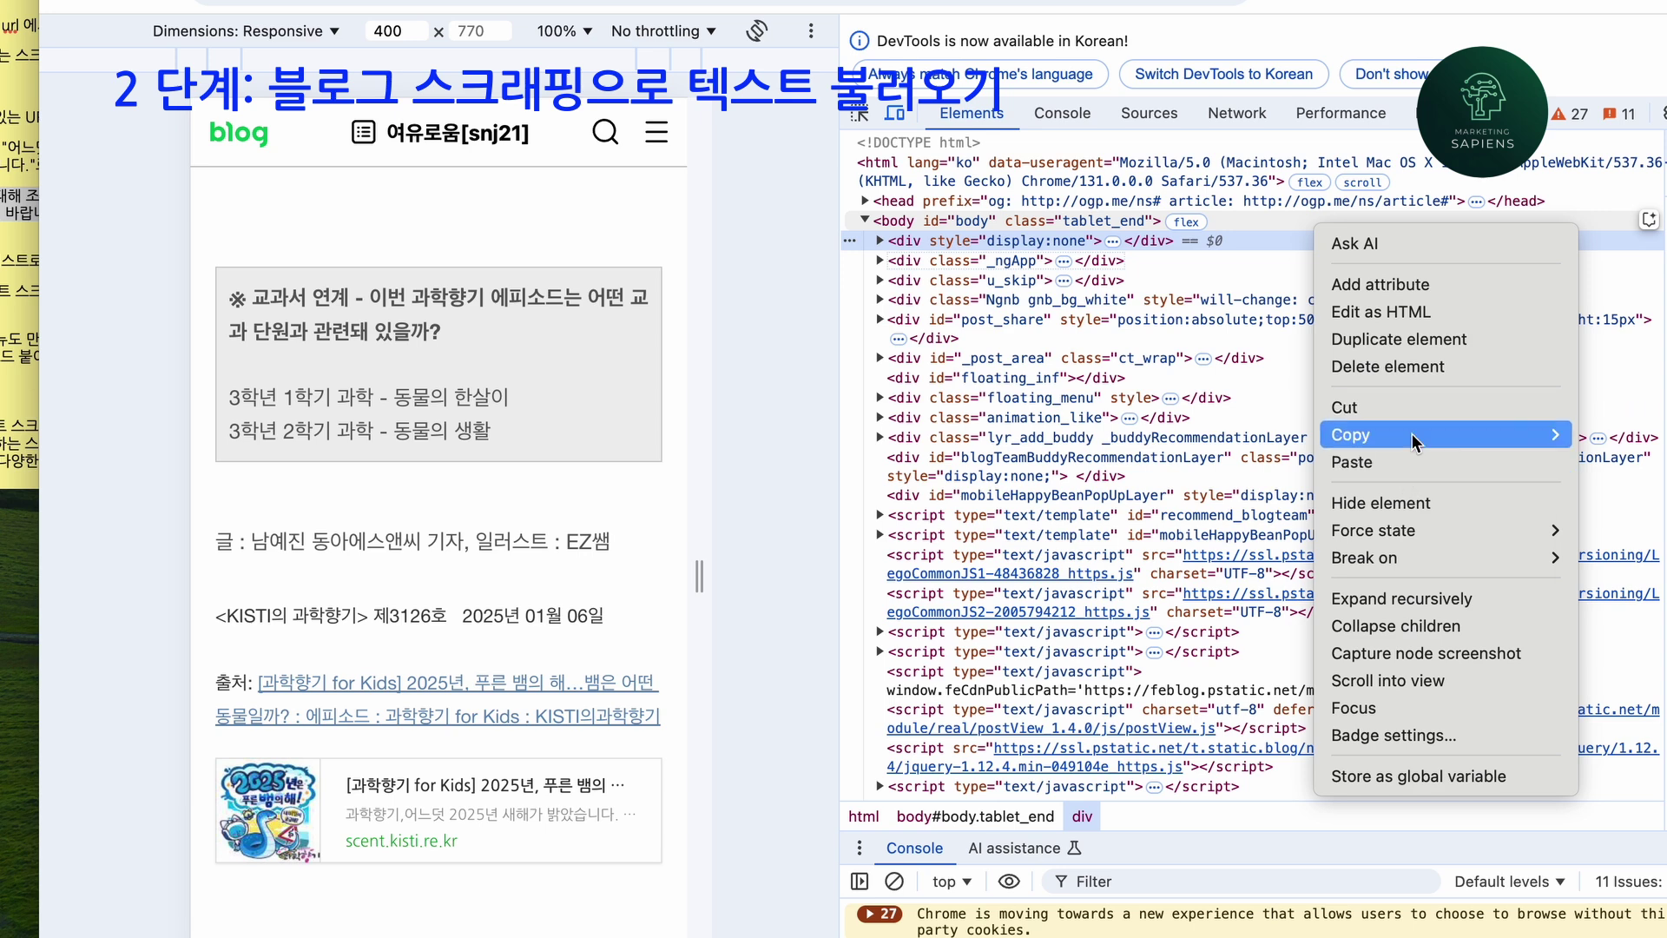
pyautogui.moveTo(1411, 434)
pyautogui.click(1615, 435)
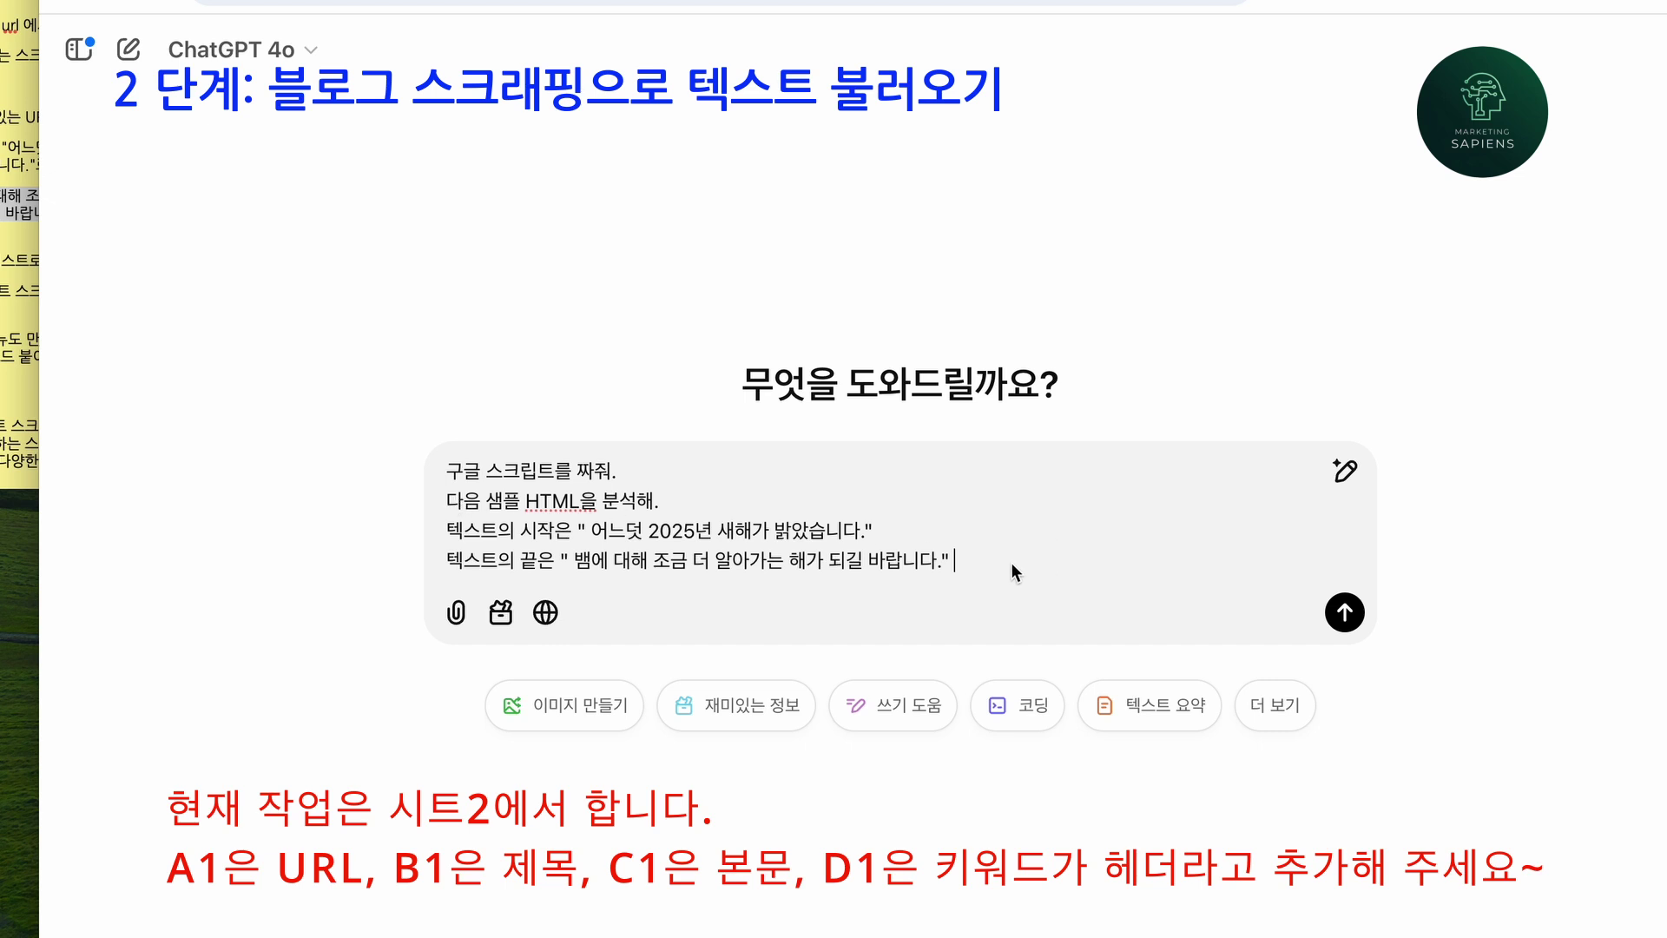
# Return to the ChatGPT prompt and add a new line reading "두 사이에 이미지가 있어.".
pyautogui.hotkey('shift', 'Return')
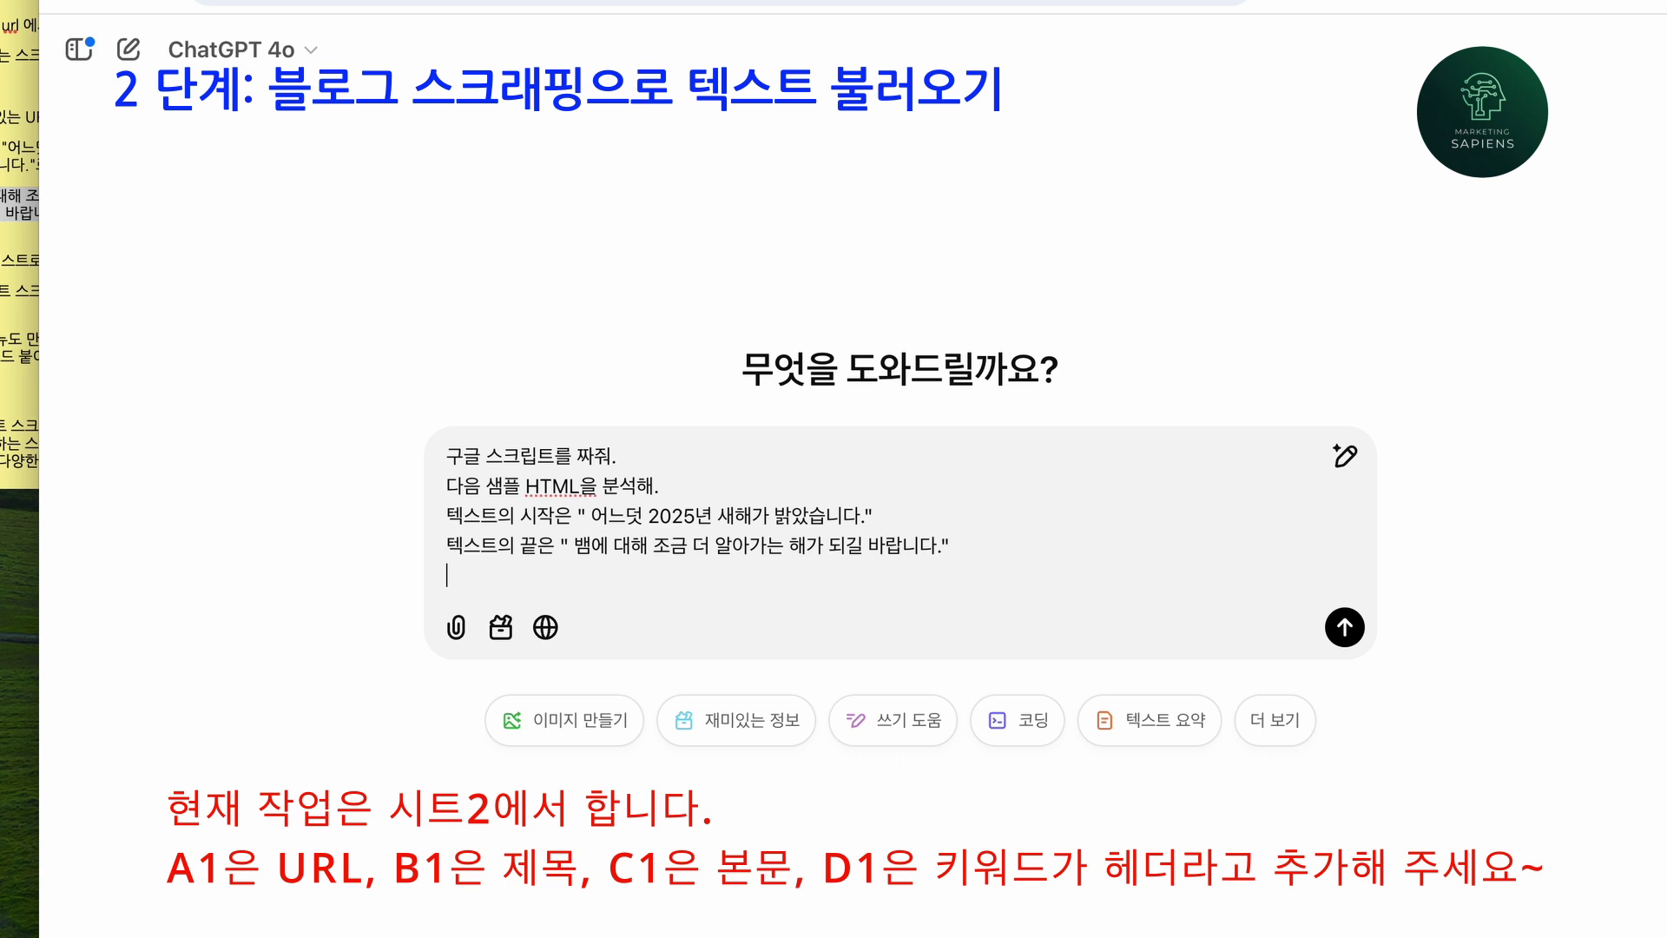
pyautogui.write('두 사이에 임')
pyautogui.write('미지가 있에')
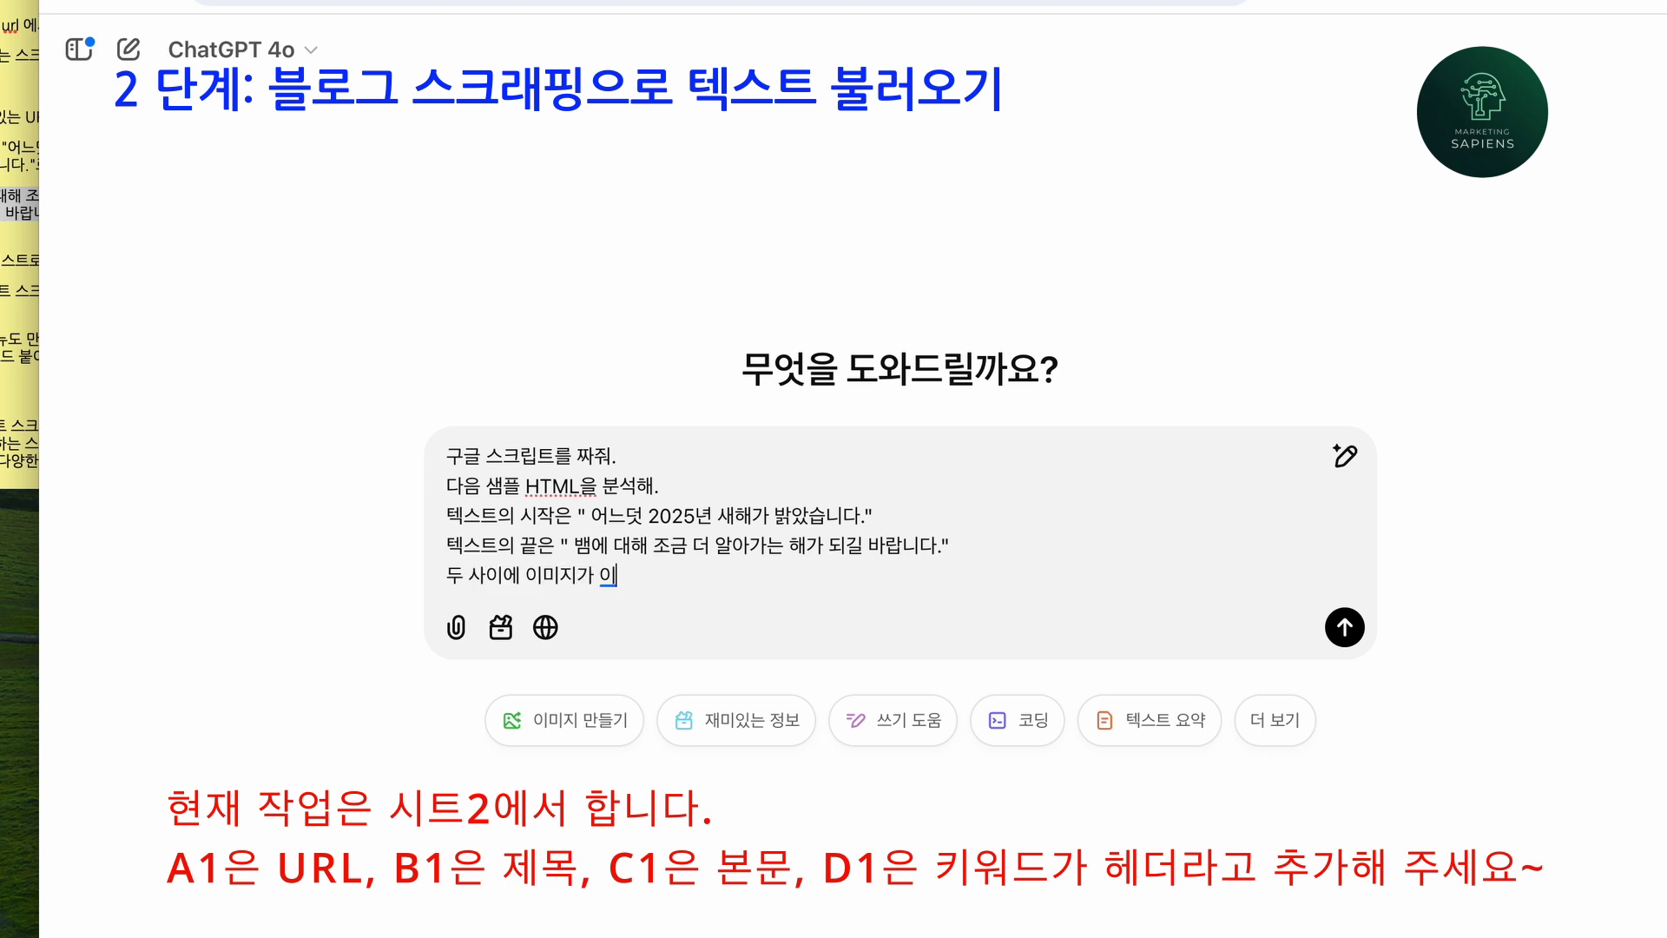
pyautogui.press('BackSpace')
pyautogui.write('어.')
# Add the instruction line "이미지는 생략하고, 텍스트만 전부 불러와 ///" to the prompt.
pyautogui.hotkey('shift', 'Return')
pyautogui.write('이미지')
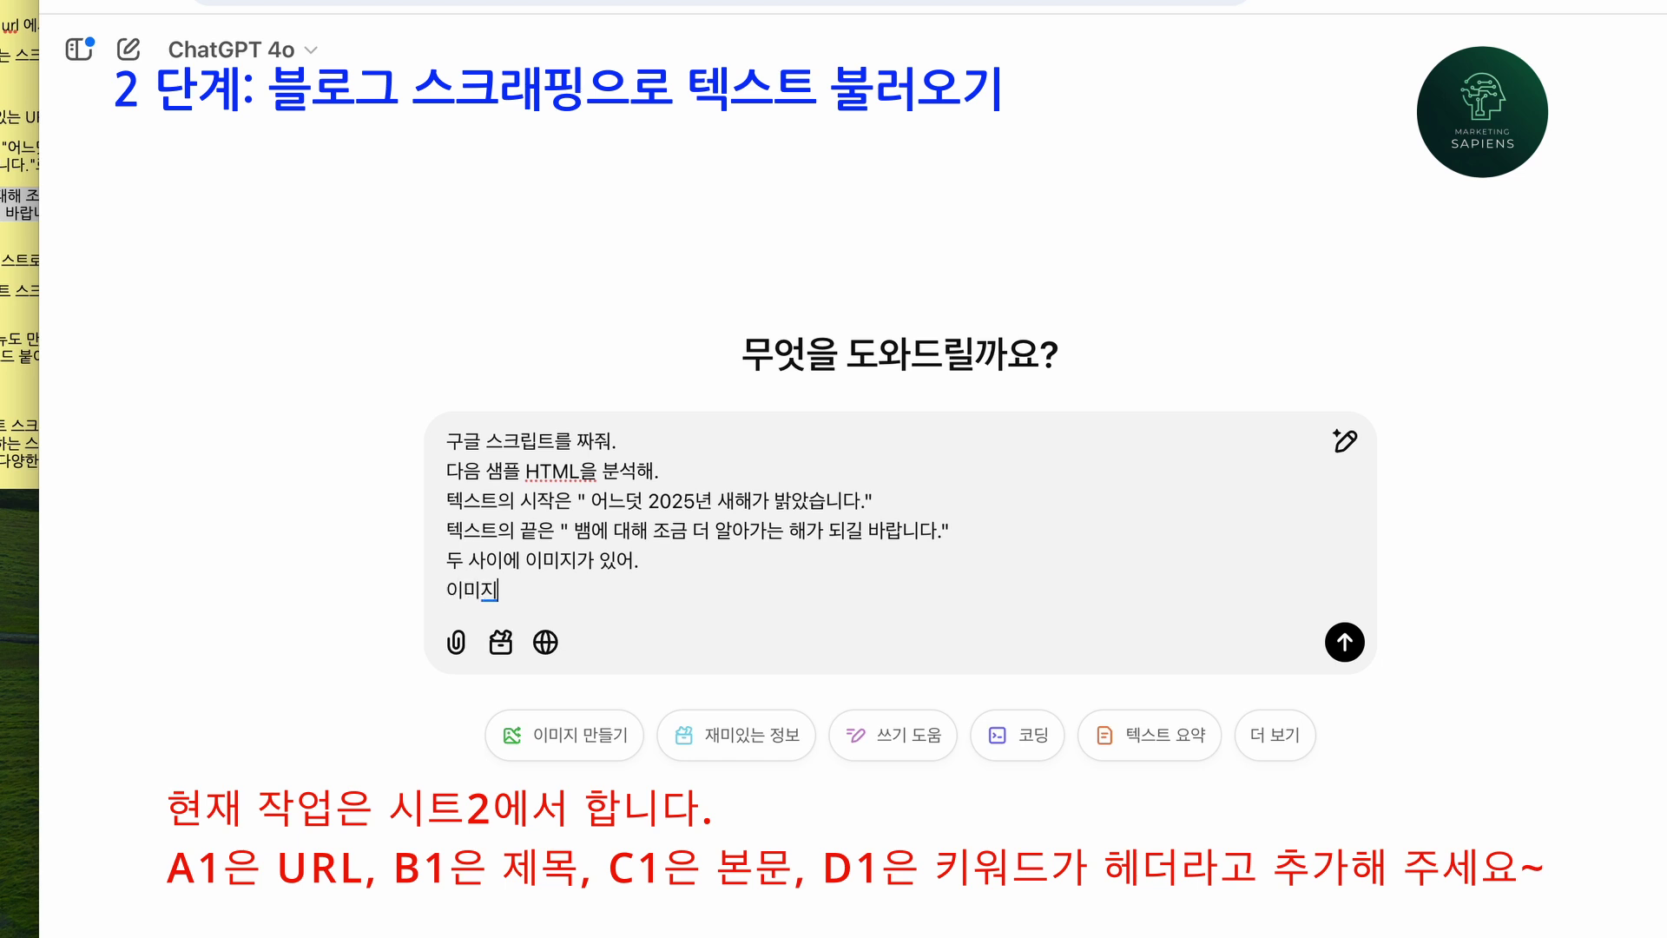
pyautogui.write('는 생략하고, 텍스트만 전')
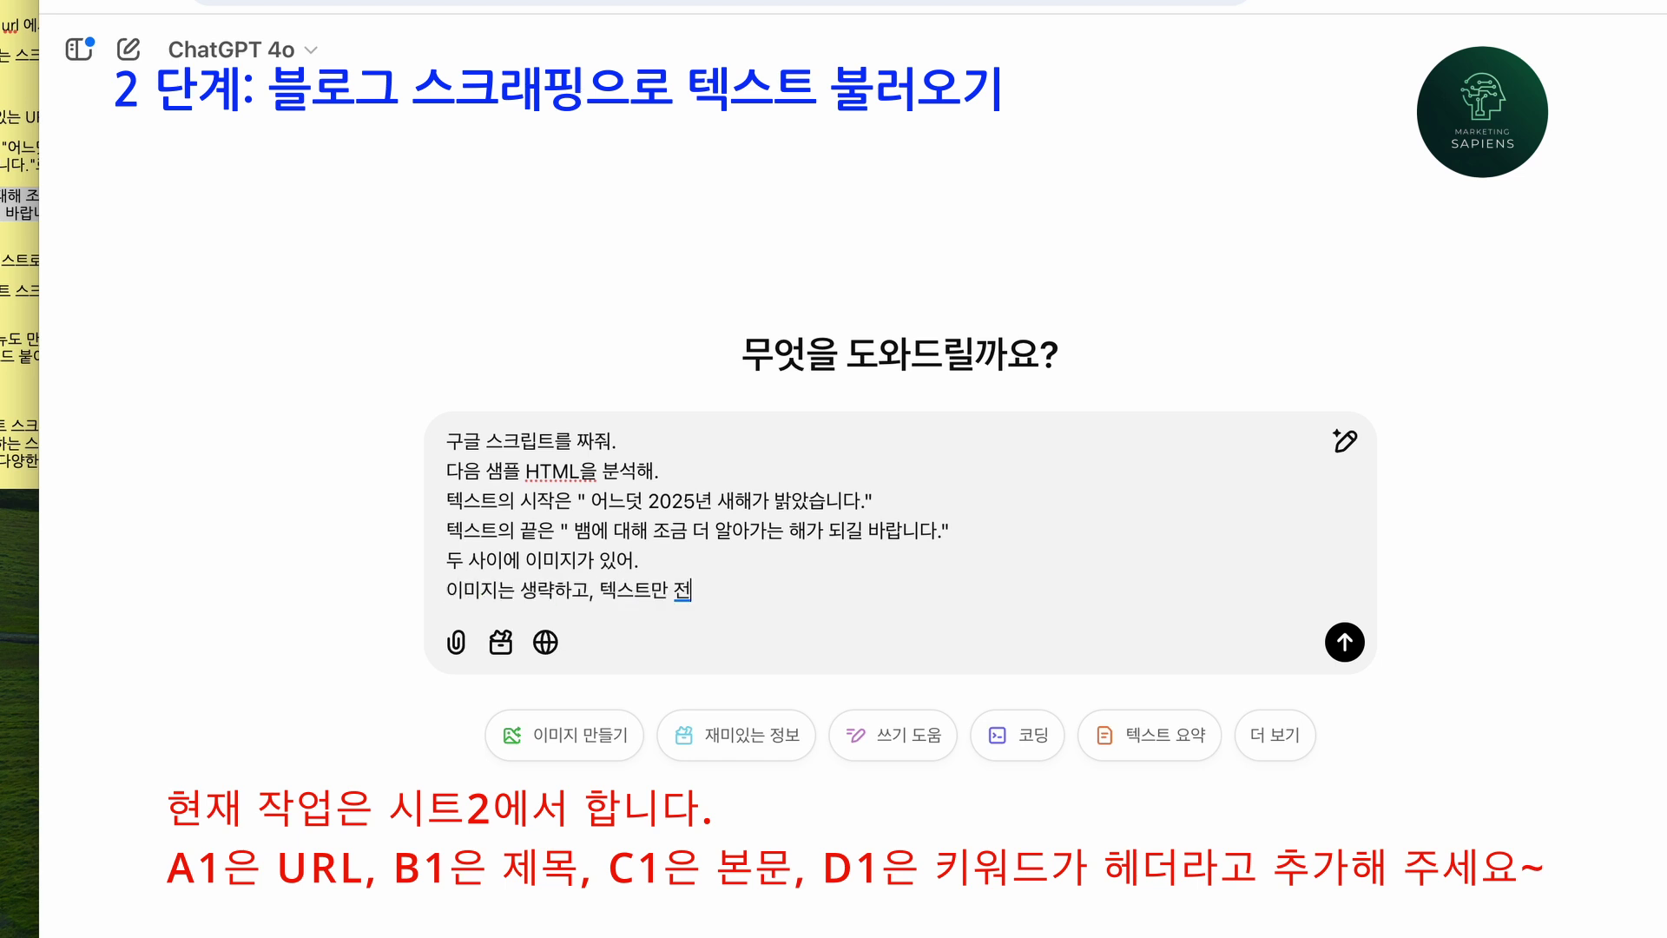
pyautogui.write('무 ㅂ')
pyautogui.press('BackSpace')
pyautogui.press('BackSpace')
pyautogui.press('BackSpace')
pyautogui.write('부 ㅂ')
pyautogui.write('불러와')
pyautogui.write(' /')
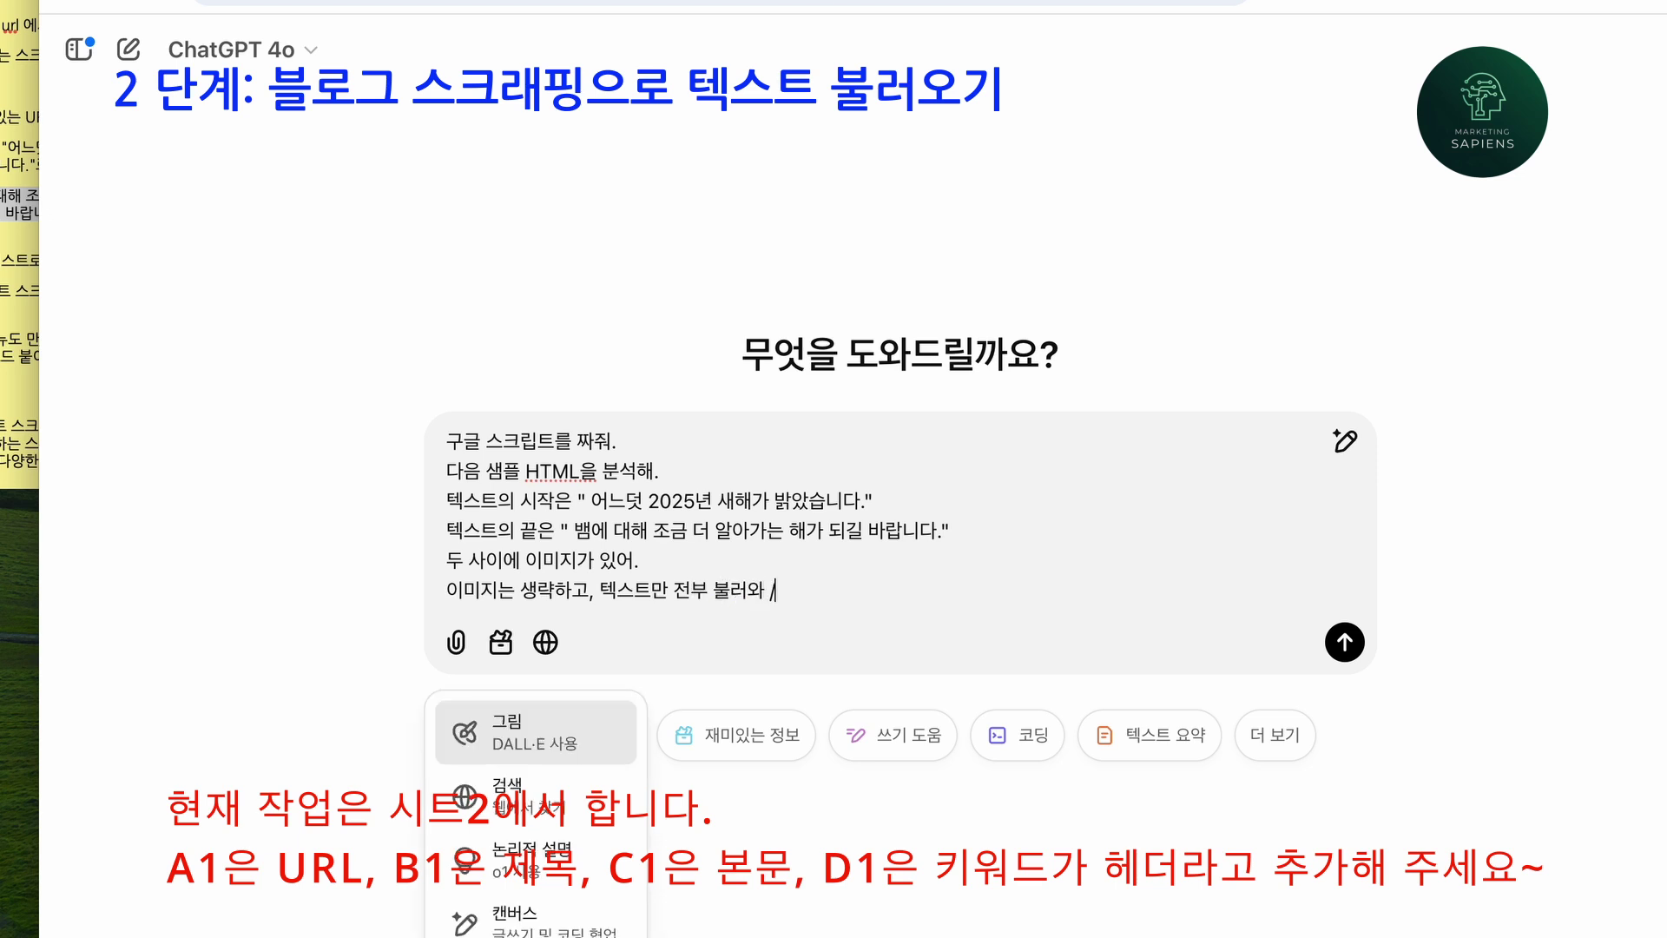
pyautogui.write('//')
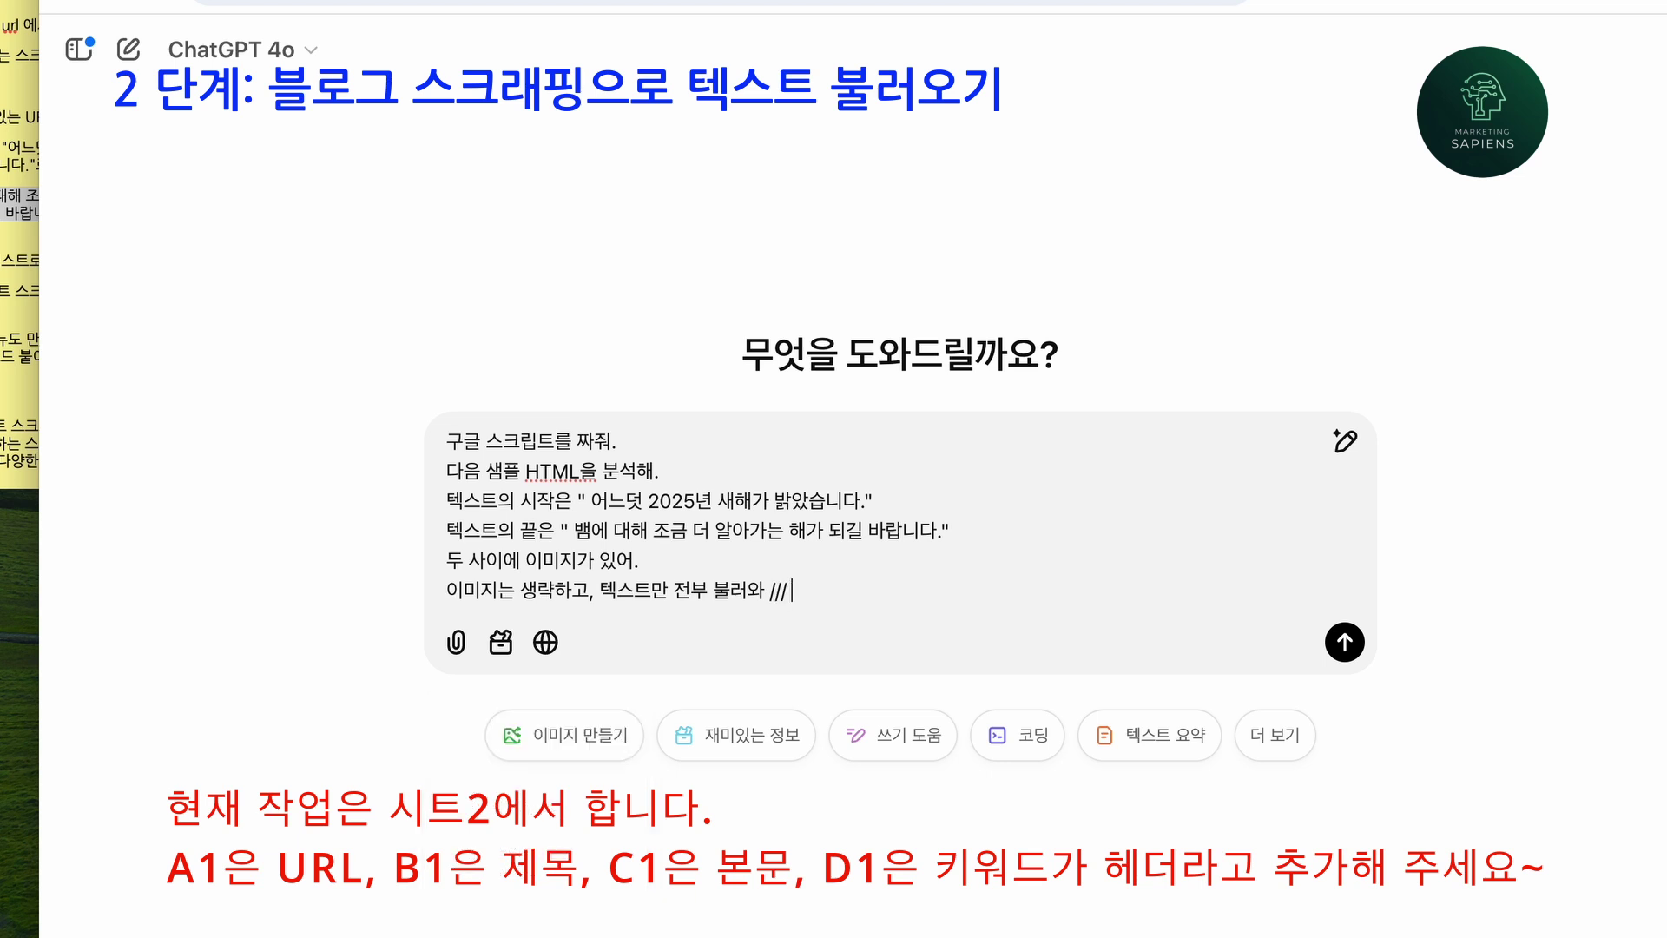
# Paste the copied blog HTML after the /// separator, review the prompt and send it.
pyautogui.rightClick(855, 600)
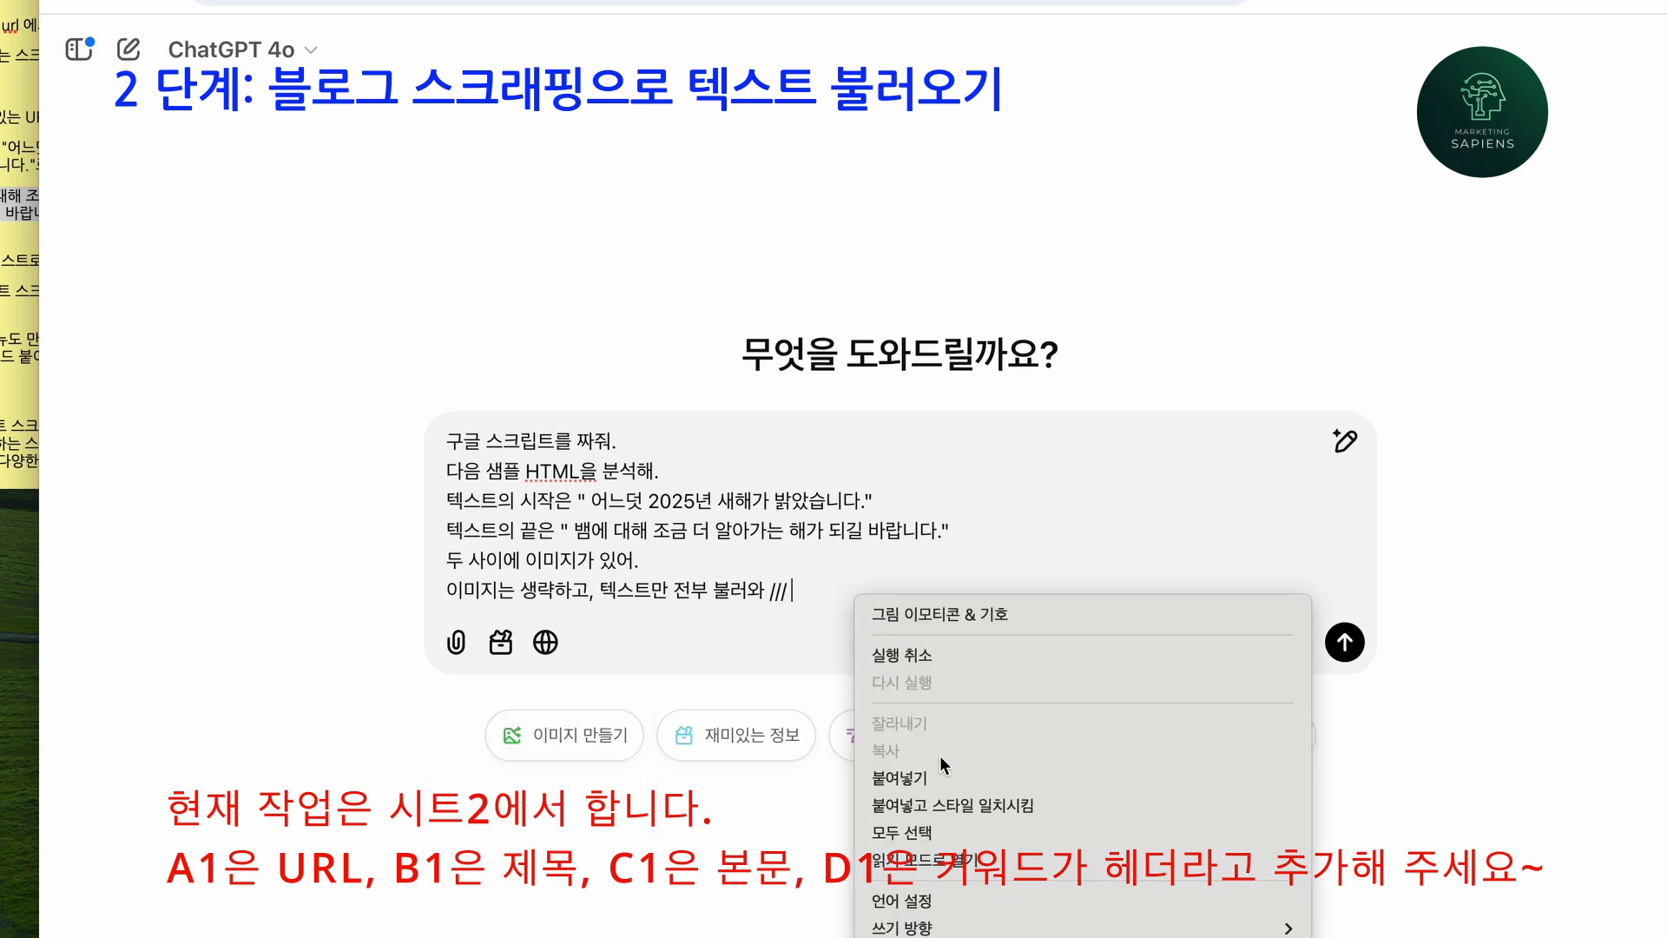
pyautogui.click(945, 778)
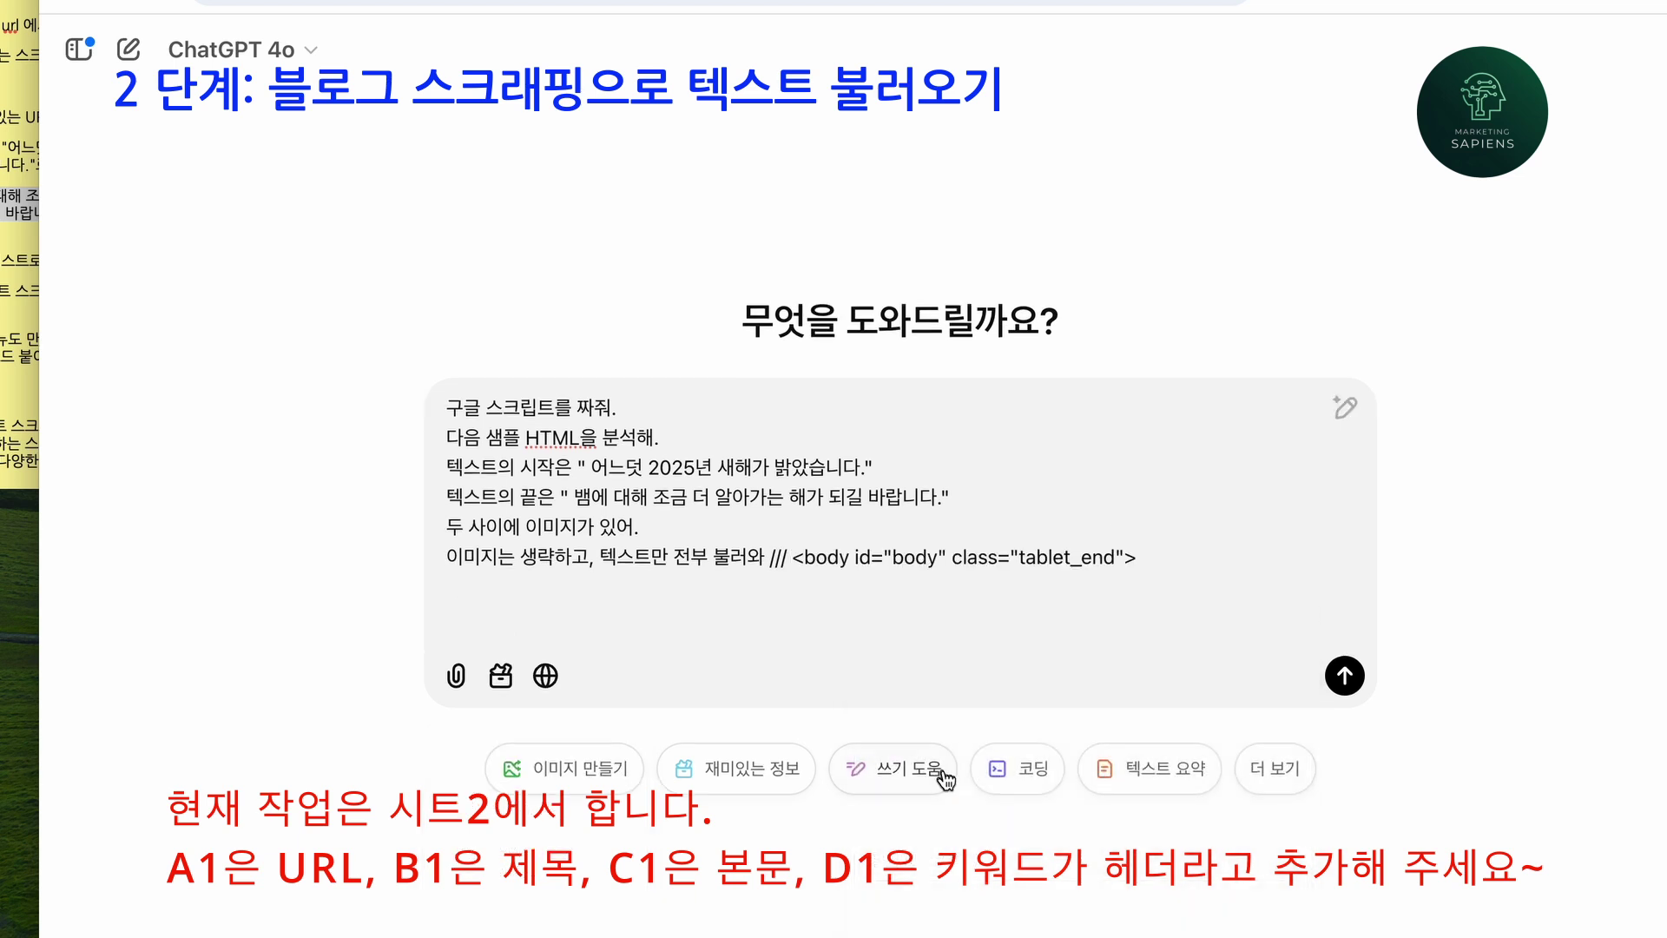
pyautogui.scroll(-18, 903, 599)
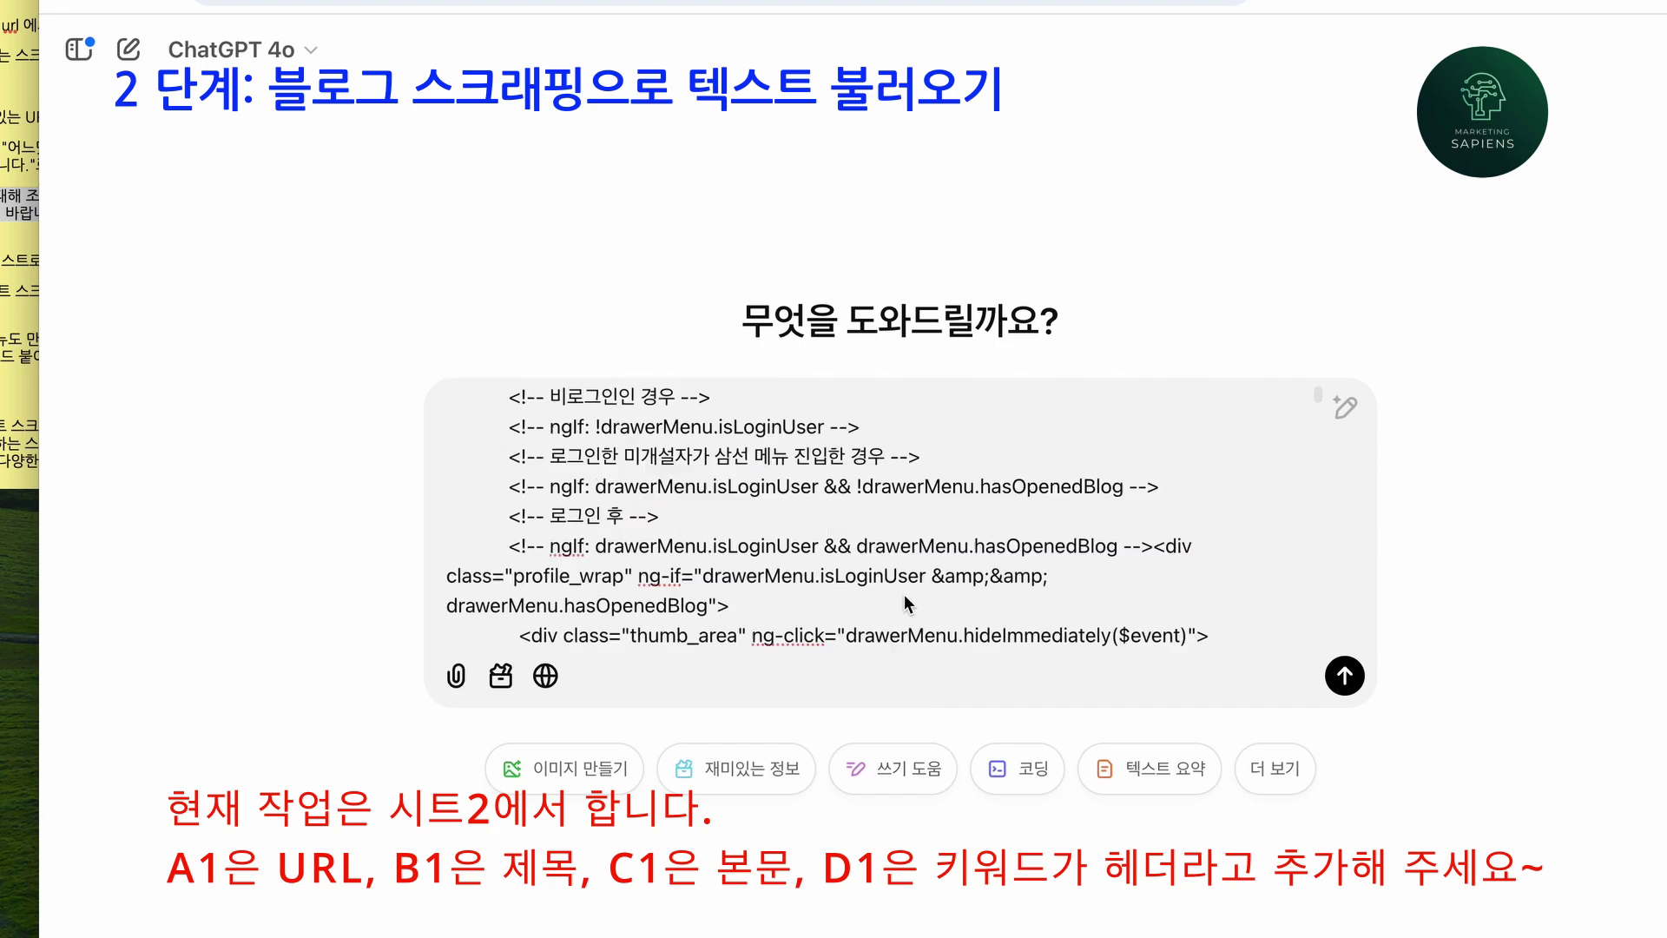
pyautogui.scroll(8, 904, 599)
pyautogui.scroll(10, 903, 599)
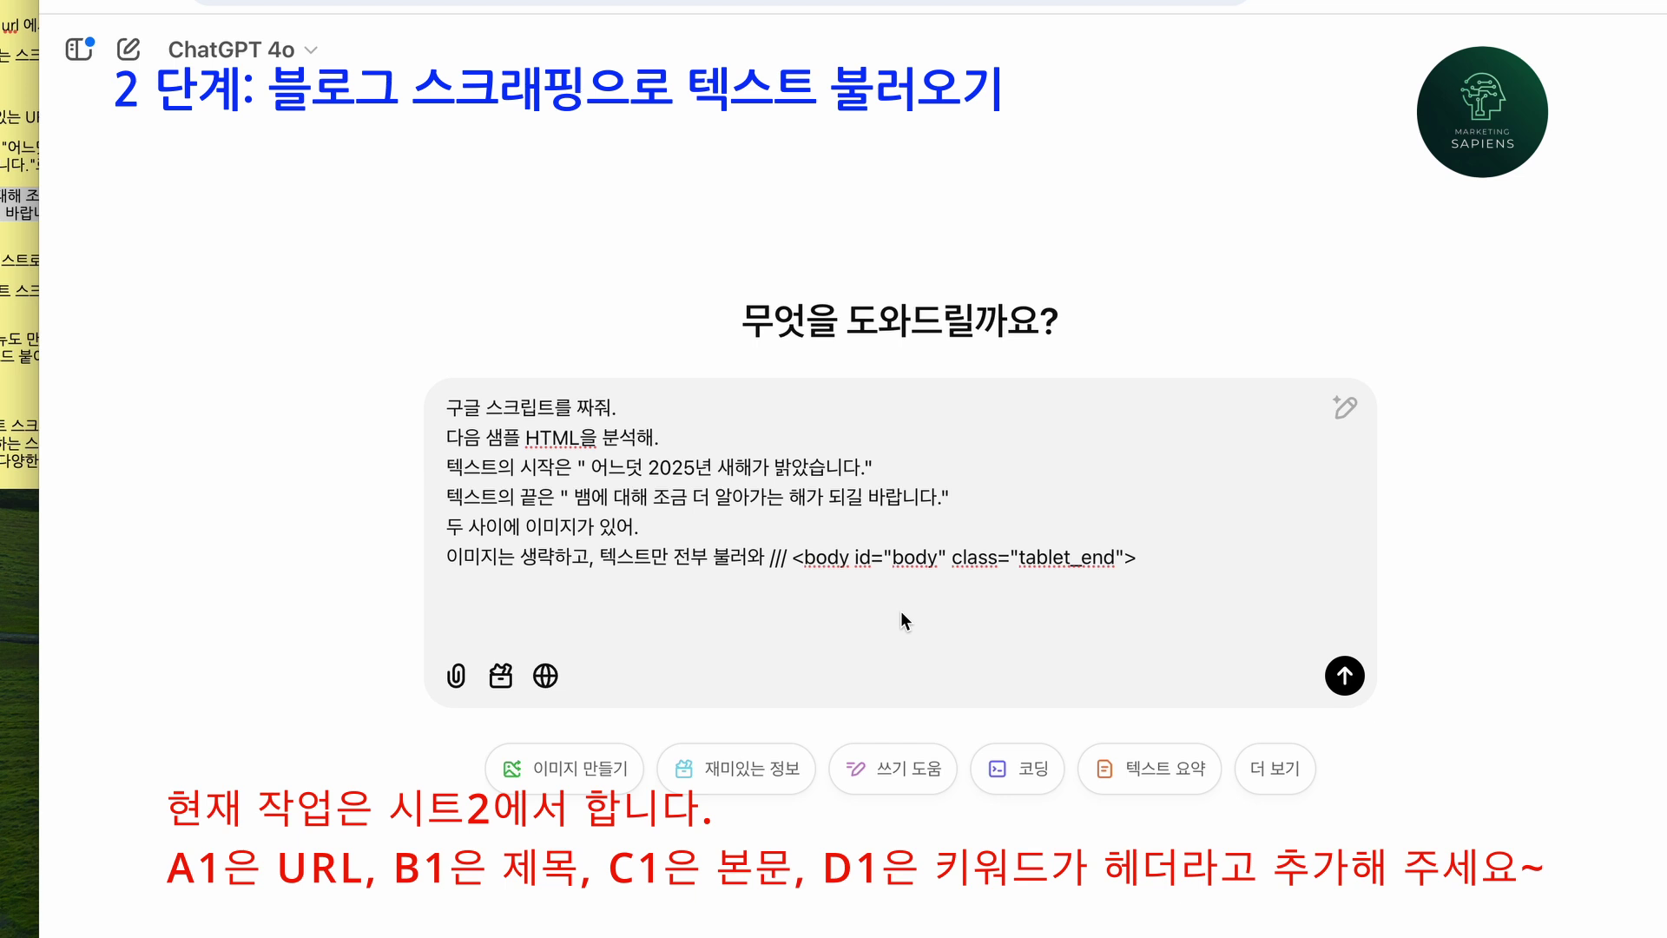
pyautogui.click(1349, 671)
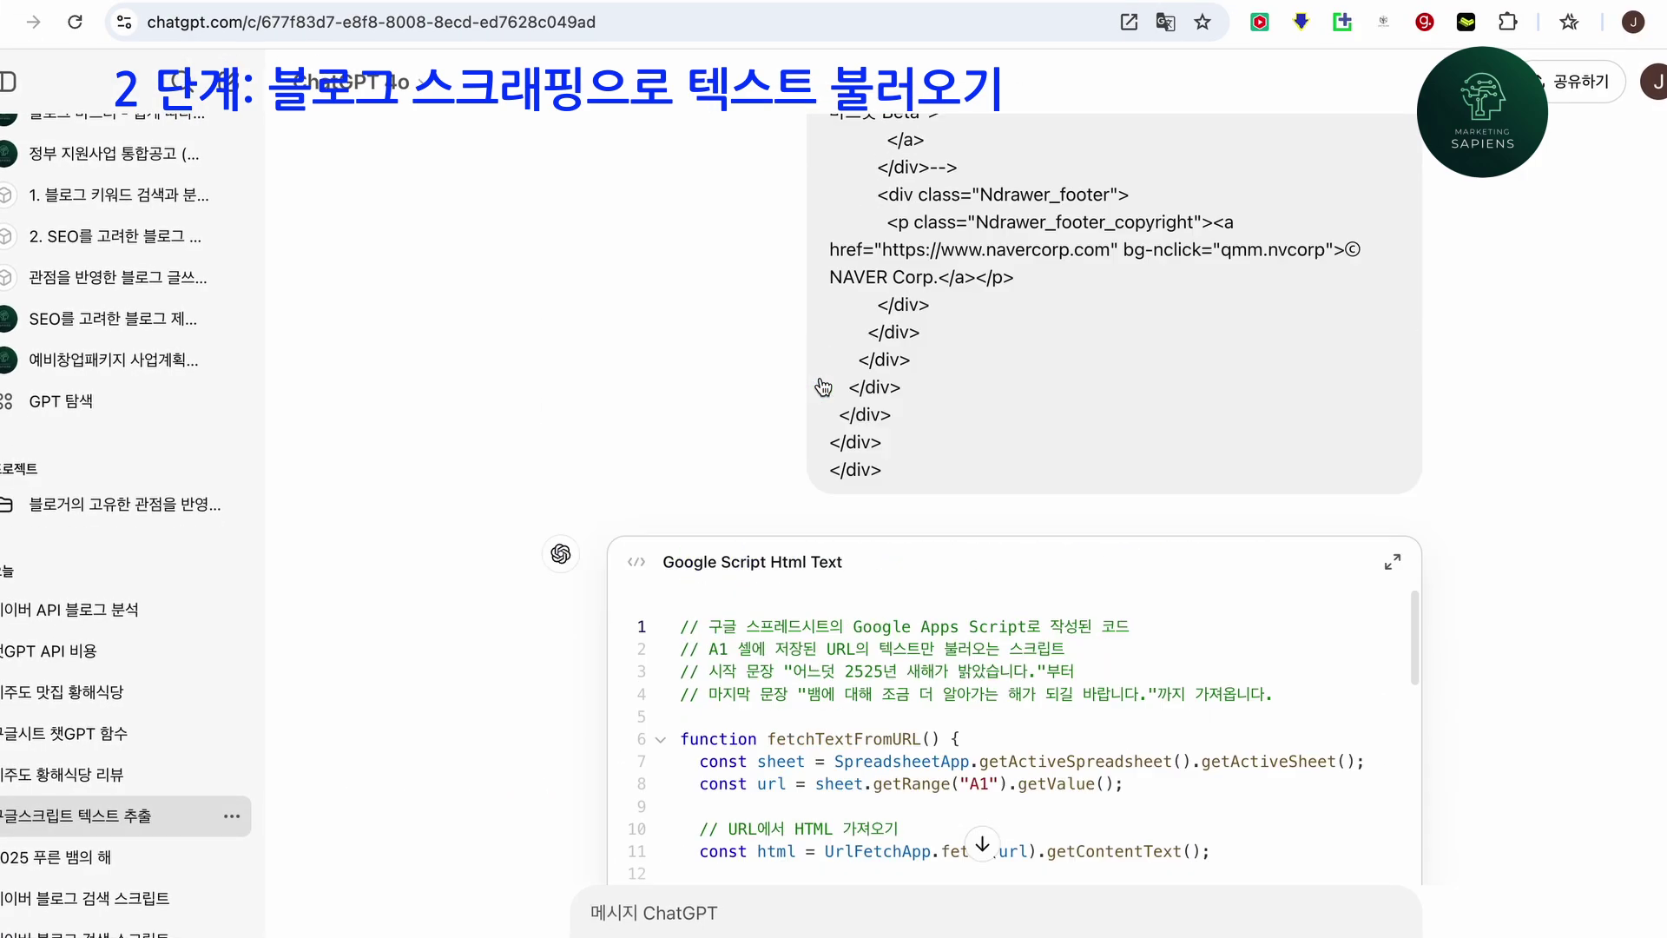
# Open the generated Google Script Html Text code in full view, look through it and copy it.
pyautogui.scroll(1, 820, 387)
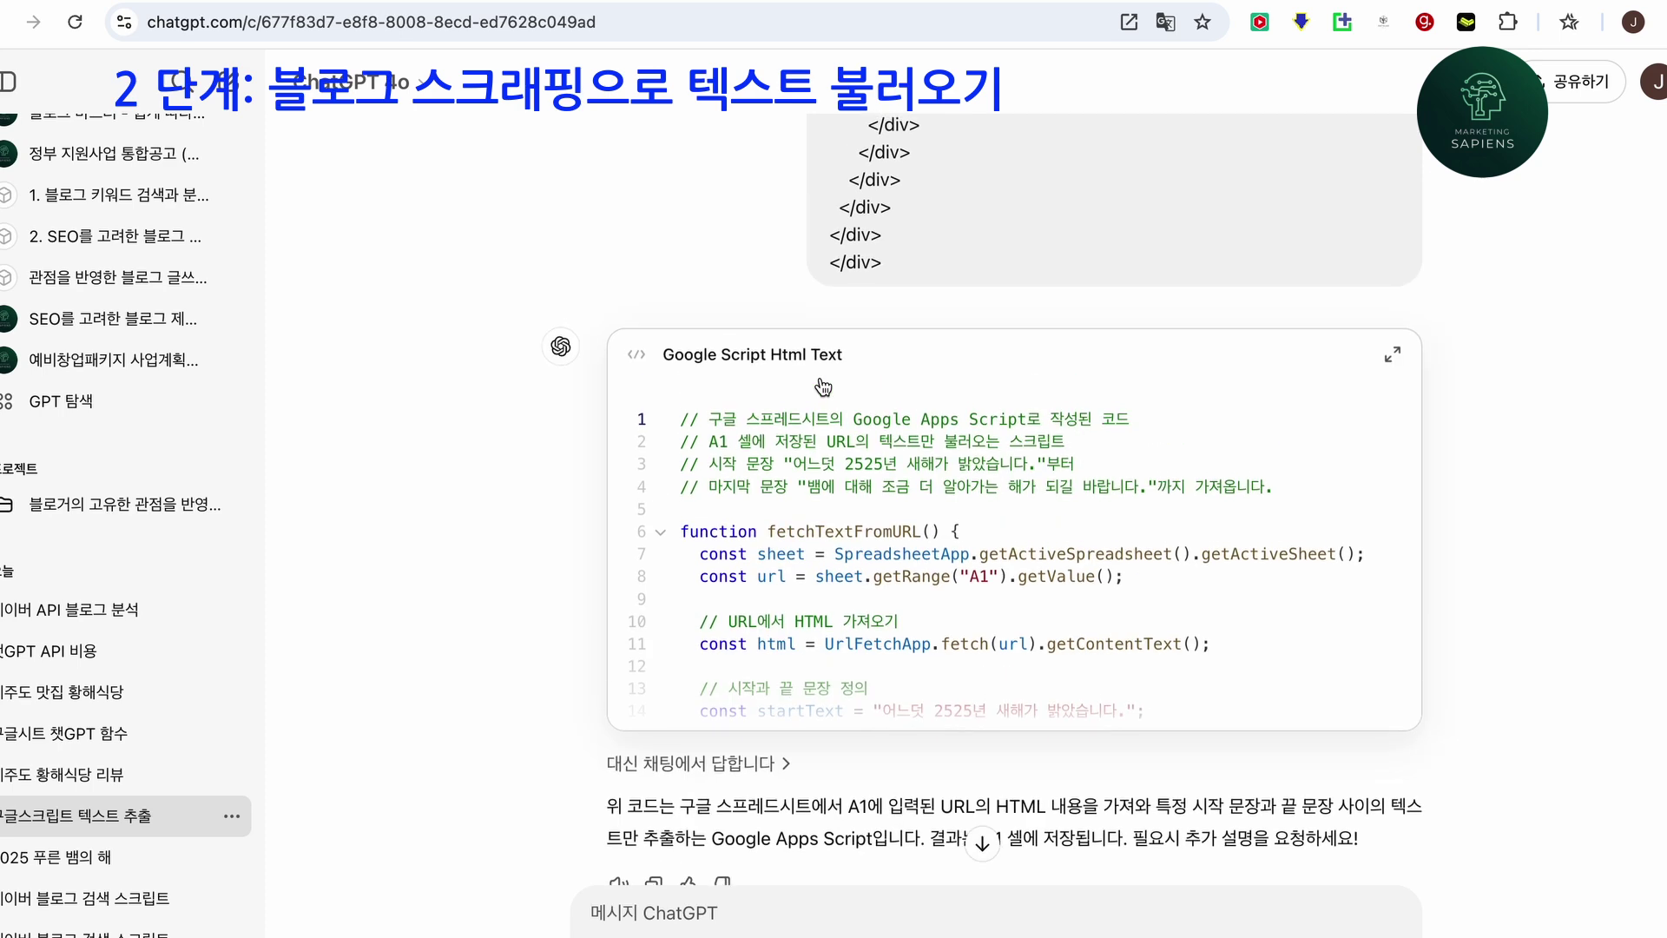
pyautogui.click(1393, 358)
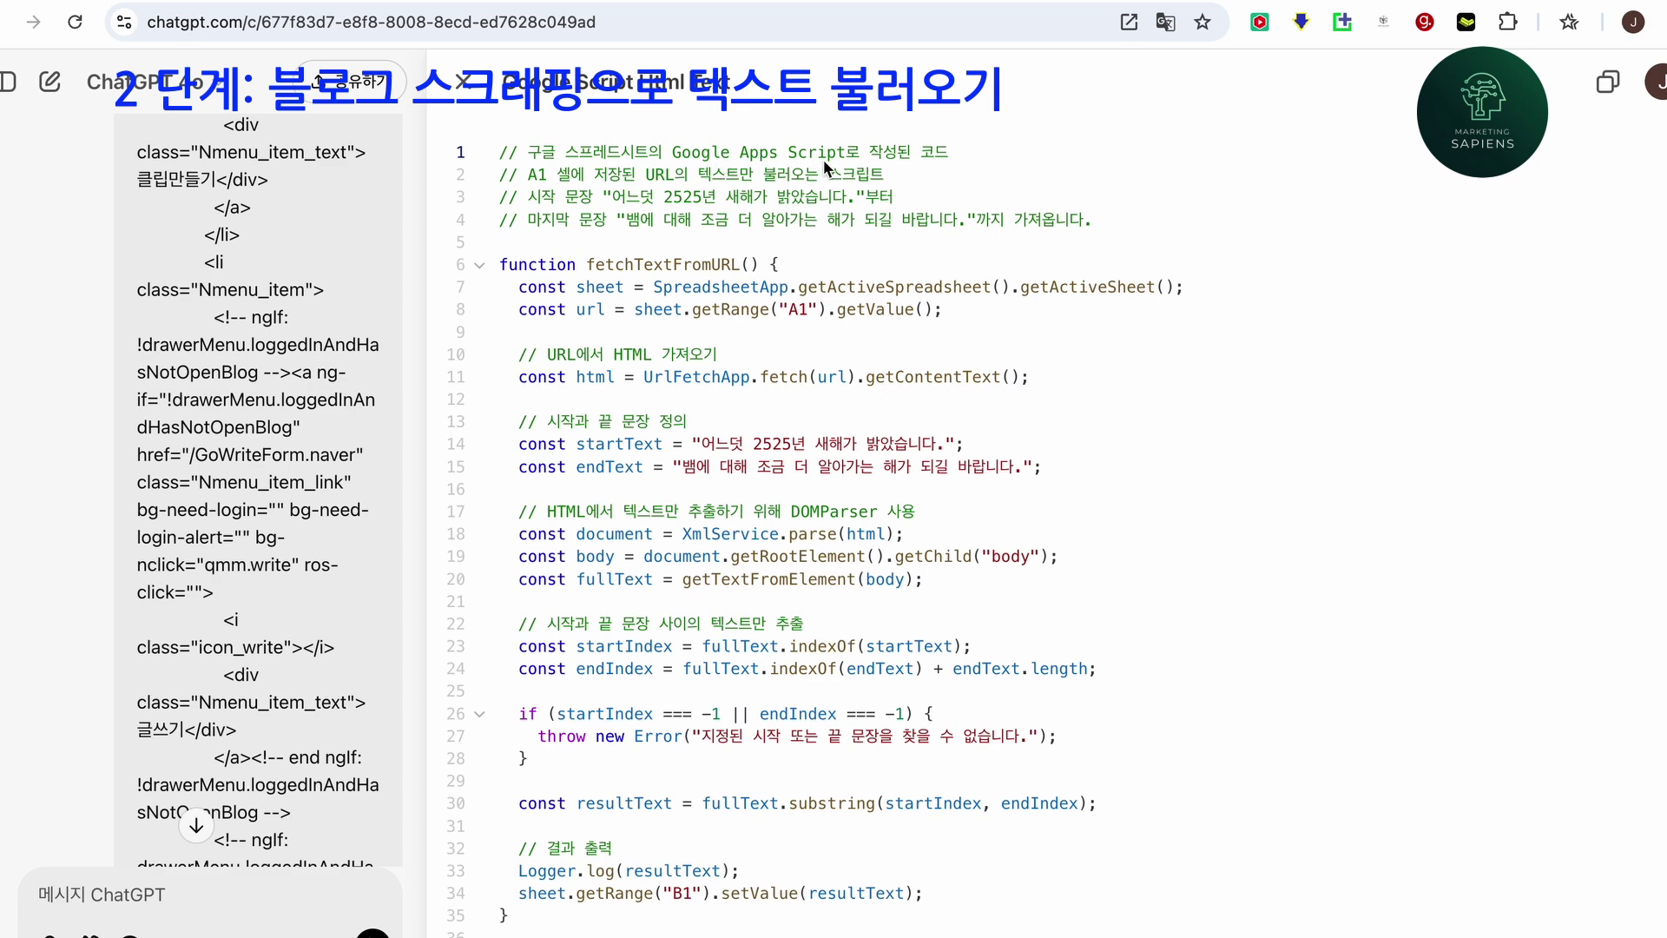
pyautogui.scroll(-7, 785, 362)
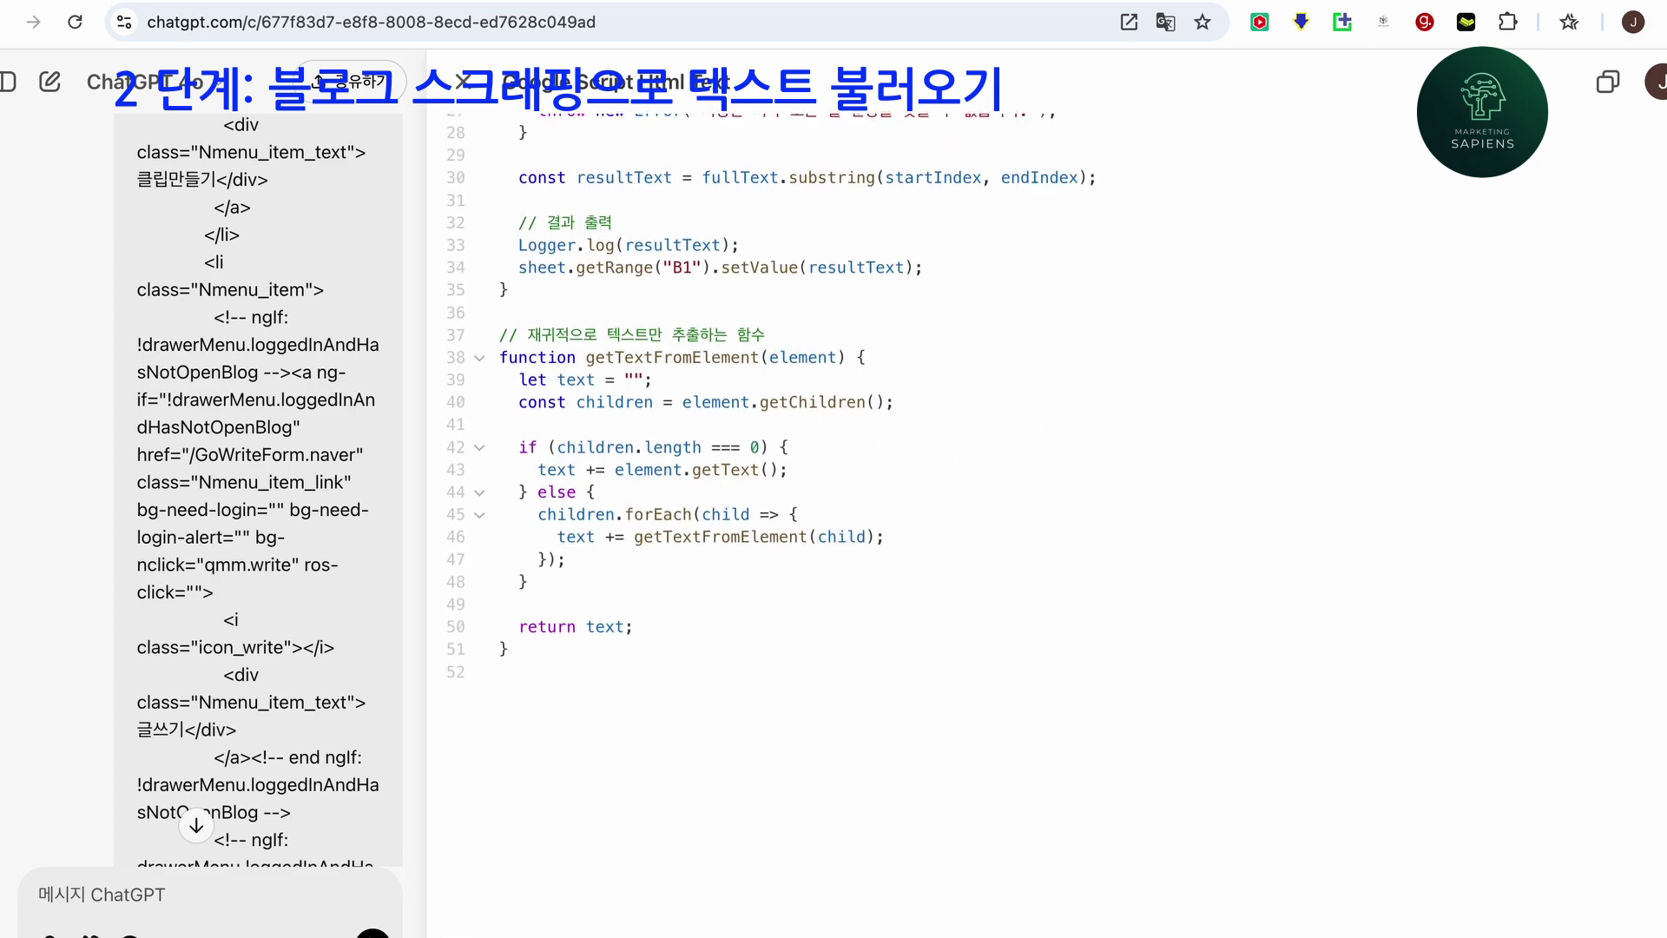
pyautogui.click(1608, 82)
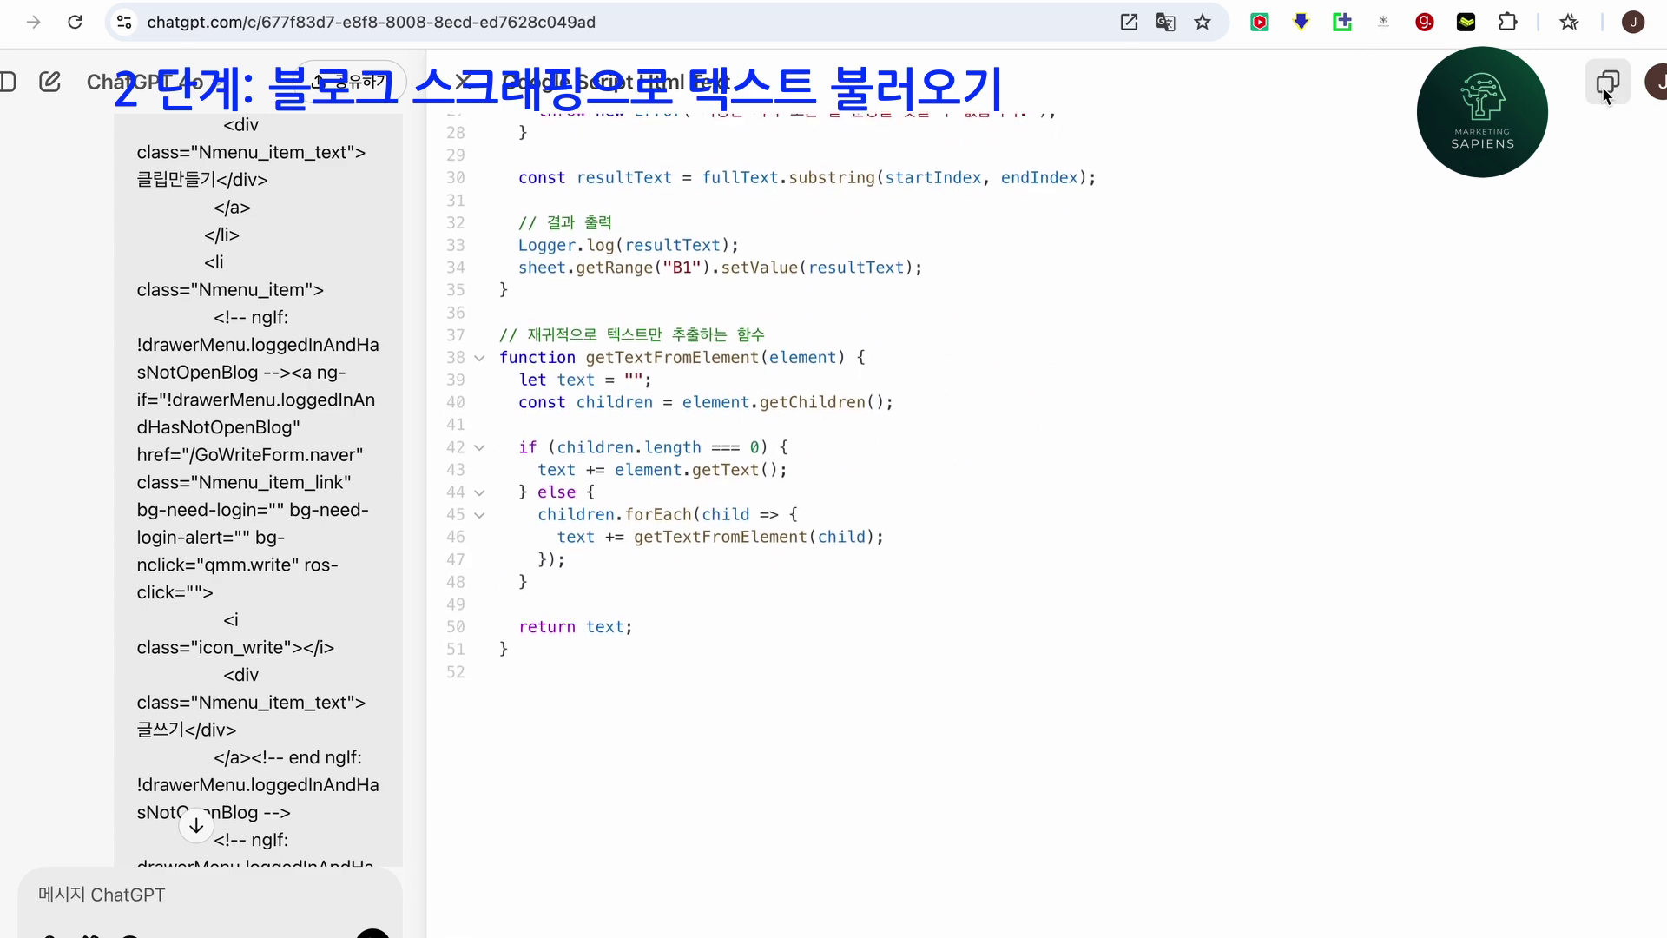
# Switch to the blank Google Sheets spreadsheet and open its Apps Script editor.
pyautogui.click(182, 5)
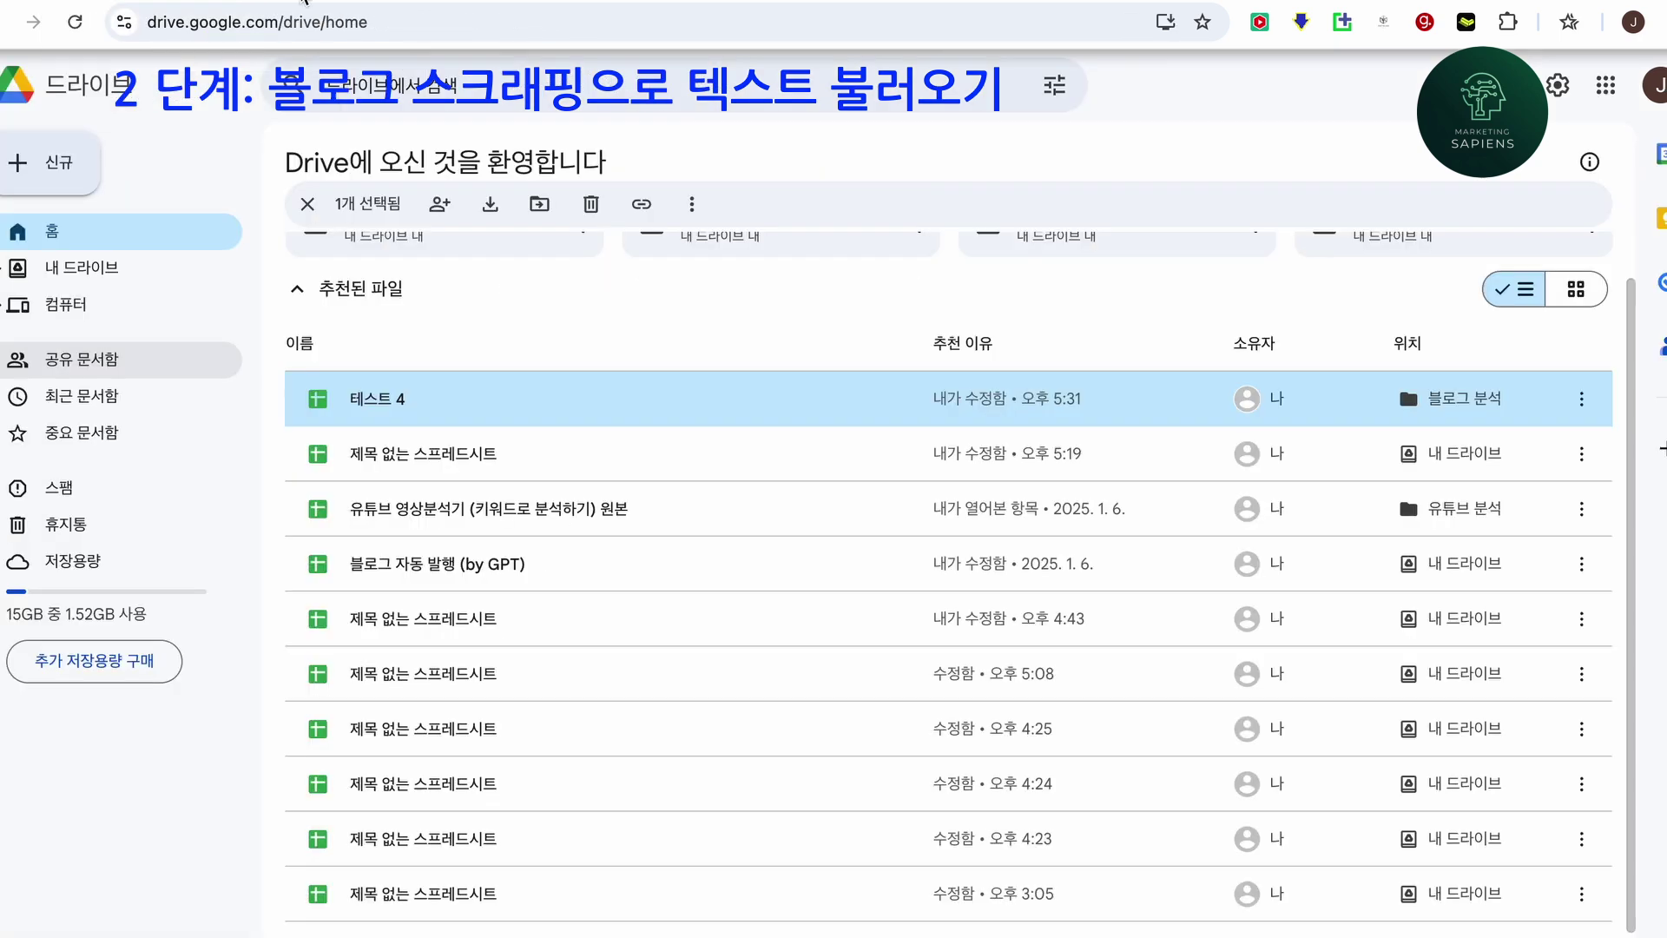
pyautogui.click(406, 5)
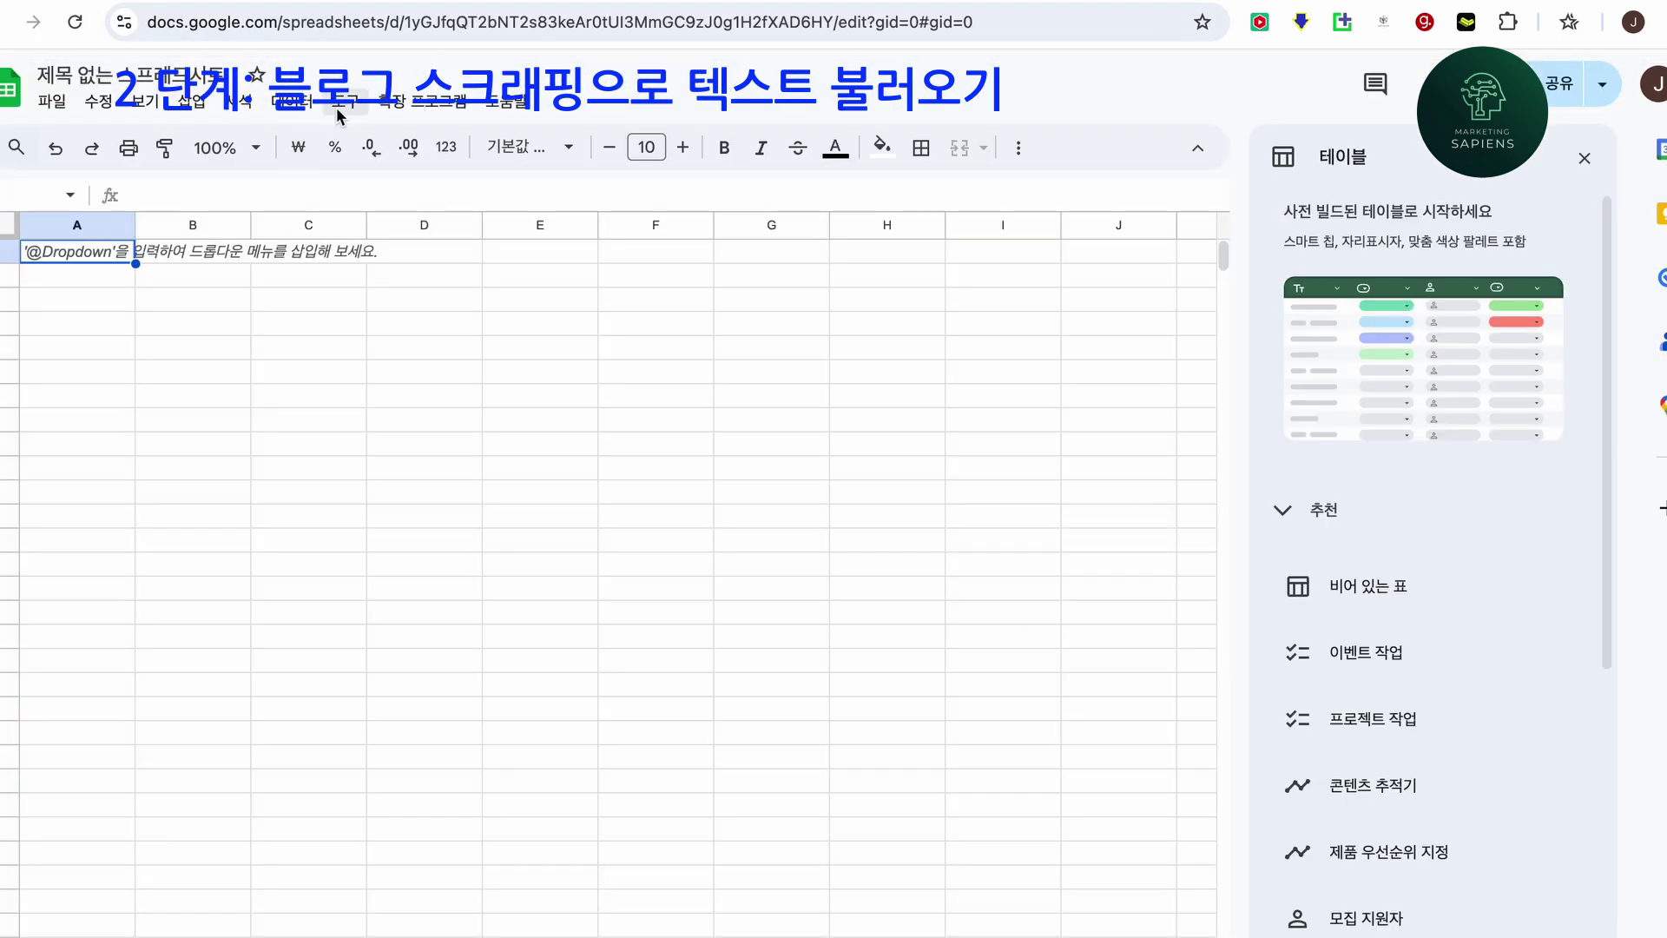
pyautogui.click(421, 102)
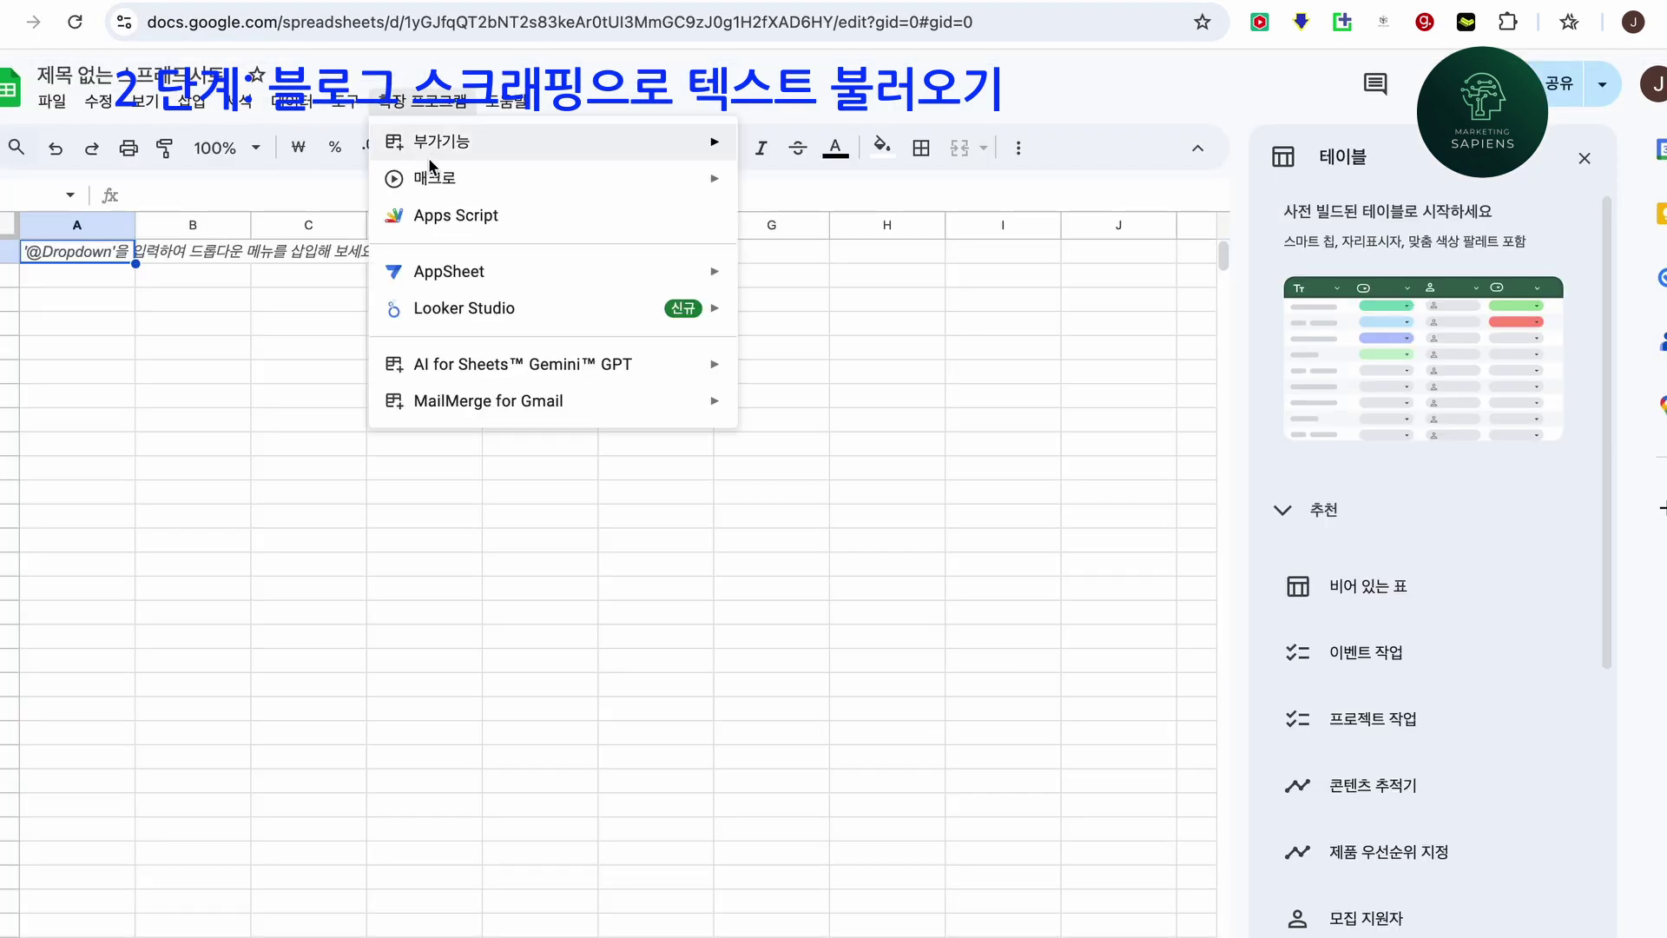
pyautogui.click(455, 224)
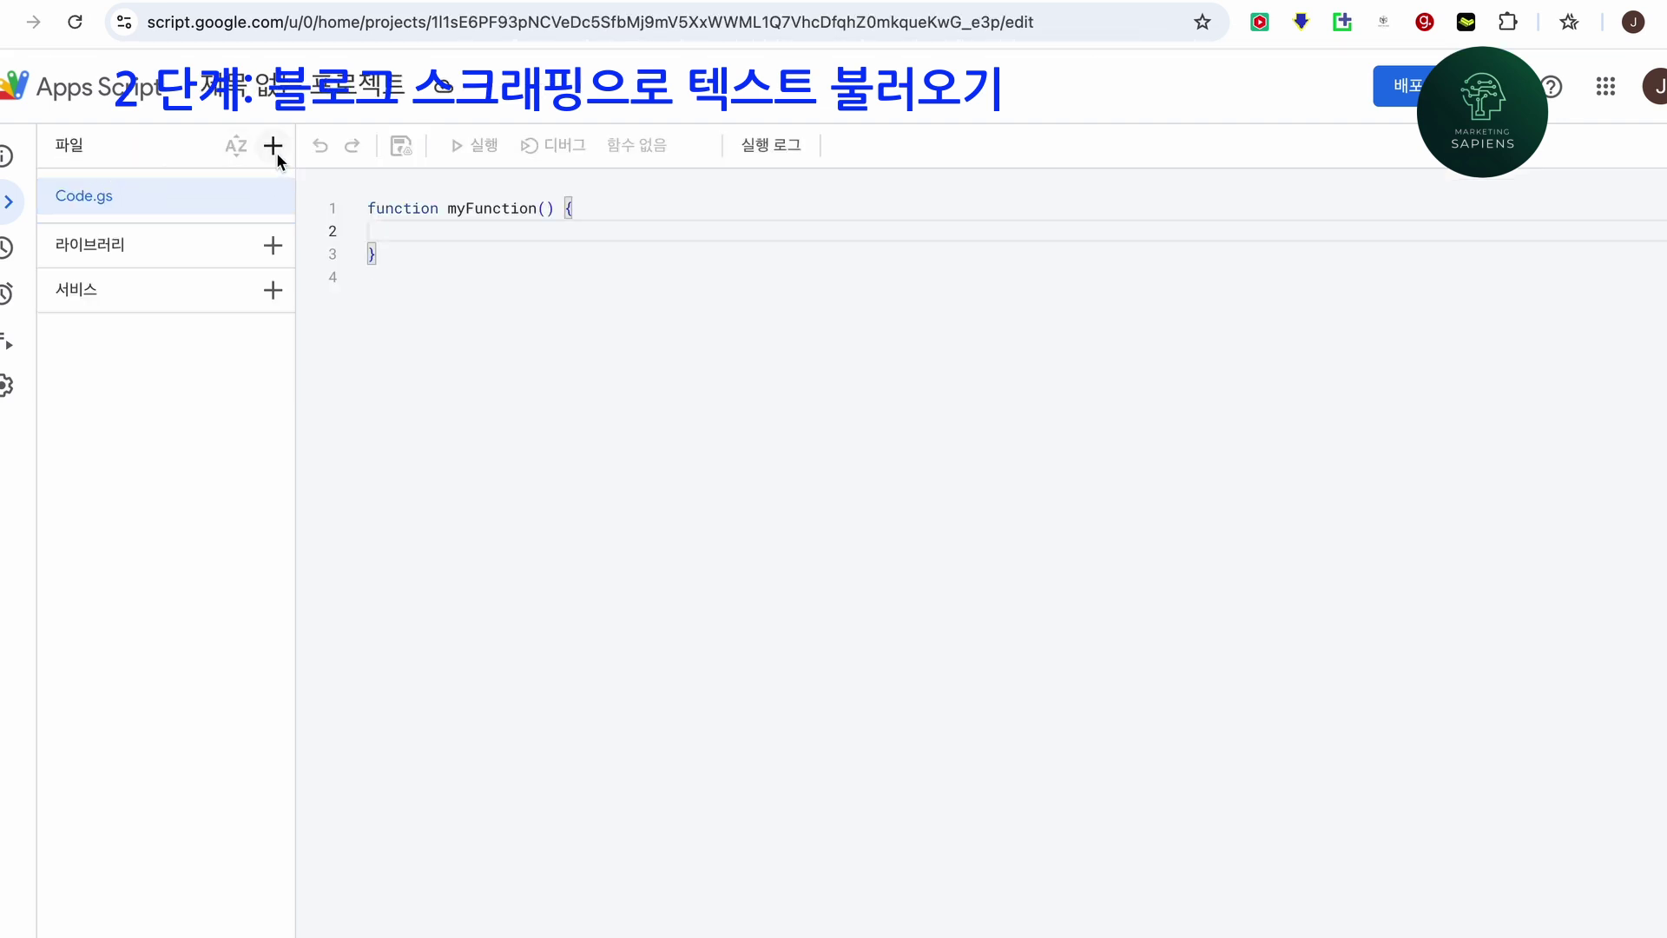
# Add a new script file named "스크래핑 1" to the Apps Script project.
pyautogui.click(273, 146)
pyautogui.click(293, 202)
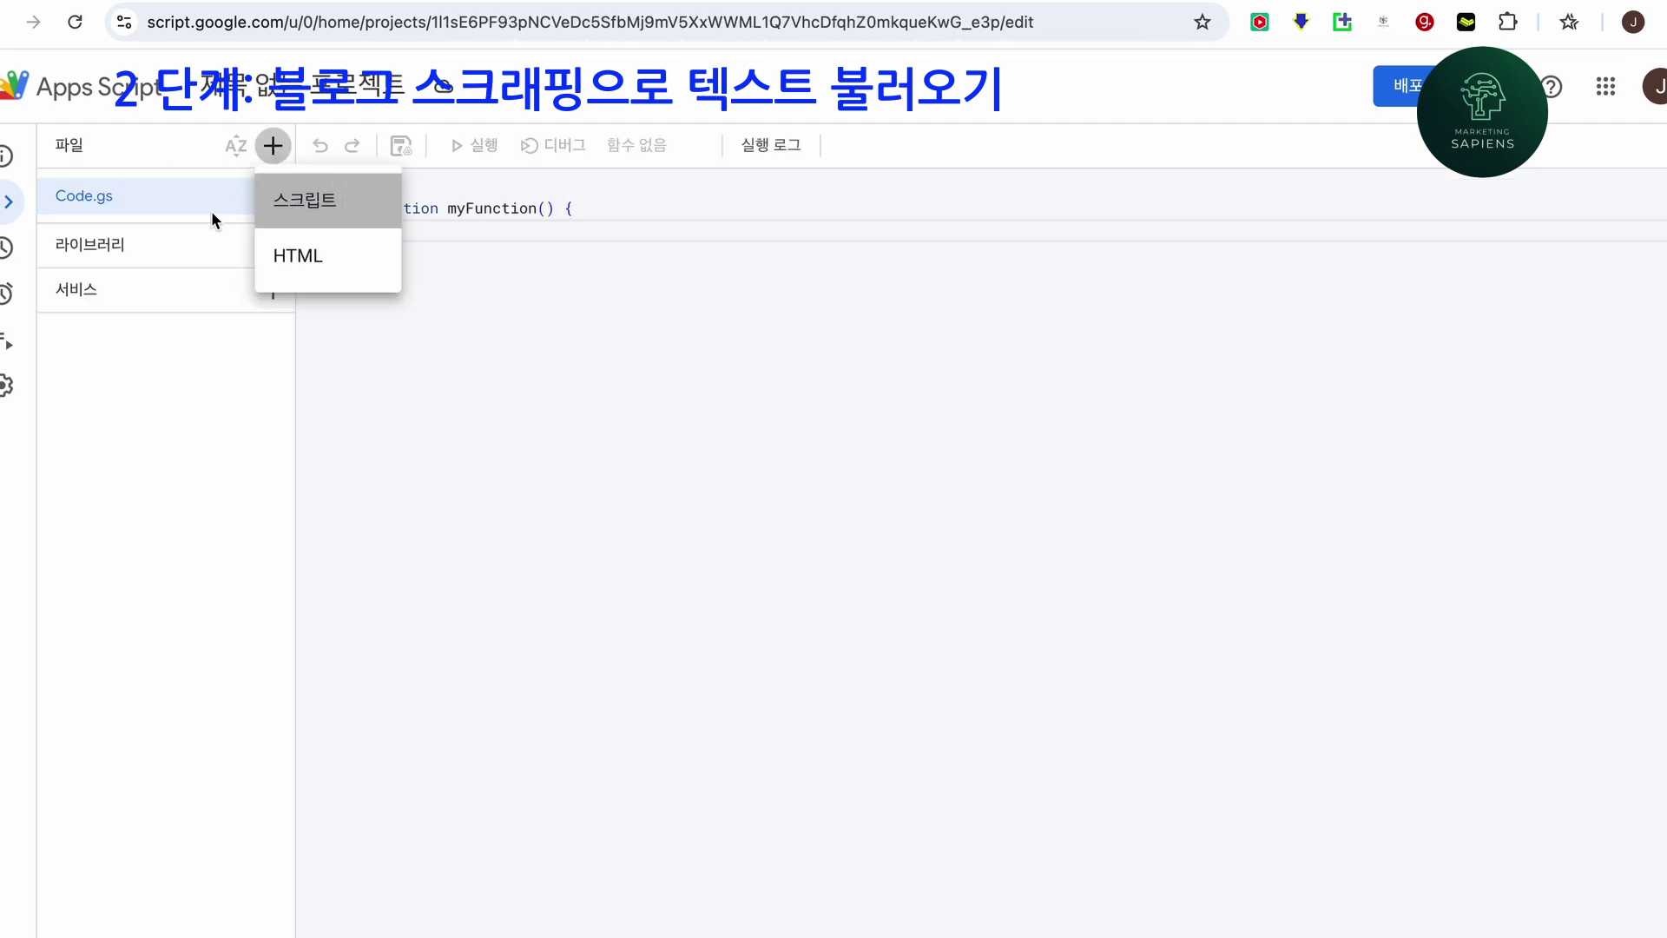
pyautogui.write('스')
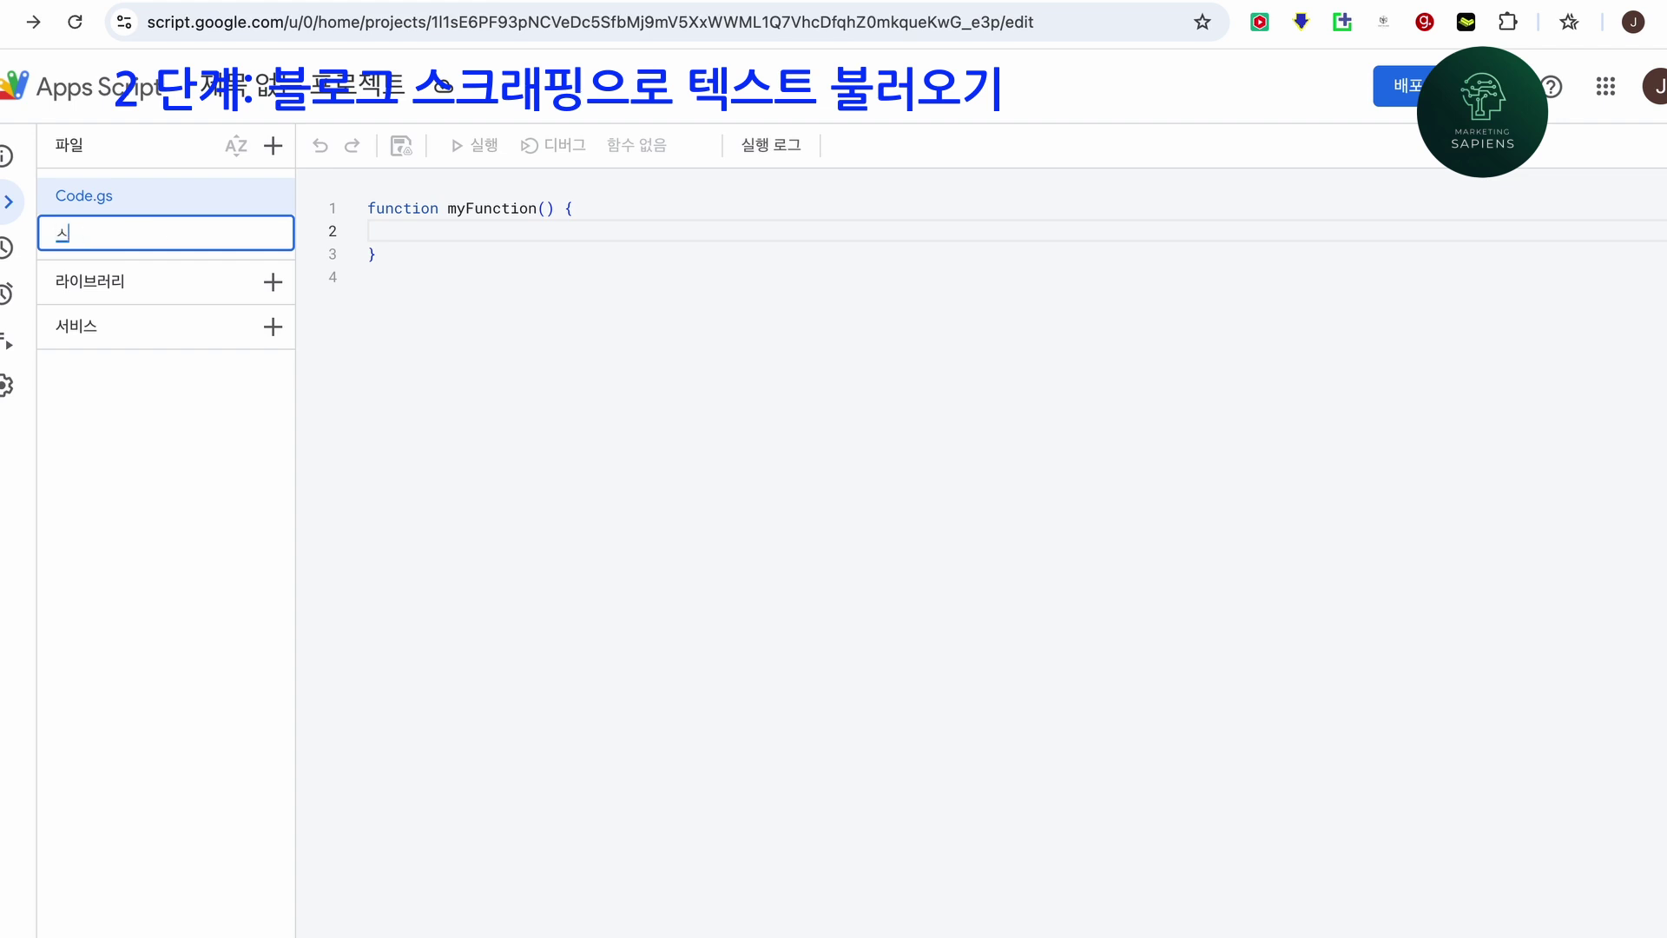
pyautogui.write('크래핑 1')
pyautogui.press('Return')
# Replace the default function in 스크래핑 1.gs with the copied scraping code, then save and run it.
pyautogui.moveTo(436, 324); pyautogui.dragTo(357, 205)
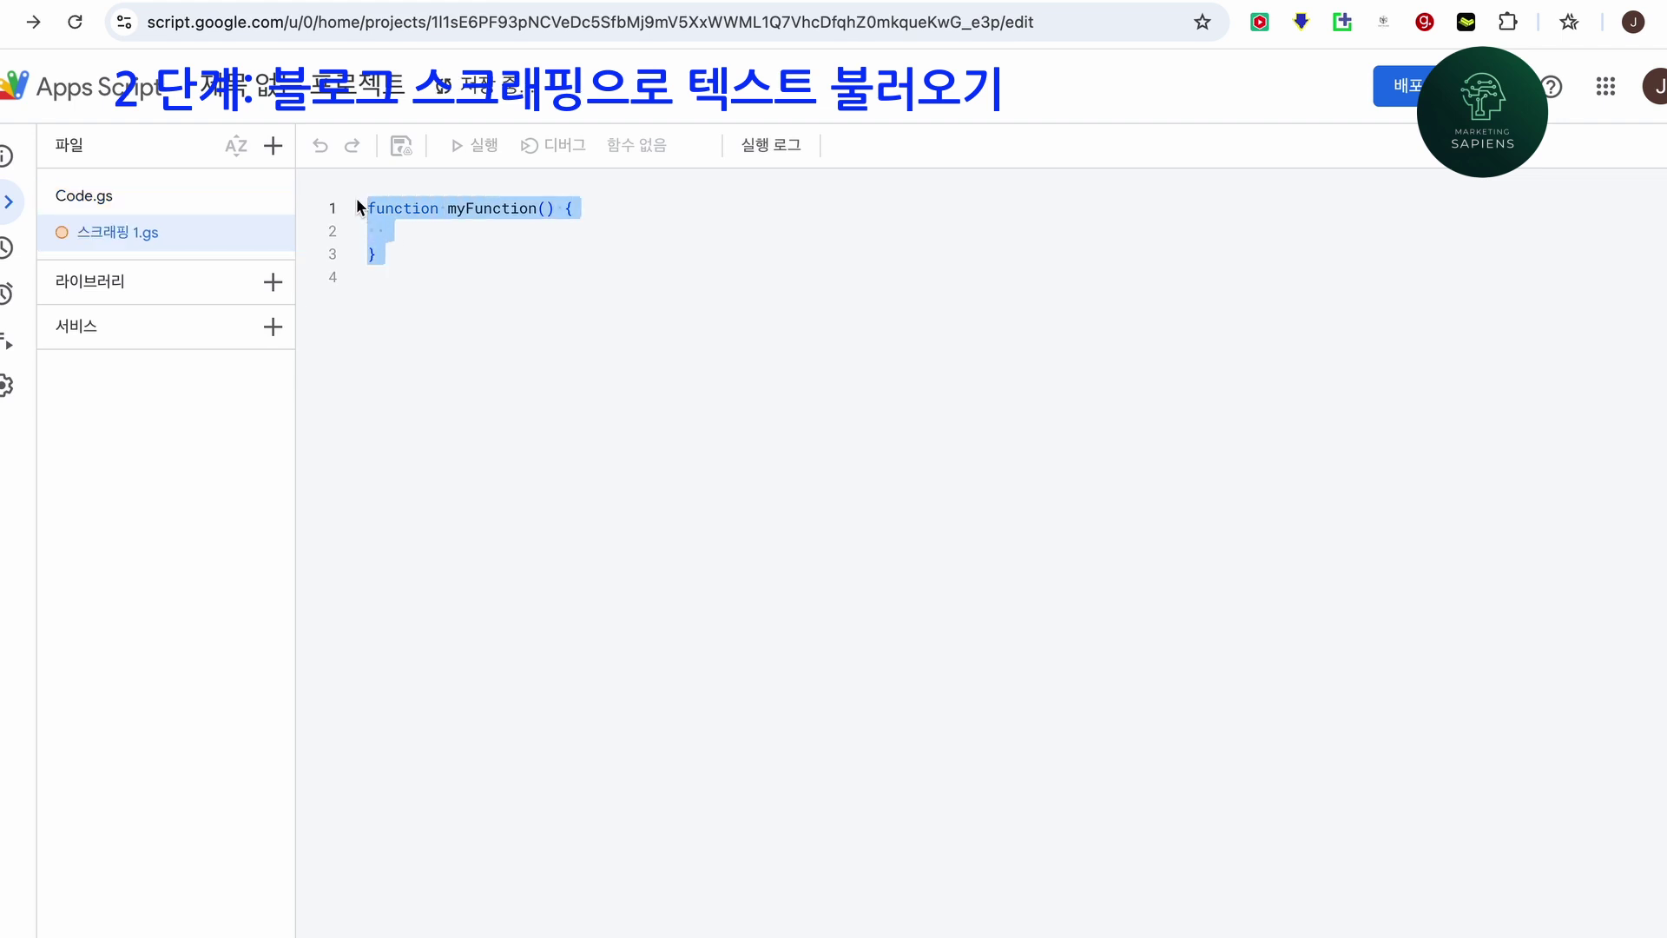
pyautogui.press('BackSpace')
pyautogui.rightClick(380, 205)
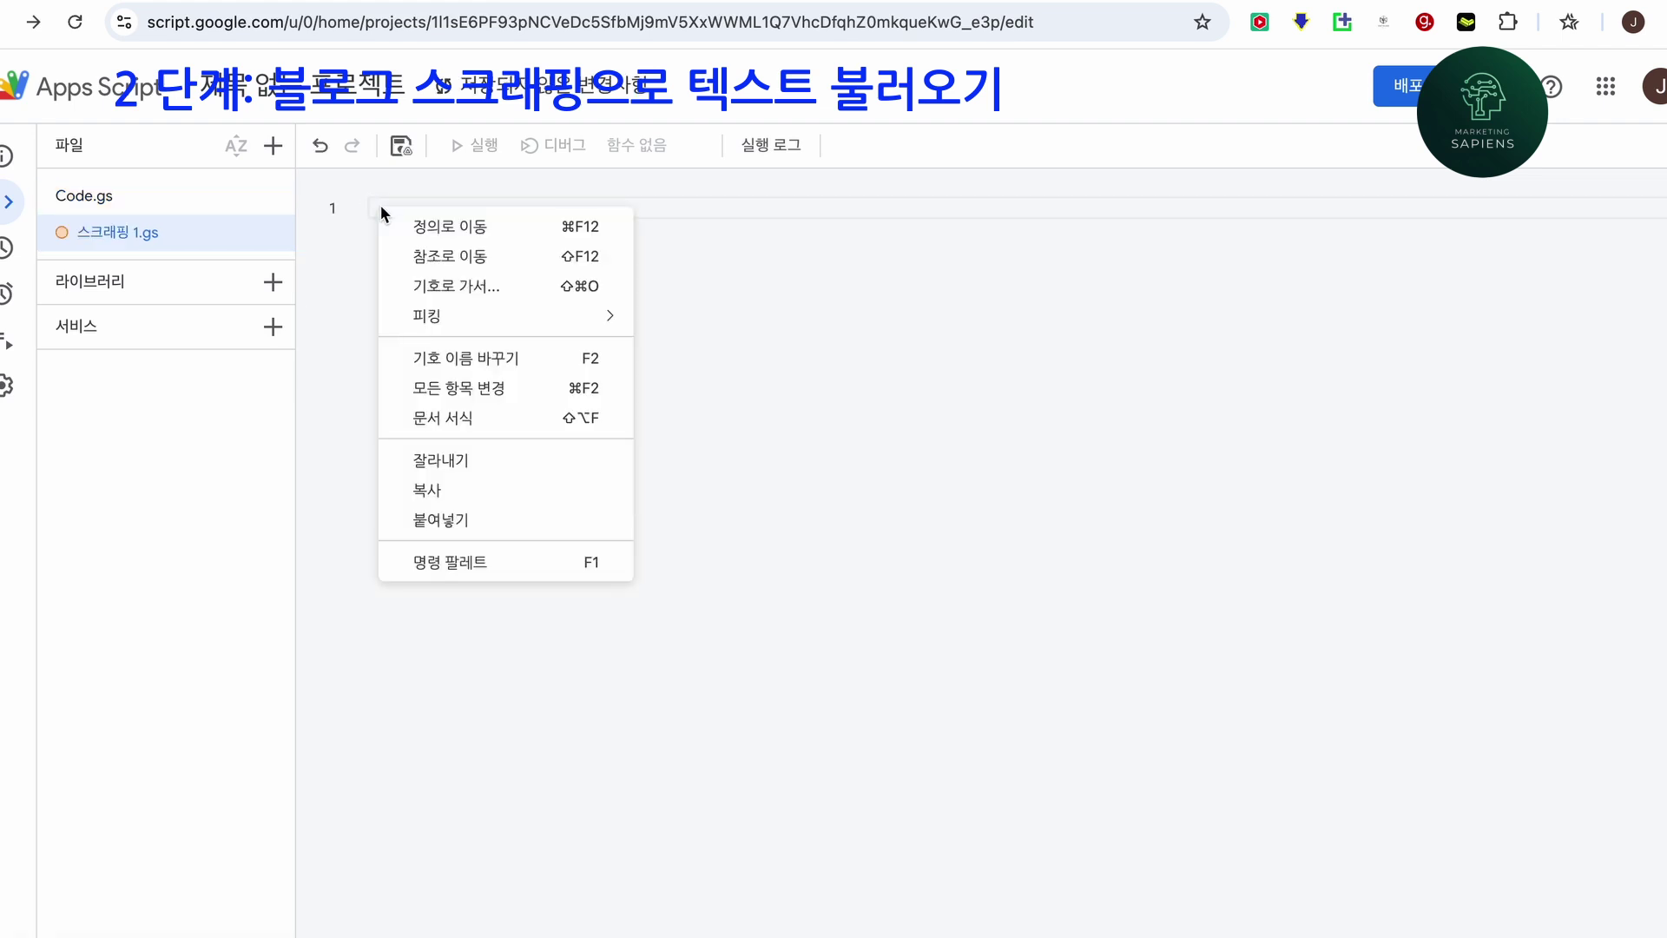
pyautogui.click(487, 517)
pyautogui.click(405, 149)
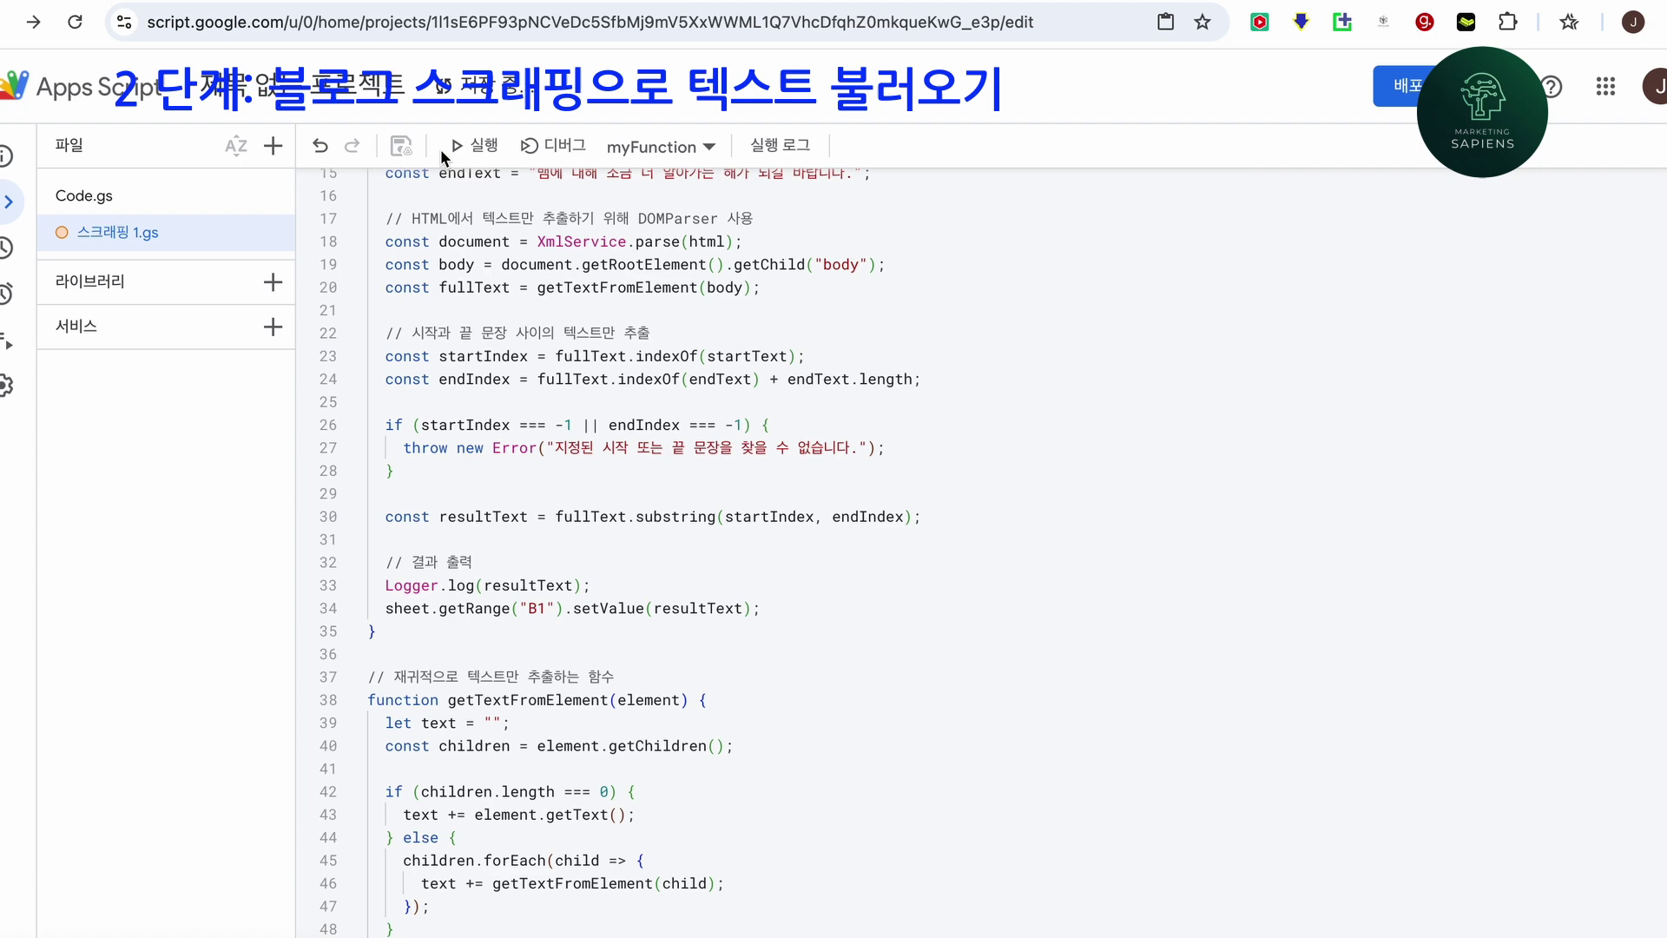
pyautogui.click(467, 150)
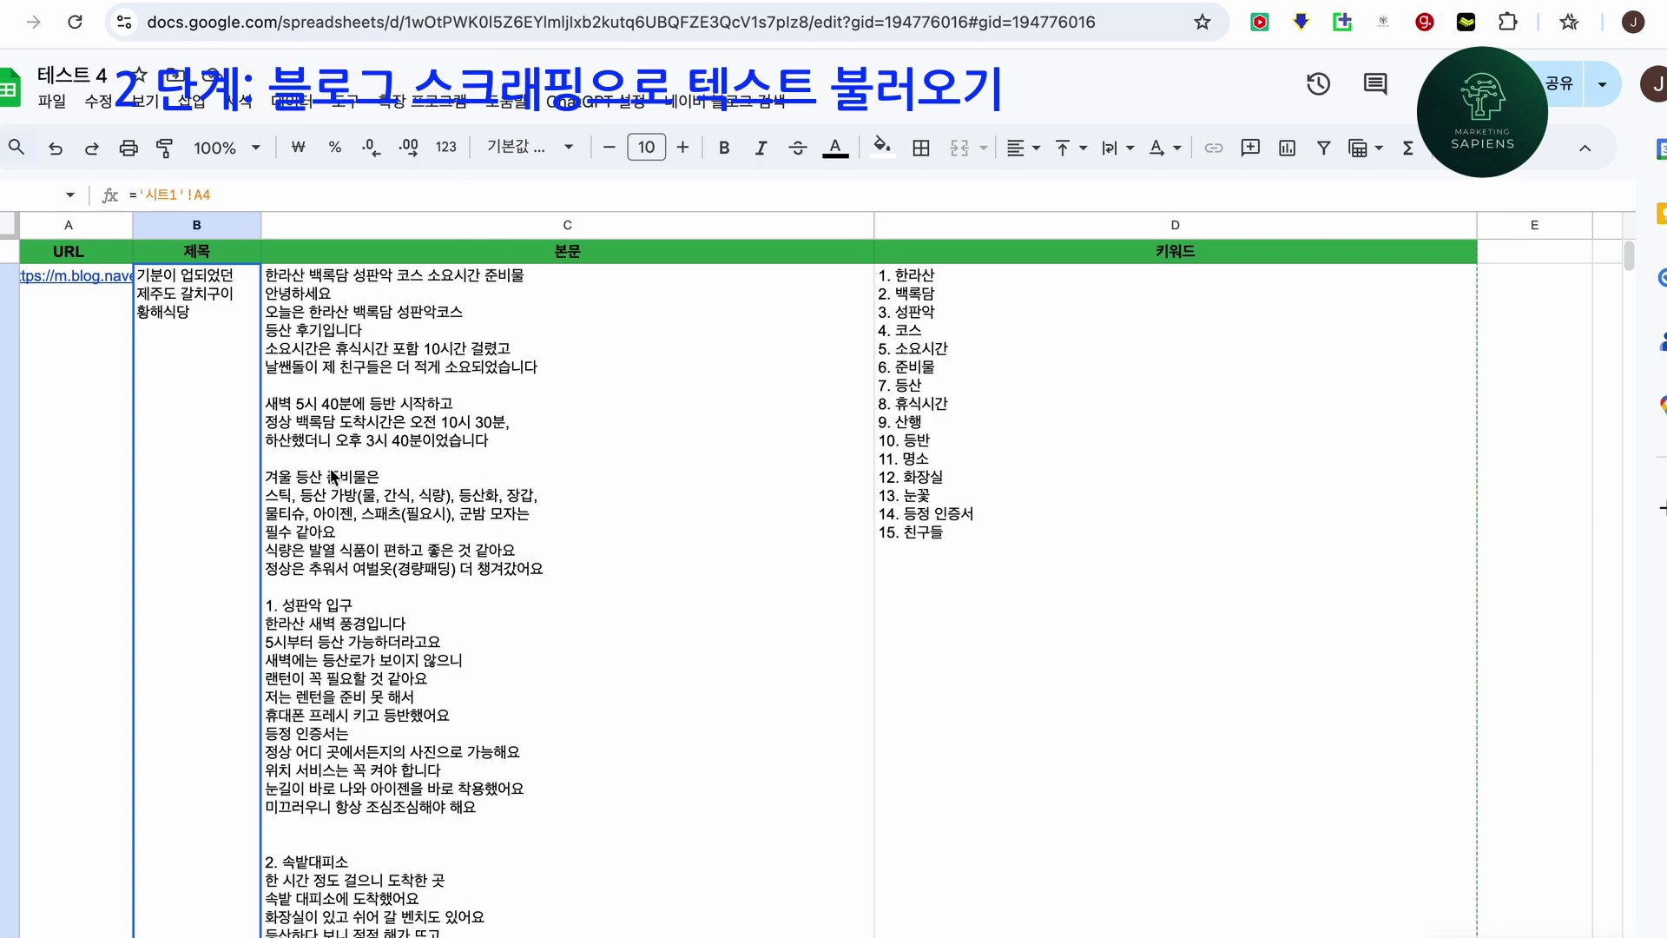
# In the 테스트 4 spreadsheet, compare the blog search list with the URL, 제목 and 본문 columns of the scraping sheet.
pyautogui.scroll(-5, 333, 477)
pyautogui.scroll(5, 111, 744)
pyautogui.click(167, 936)
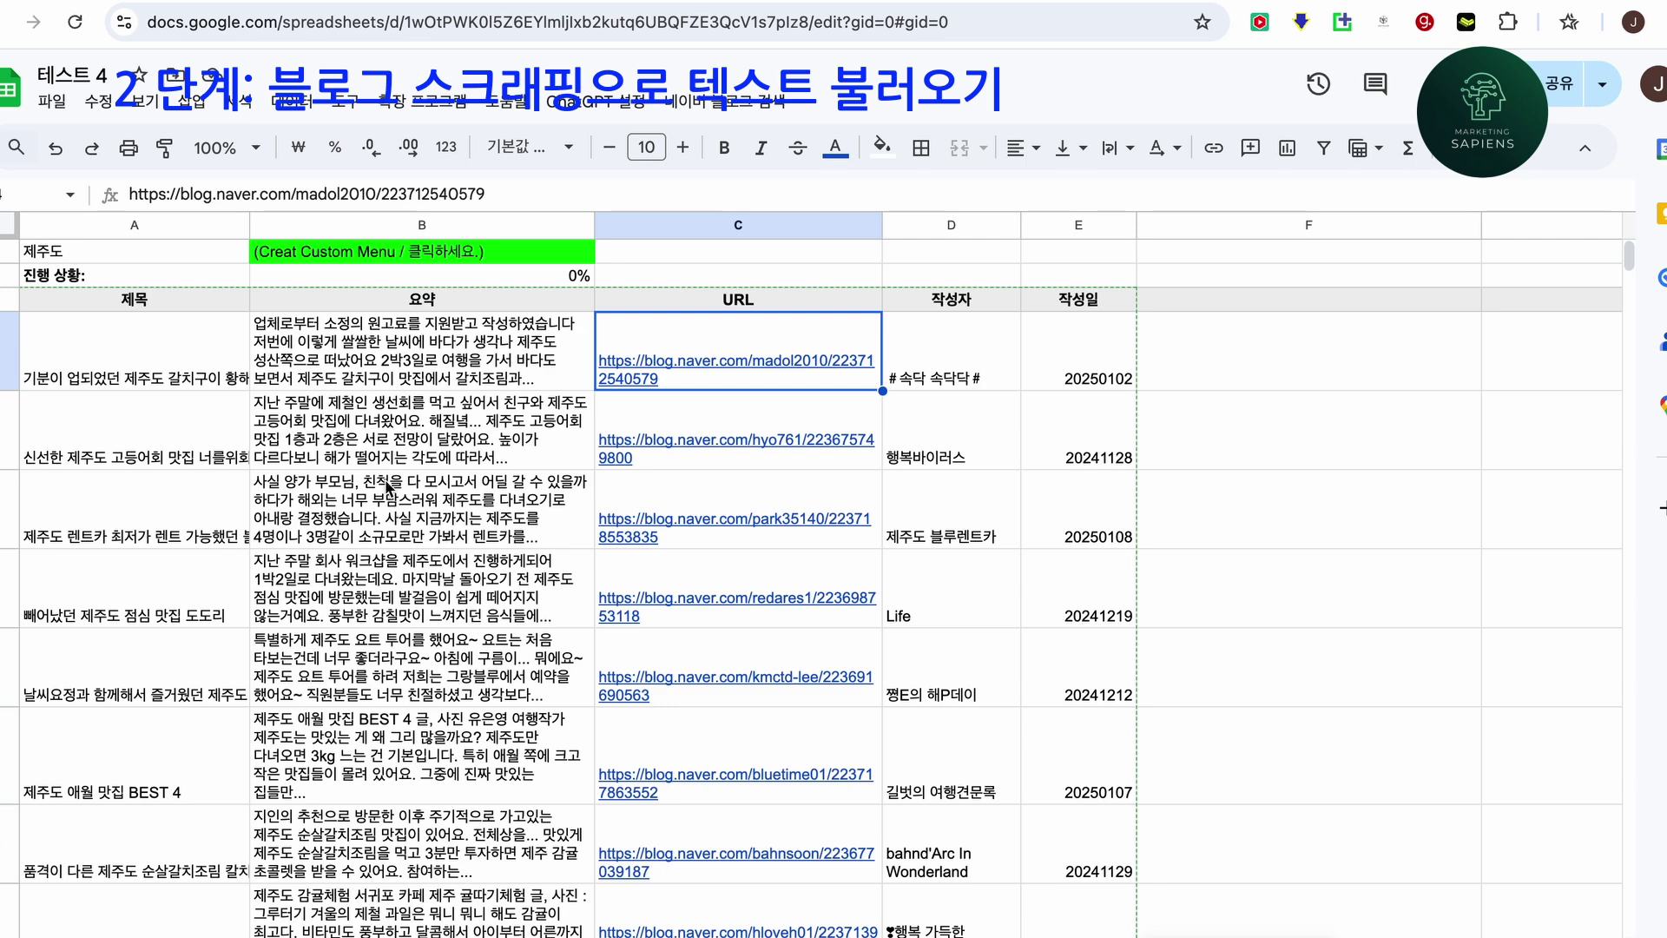
pyautogui.click(208, 936)
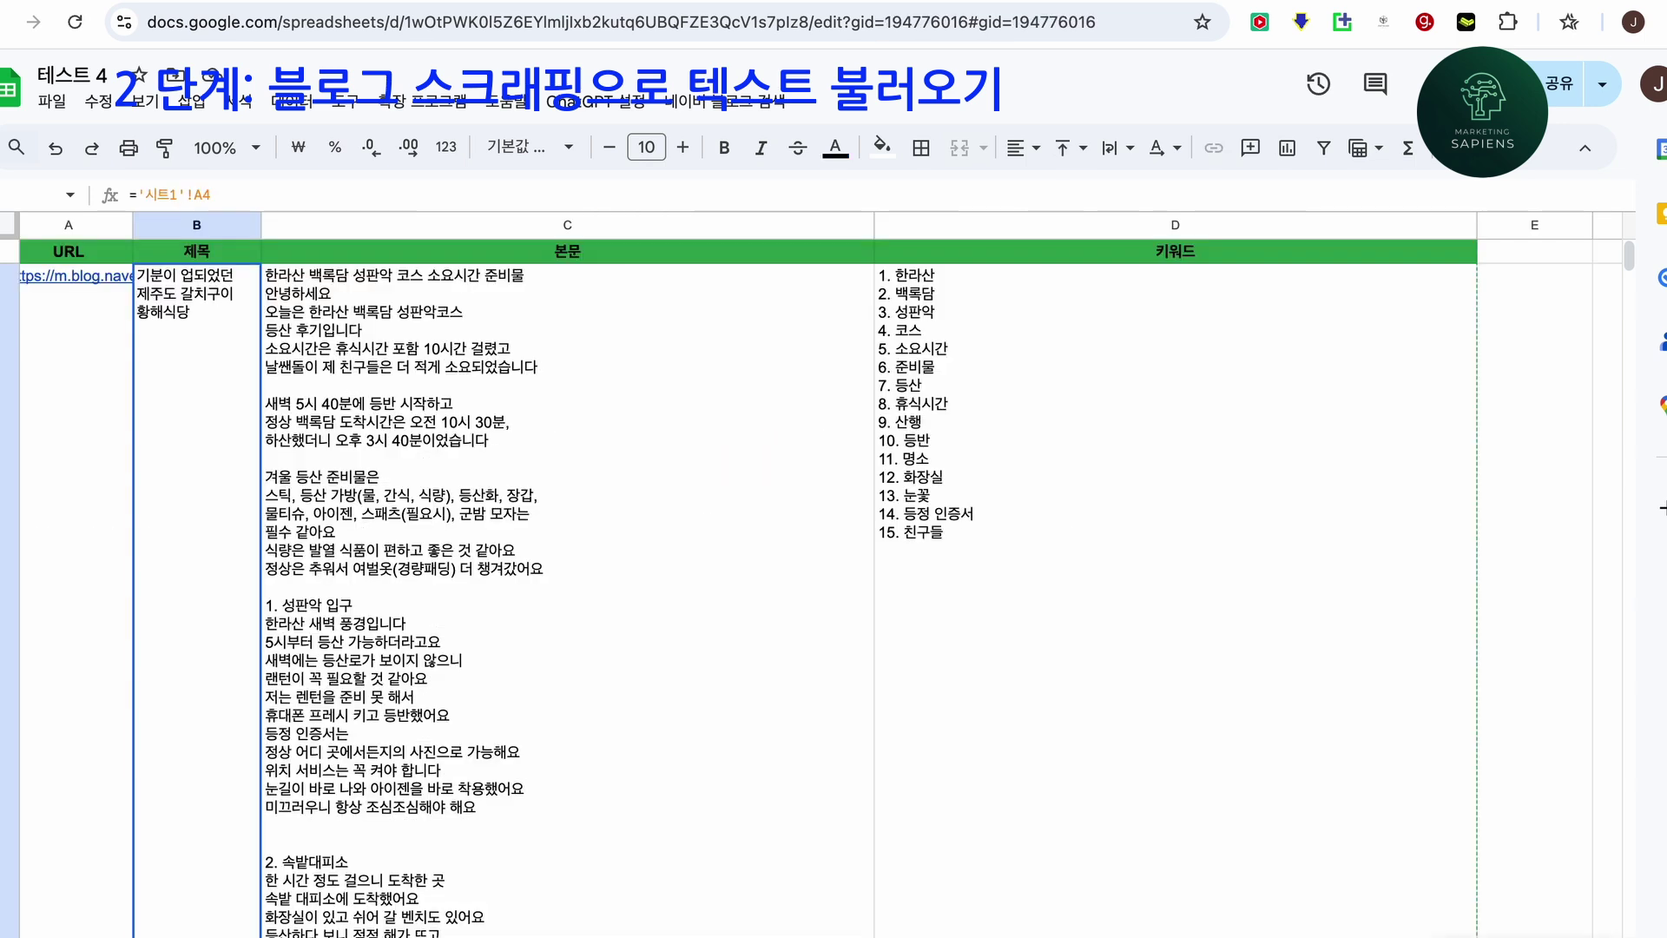
pyautogui.moveTo(60, 276)
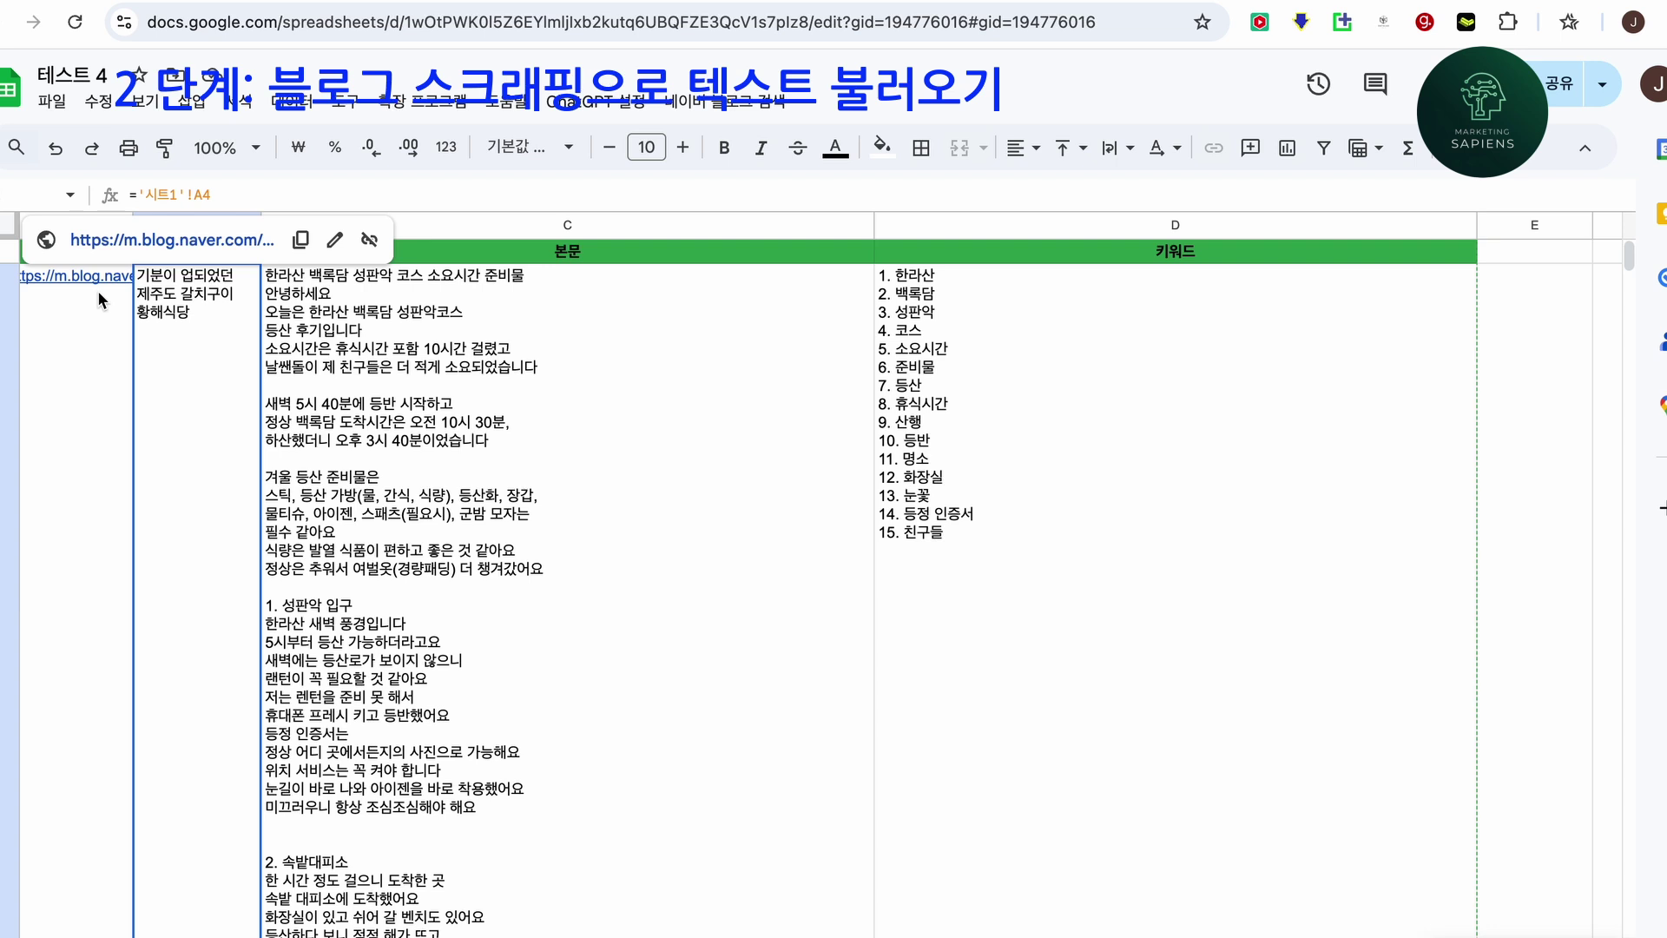
pyautogui.click(357, 347)
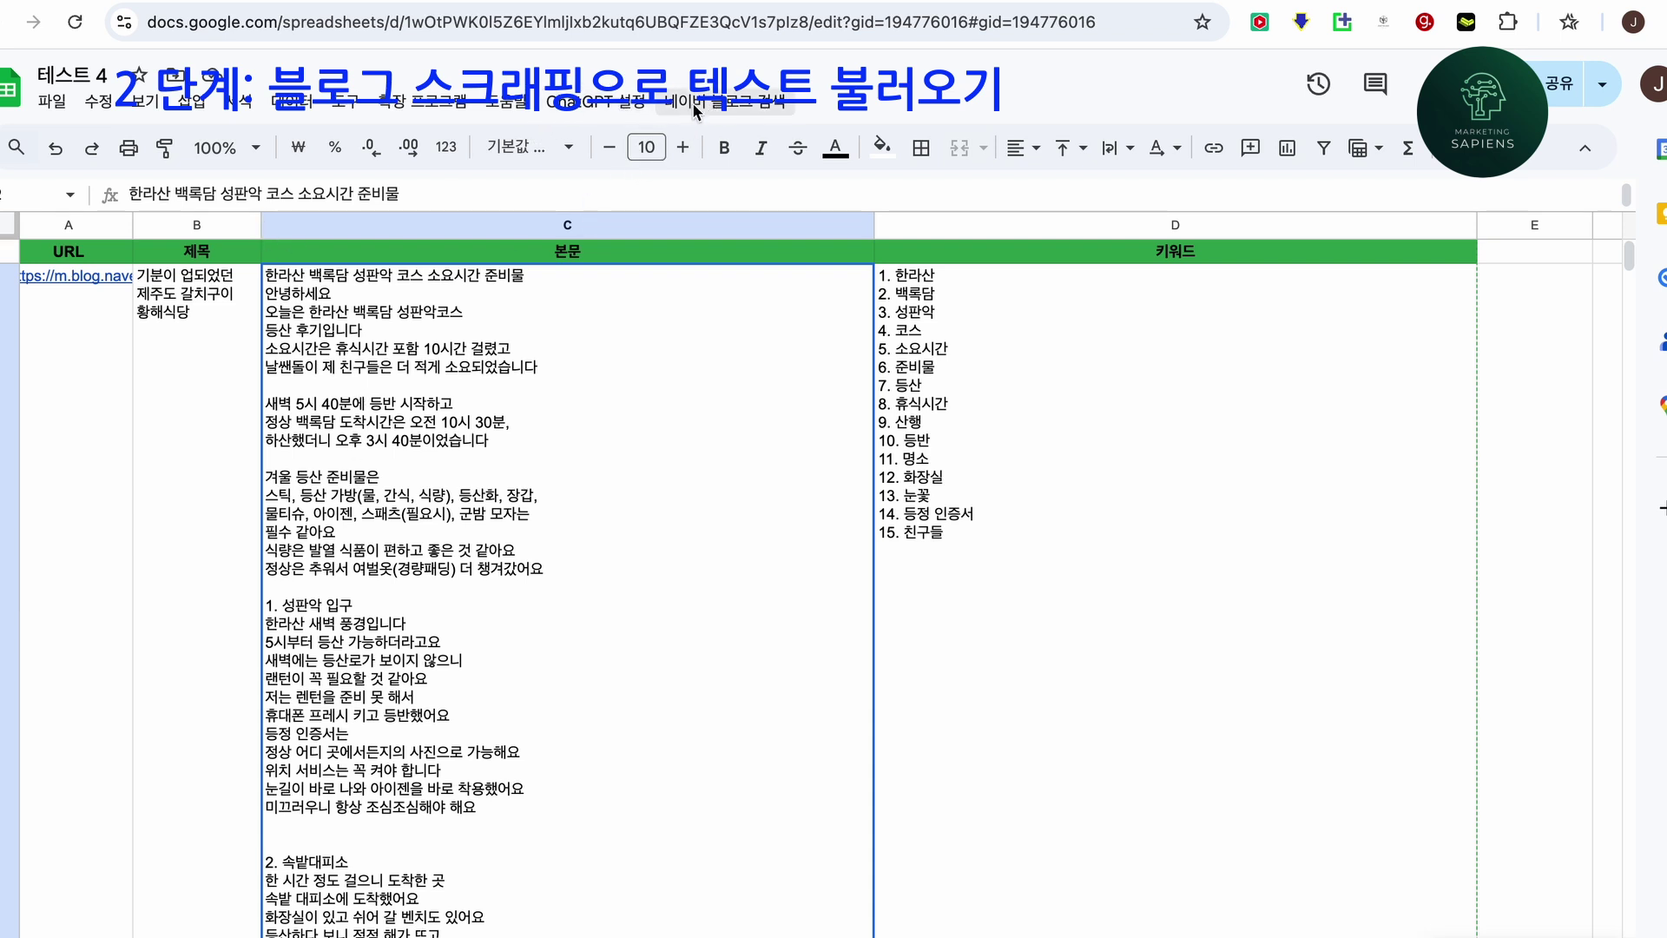
# Open the Apps Script project of 테스트 4 and run fetchFullBlogContents from 2. 스크래핑.gs.
pyautogui.click(404, 103)
pyautogui.click(466, 219)
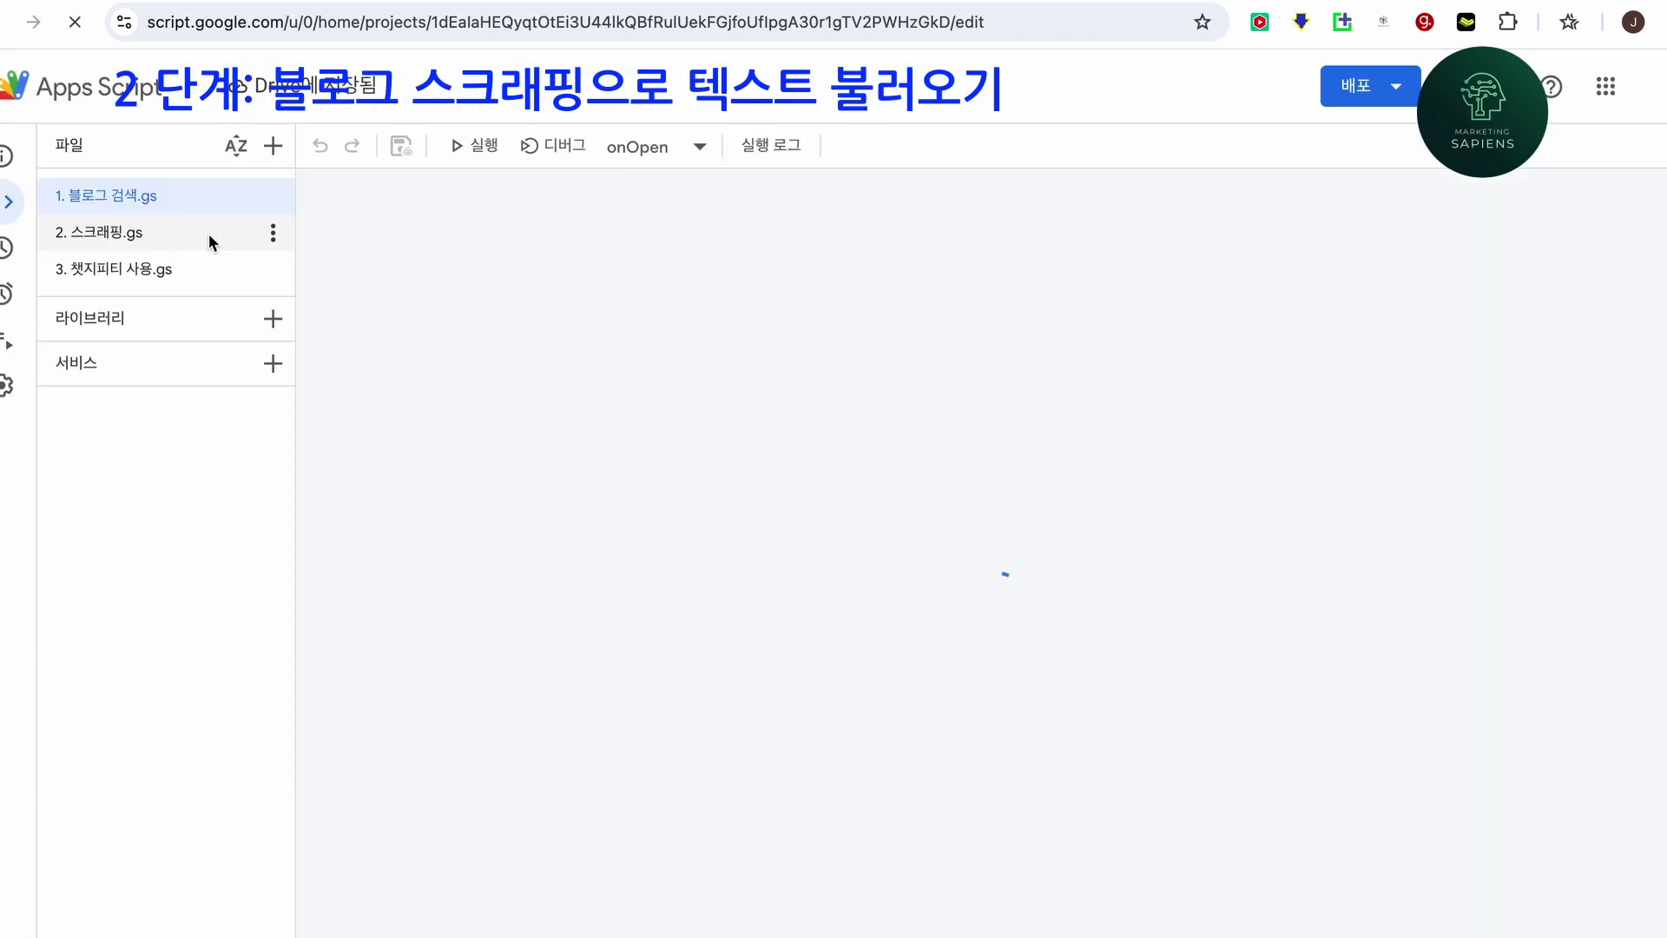
pyautogui.click(144, 233)
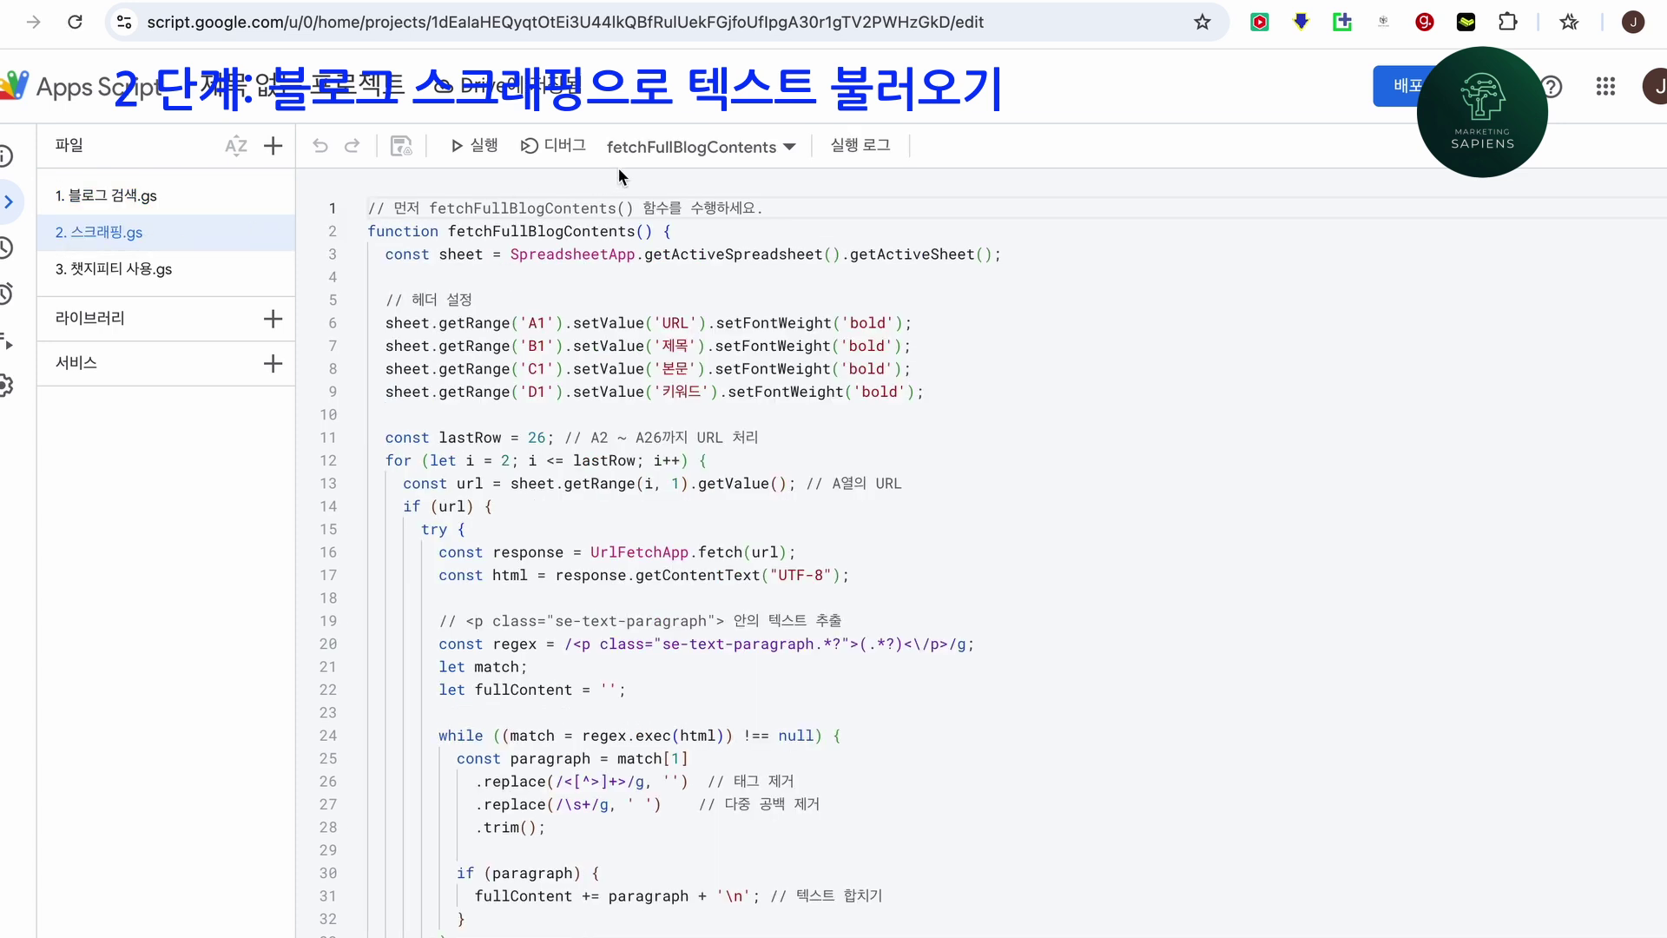
pyautogui.click(467, 148)
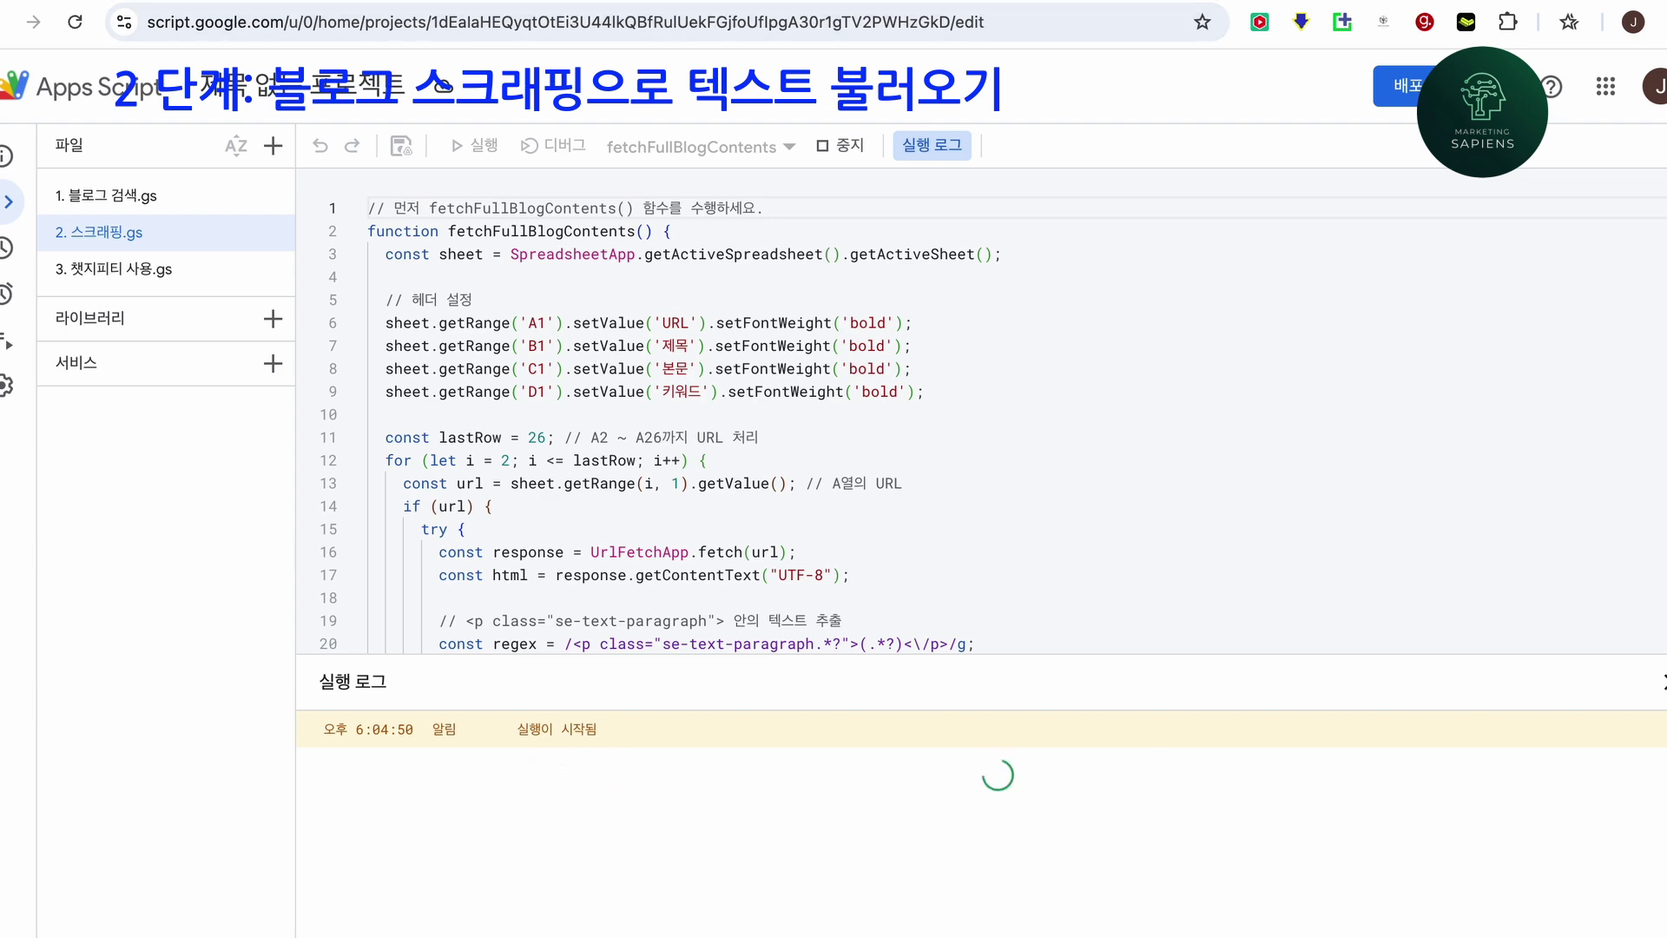
# Switch to the 테스트 4 spreadsheet and review the scraped text in the 본문 column of the scraping sheet.
pyautogui.click(502, 2)
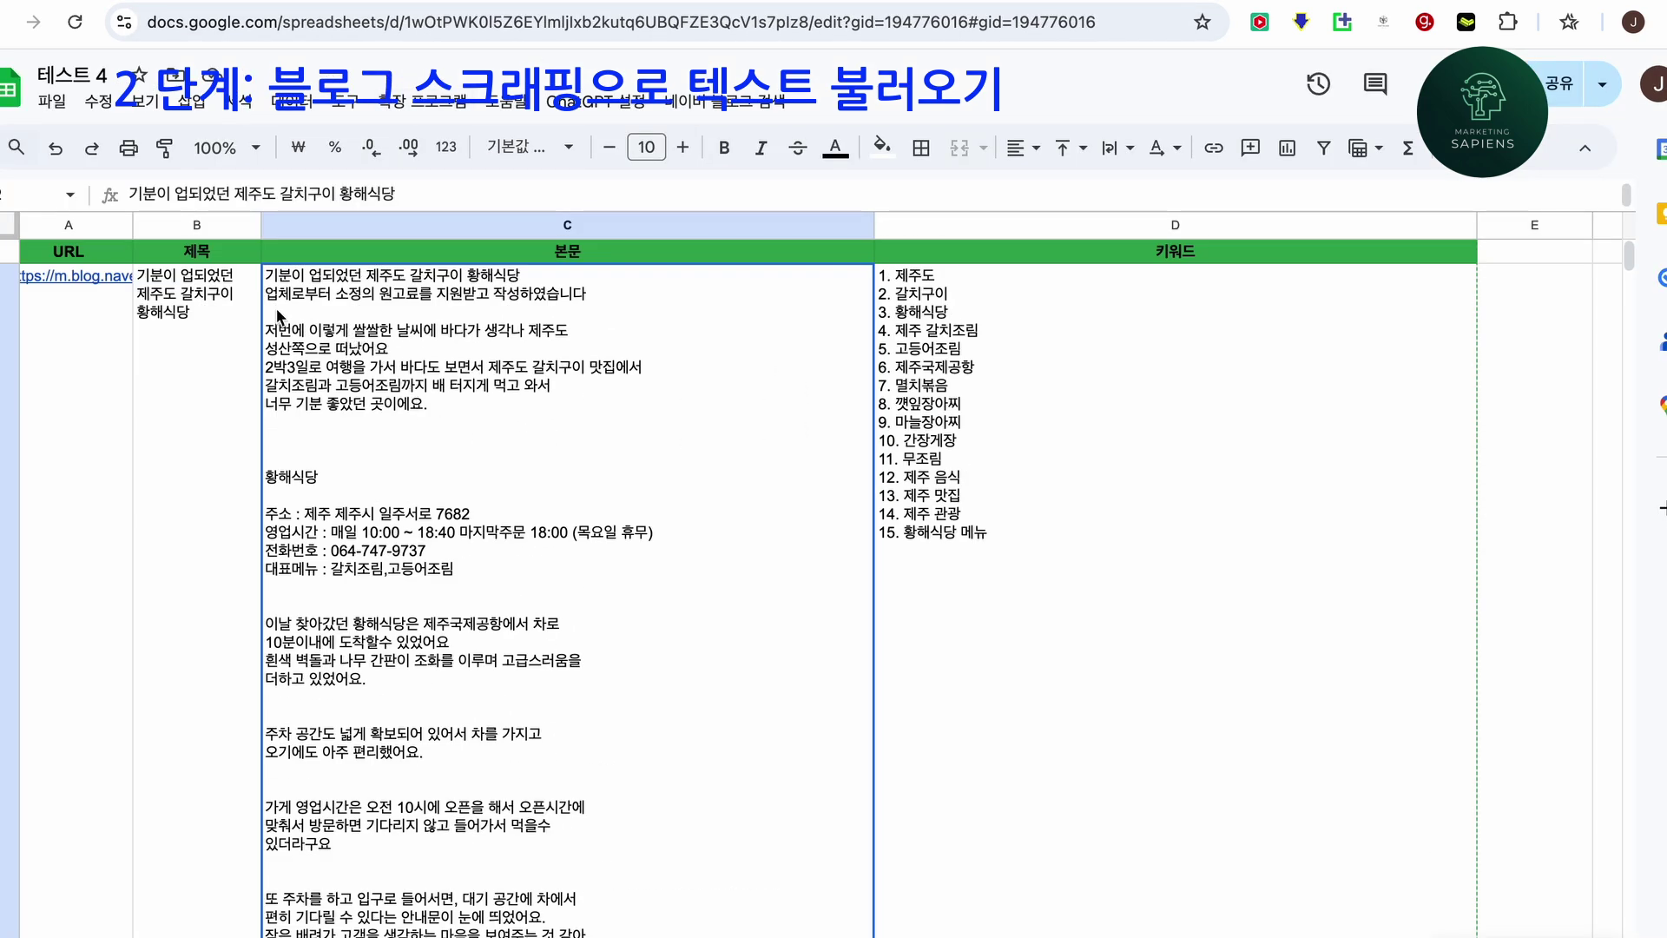
pyautogui.hscroll(-1, 279, 317)
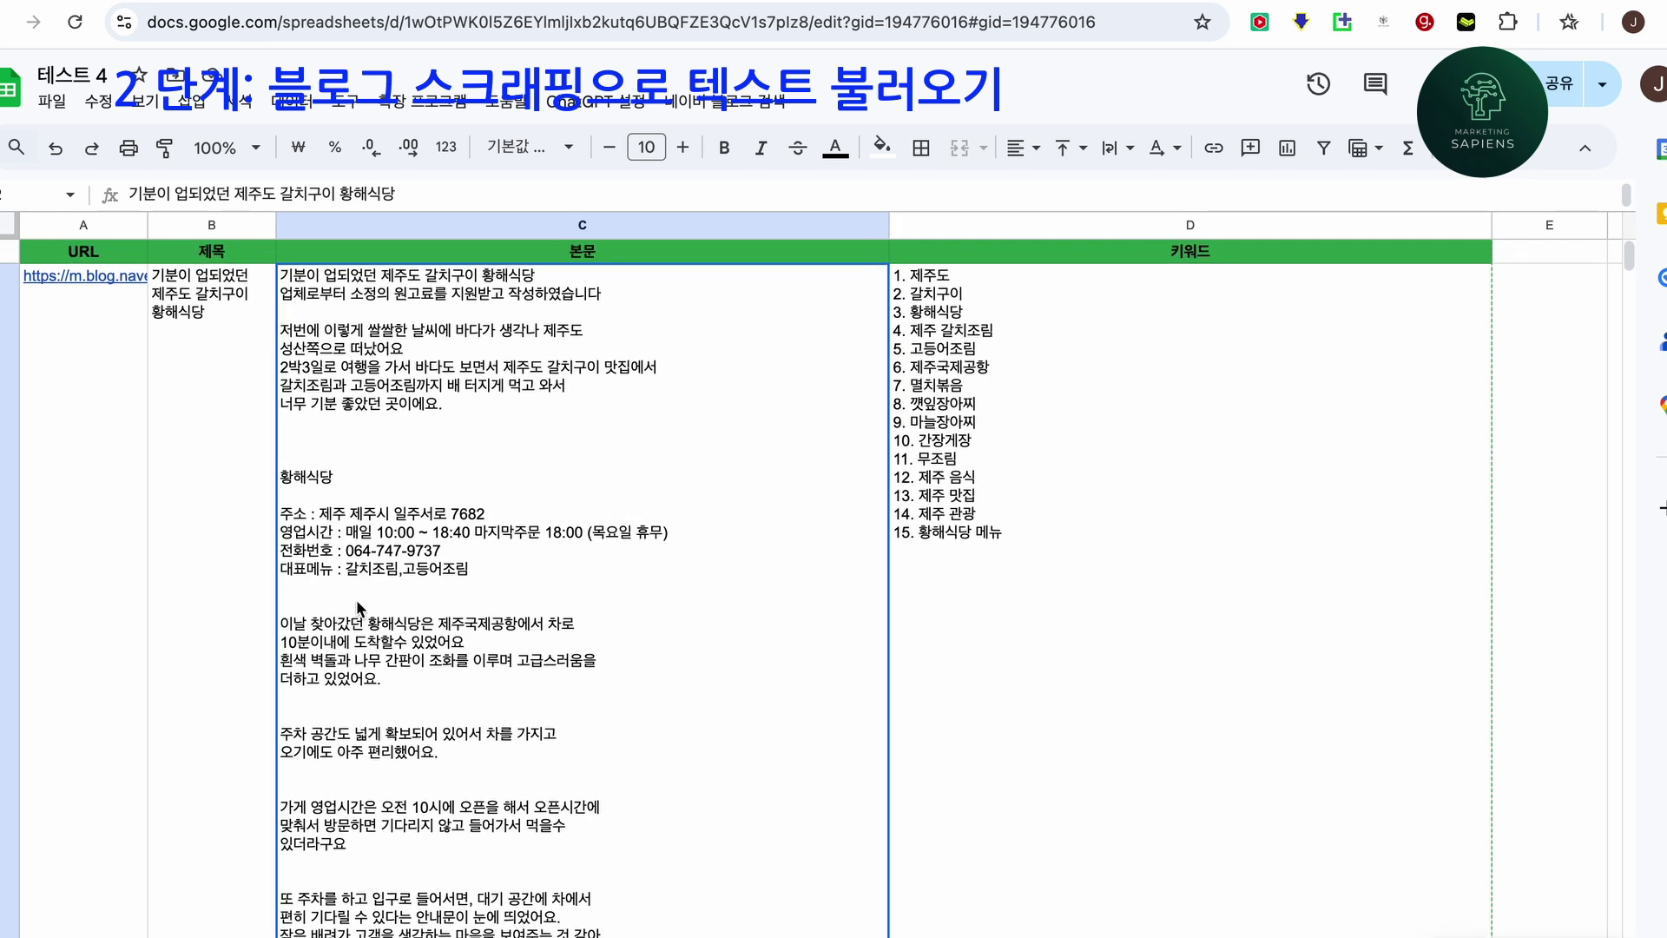
pyautogui.scroll(-5, 356, 597)
pyautogui.scroll(5, 356, 597)
# In the blog search sheet 시트1, set the keyword in A1 to "푸름뱀의해" and run the 네이버 블로그 검색 search.
pyautogui.click(165, 936)
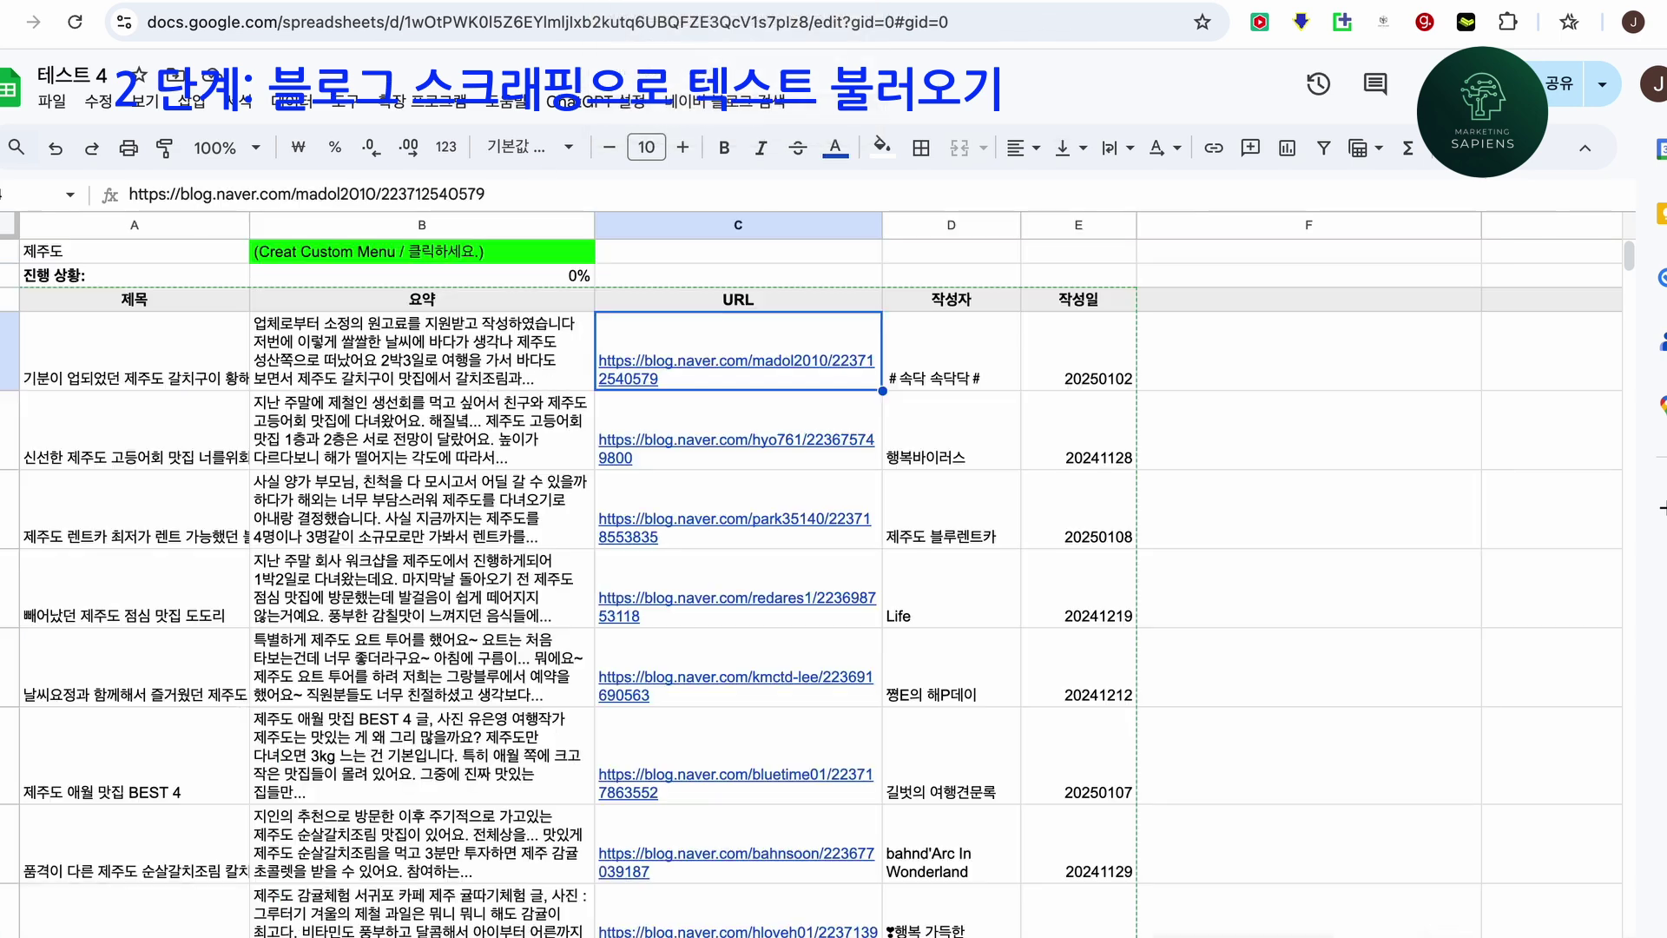
pyautogui.click(139, 253)
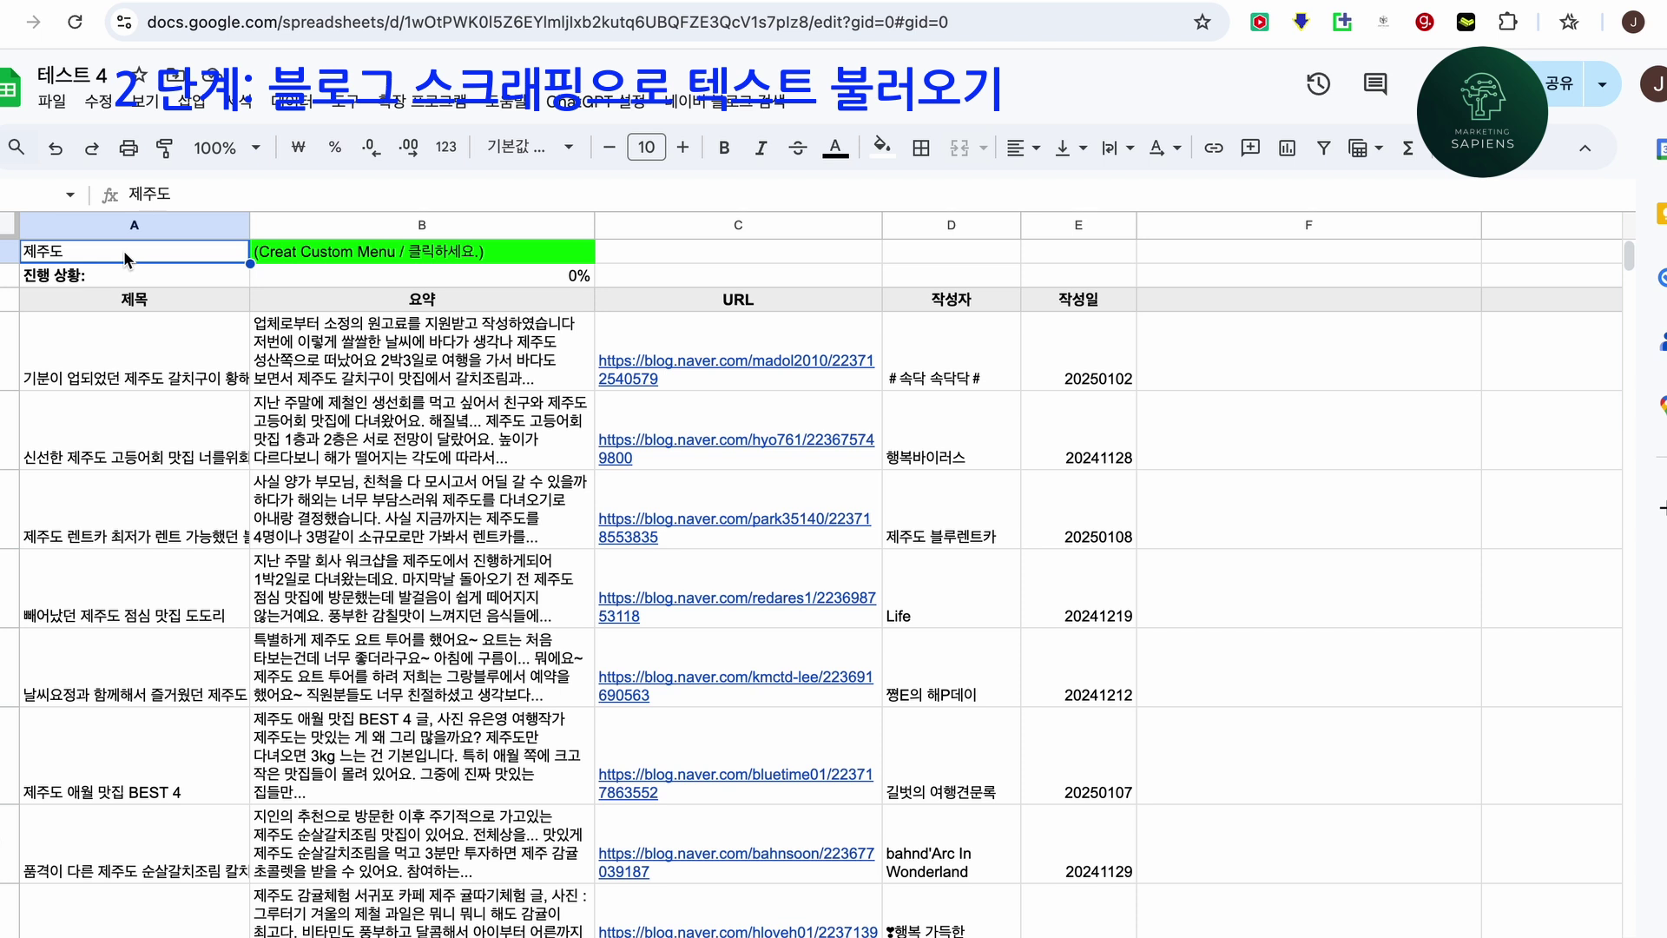
pyautogui.write('푸름뱀')
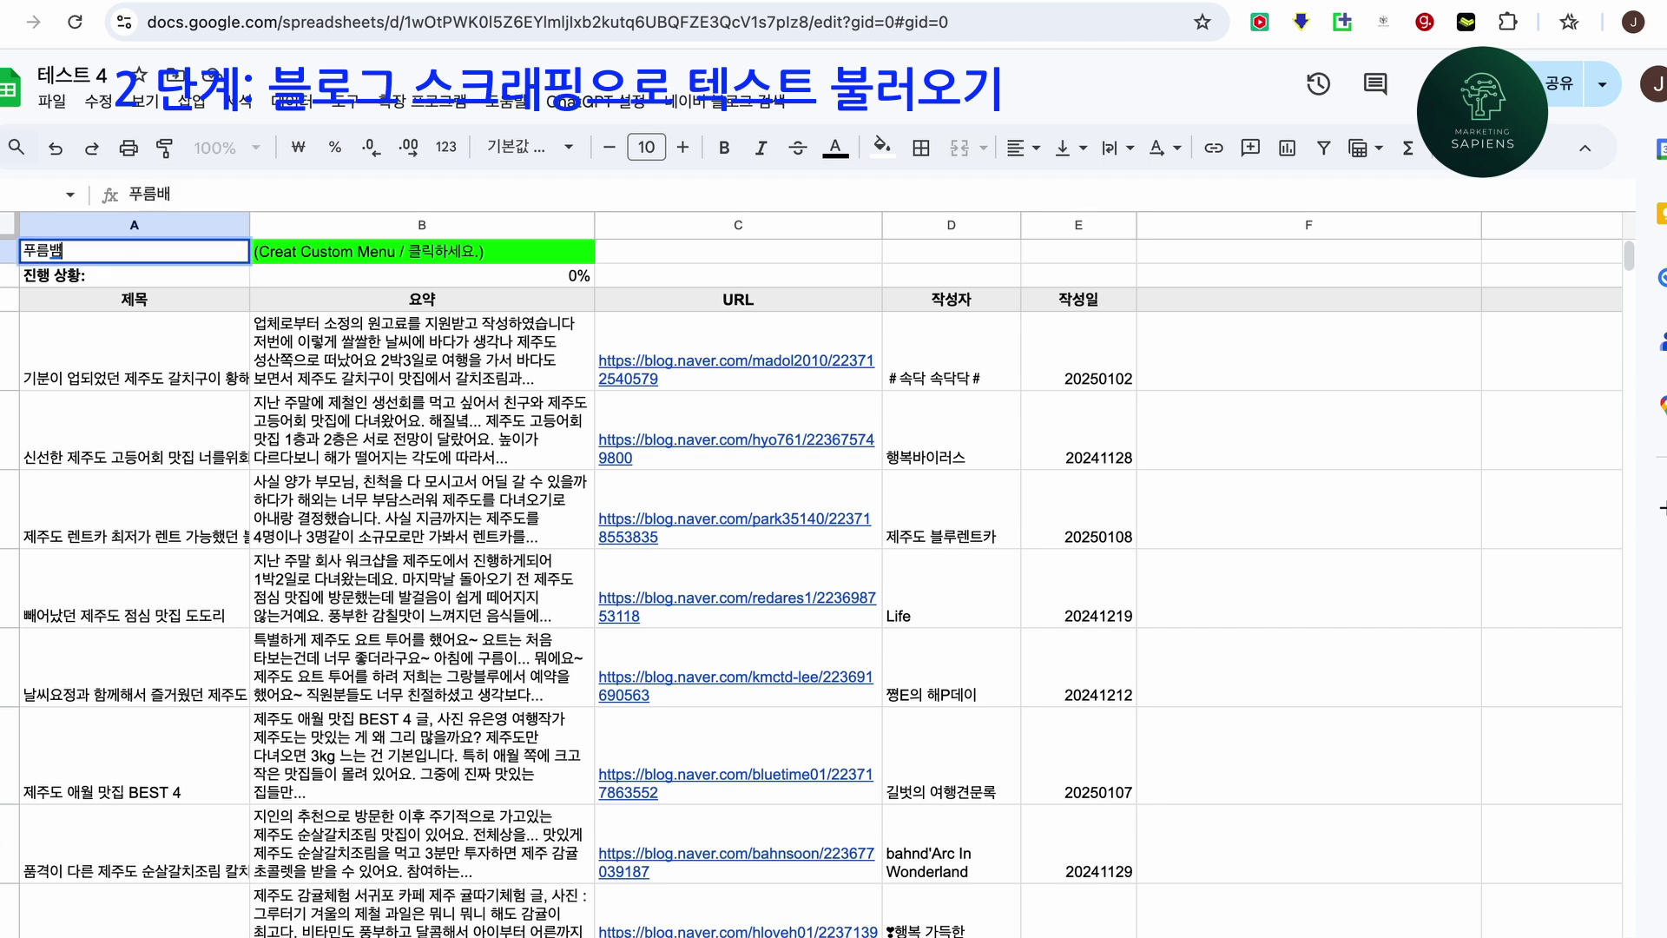
pyautogui.write('의해')
pyautogui.click(714, 253)
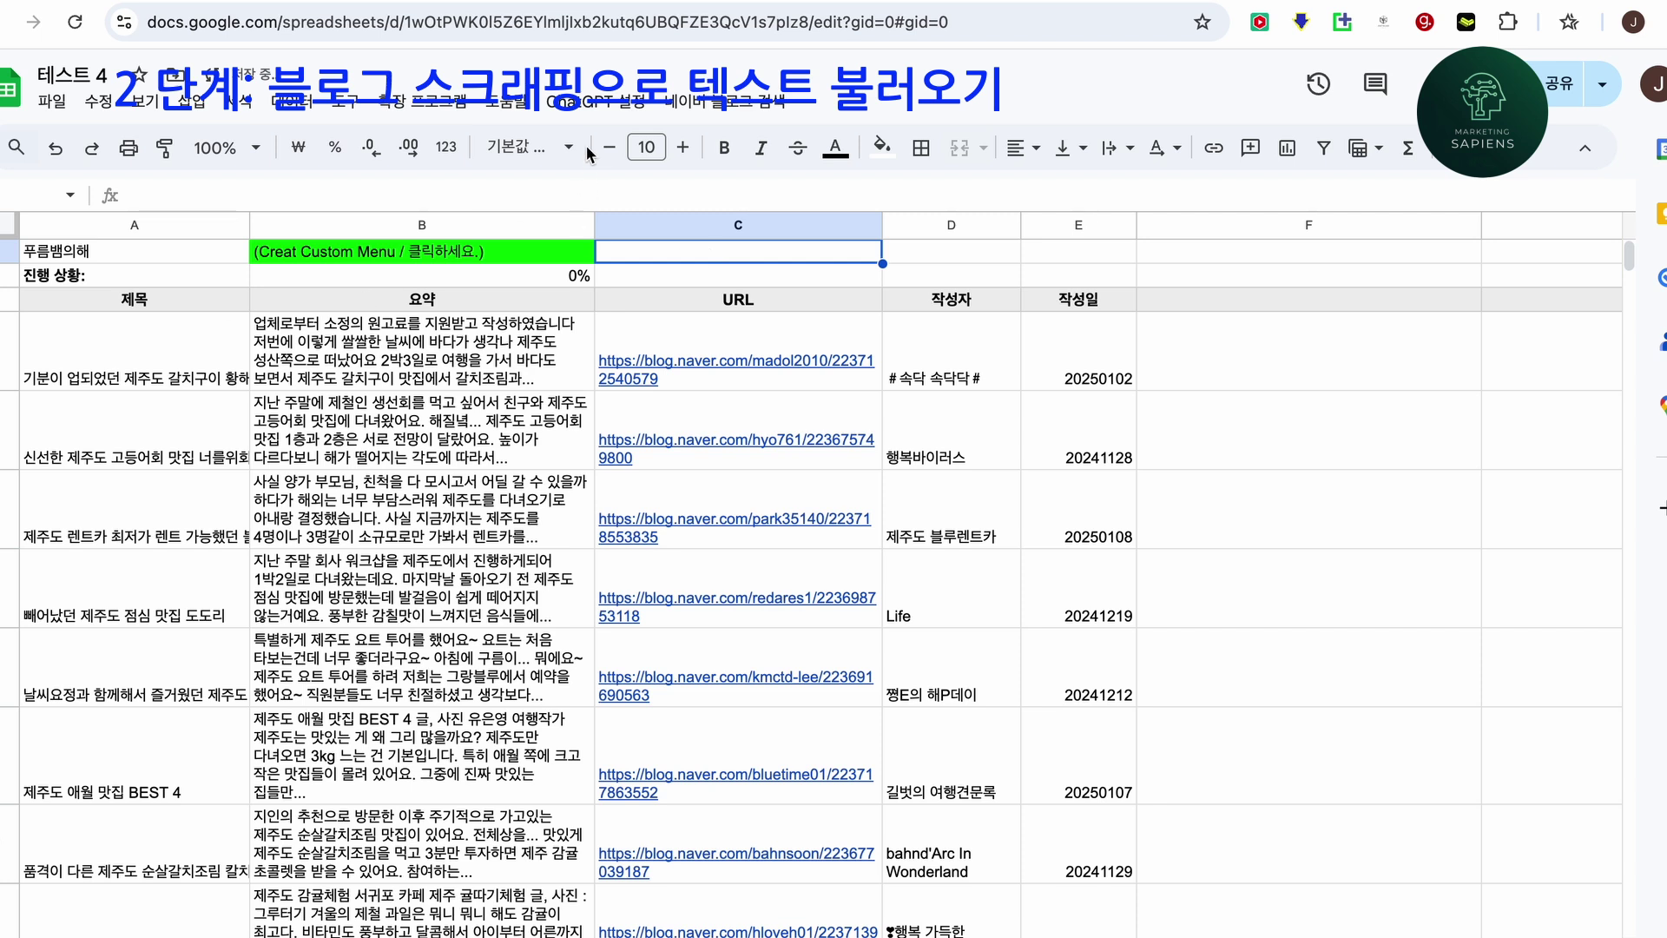
pyautogui.click(701, 104)
pyautogui.click(705, 146)
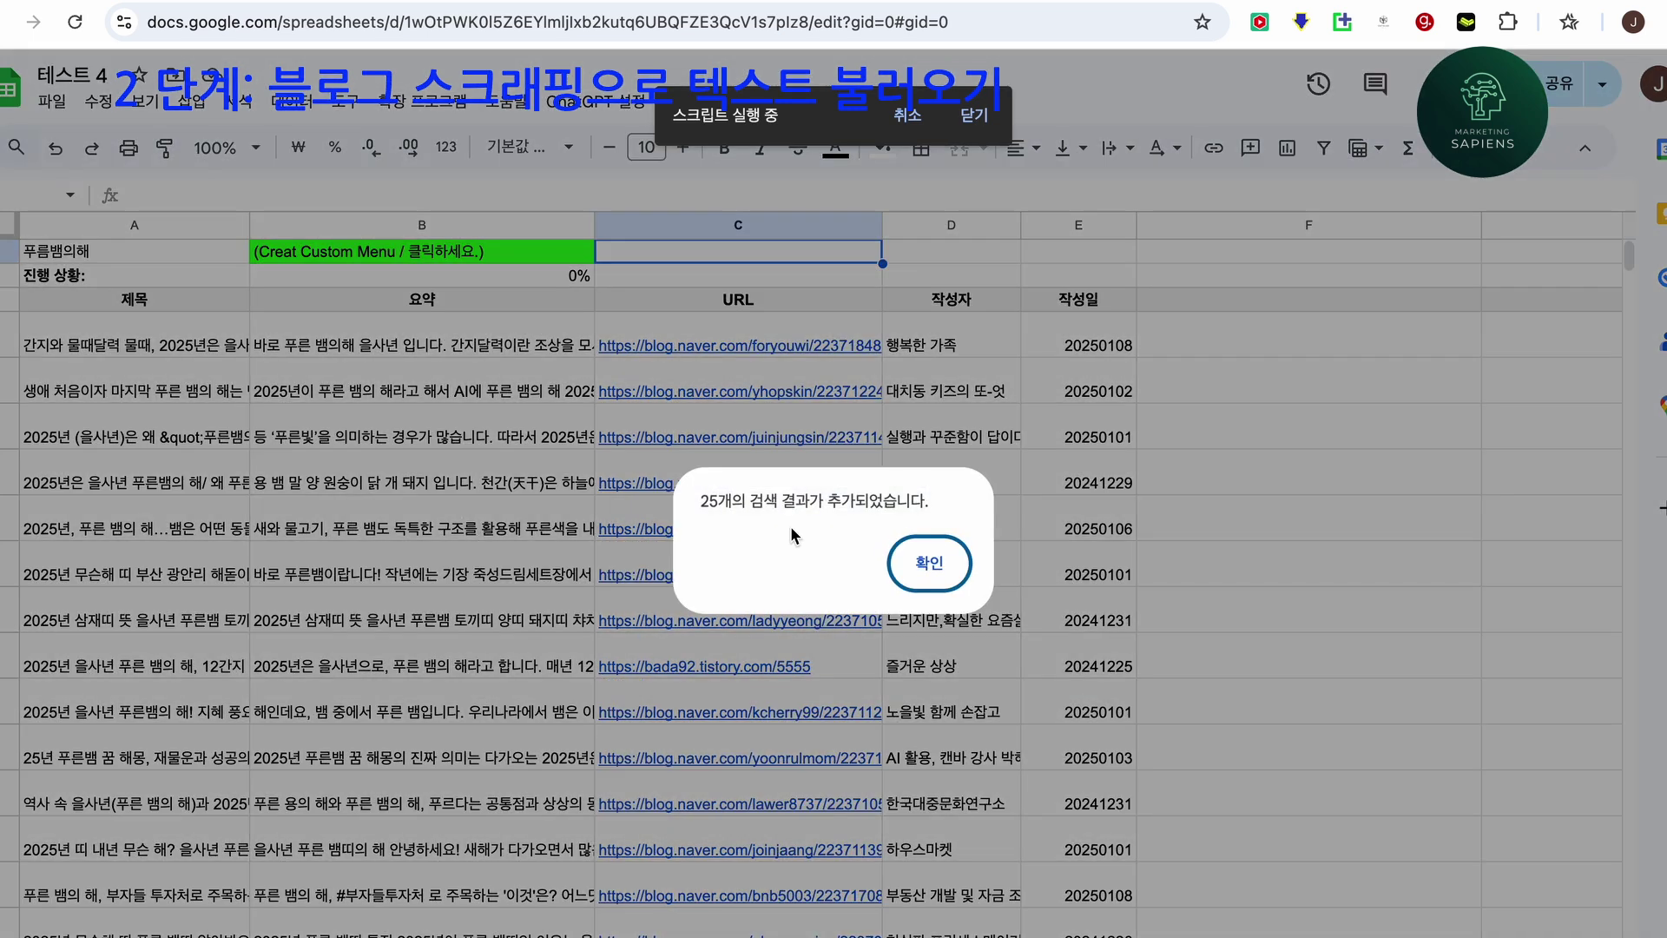
pyautogui.click(929, 562)
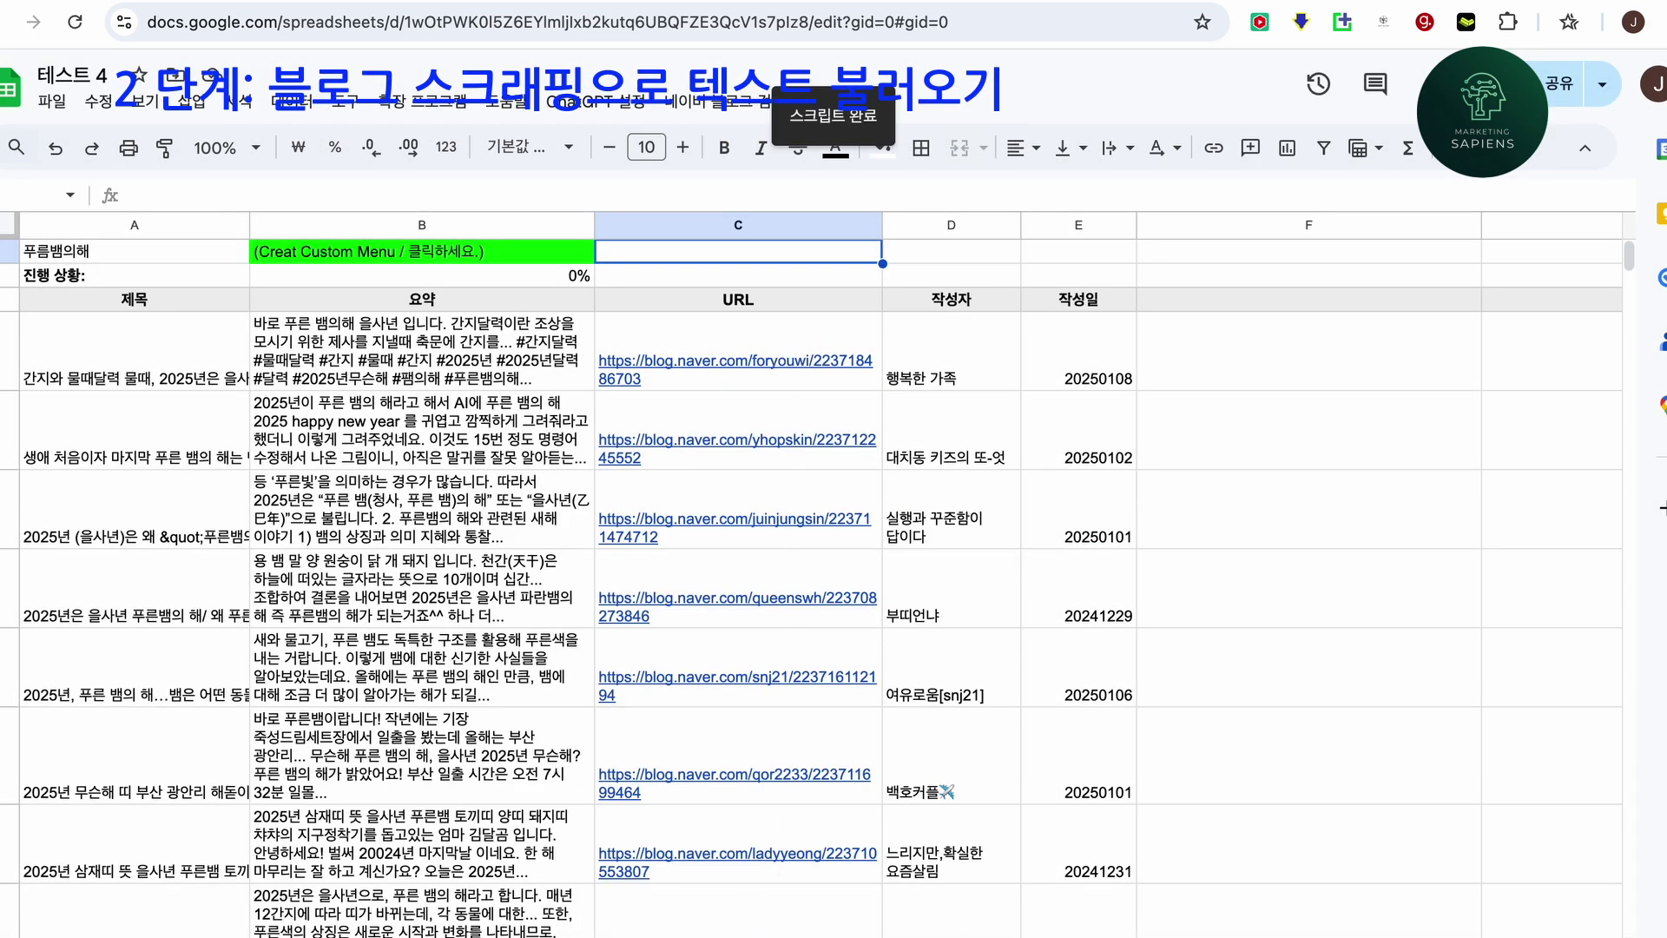
# In the scraping sheet, examine the first post's URL, 제목 and 본문 cells and the formulas behind them.
pyautogui.click(209, 934)
pyautogui.click(65, 290)
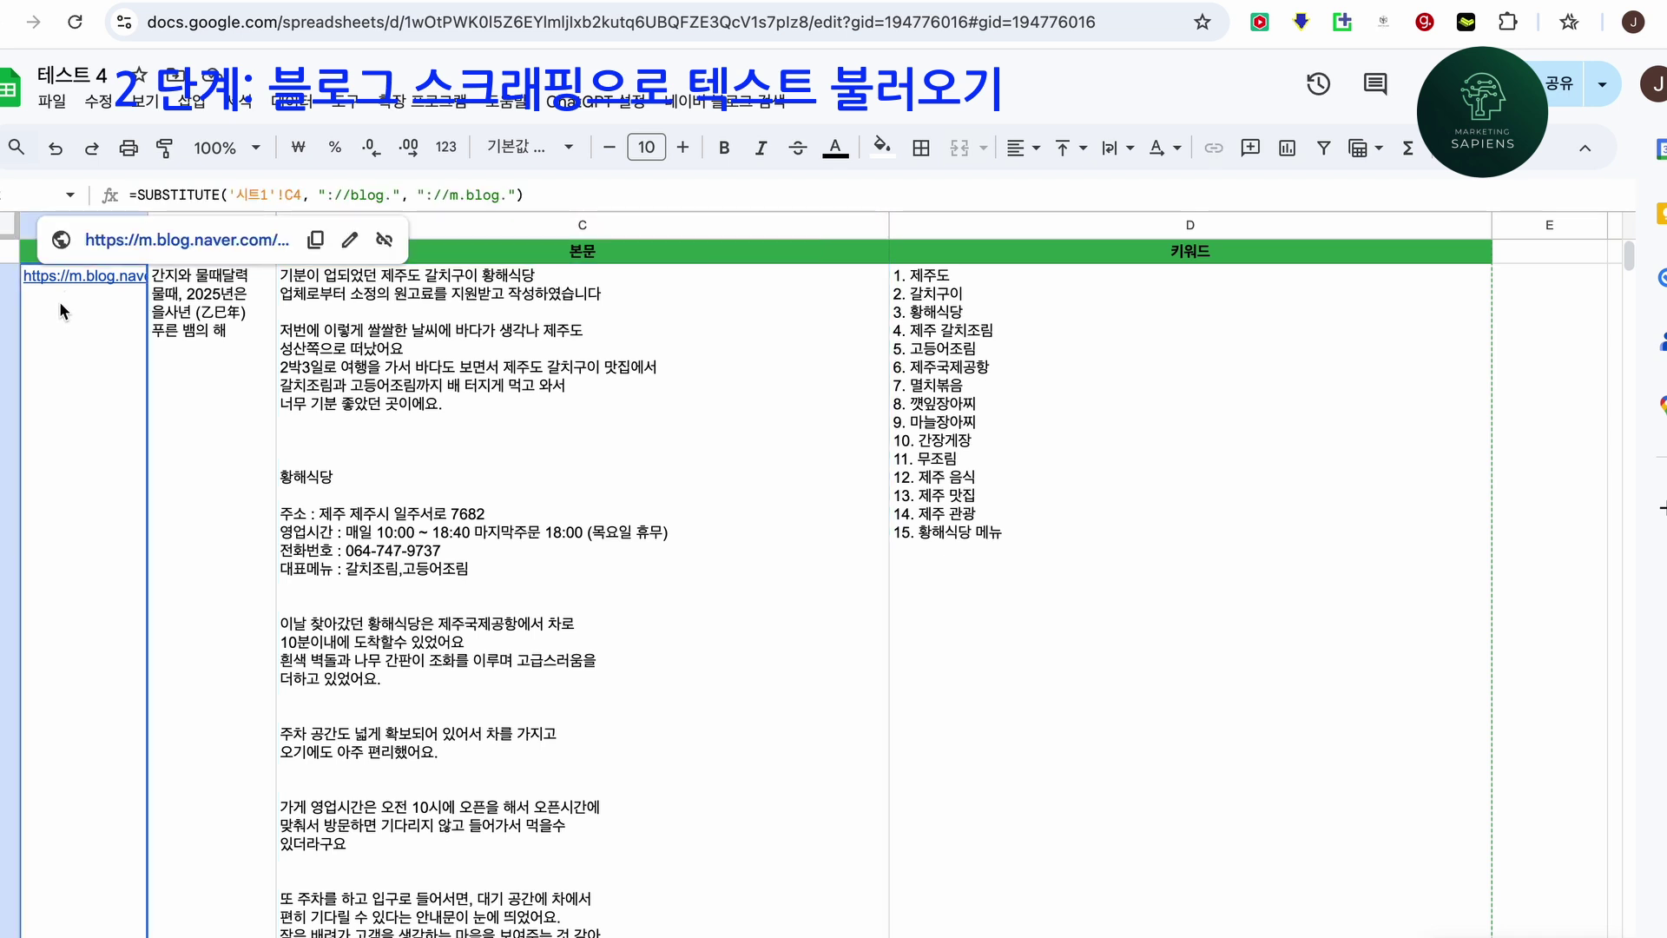
pyautogui.click(198, 354)
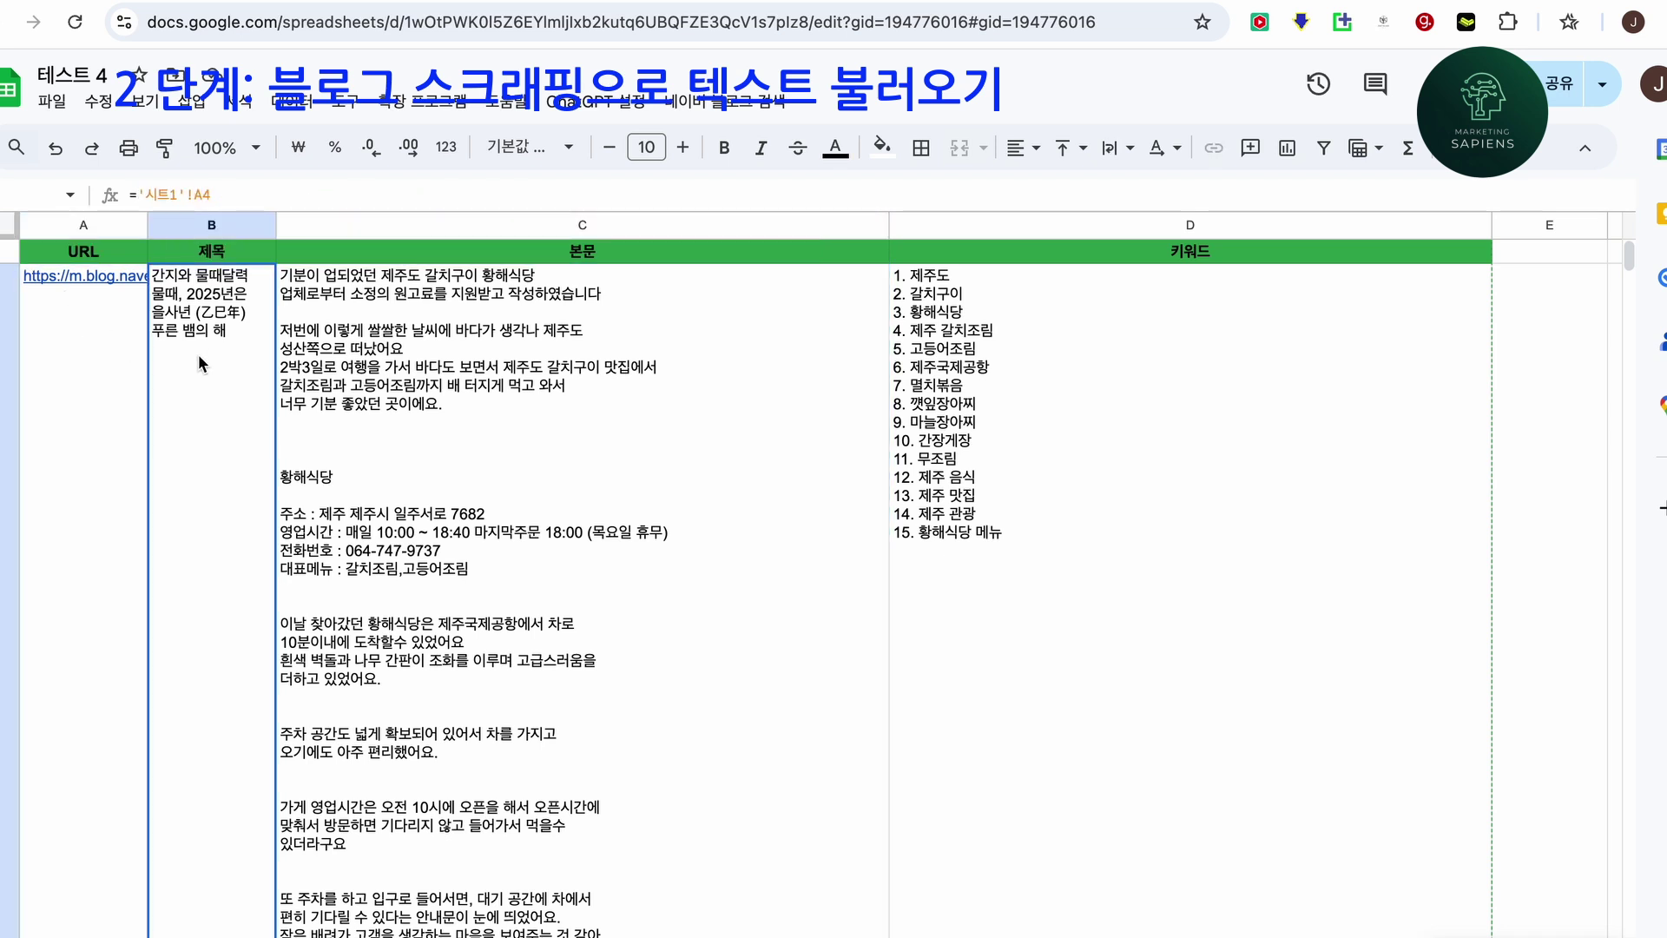
pyautogui.click(498, 353)
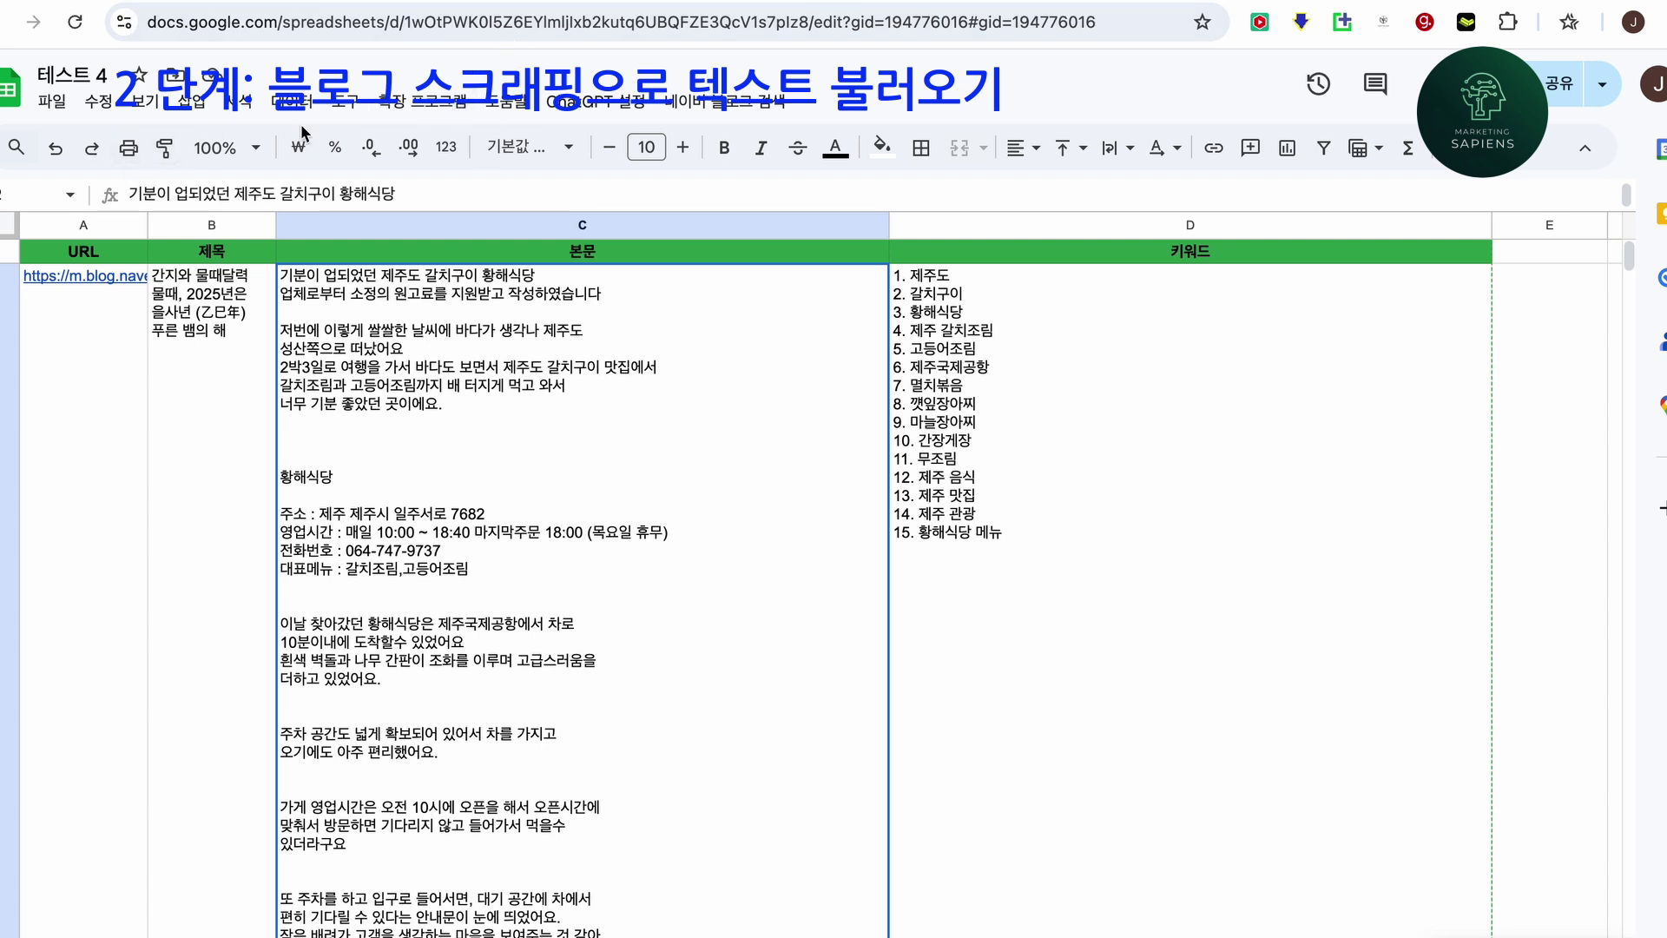
# Open the spreadsheet's Apps Script project and run fetchFullBlogContents from 2. 스크래핑.gs for the new search results.
pyautogui.click(404, 106)
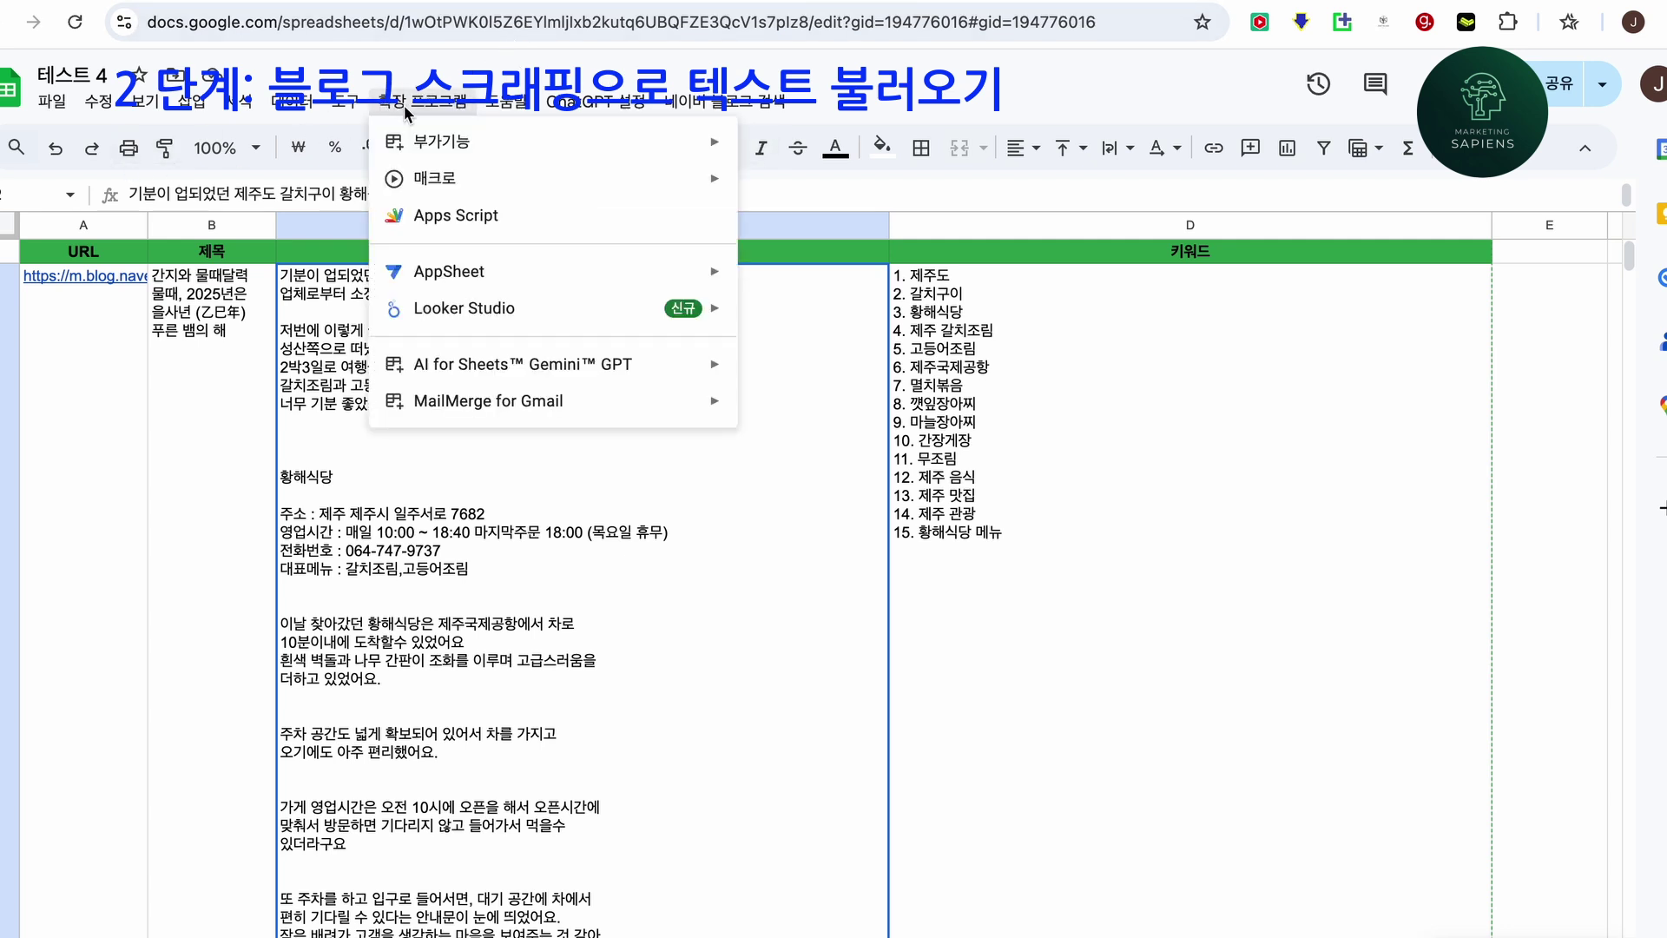
pyautogui.click(432, 217)
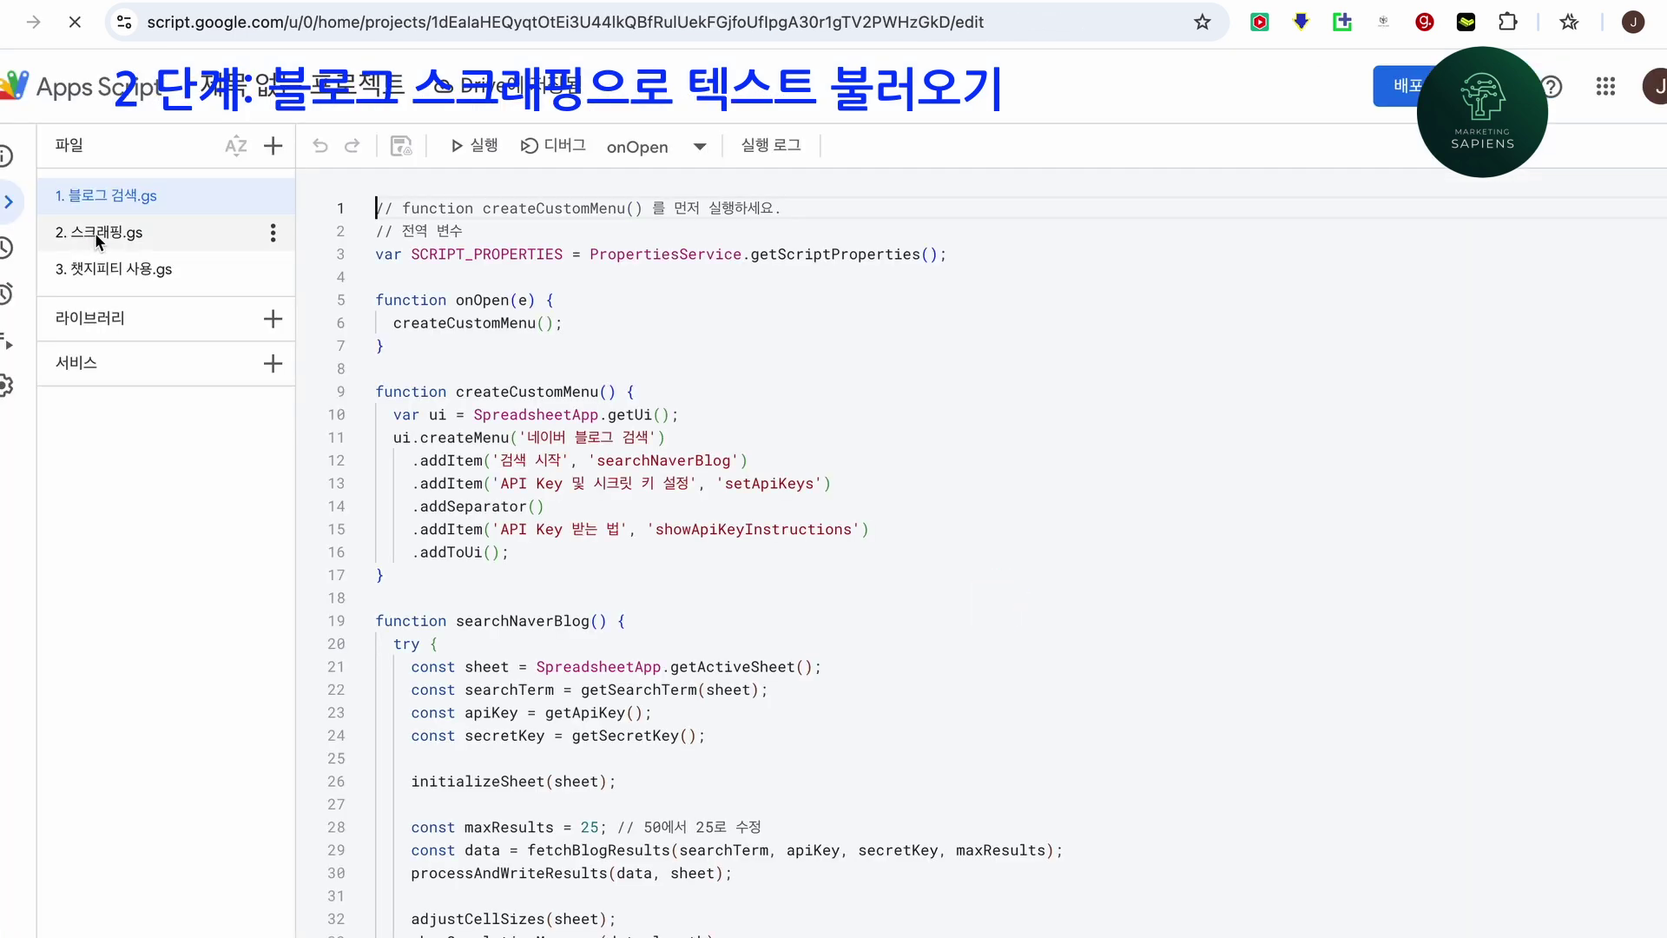
pyautogui.click(99, 233)
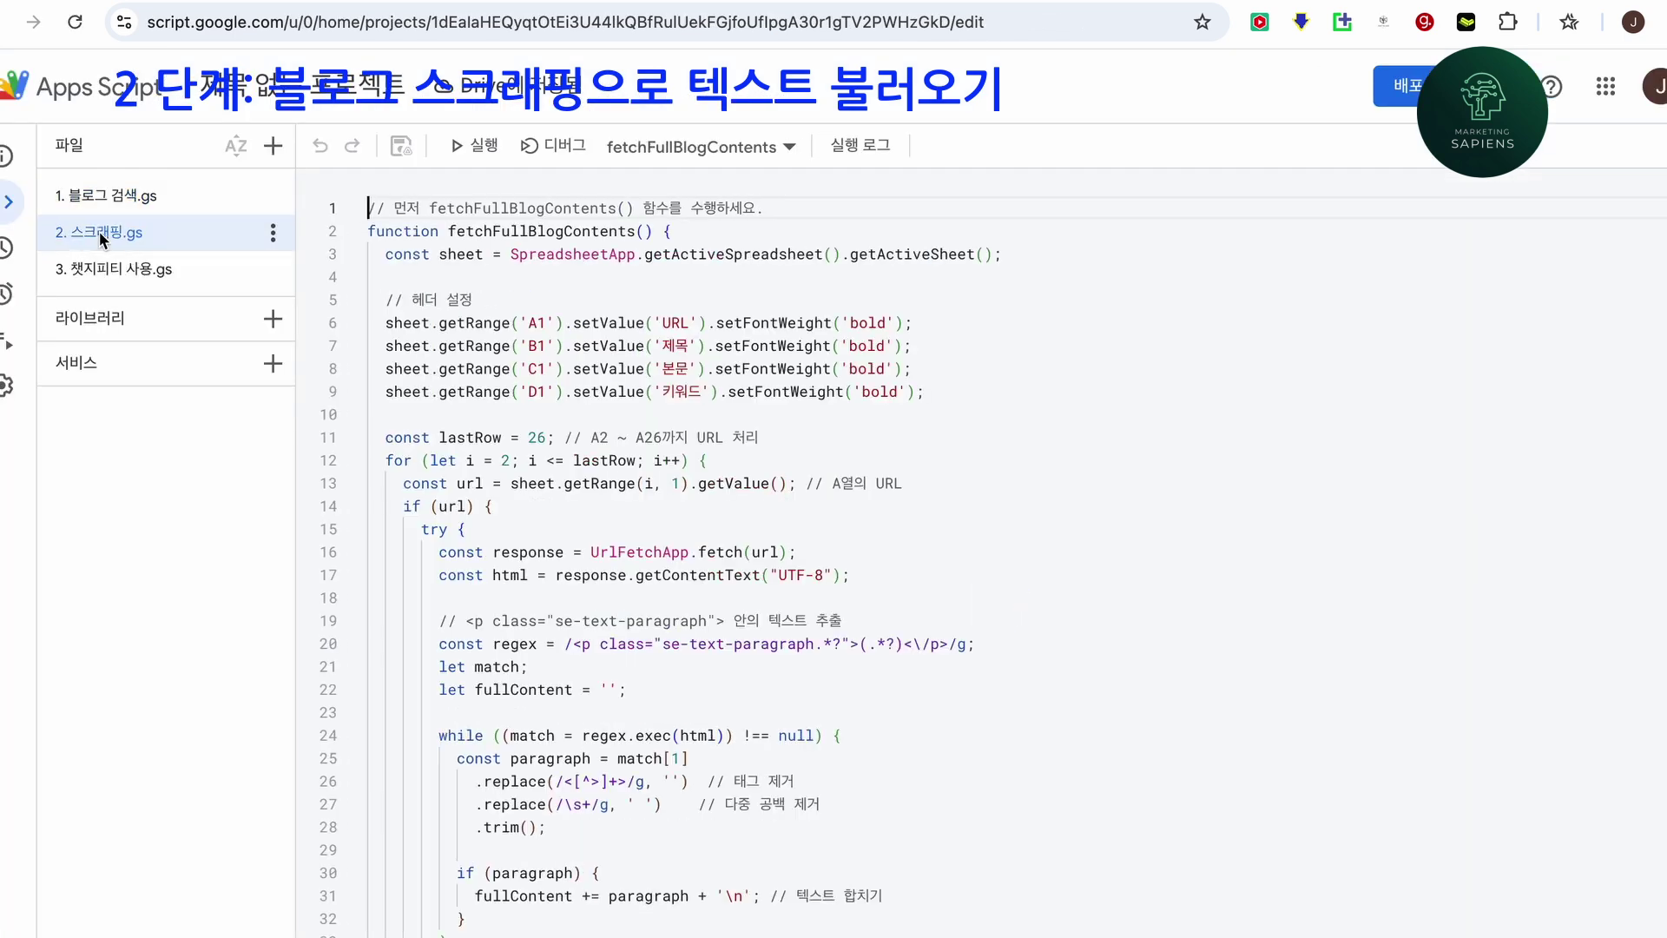
pyautogui.click(470, 148)
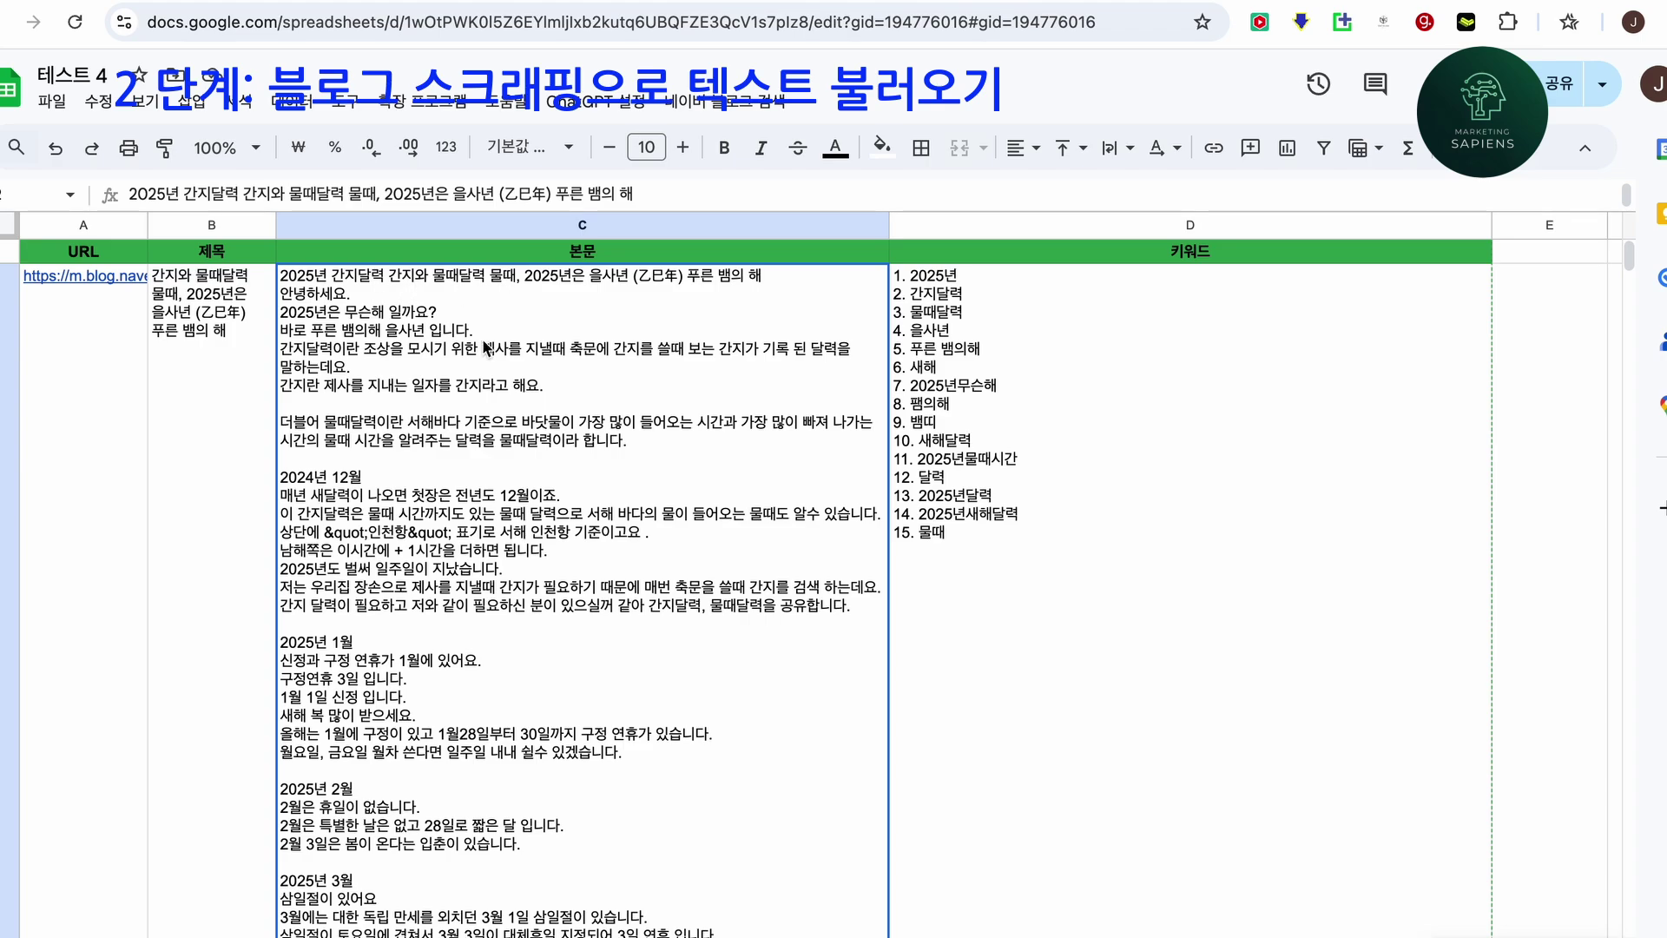
# Review the newly scraped 본문 texts of the posts and the 키워드 column in the scraping sheet.
pyautogui.scroll(-13, 481, 351)
pyautogui.scroll(-10, 481, 356)
pyautogui.scroll(15, 482, 357)
pyautogui.scroll(4, 481, 351)
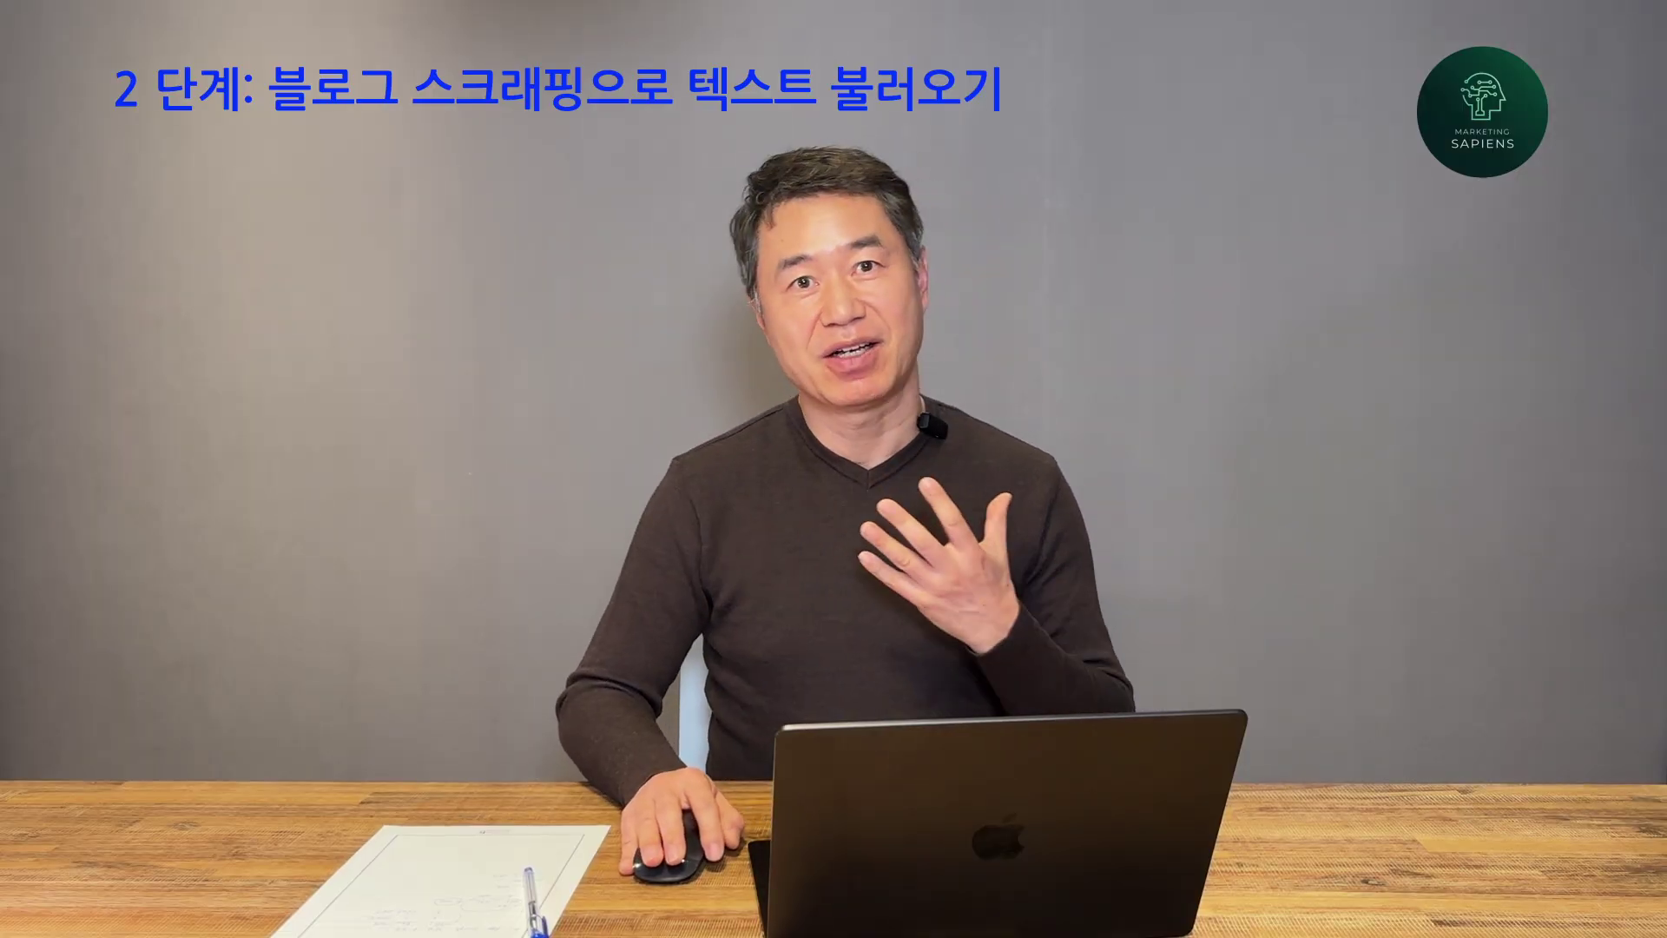
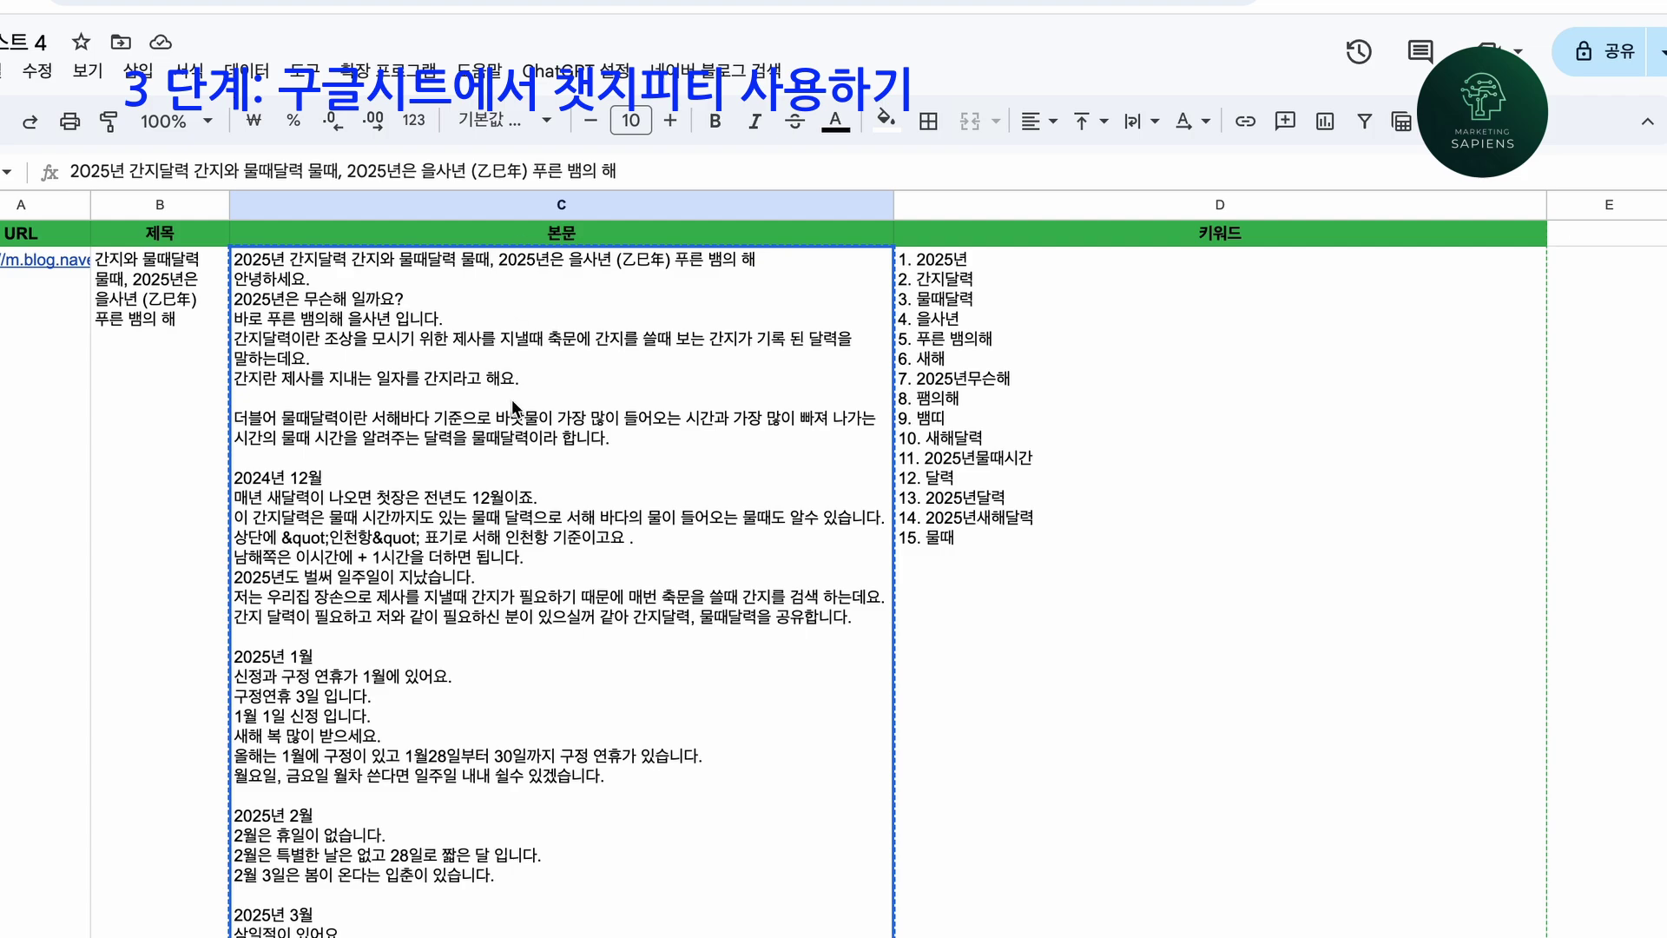
pyautogui.scroll(-2, 514, 406)
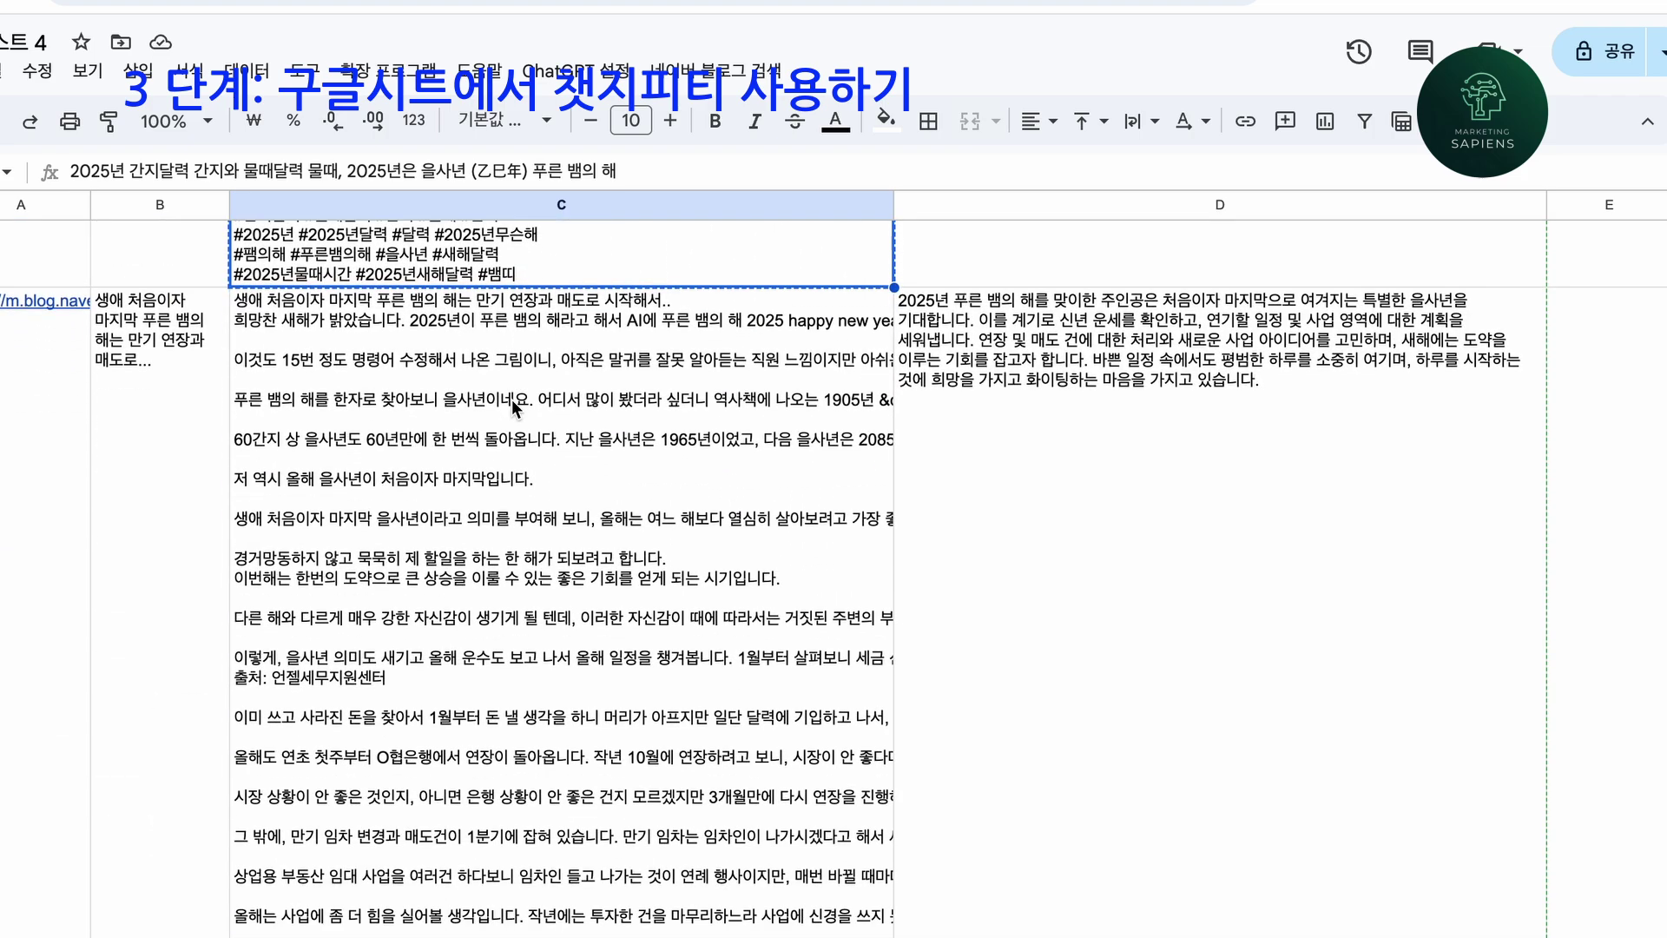
pyautogui.scroll(17, 515, 406)
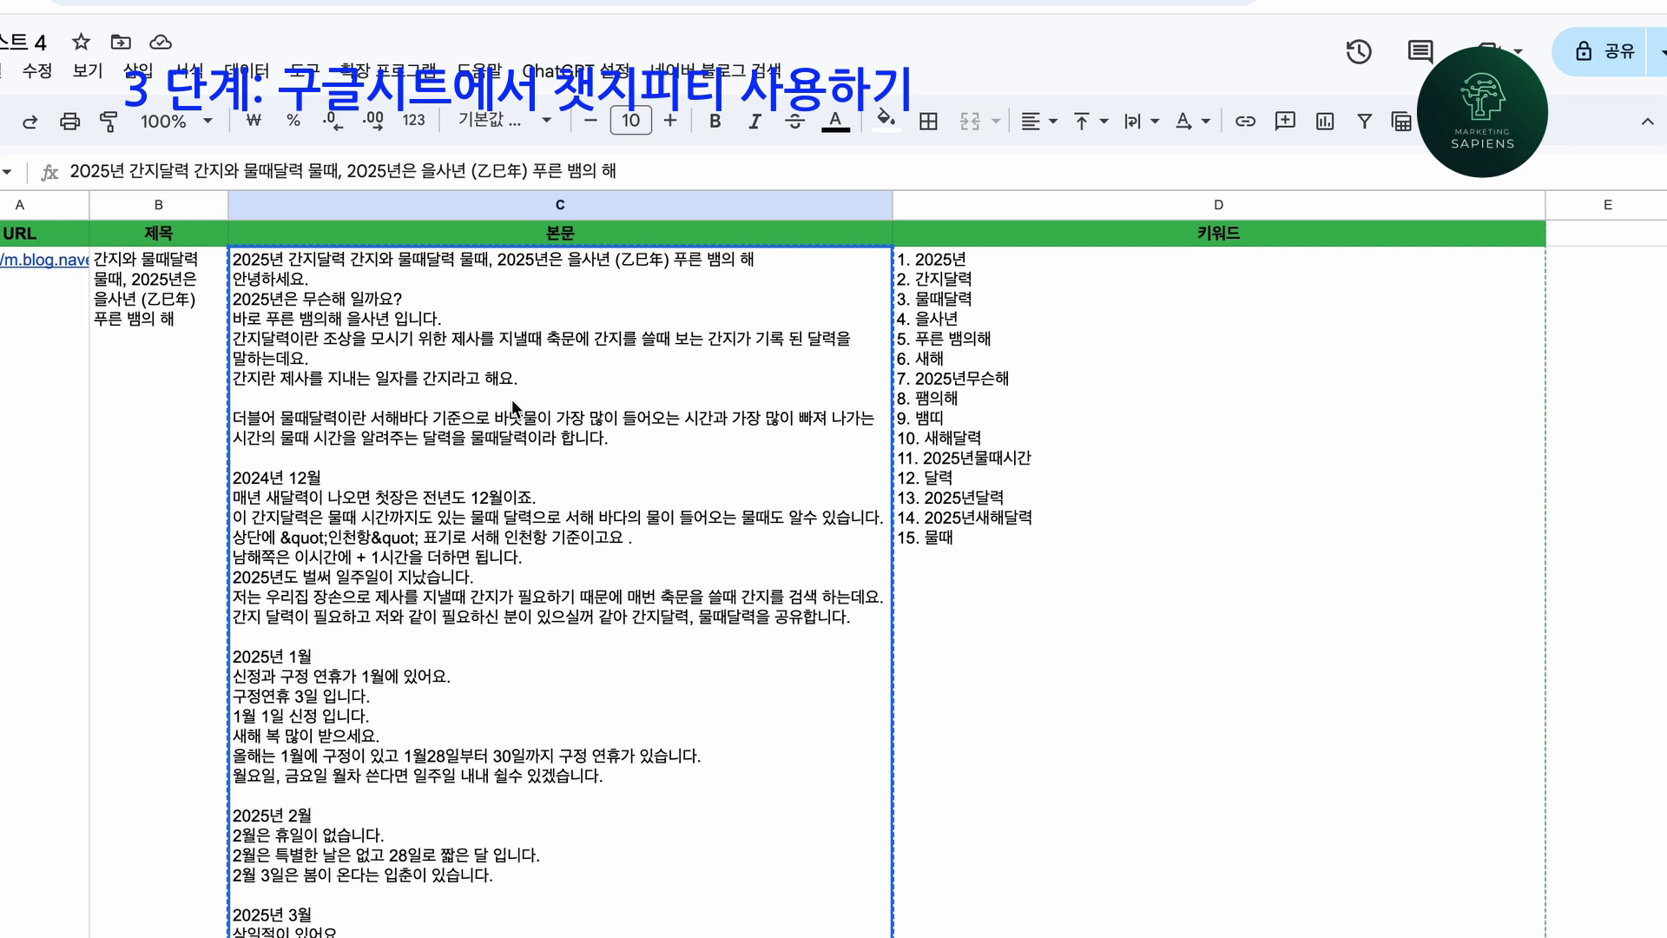
# In a new ChatGPT chat, start a multi-line prompt with "구글 스크립트를 짜줘.".
pyautogui.click(1164, 507)
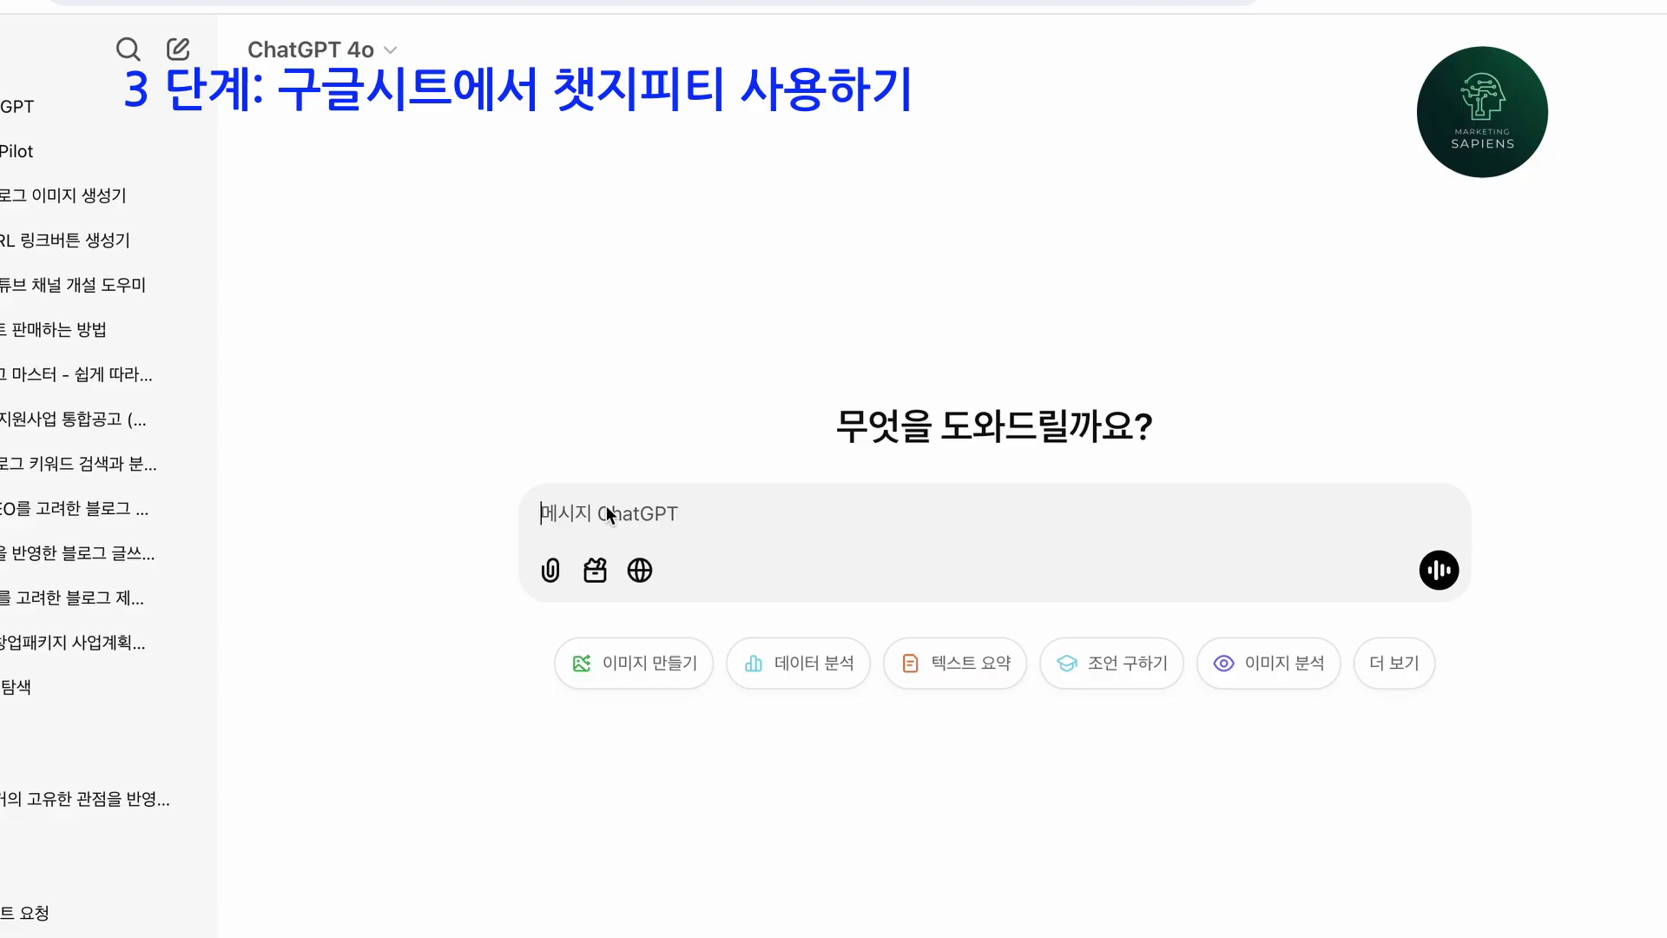
pyautogui.write('구글')
pyautogui.write(' 스크립트를 찌')
pyautogui.press('BackSpace')
pyautogui.write('짜줘')
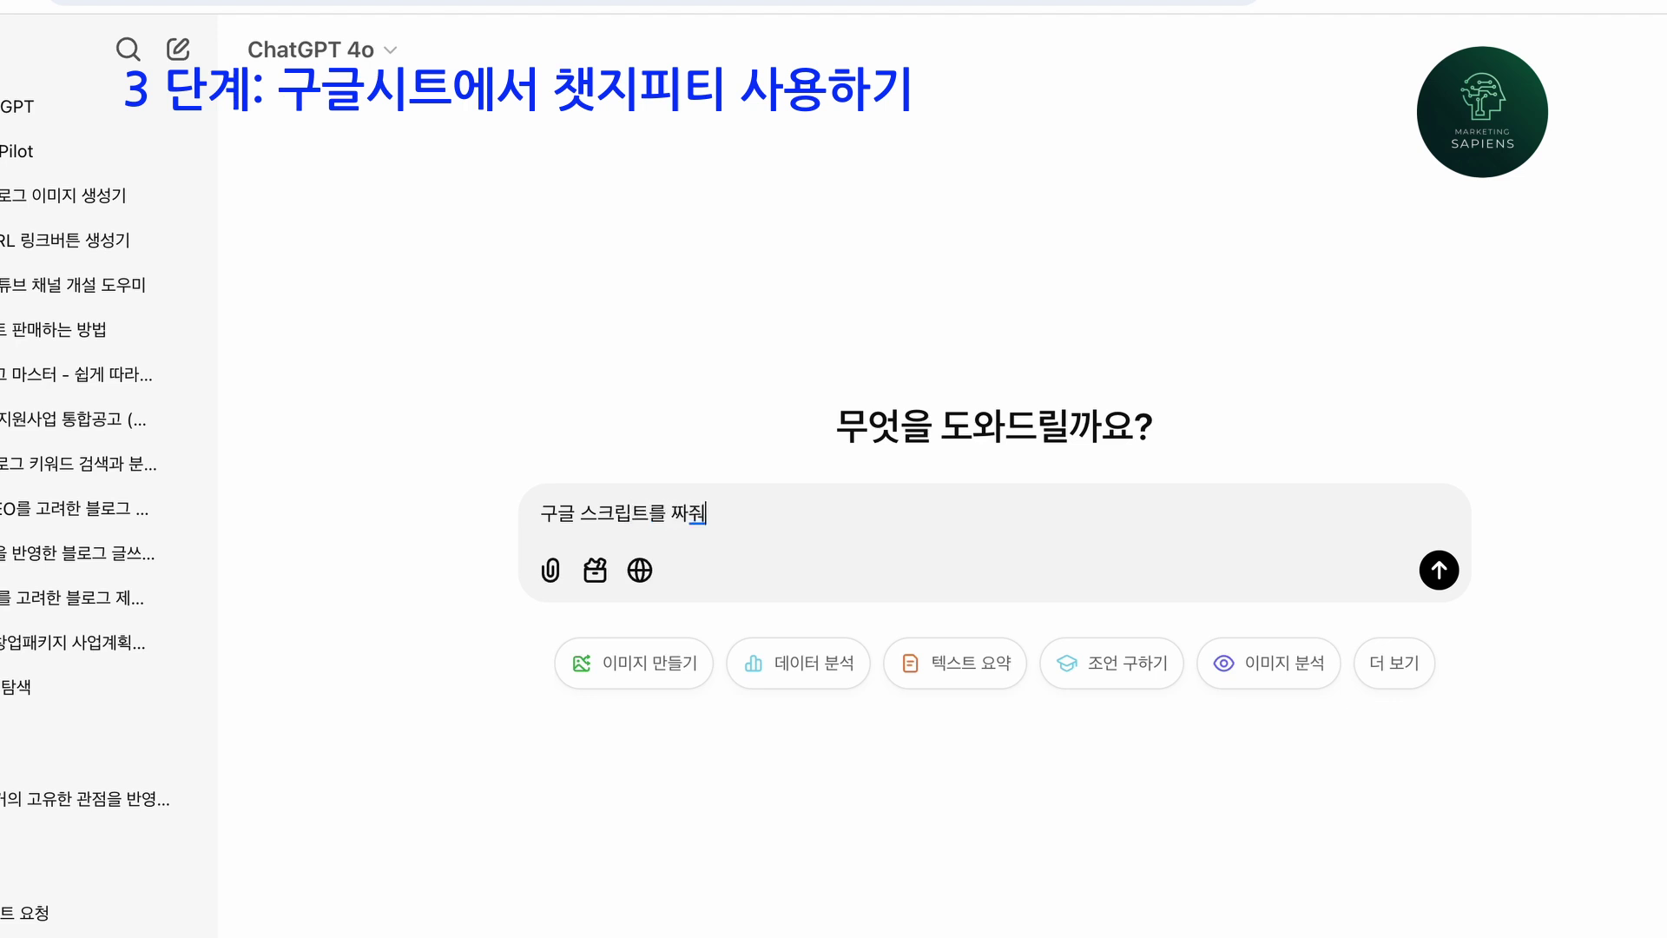
pyautogui.write('.')
pyautogui.hotkey('shift', 'Return')
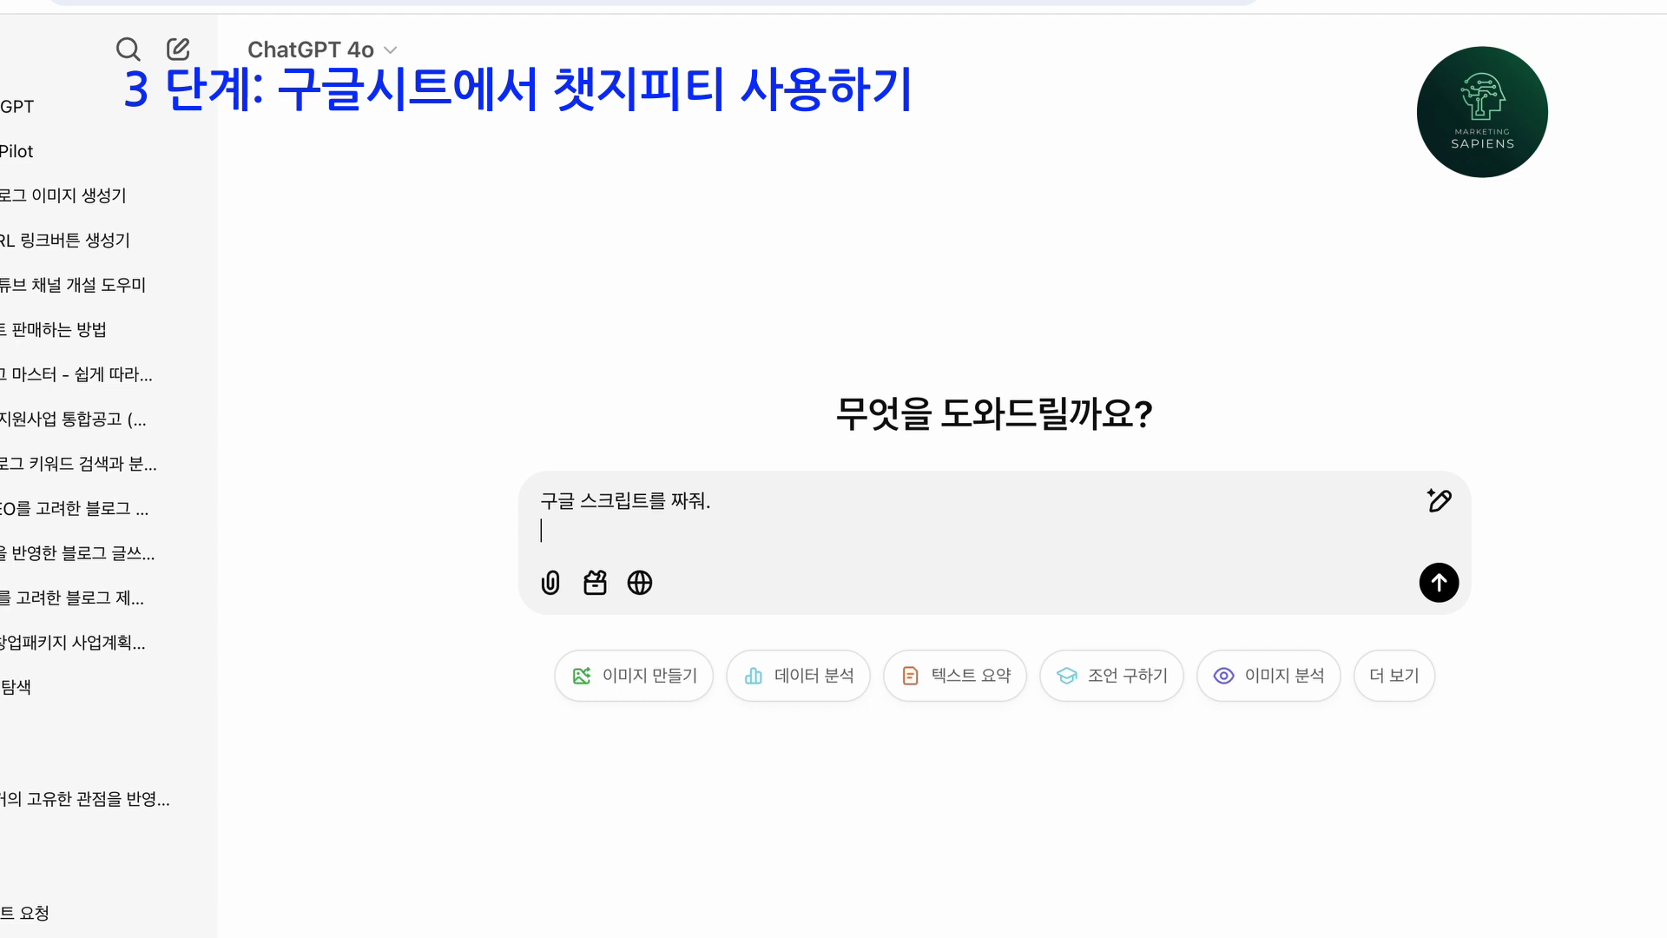
# Add the second prompt line "구글 시트 내에서 챗지피티를 함수처럼 사용할거야.".
pyautogui.write('구글')
pyautogui.write(' 스')
pyautogui.write('ㅣ')
pyautogui.write('레')
pyautogui.press('BackSpace')
pyautogui.press('BackSpace')
pyautogui.press('BackSpace')
pyautogui.write('시트 내에서')
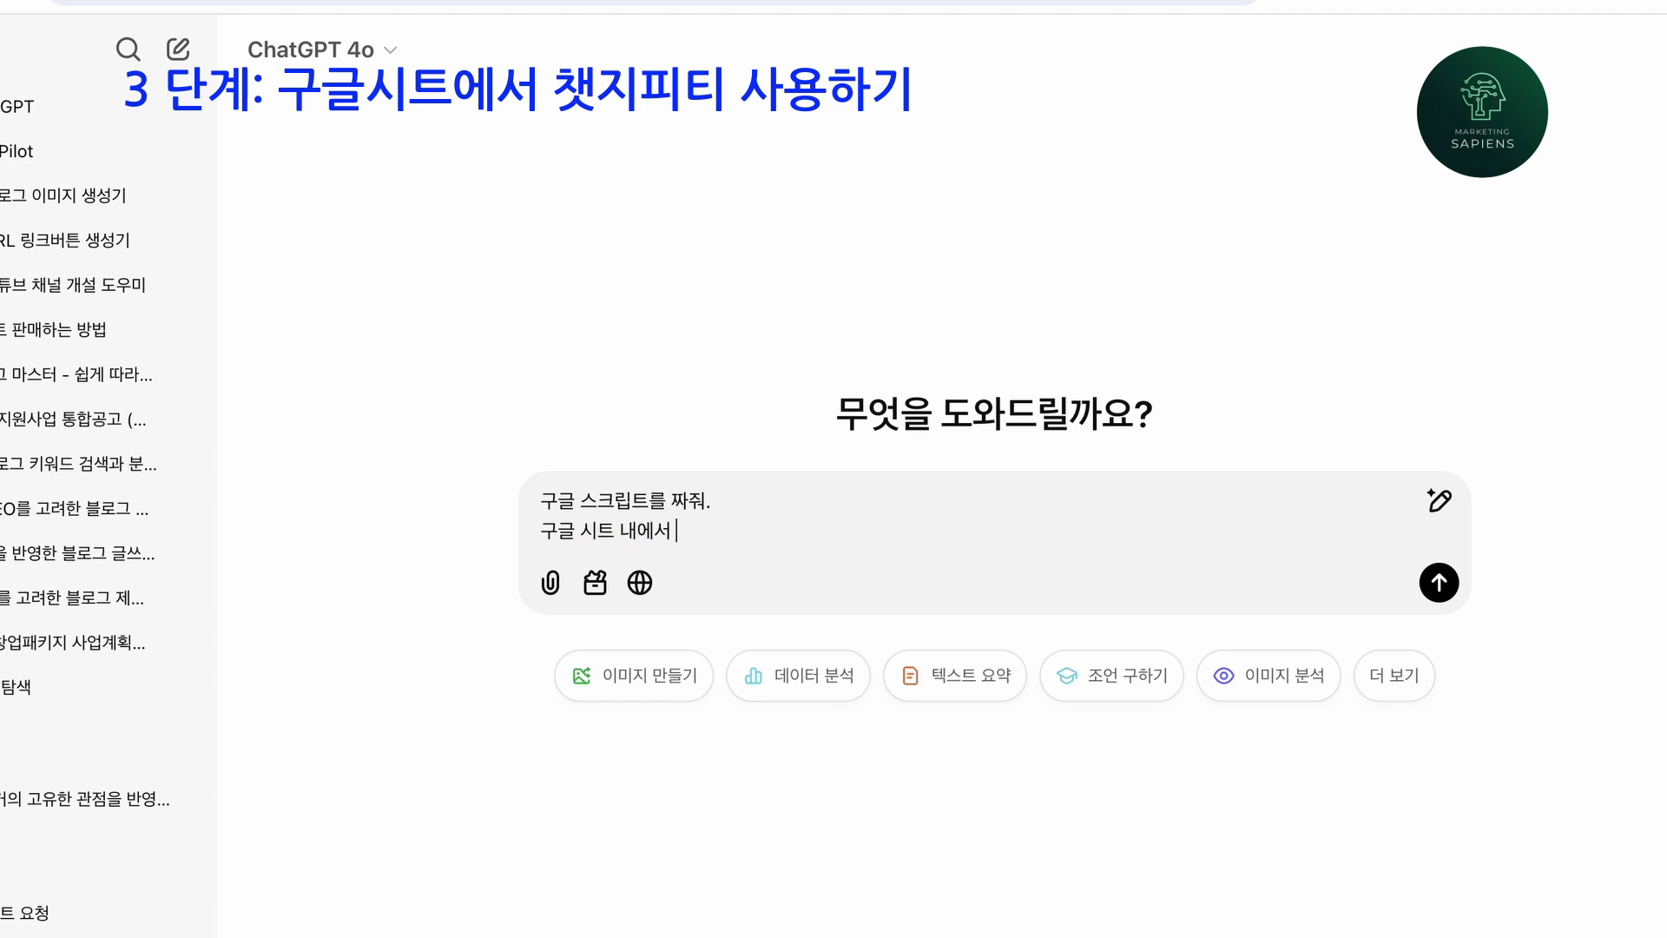
pyautogui.write(' 챗지피티르를 함수처럼 ')
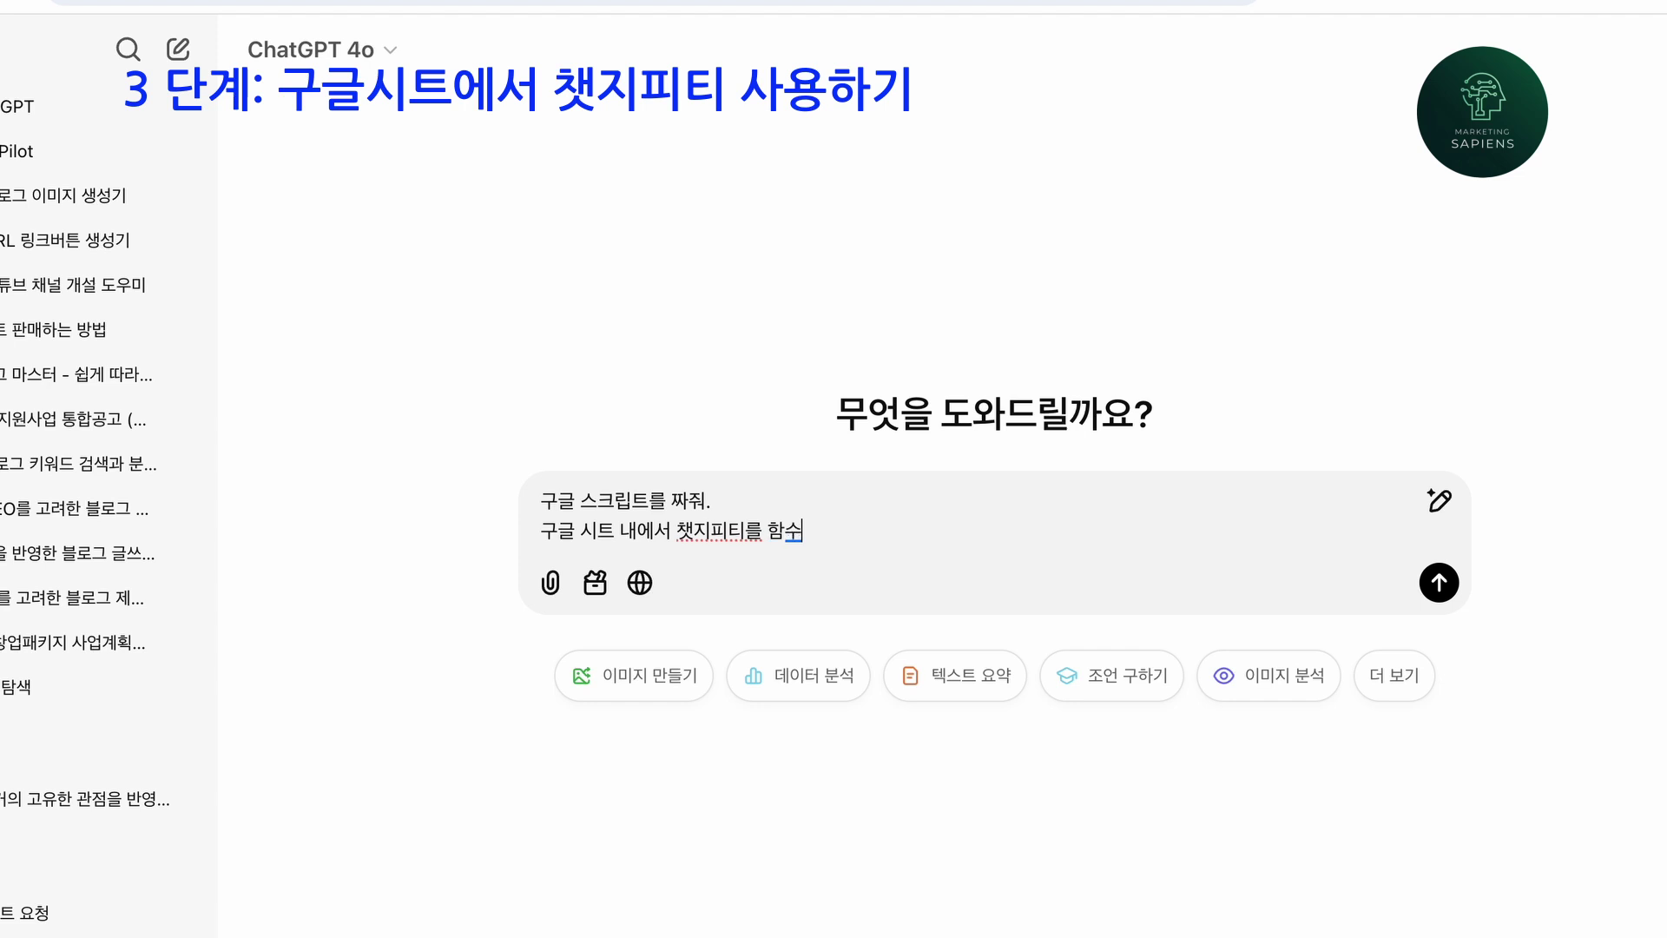
pyautogui.write('사용할')
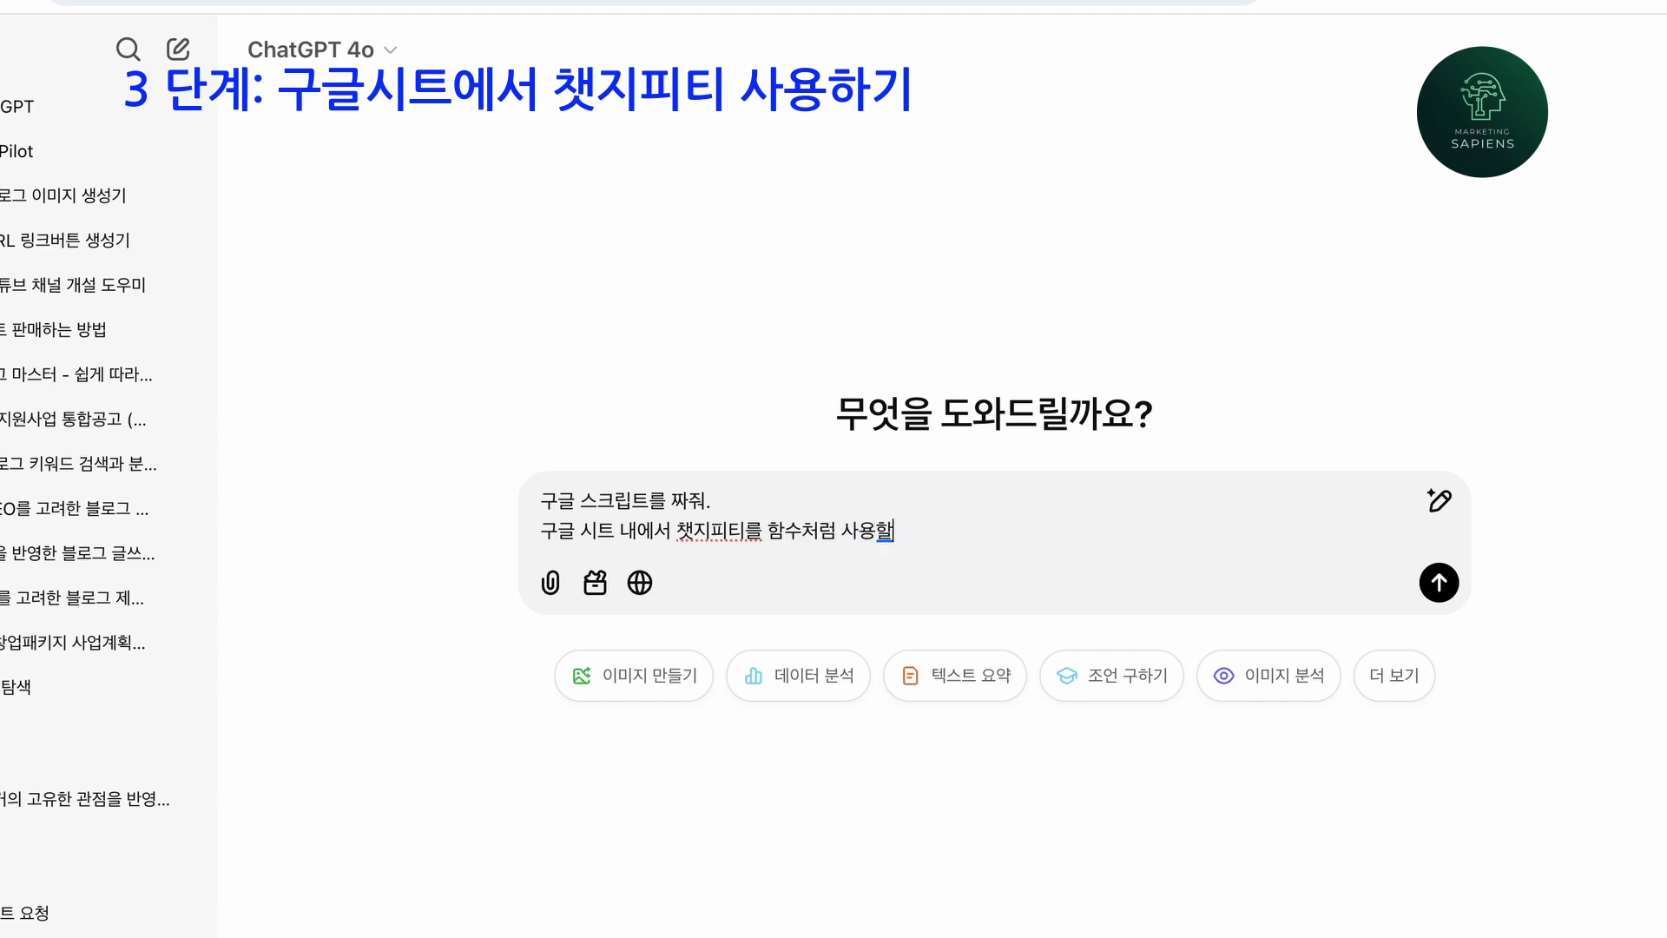
pyautogui.write('거야,.')
pyautogui.hotkey('shift', 'Return')
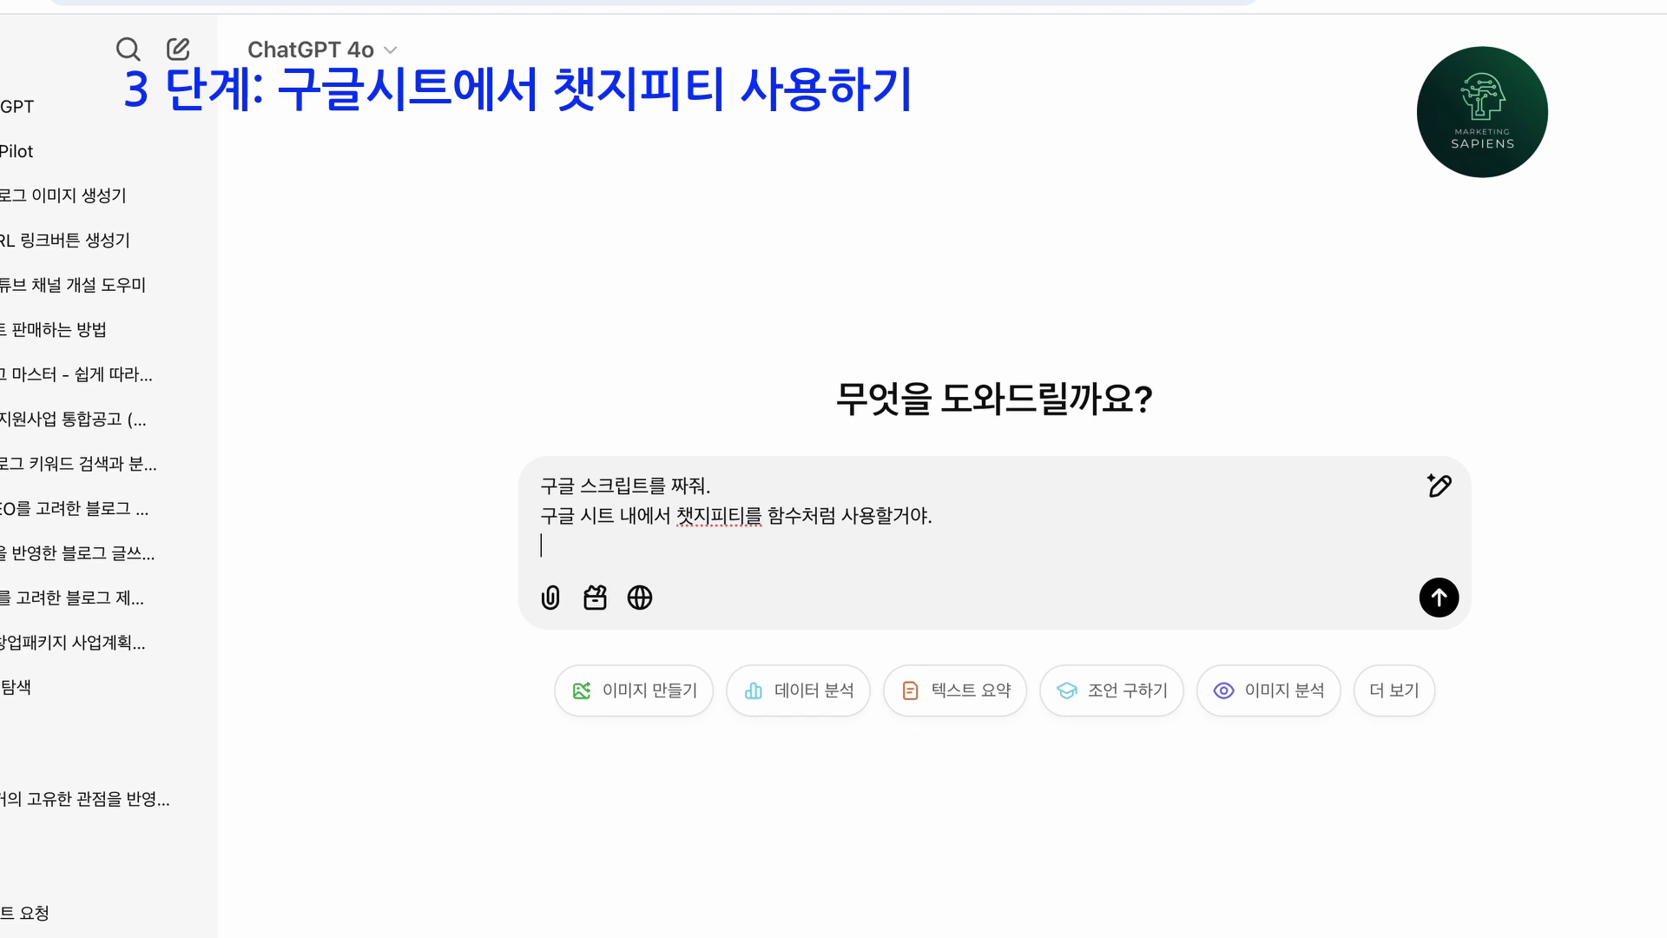
# Add a prompt line specifying the function format: 함수는 "=GO("프롬프트")" 형식이야.
pyautogui.write('함수는 "=GO)"프롬프트"')
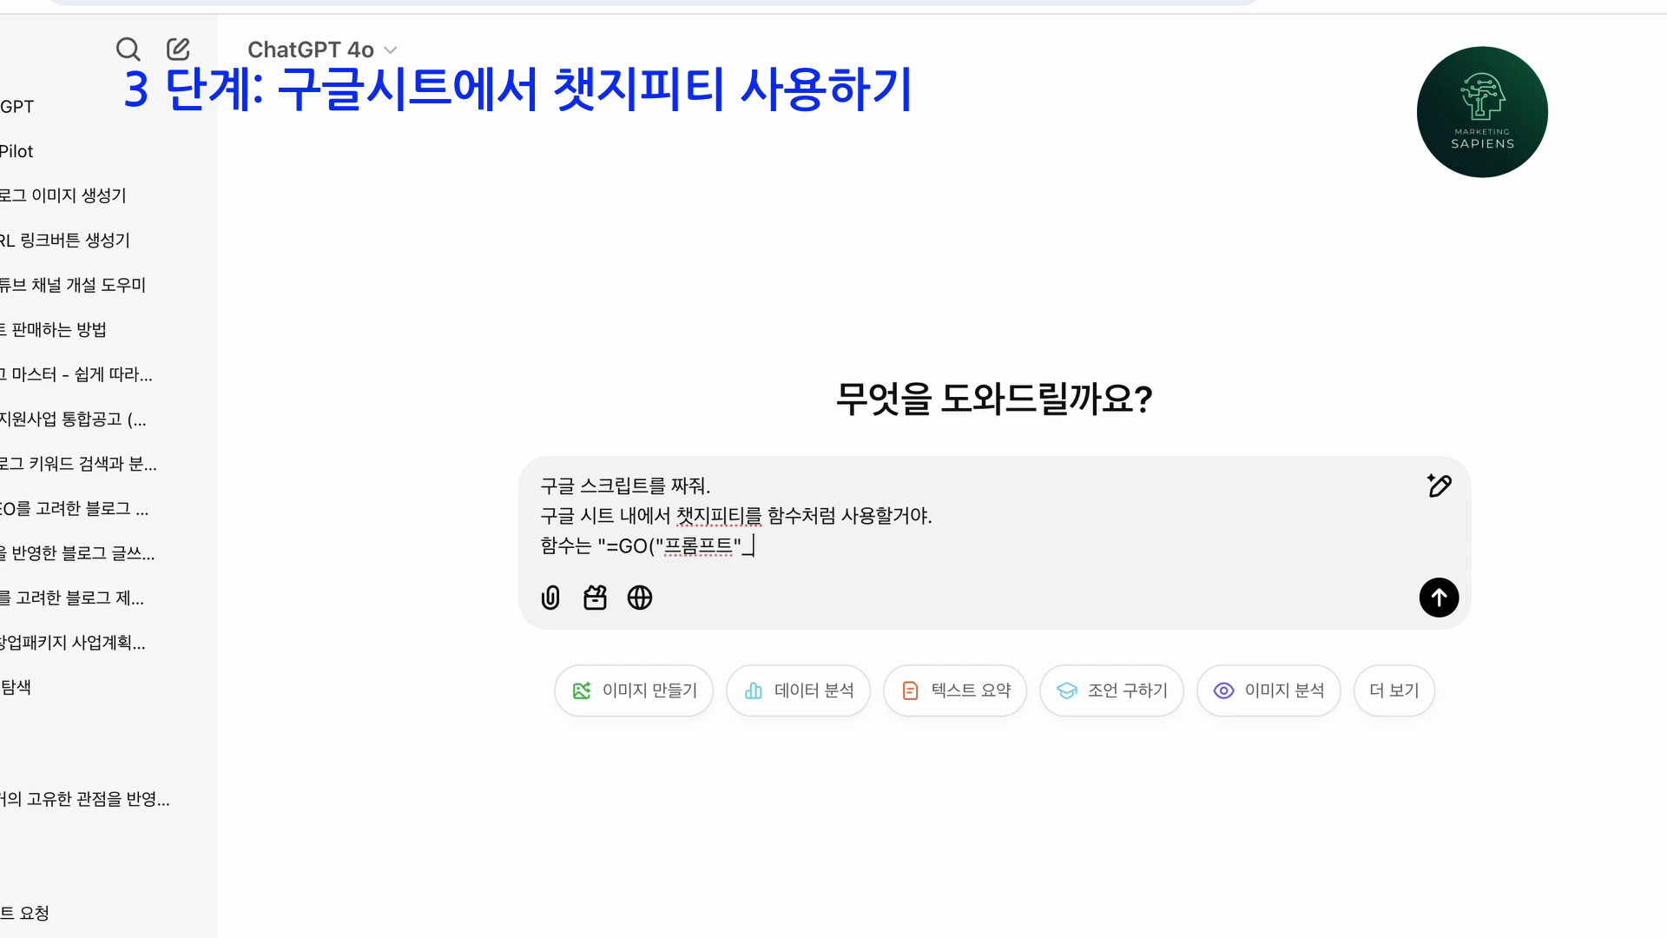
pyautogui.write(')" 형식잉')
pyautogui.write('야.')
pyautogui.hotkey('shift', 'Return')
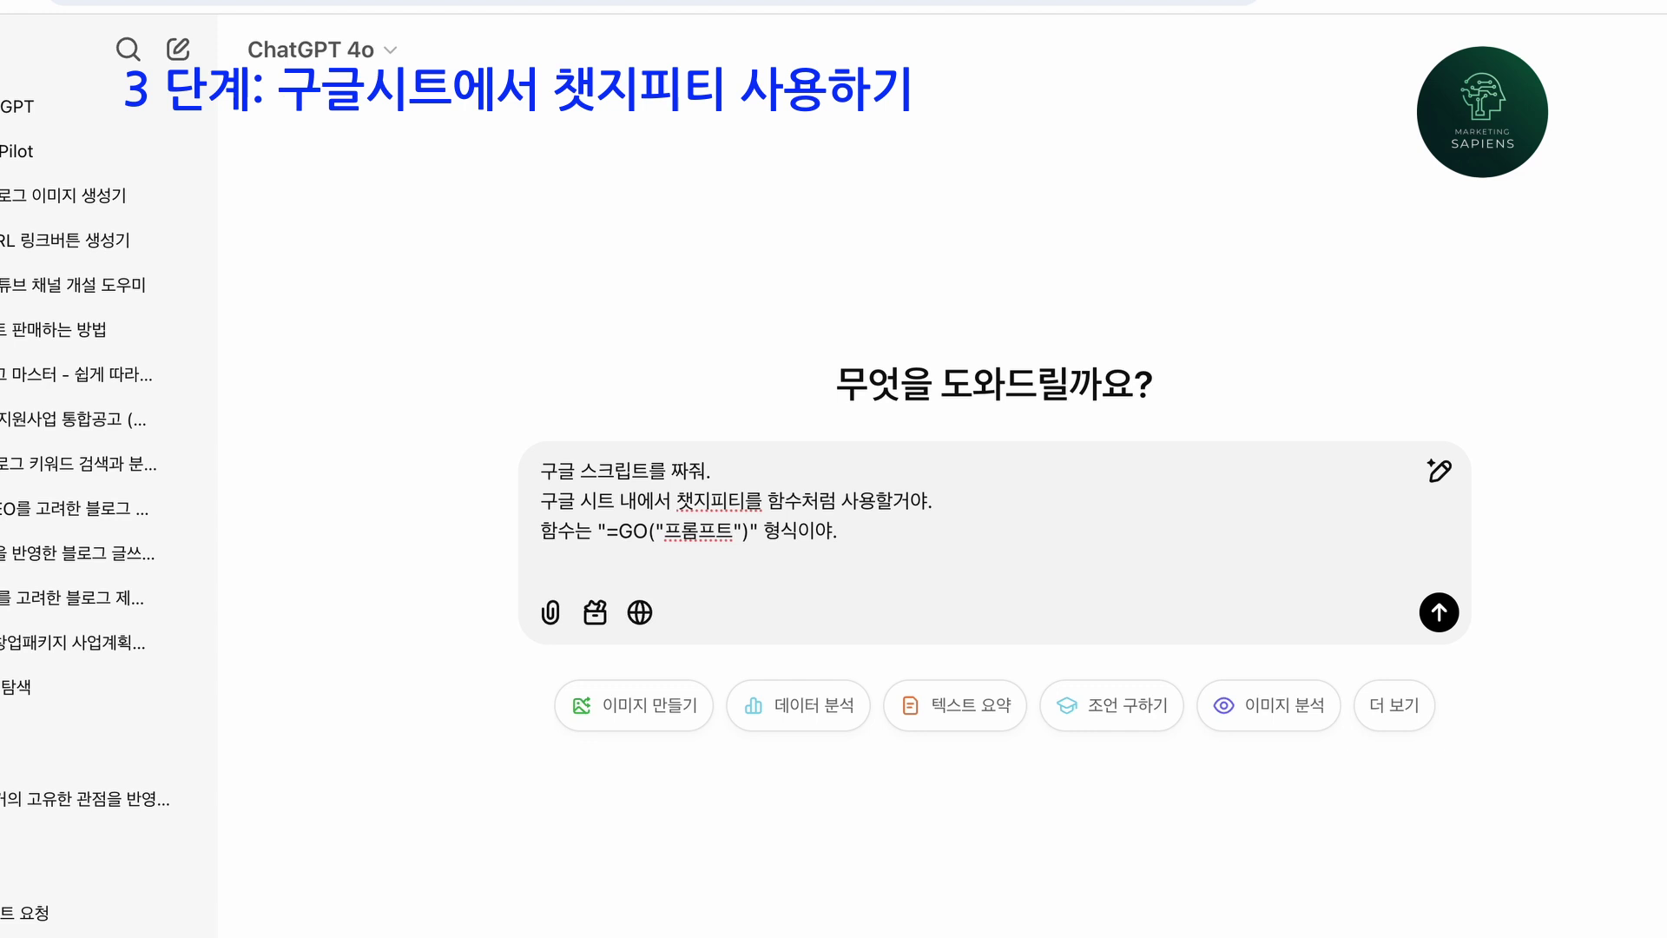
# Finish the prompt with "오픈 AI의 API를 물어보고 수행하는 형식으로 스크립트를 짜줘." and send it.
pyautogui.write('오픈 AI의 API를 물')
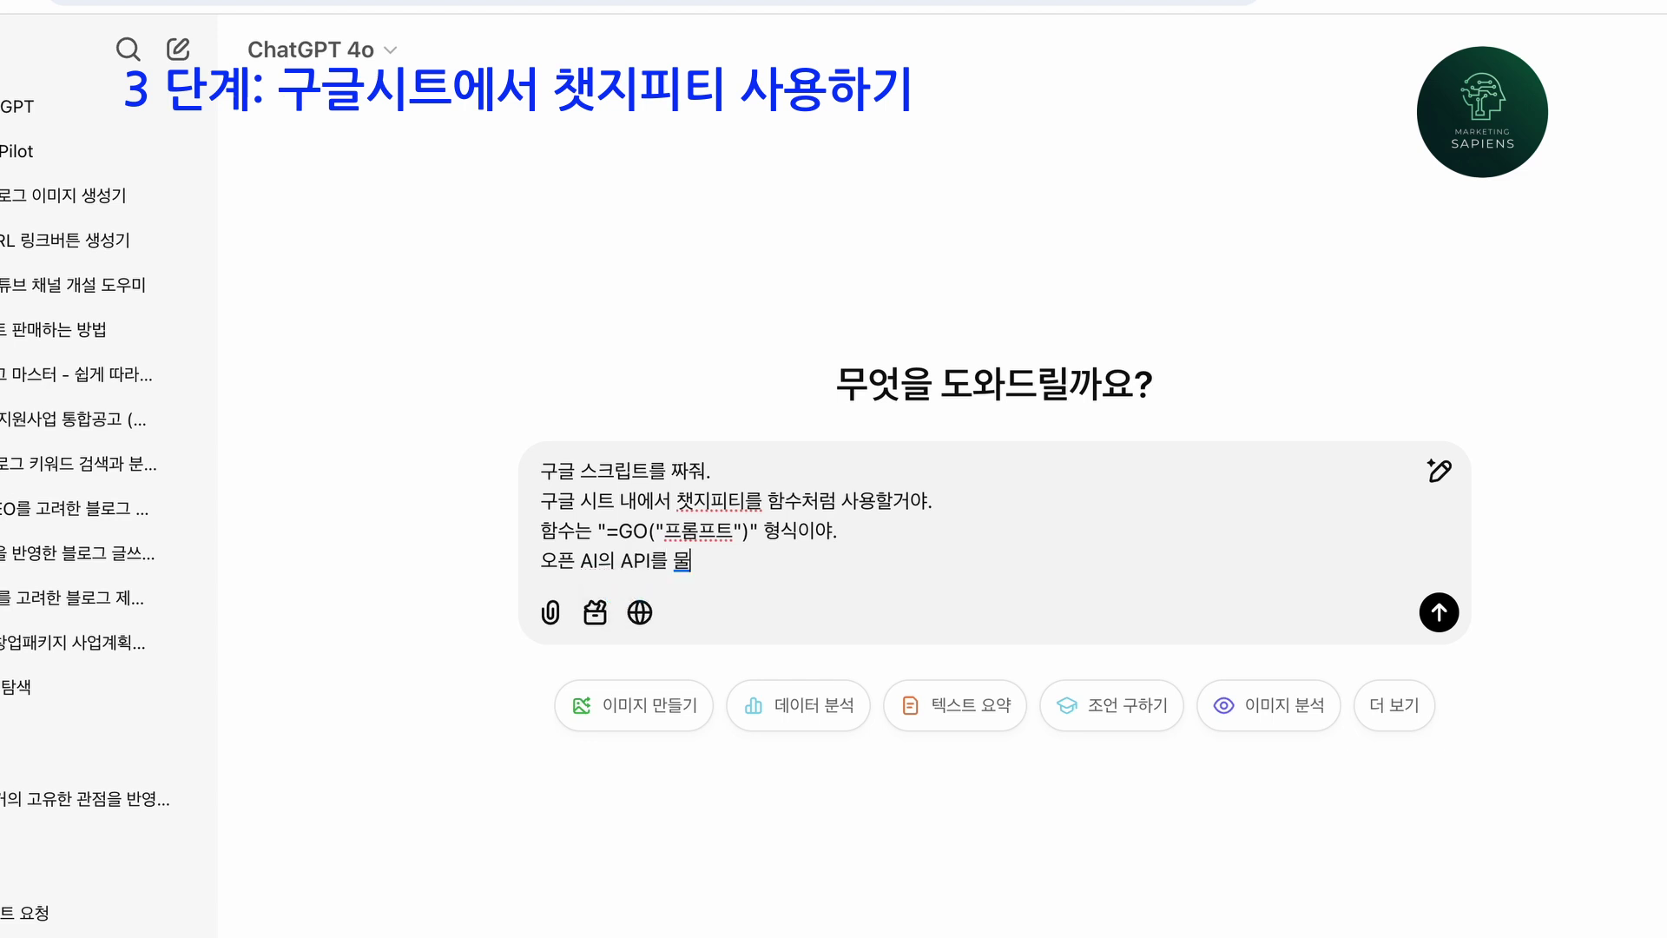
pyautogui.write('어보고 수행하느 형식')
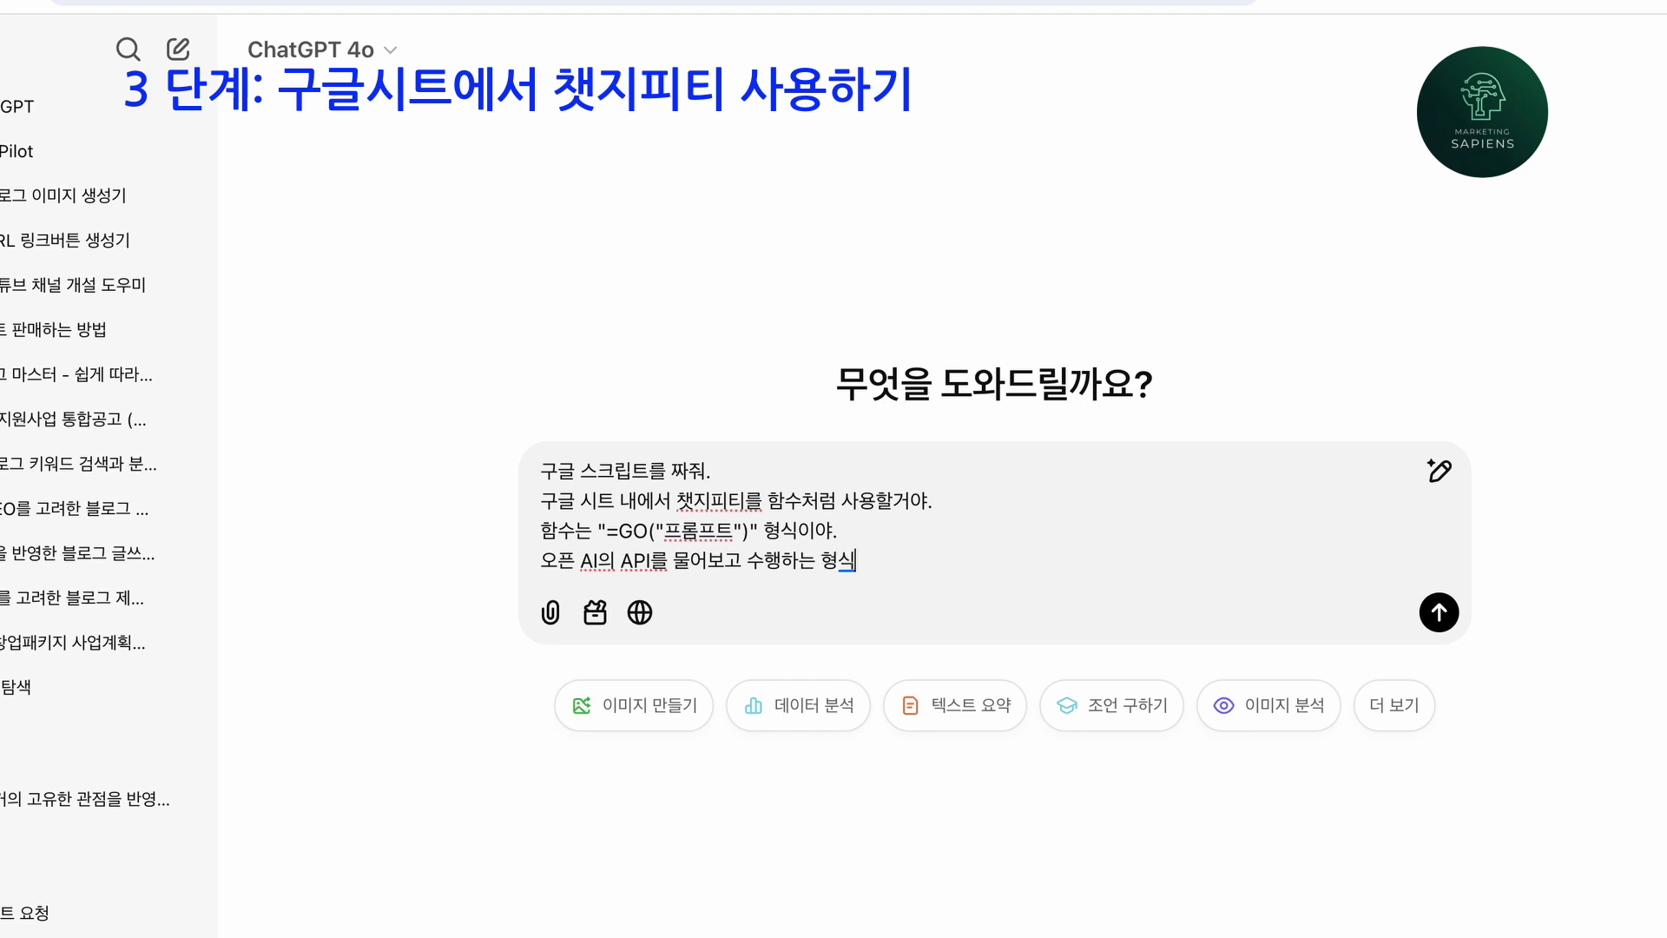
pyautogui.write('으로 스크립트를 짜줘')
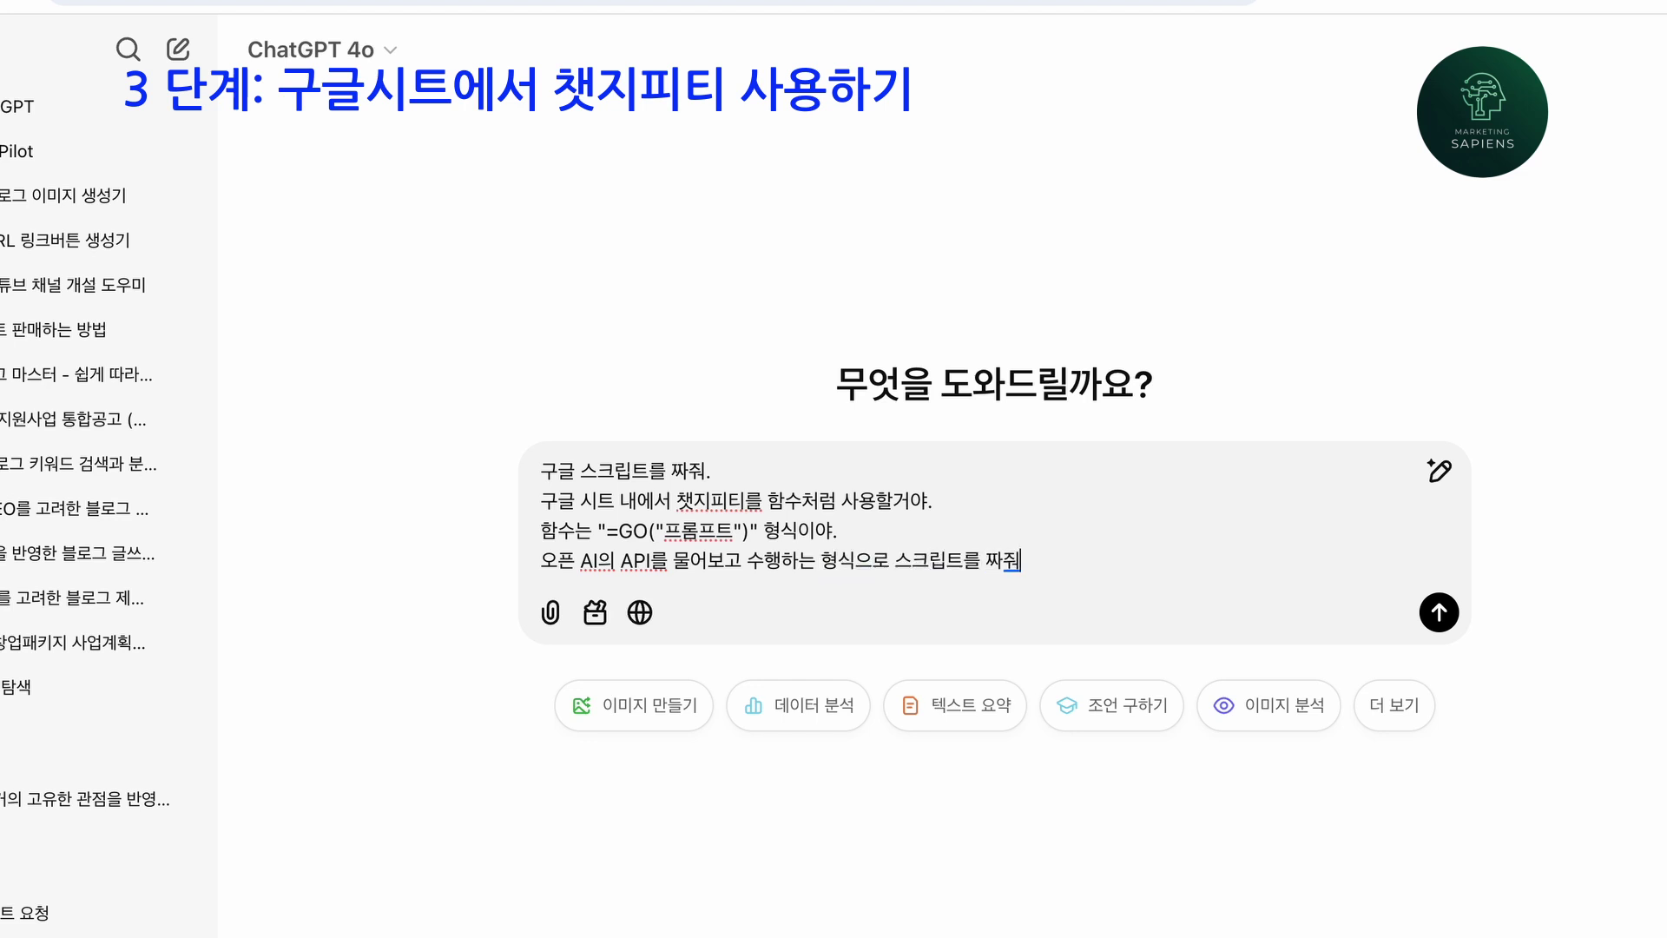
pyautogui.write('>')
pyautogui.write('.')
pyautogui.click(1439, 613)
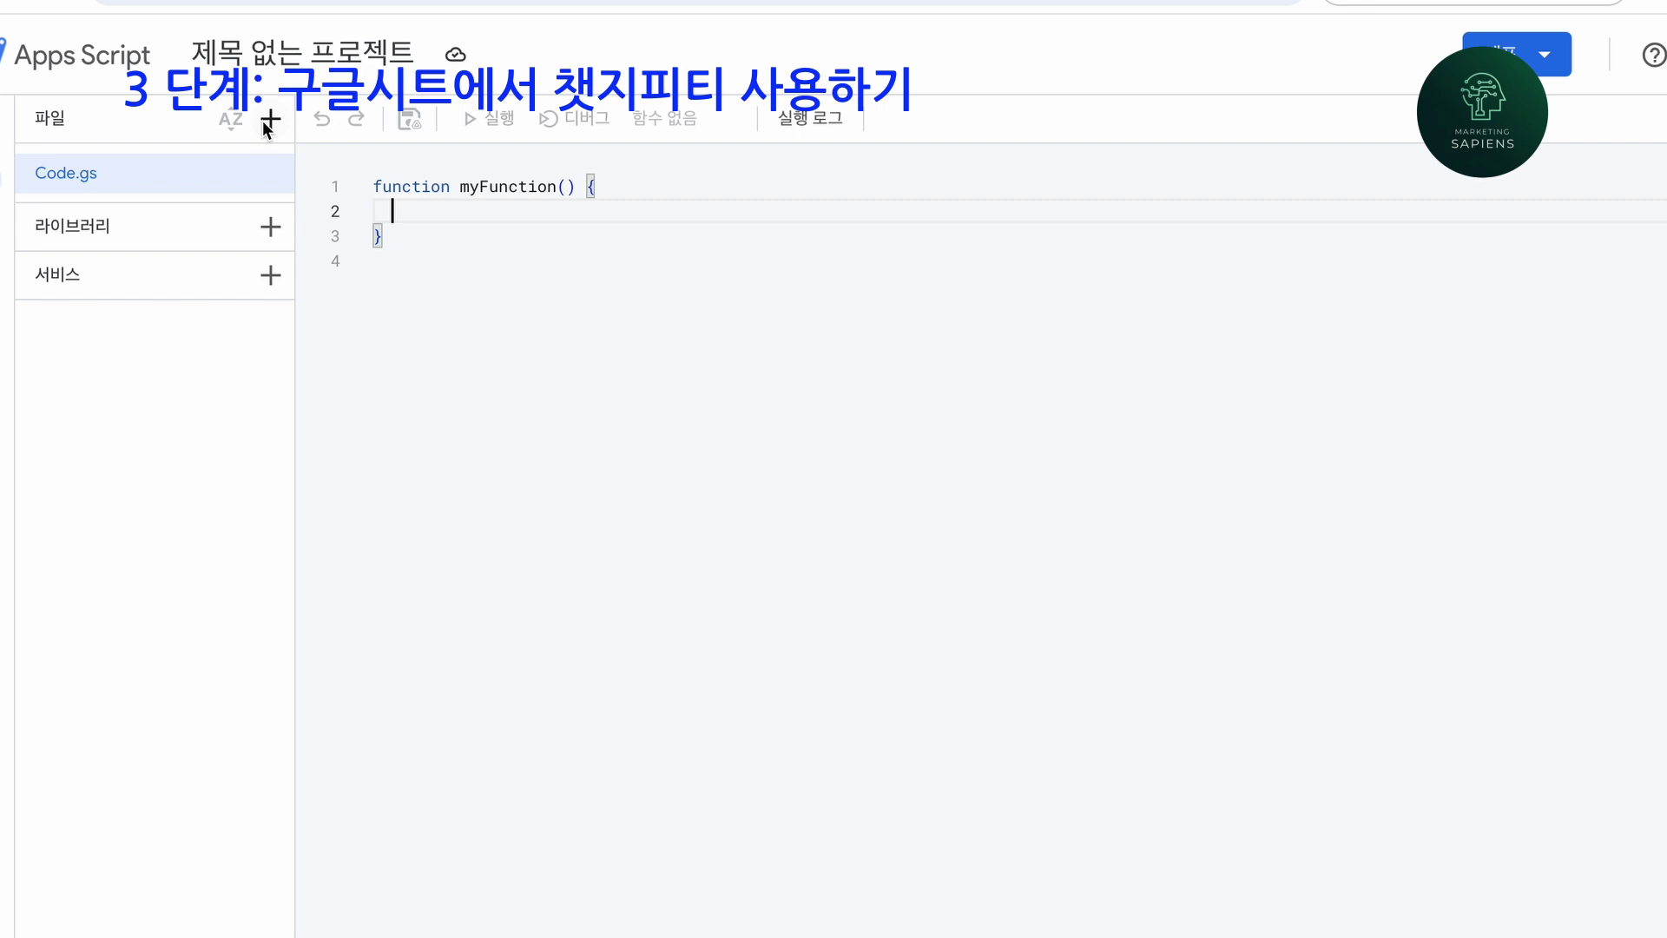
# In the Apps Script project containing Code.gs, add a new script file named "챗지피티 활용".
pyautogui.click(269, 119)
pyautogui.click(305, 179)
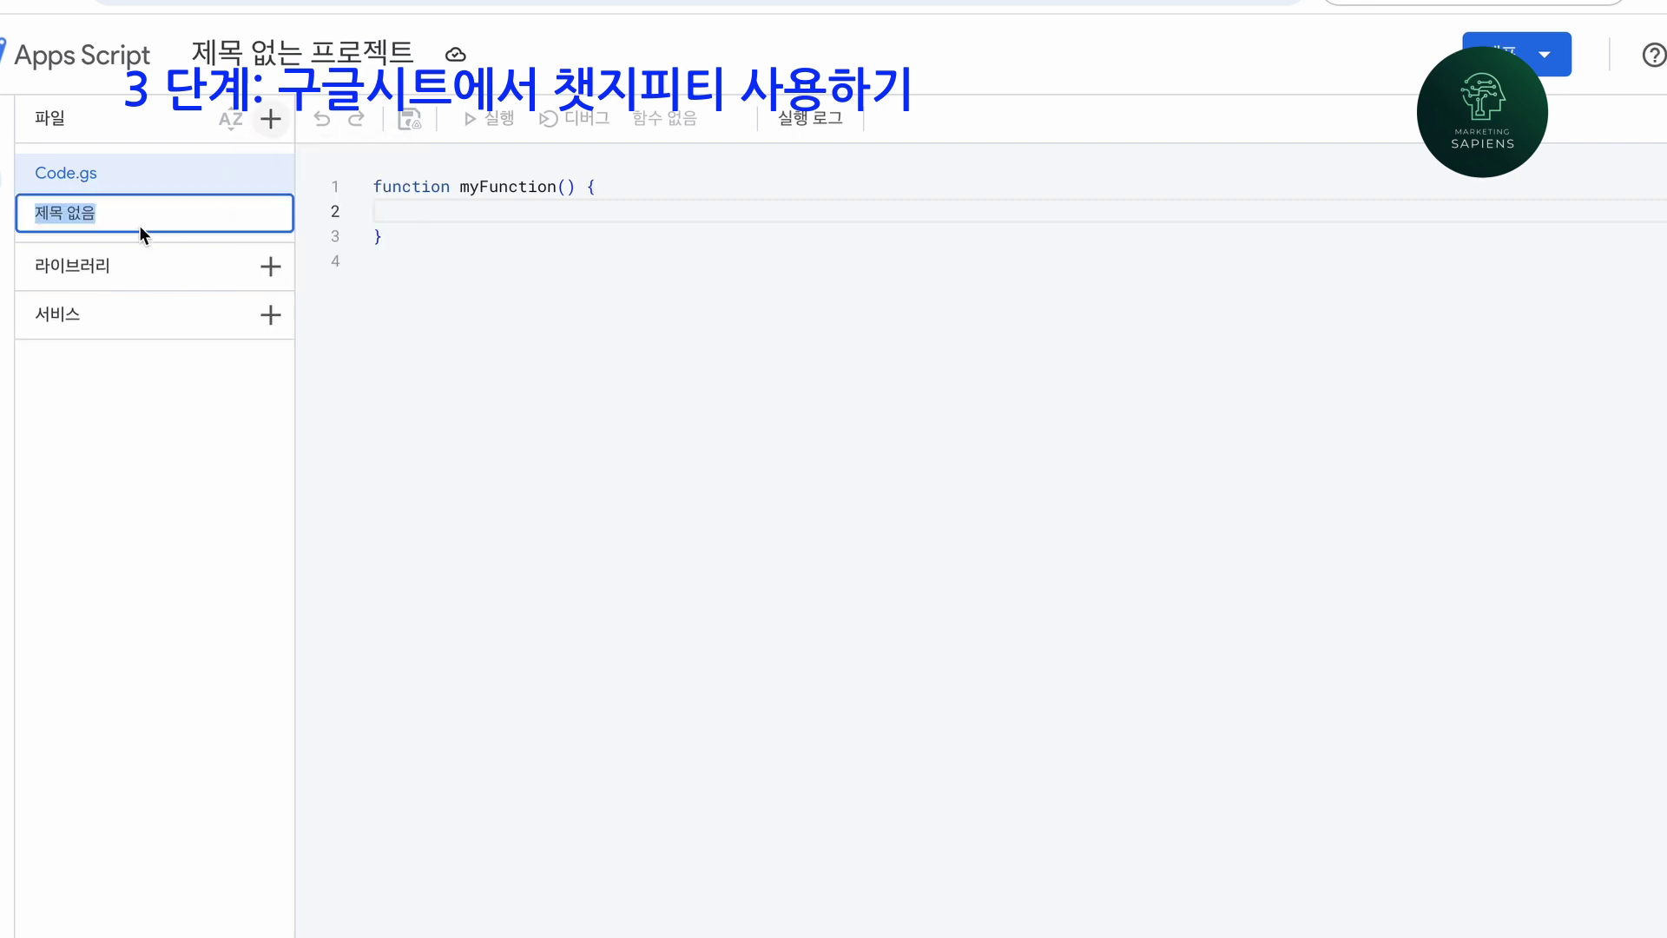
pyautogui.click(137, 214)
pyautogui.press('BackSpace')
pyautogui.press('BackSpace')
pyautogui.press('BackSpace')
pyautogui.press('BackSpace')
pyautogui.write('챗')
pyautogui.press('BackSpace')
pyautogui.press('BackSpace')
pyautogui.write('챗지피티 회')
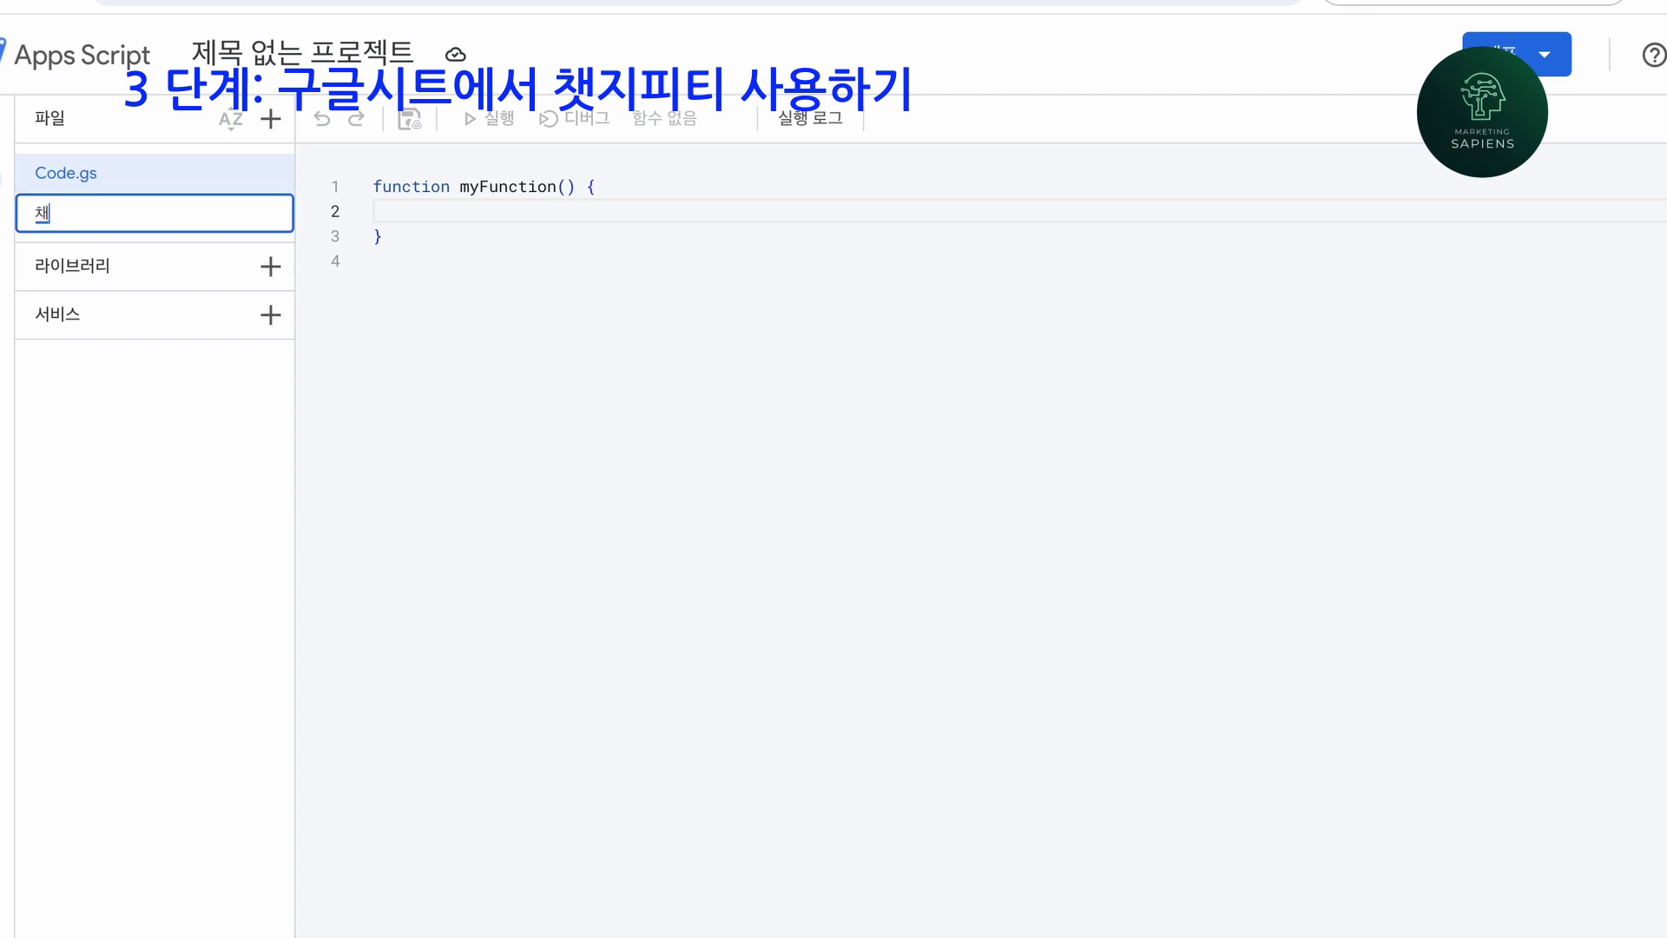
pyautogui.press('BackSpace')
pyautogui.write('화용')
pyautogui.press('BackSpace')
pyautogui.press('BackSpace')
pyautogui.press('BackSpace')
pyautogui.write('활ㅇ')
pyautogui.press('Return')
# Replace the default code in 챗지피티 활용.gs with the copied GO(prompt) function script, save it and run it.
pyautogui.moveTo(391, 261); pyautogui.dragTo(382, 196)
pyautogui.press('BackSpace')
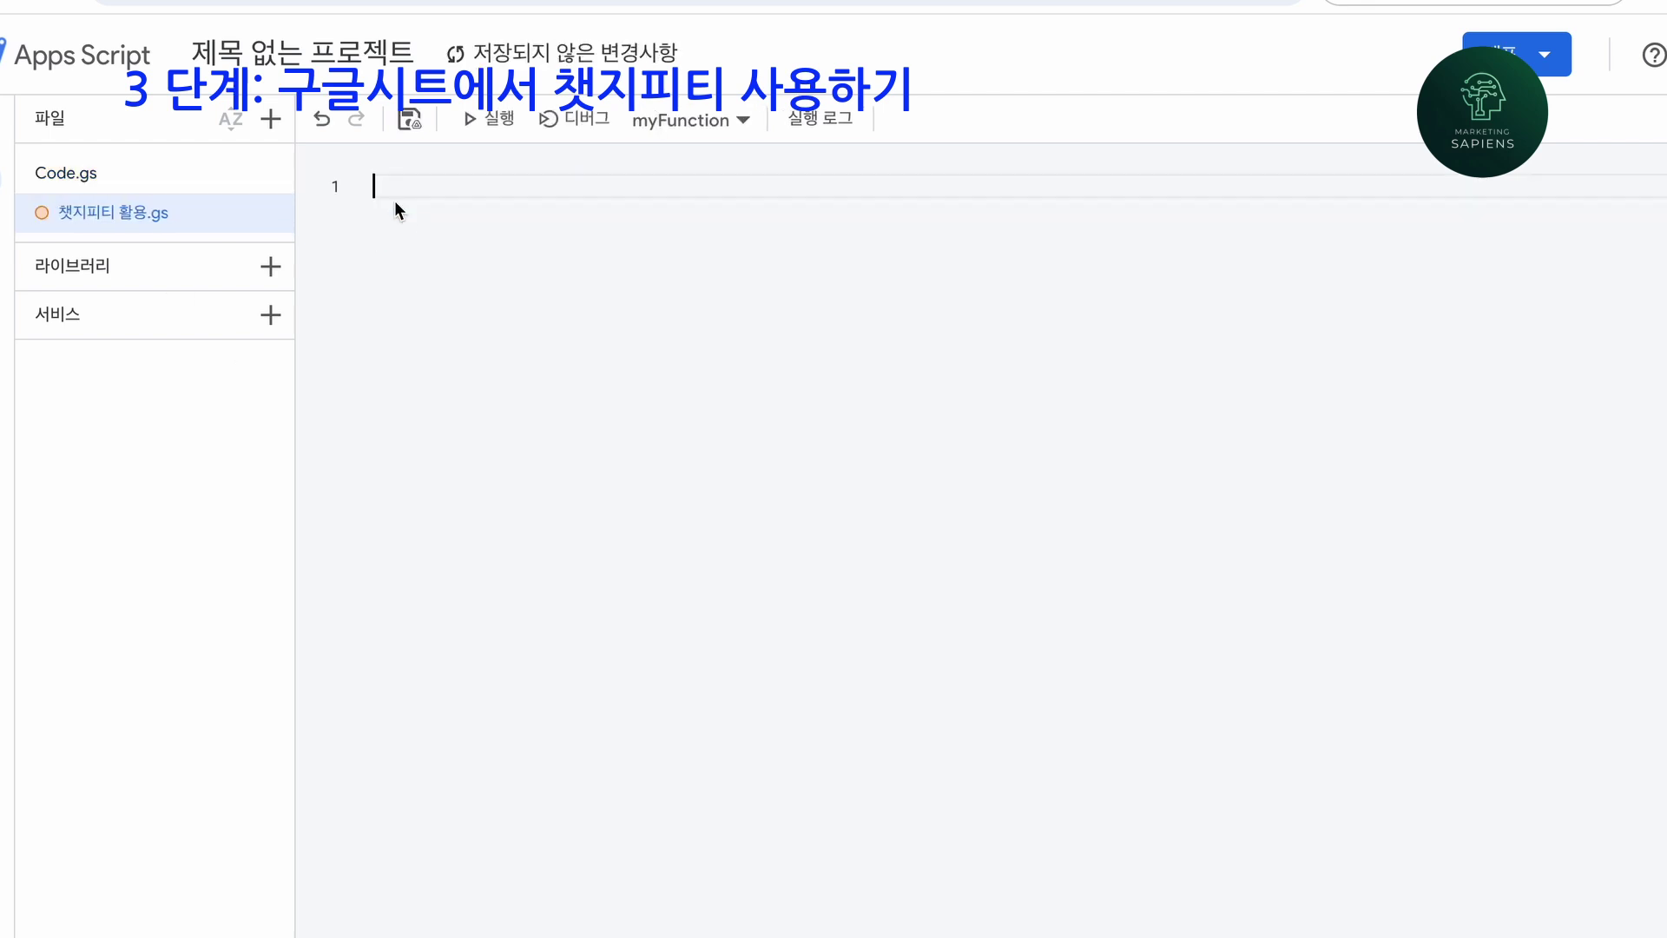
pyautogui.rightClick(372, 183)
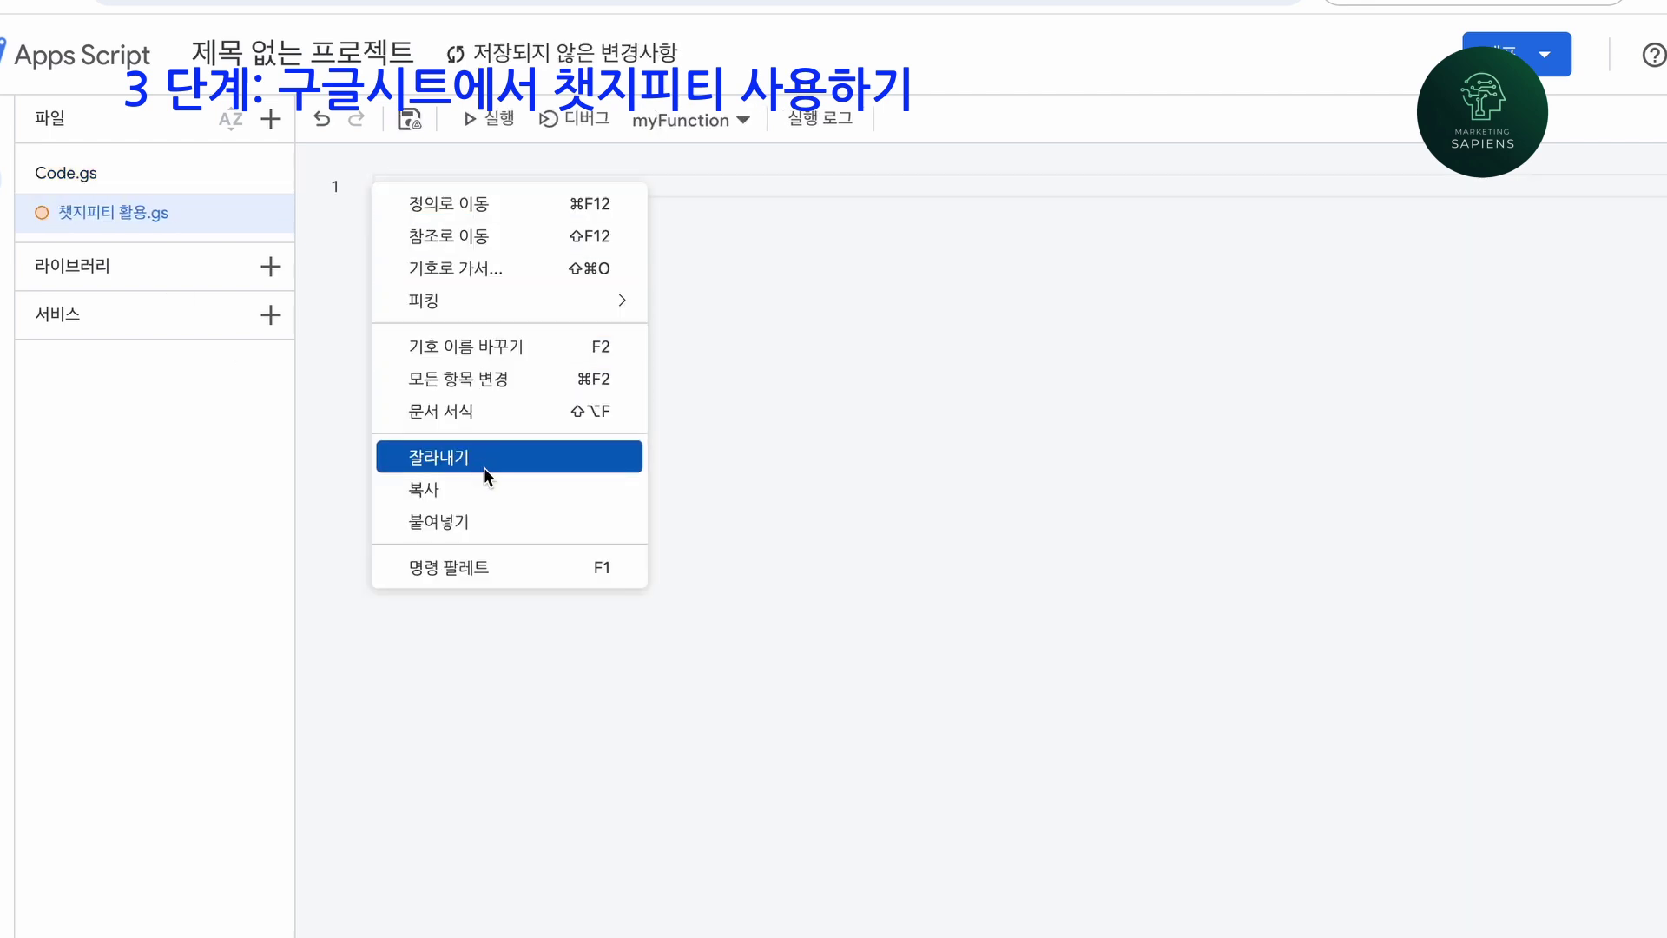
pyautogui.click(487, 519)
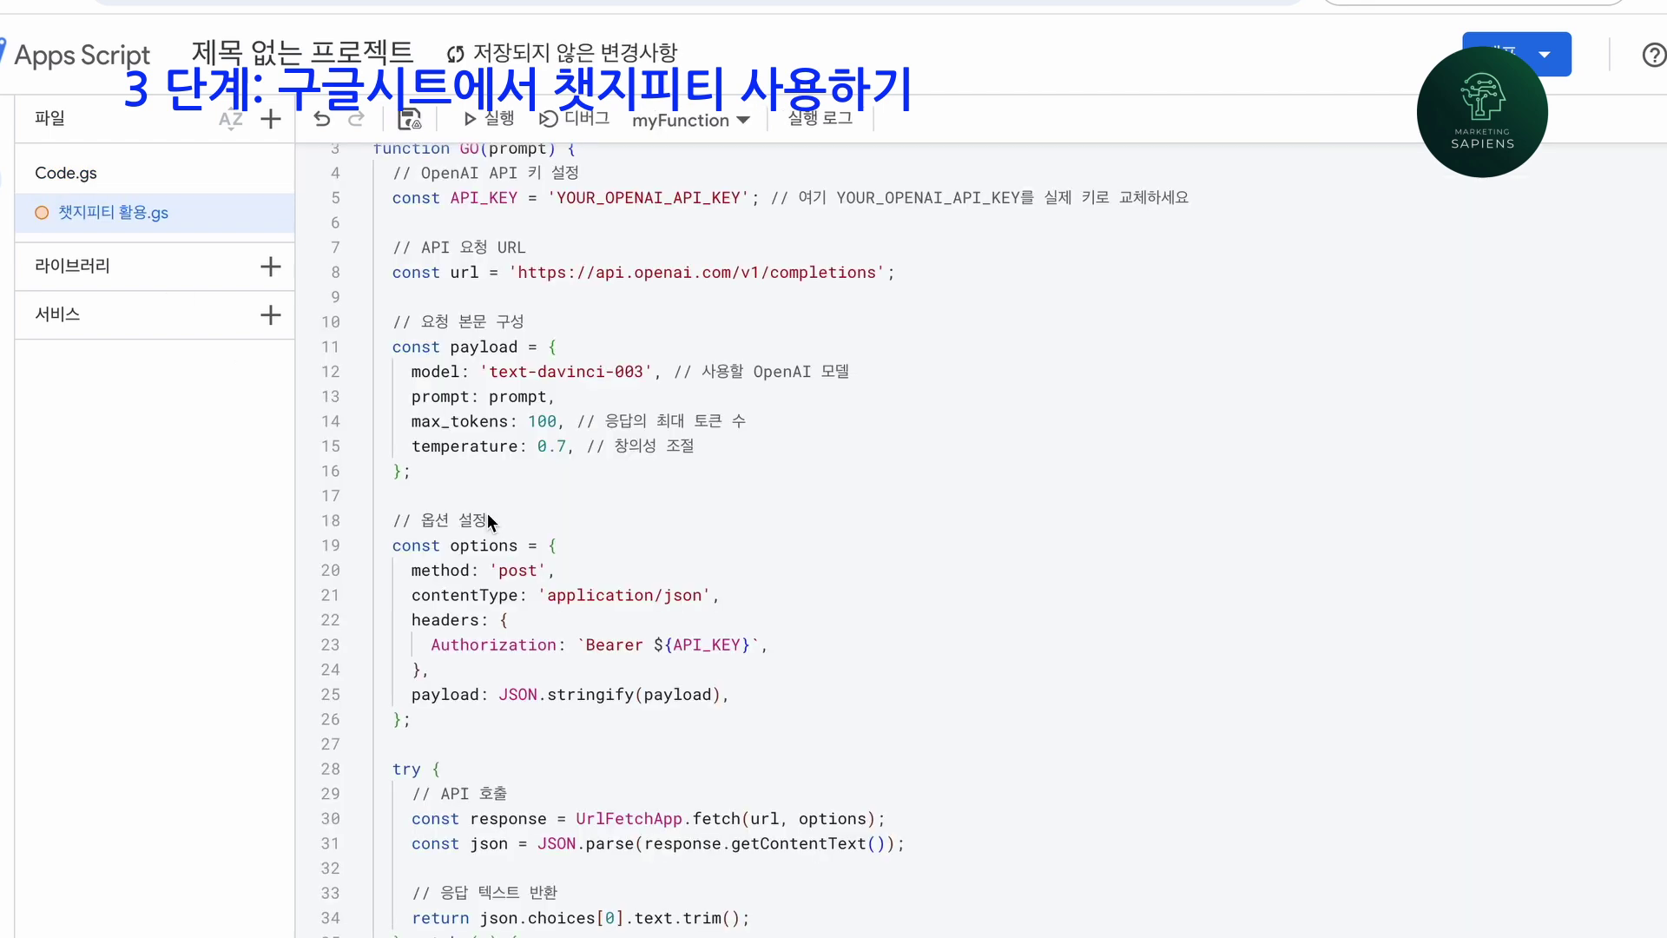
pyautogui.click(414, 126)
pyautogui.click(478, 122)
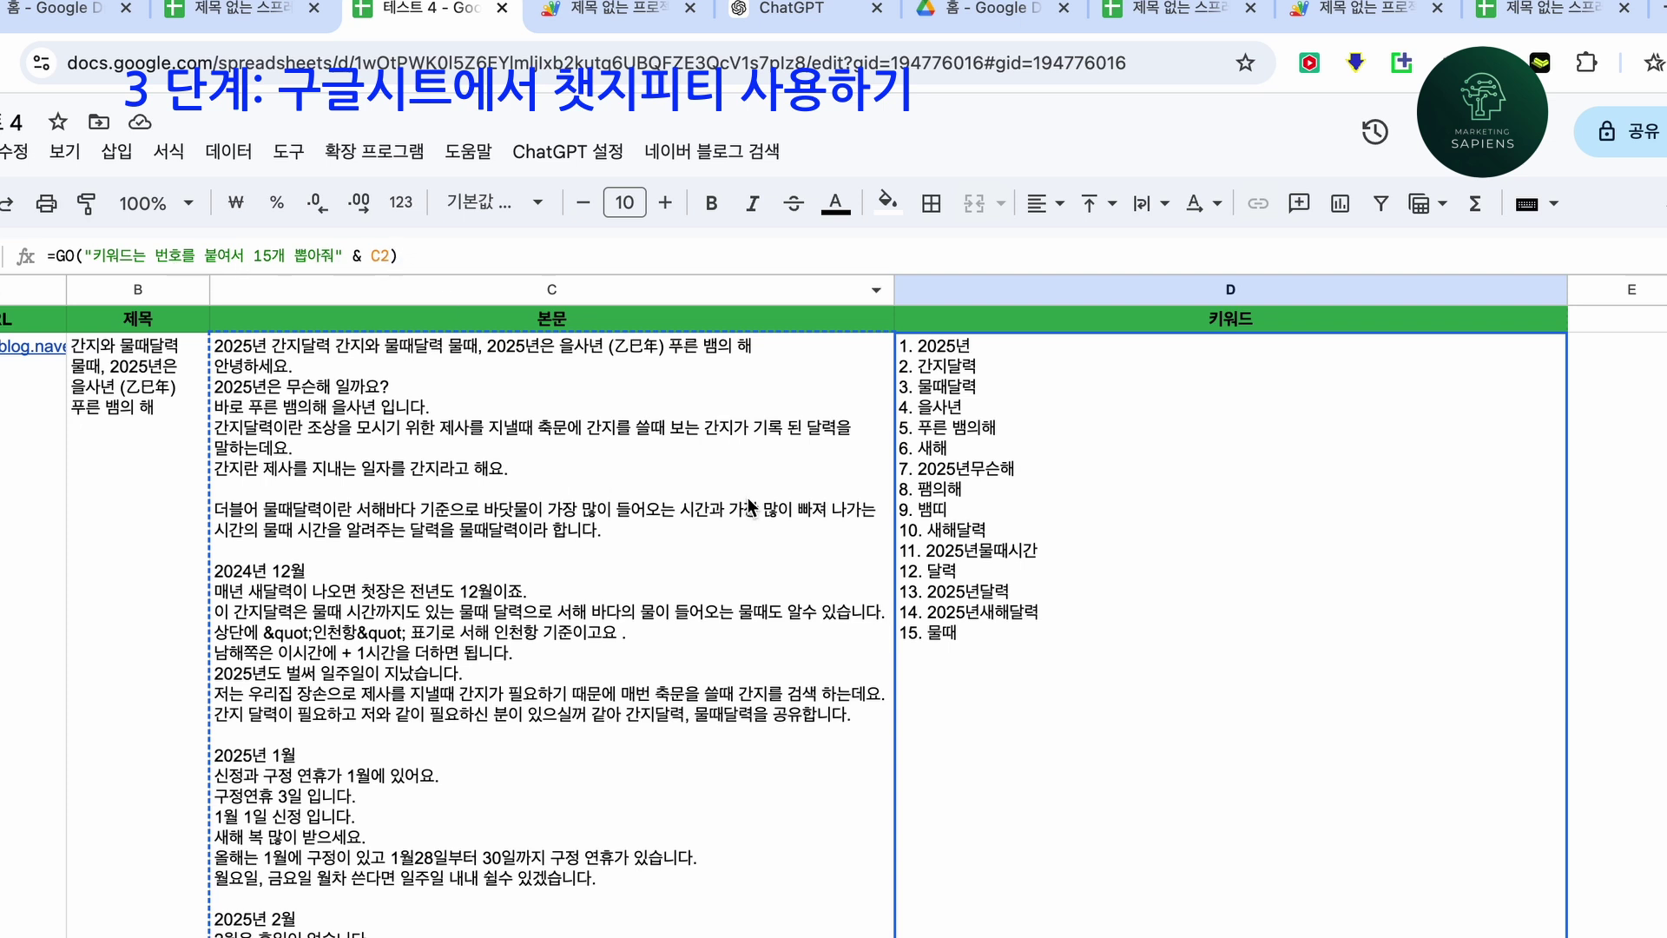
# In the 테스트 4 spreadsheet, clear the existing GO keyword formula from cell D2.
pyautogui.click(339, 259)
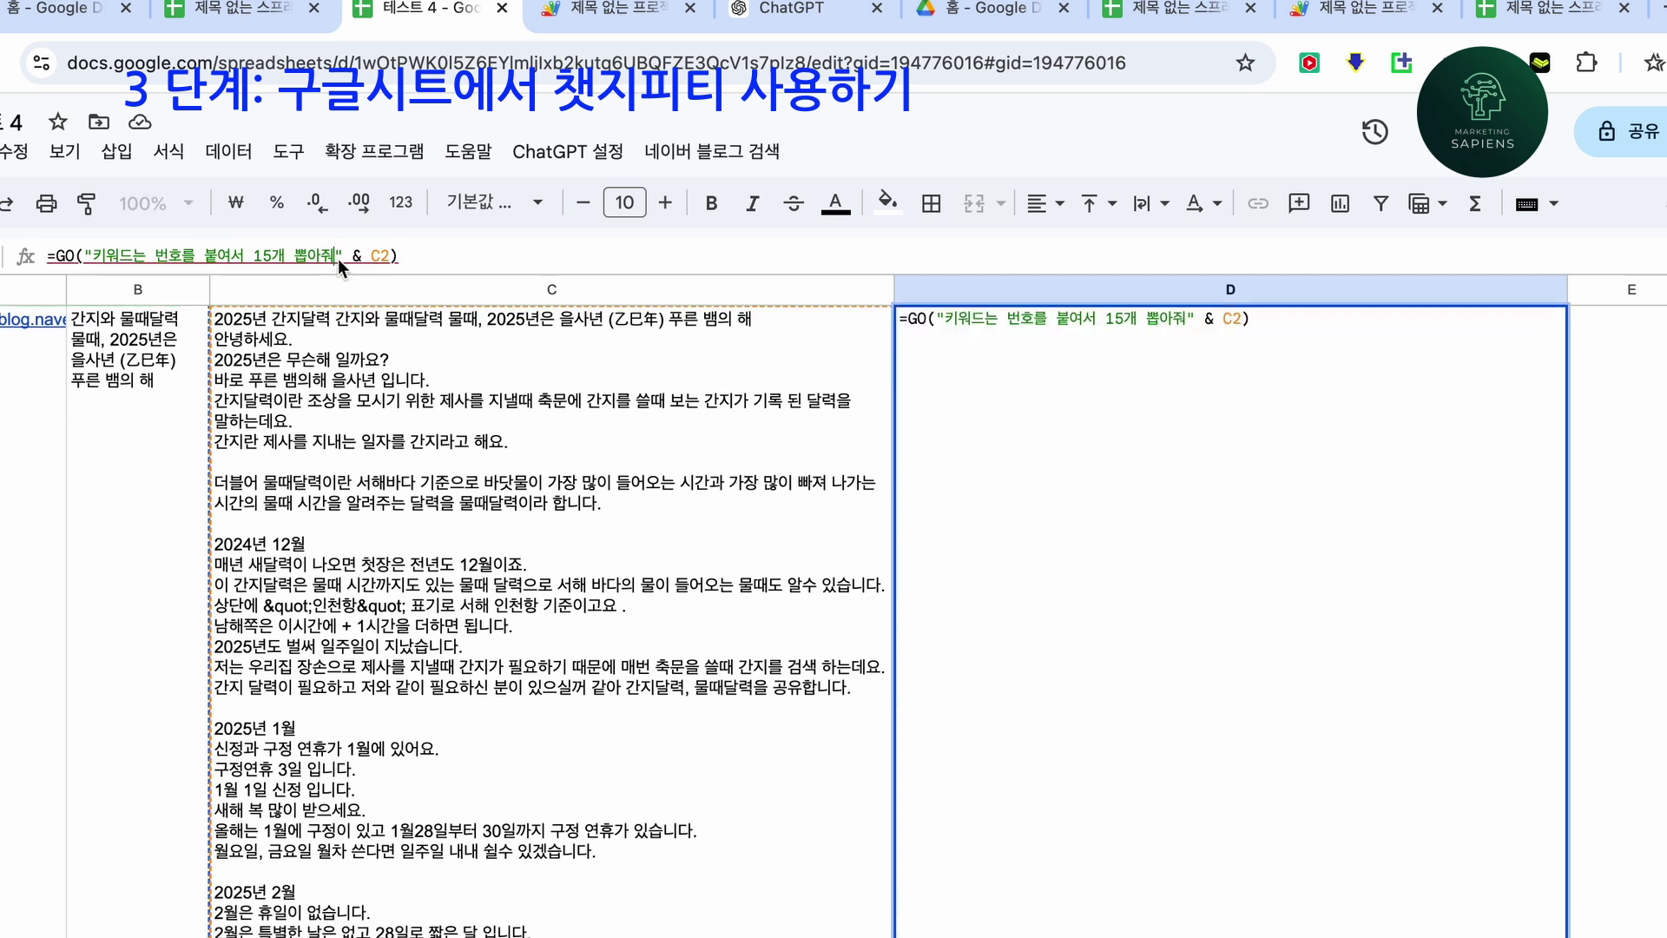
pyautogui.press('BackSpace')
pyautogui.press('BackSpace')
pyautogui.press('BackSpace')
pyautogui.press('BackSpace')
pyautogui.press('BackSpace')
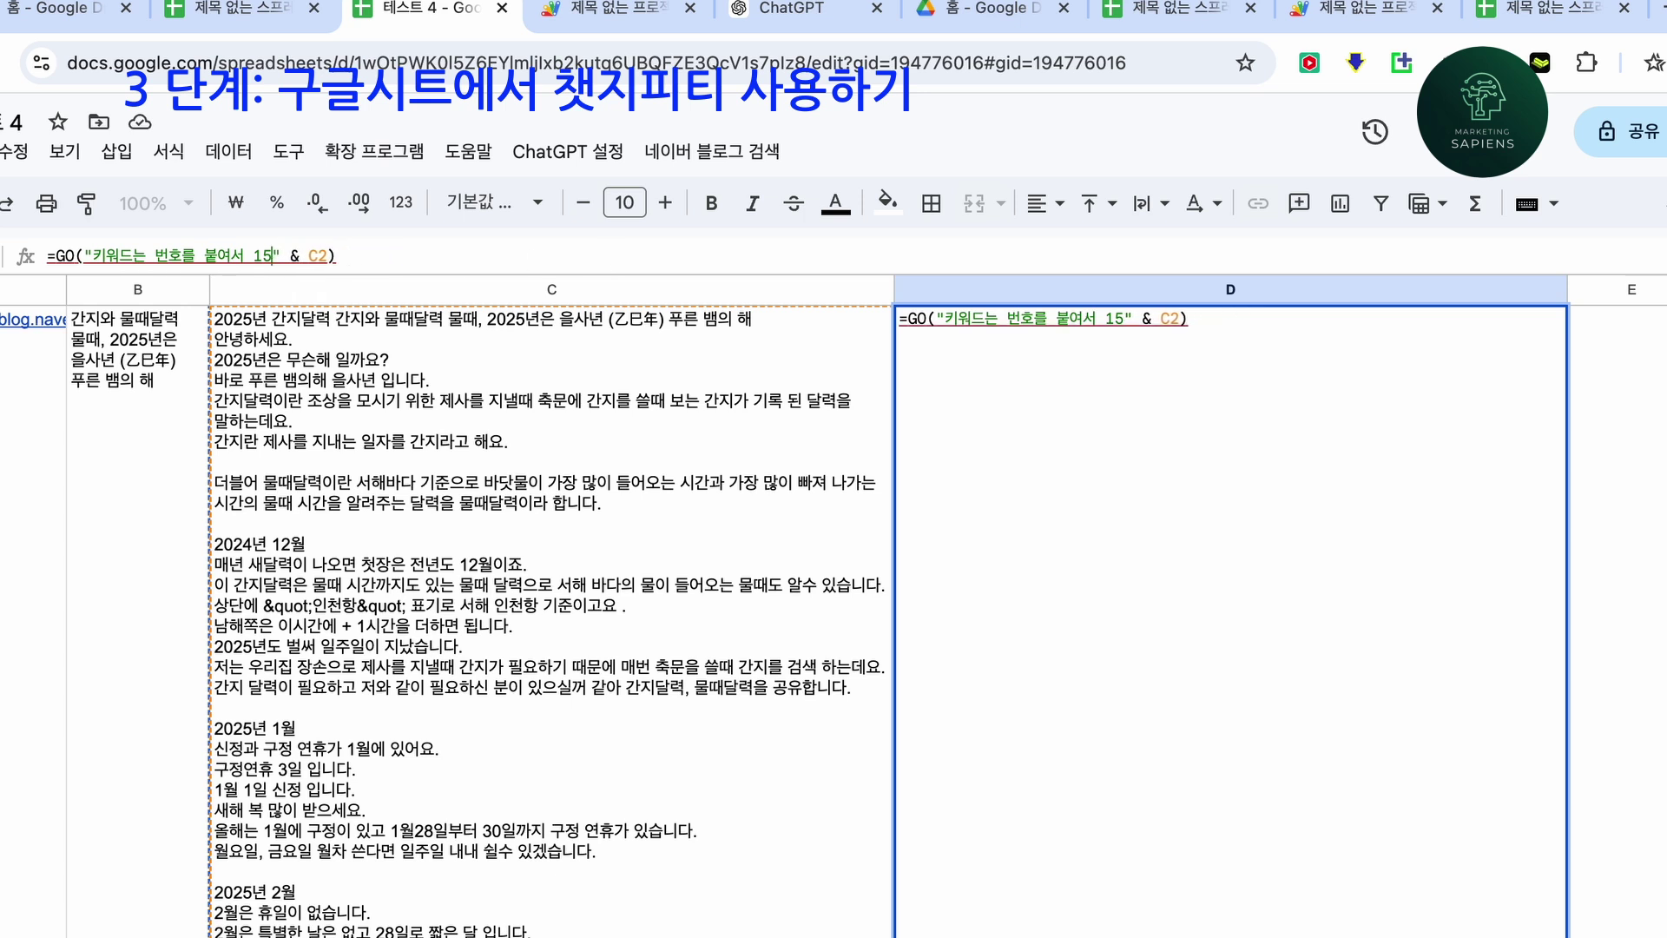
pyautogui.moveTo(486, 250); pyautogui.dragTo(44, 252)
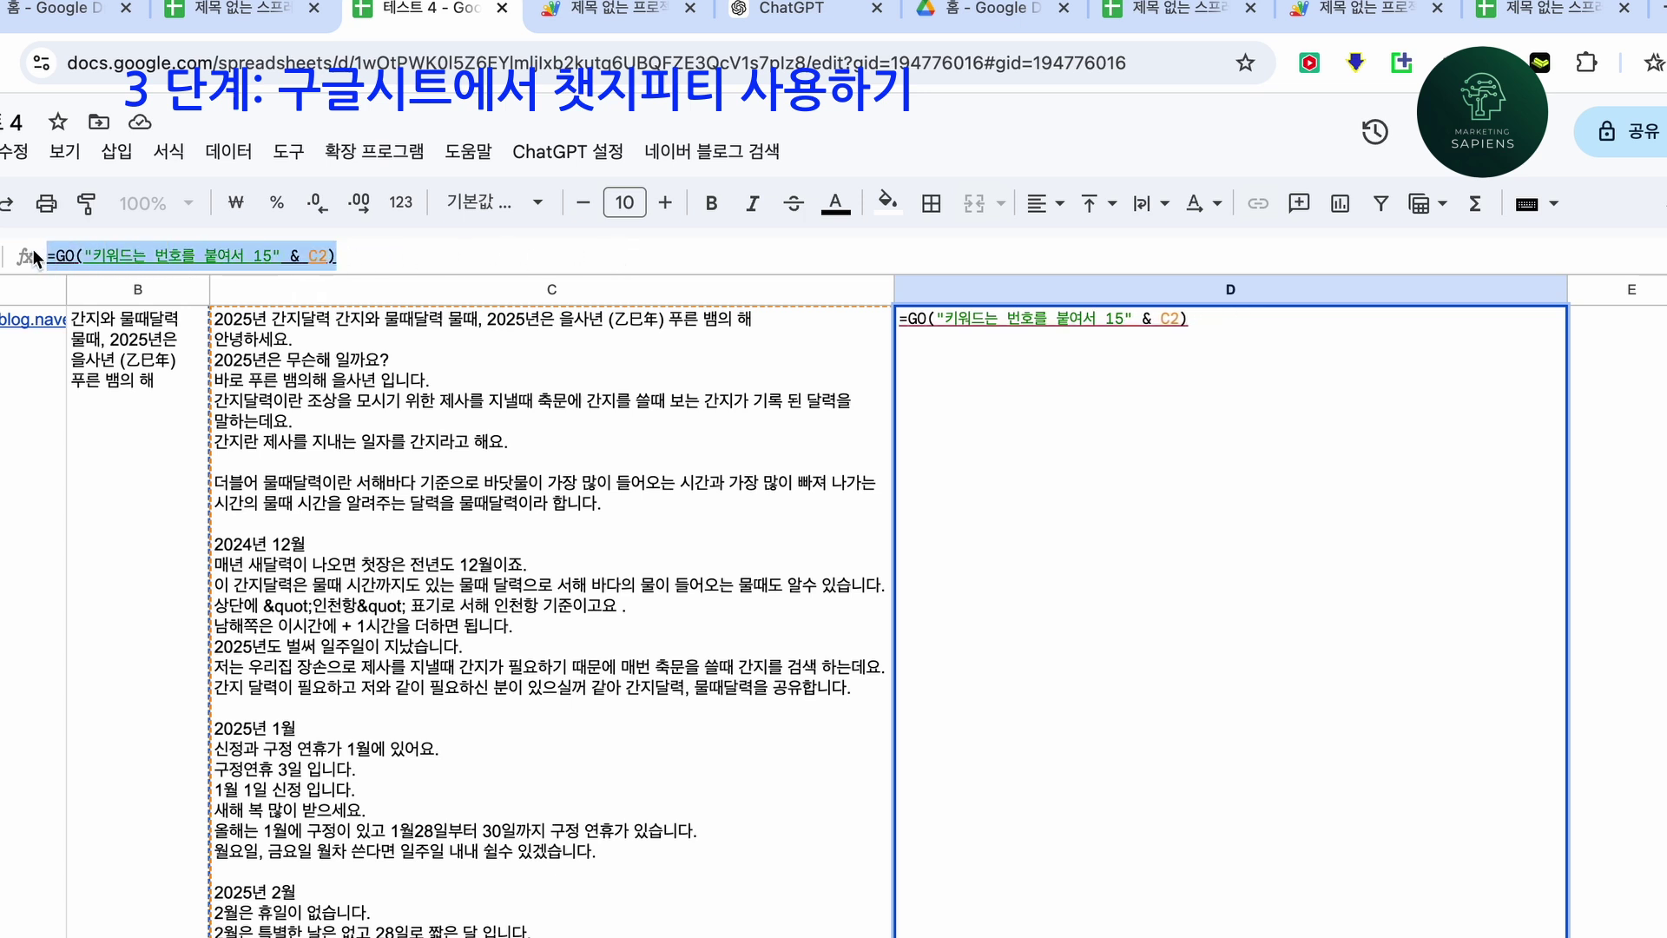
pyautogui.press('BackSpace')
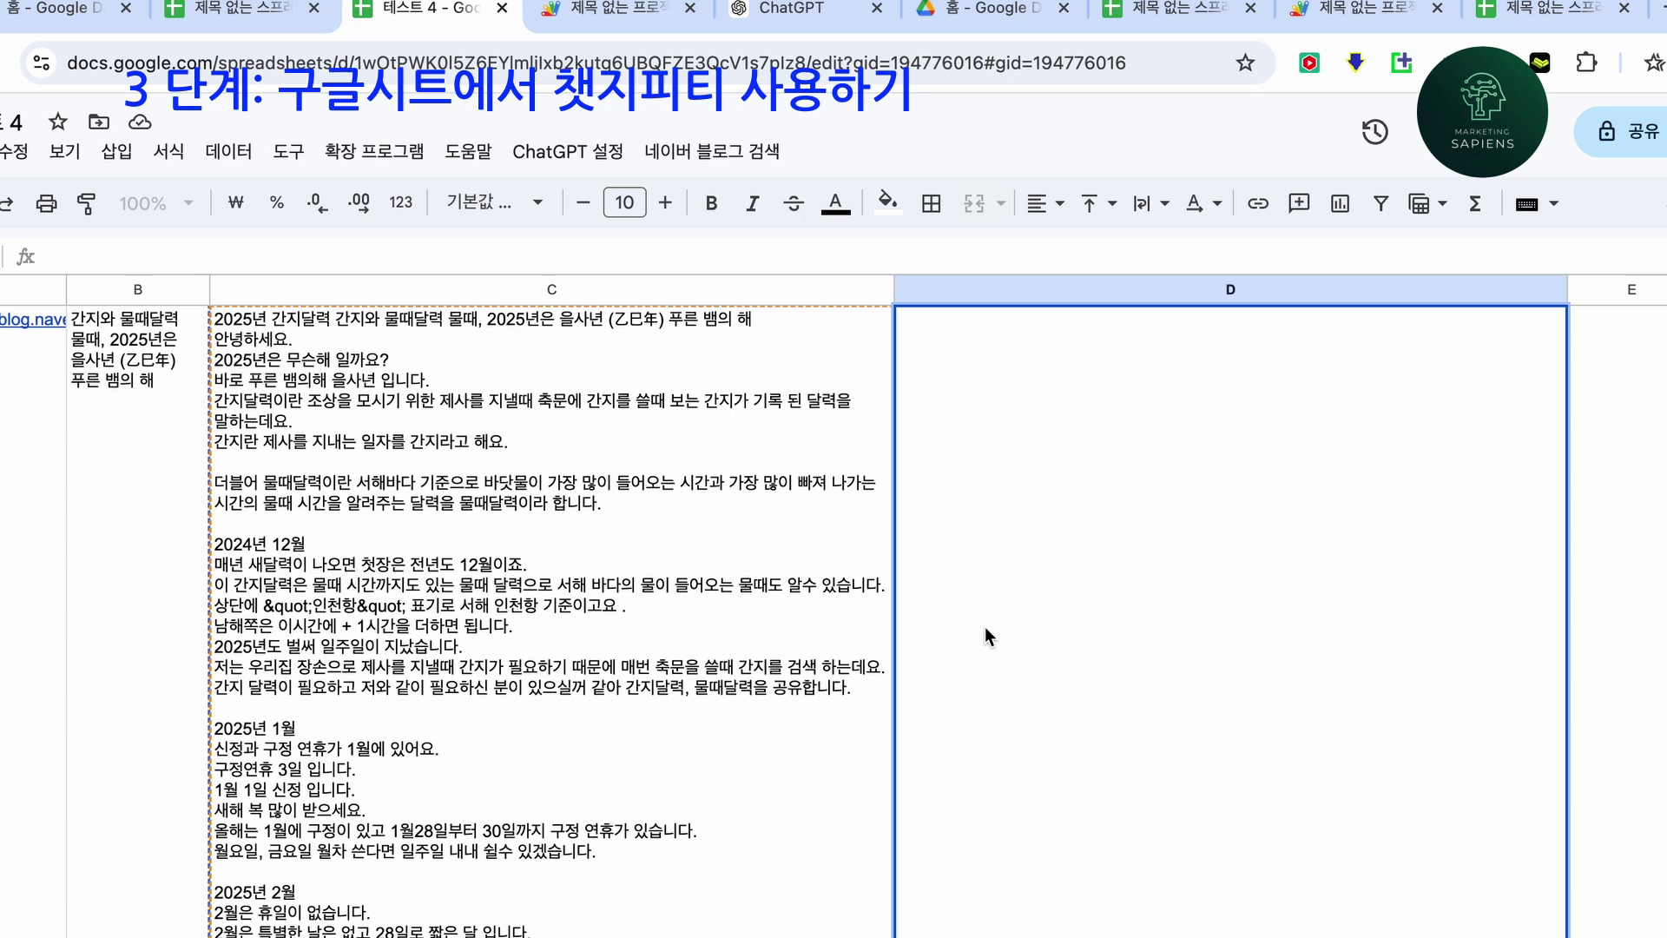
# Start a new formula in cell D2 with =GO("글을 읽고.
pyautogui.write('=')
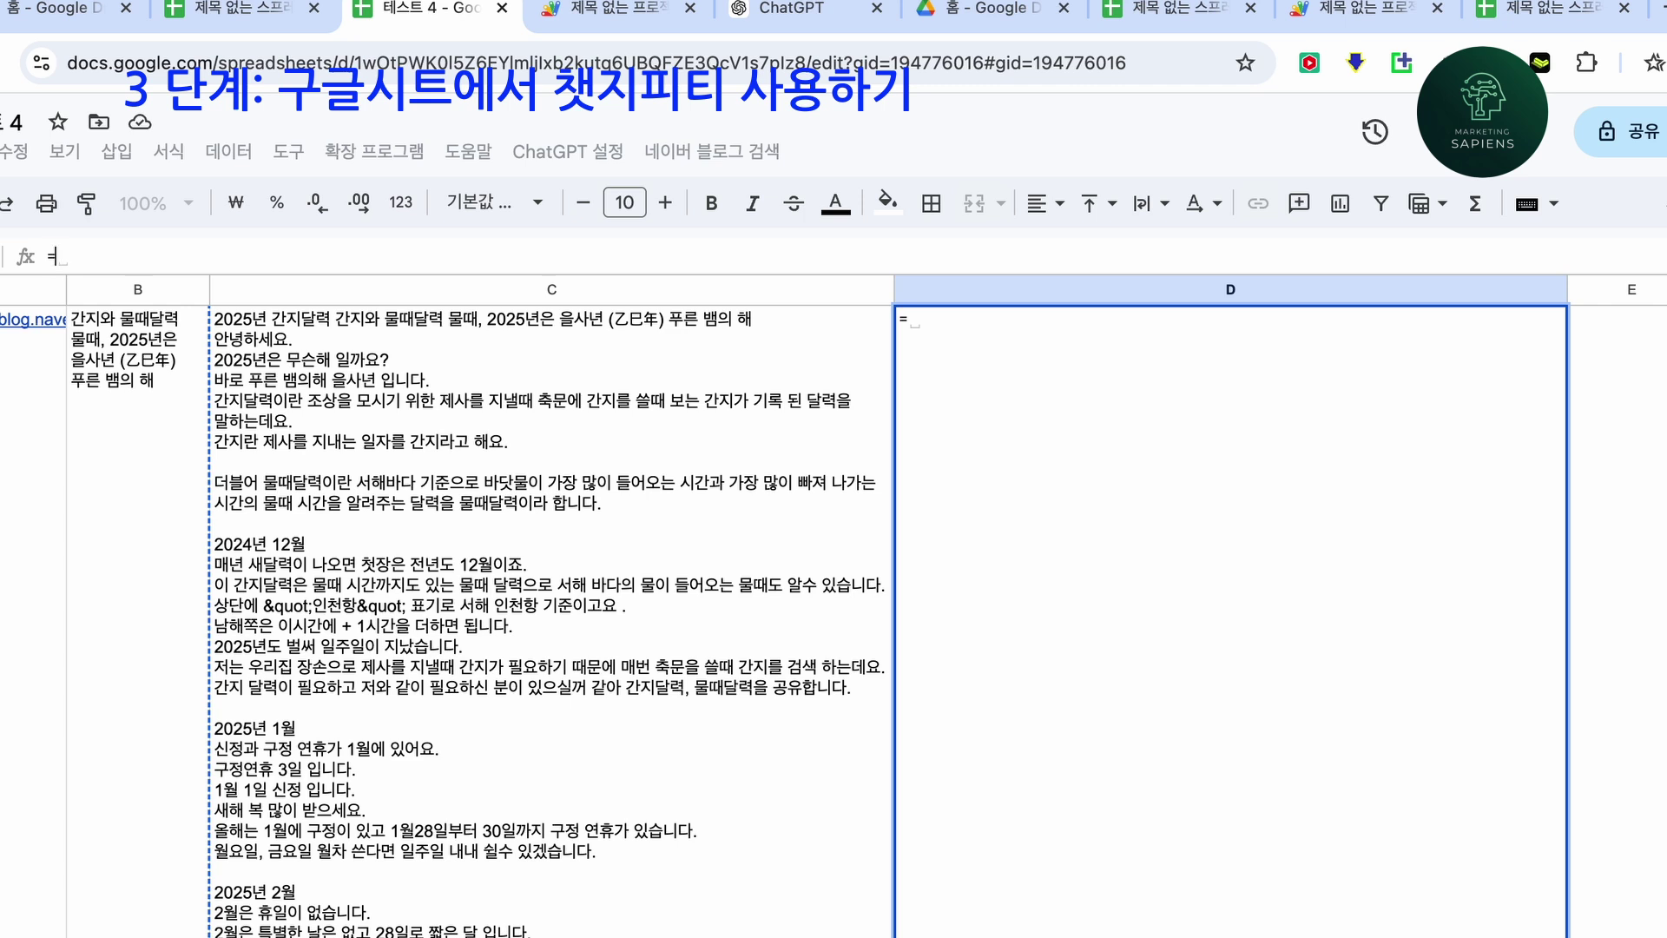
pyautogui.write('GO')
pyautogui.write('("')
pyautogui.write('rmfd')
pyautogui.press('BackSpace')
pyautogui.press('BackSpace')
pyautogui.press('BackSpace')
pyautogui.press('BackSpace')
pyautogui.write('ㄱㅡㅇ')
pyautogui.press('BackSpace')
pyautogui.write('ㄹ을 읽고')
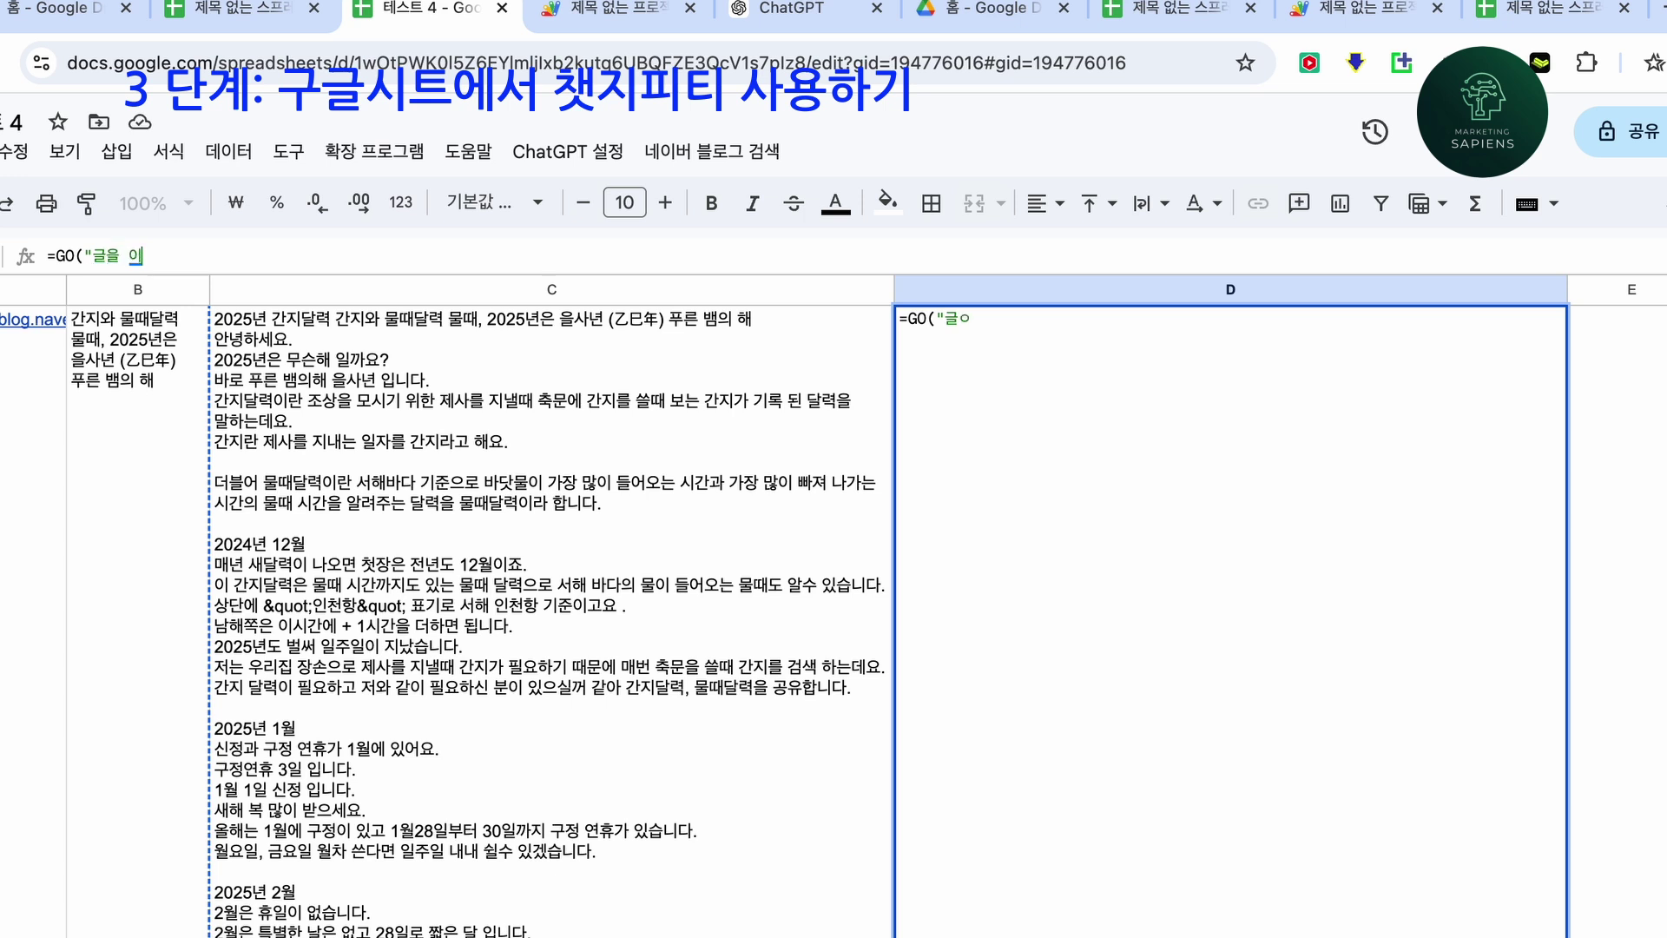
# Continue the D2 formula's prompt with "50자 내외로 요약하고, 키워드".
pyautogui.write(' 50자 냄')
pyautogui.write('외로 요약개')
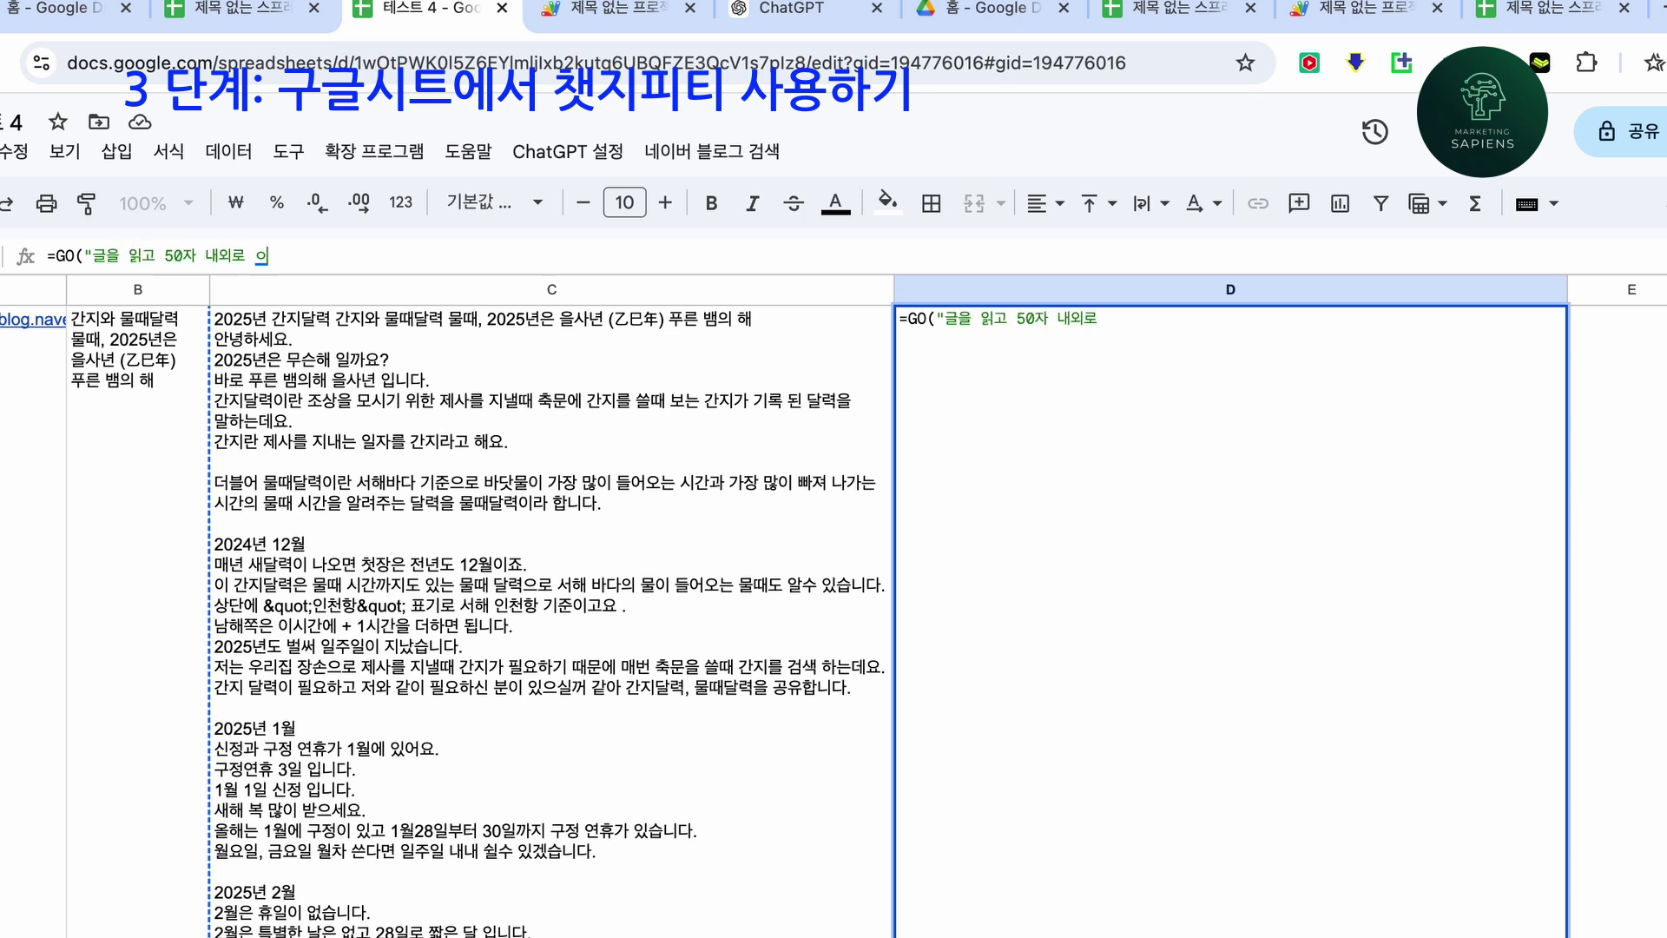
pyautogui.press('BackSpace')
pyautogui.write('하고, 키워드')
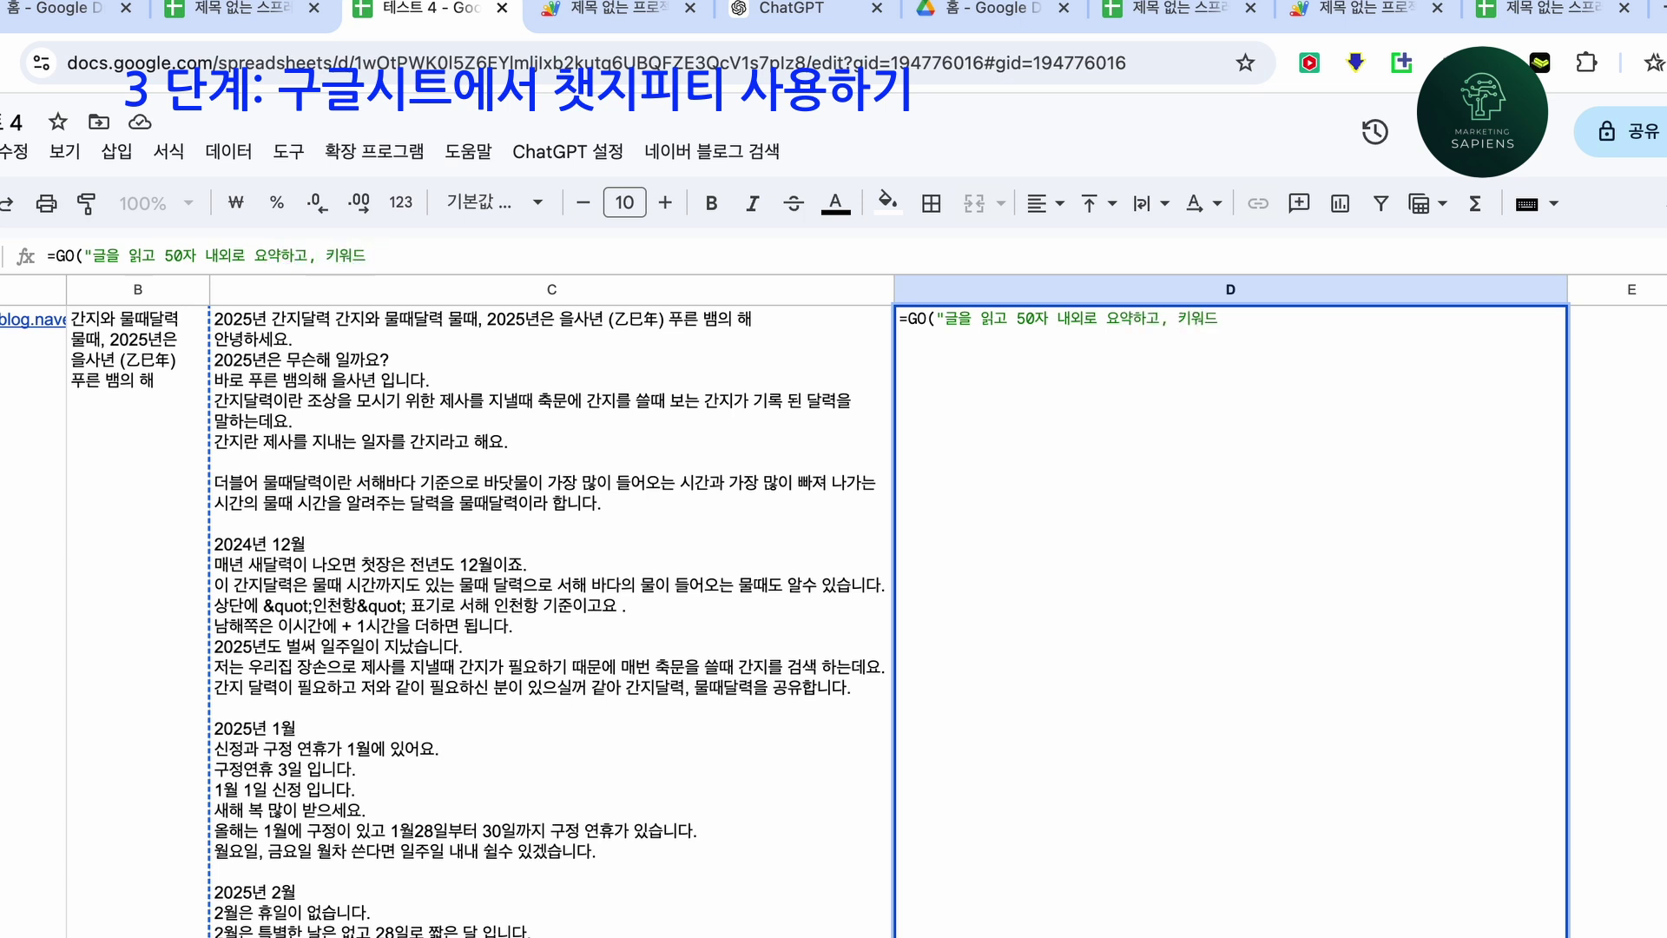
# Complete the prompt text in the D2 formula with "20개를 번호를 붙여서 찾아줘." and close the quotation.
pyautogui.write(' 20개를 벌')
pyautogui.write('오')
pyautogui.press('BackSpace')
pyautogui.press('BackSpace')
pyautogui.press('BackSpace')
pyautogui.write('번오')
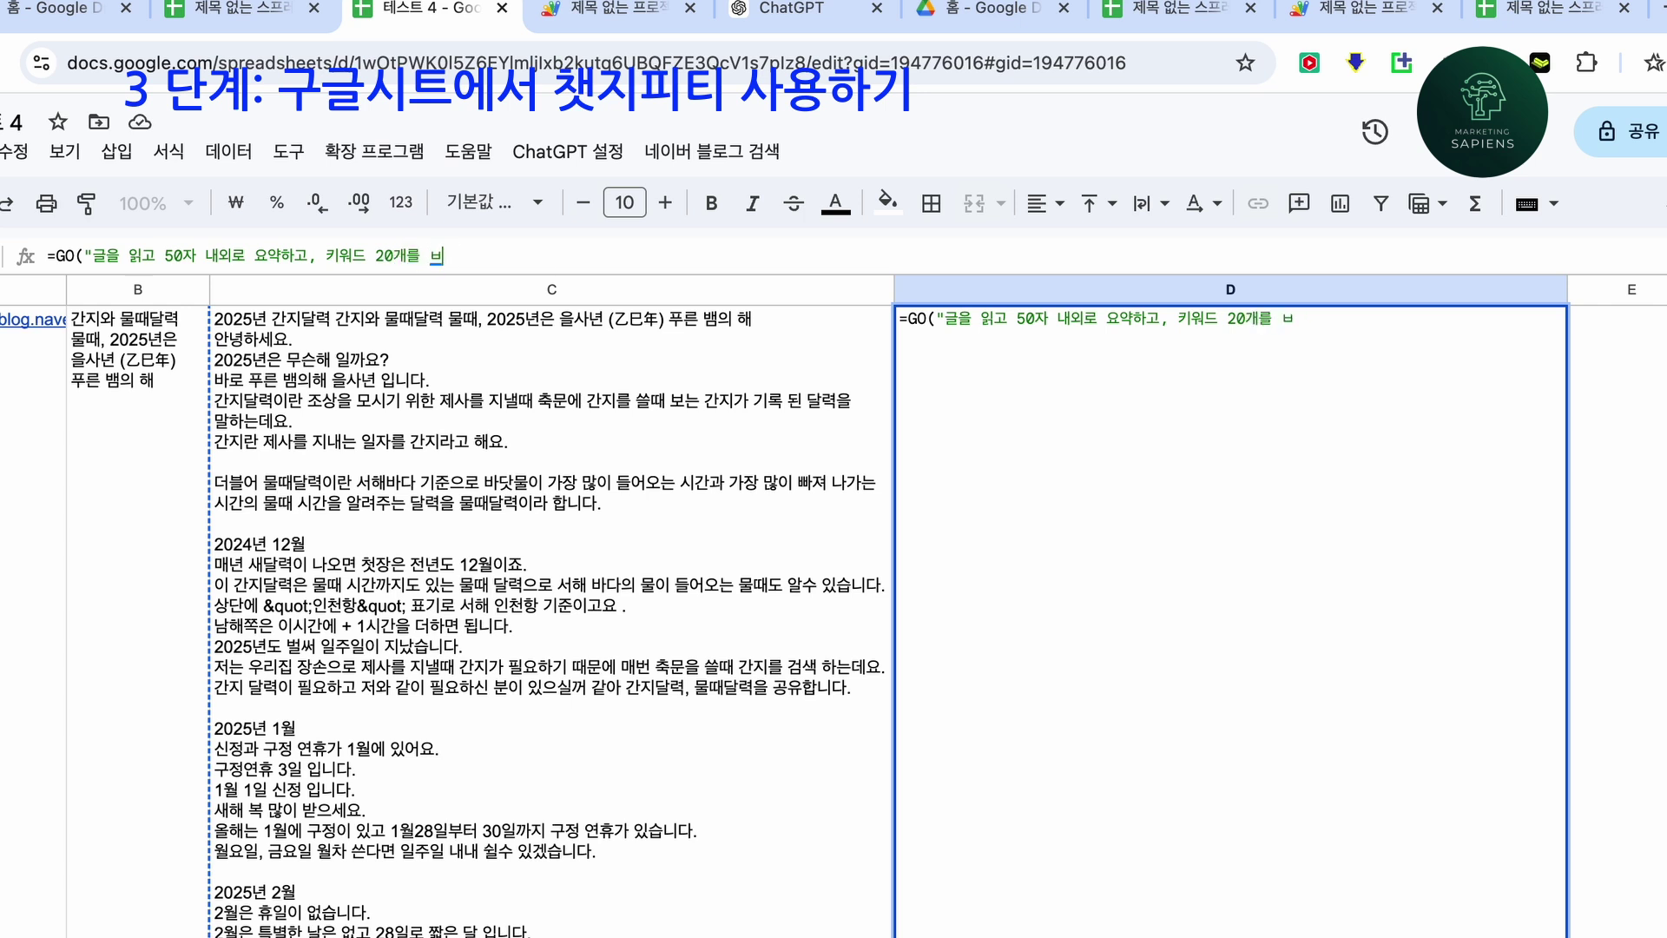
pyautogui.press('BackSpace')
pyautogui.write('호를 붙여서 ')
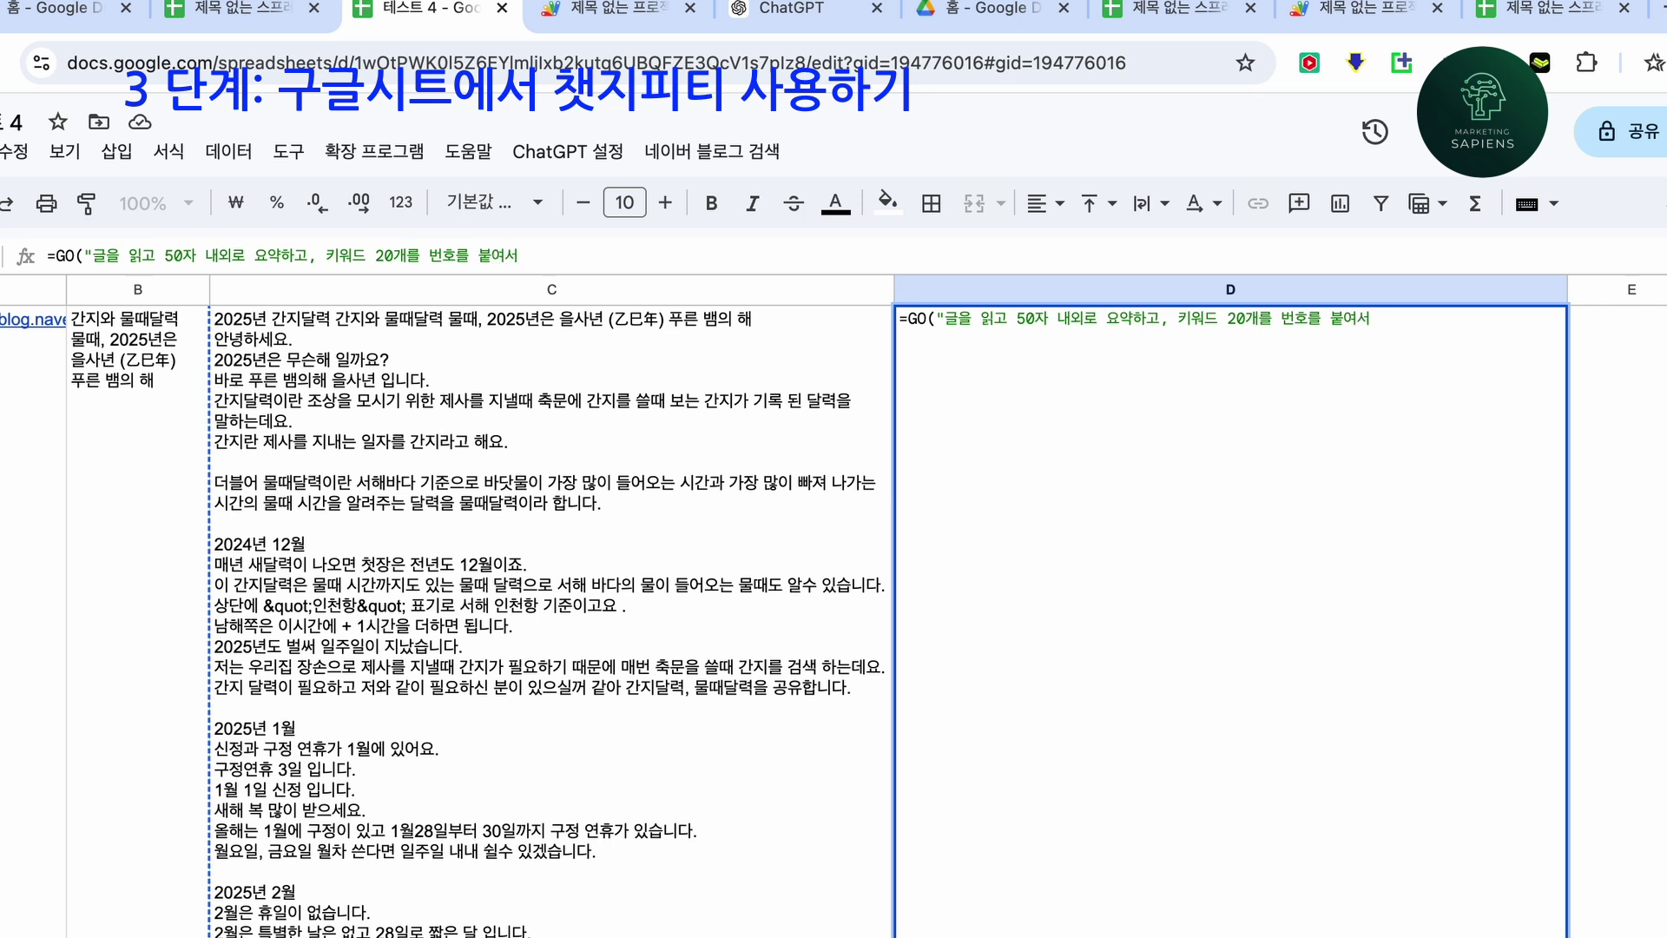
pyautogui.write('찾아지')
pyautogui.press('BackSpace')
pyautogui.write('줘."')
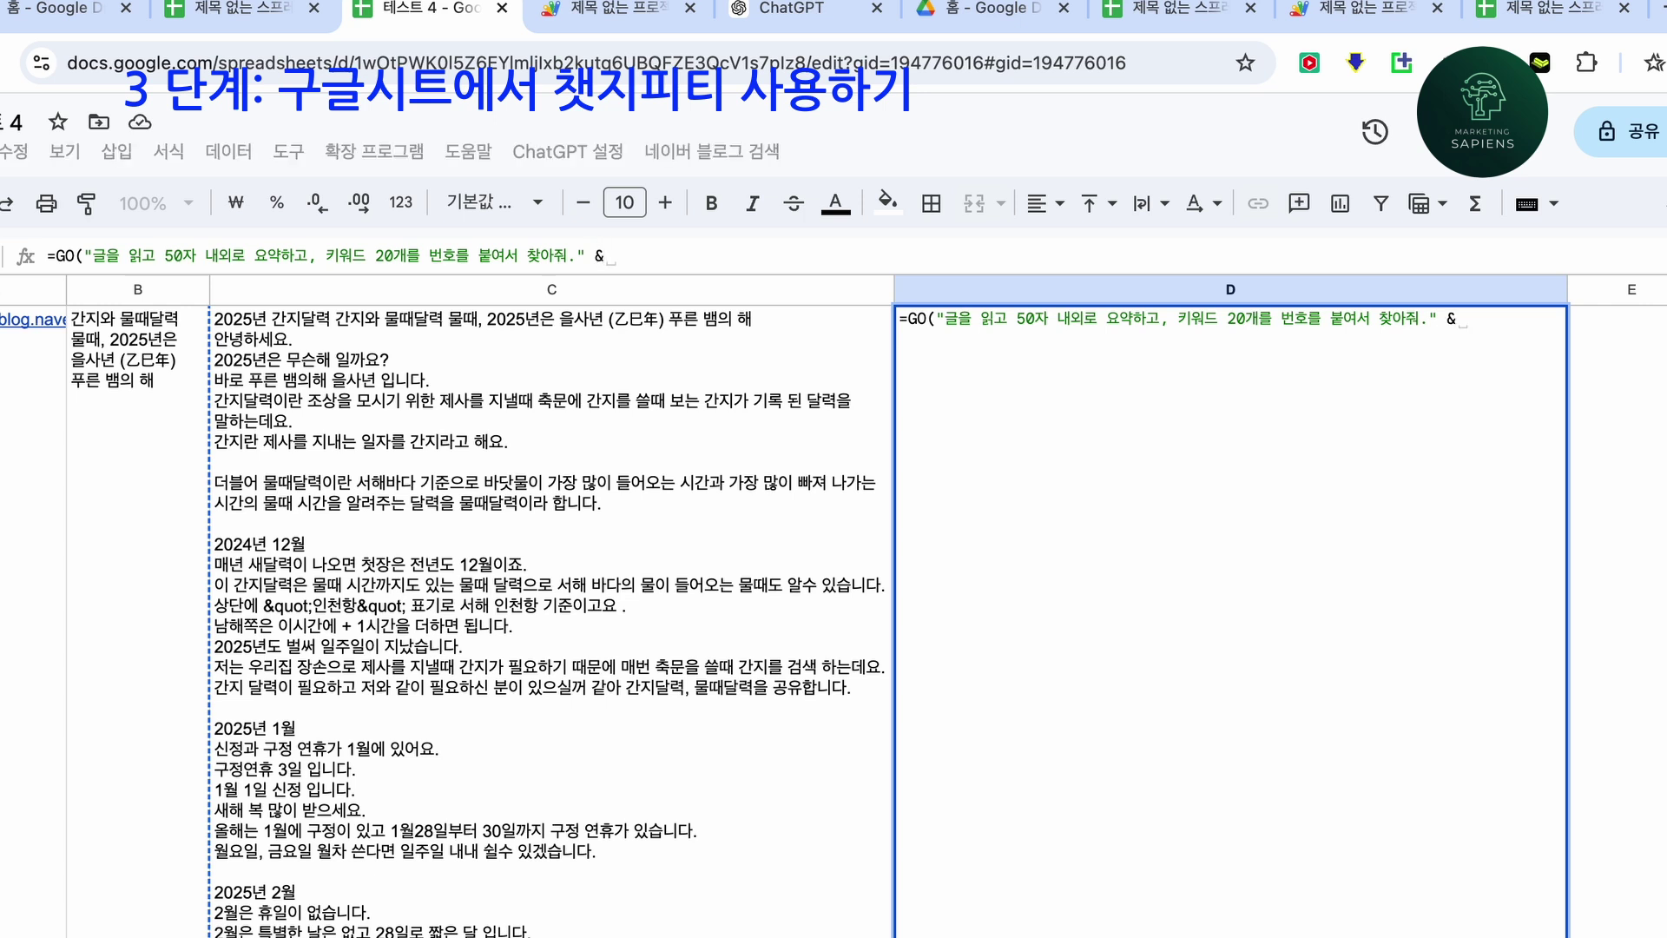
# Append & and a reference to body-text cell C2 to the formula, enter it, and select D2 to view its output.
pyautogui.write(' &')
pyautogui.click(367, 339)
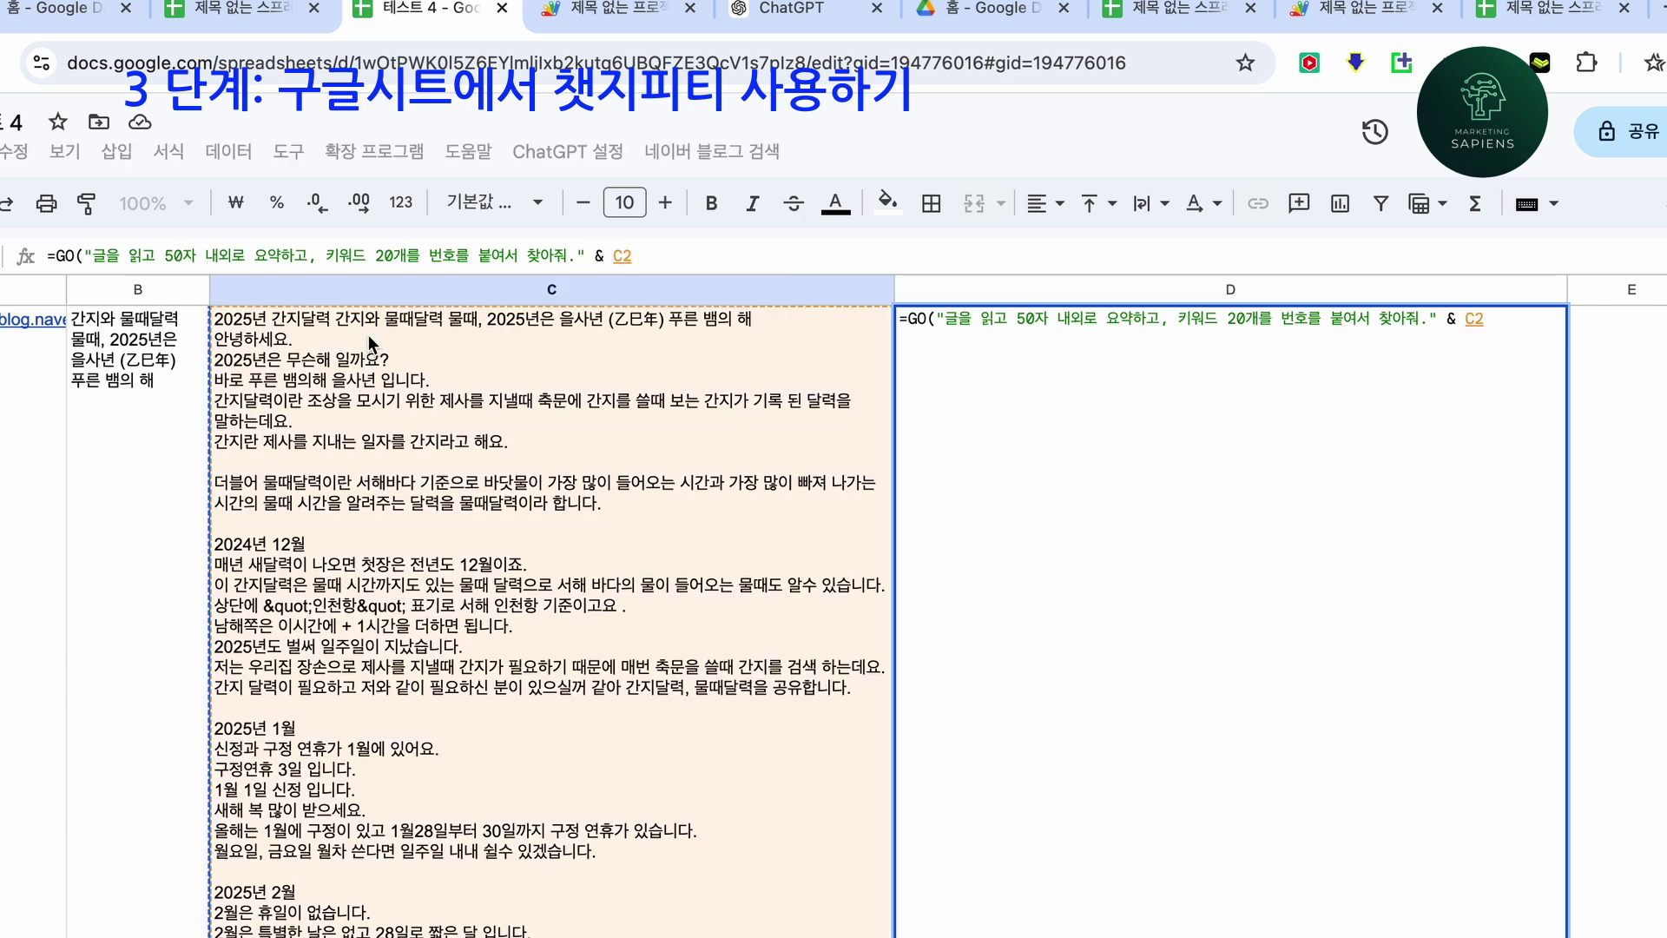
pyautogui.click(721, 258)
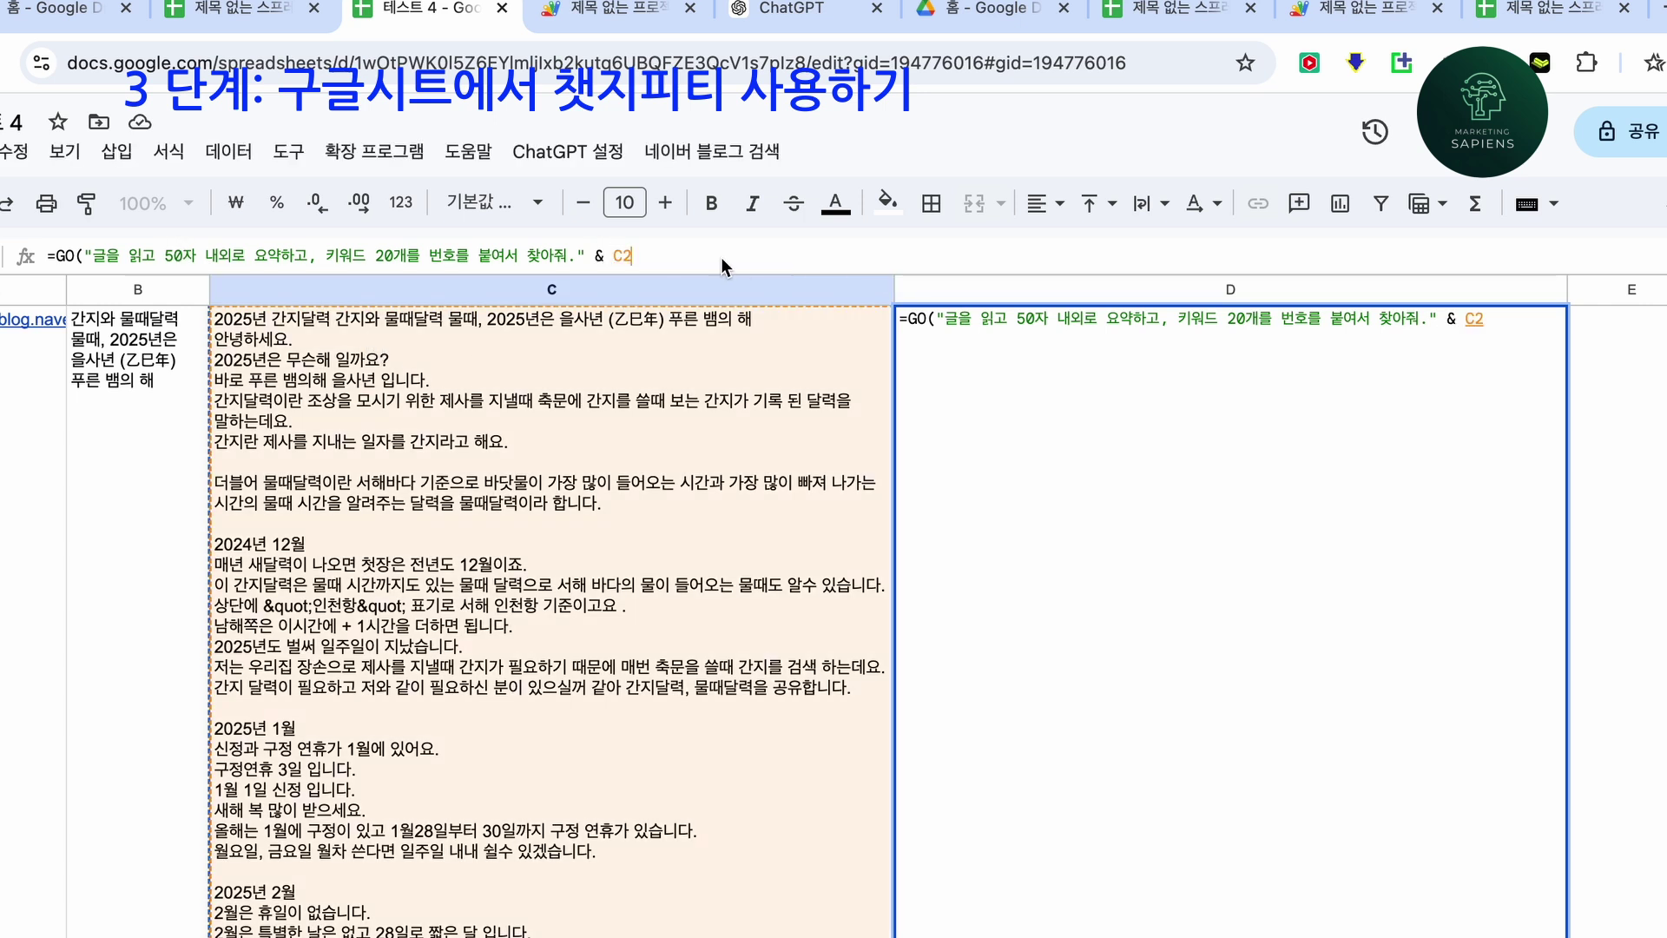
pyautogui.press('Return')
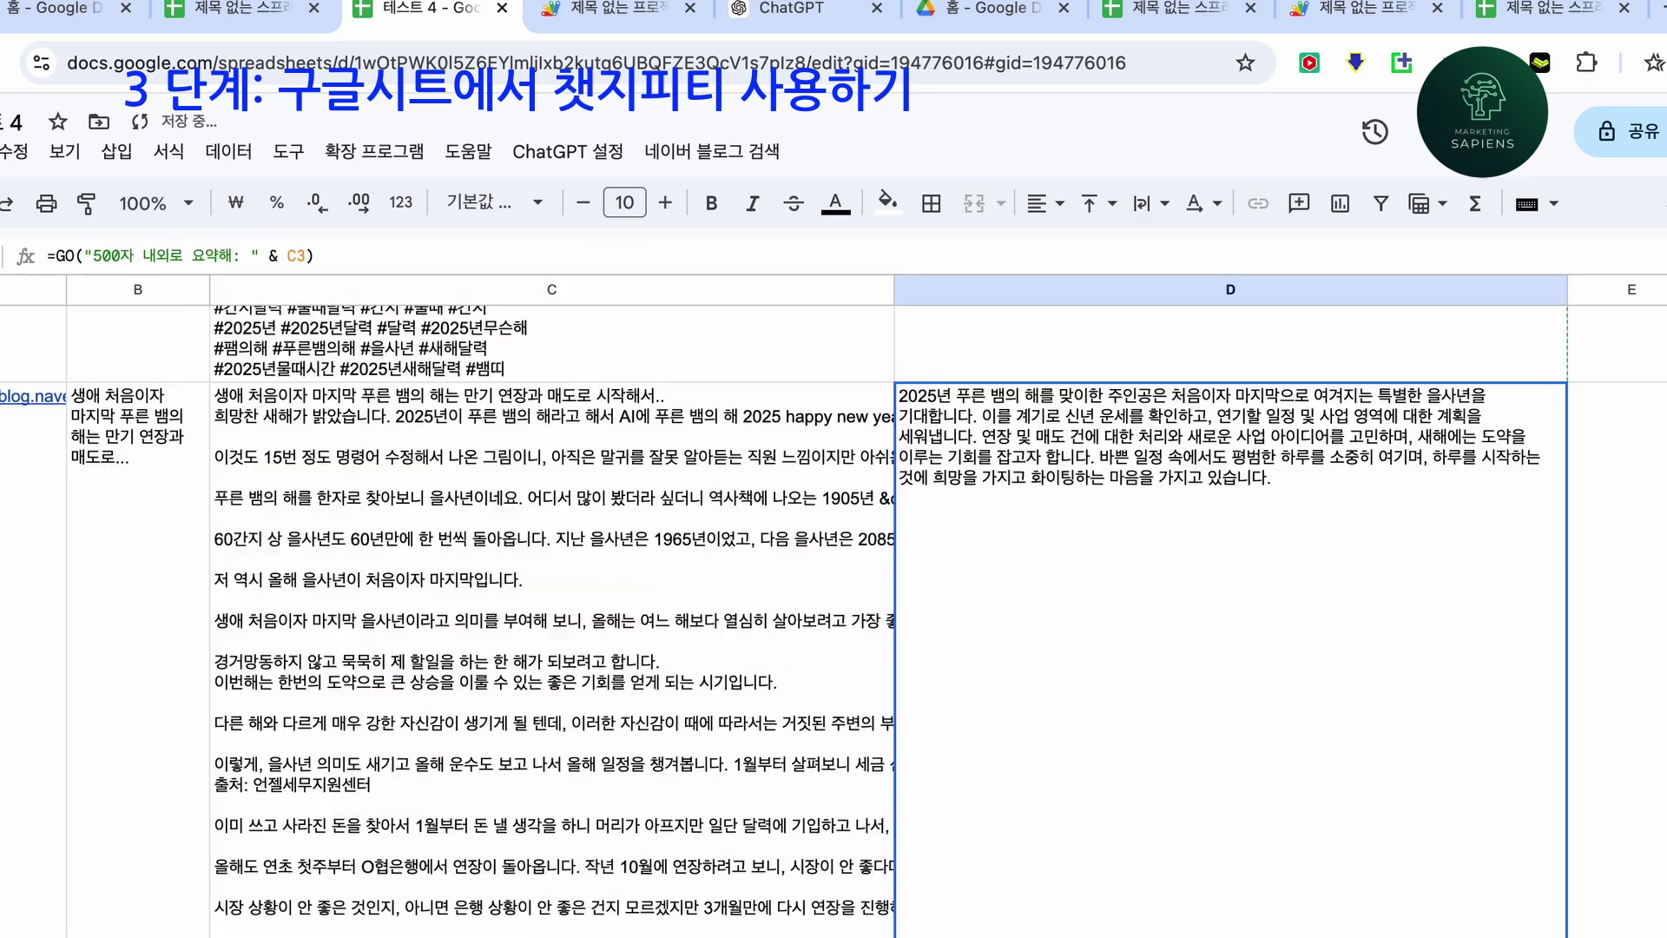
pyautogui.scroll(10, 1109, 706)
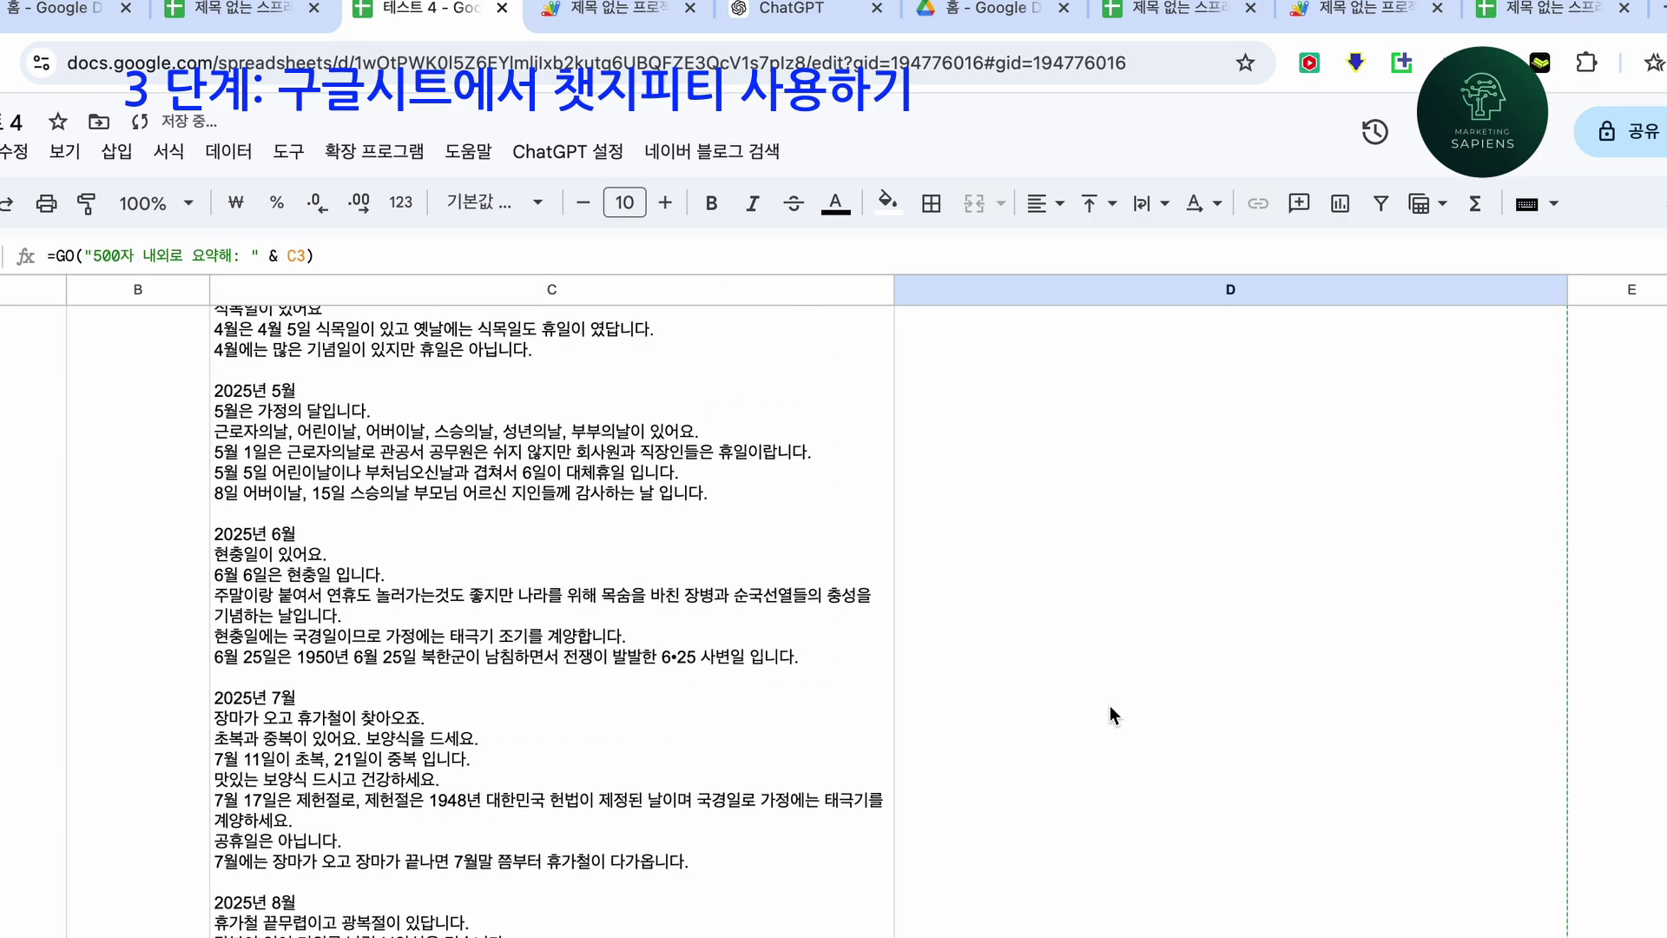
pyautogui.hscroll(1, 1110, 705)
pyautogui.click(1180, 520)
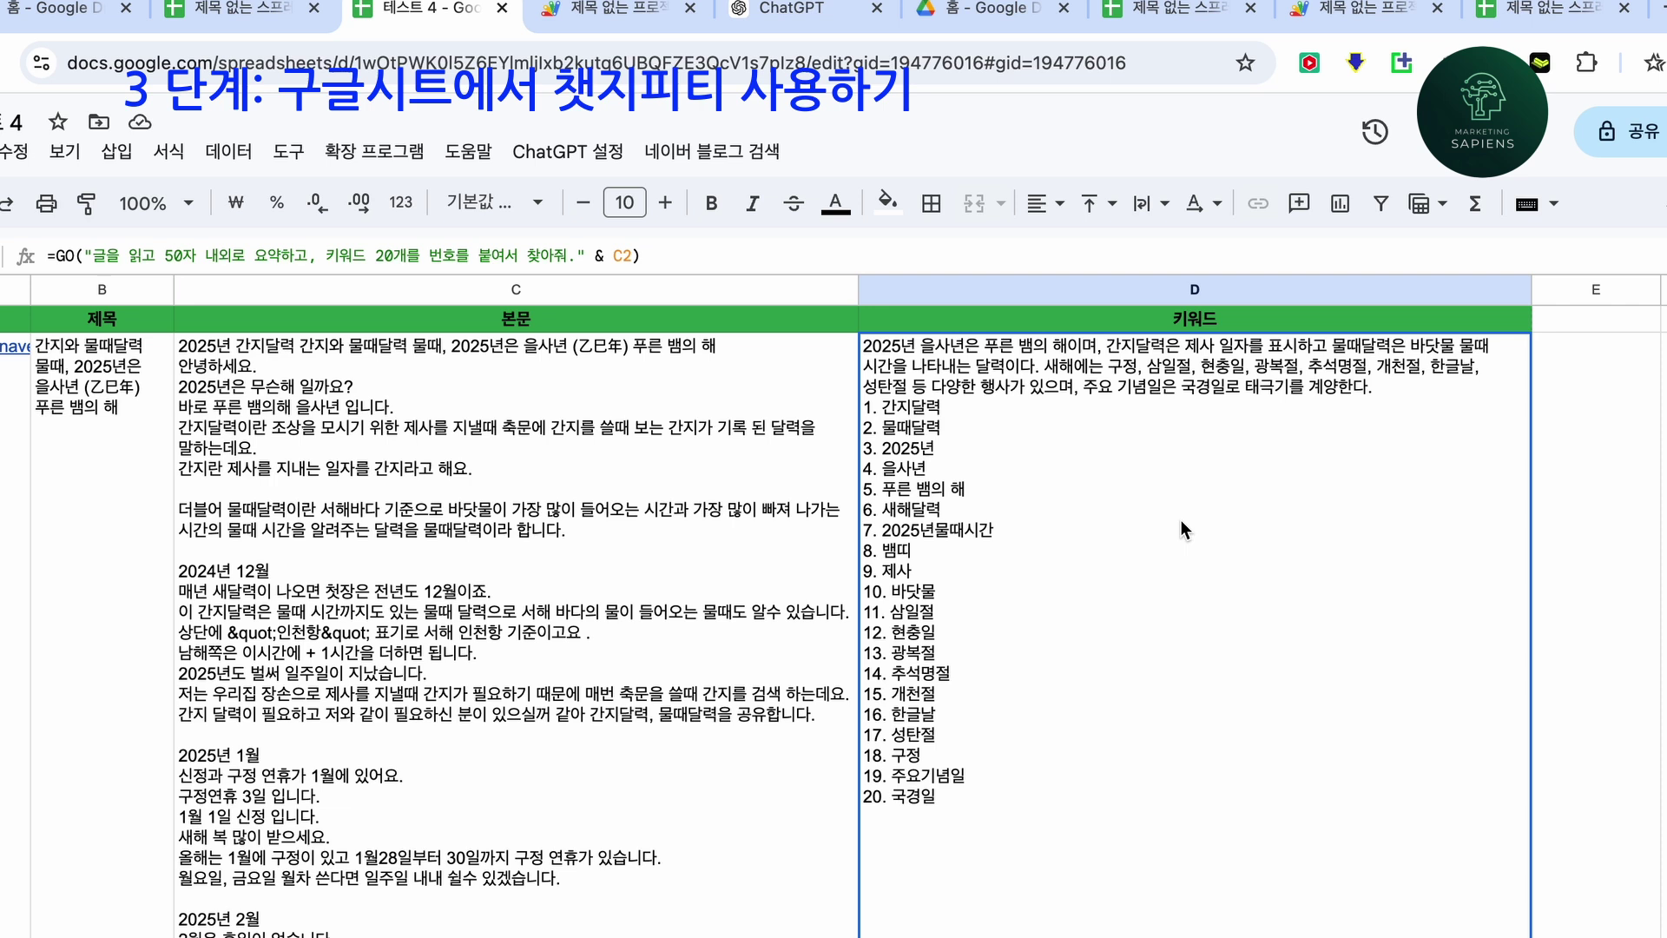